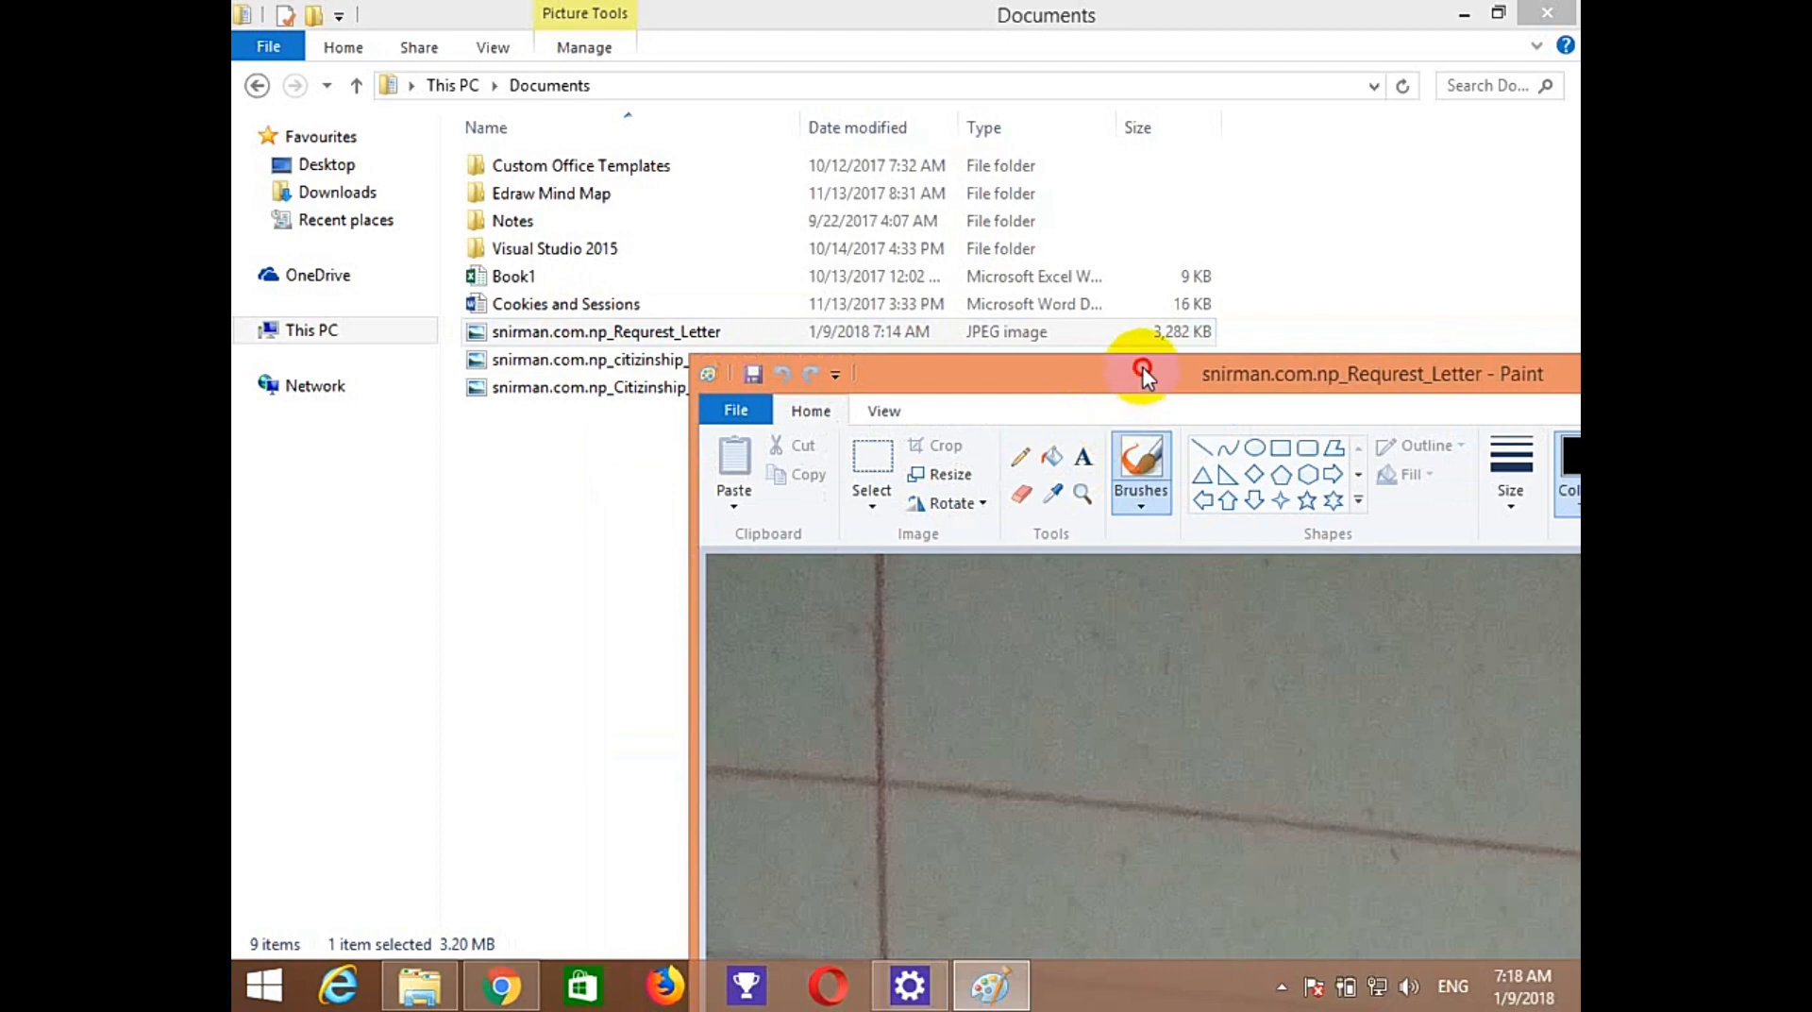
Resize the request letter to 1200 pixels wide (1200 × 1600) in Paint and save it.
double_click(1142, 366)
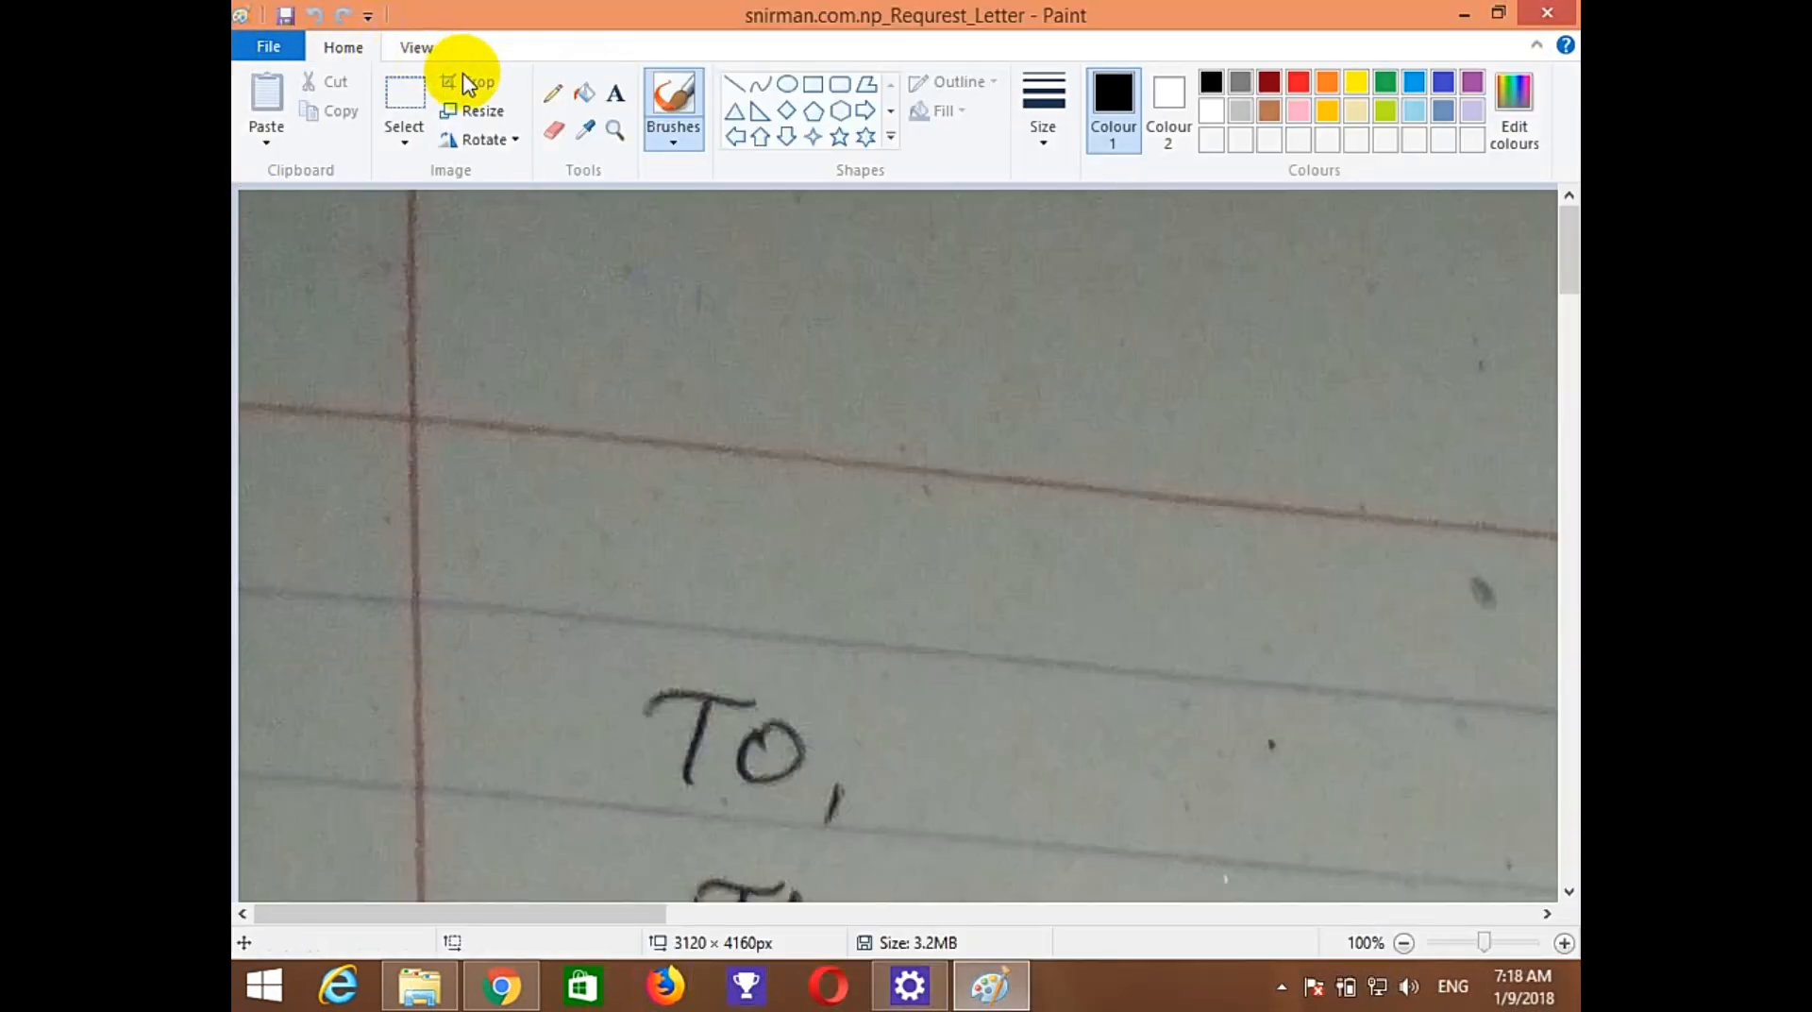
click(478, 110)
click(553, 208)
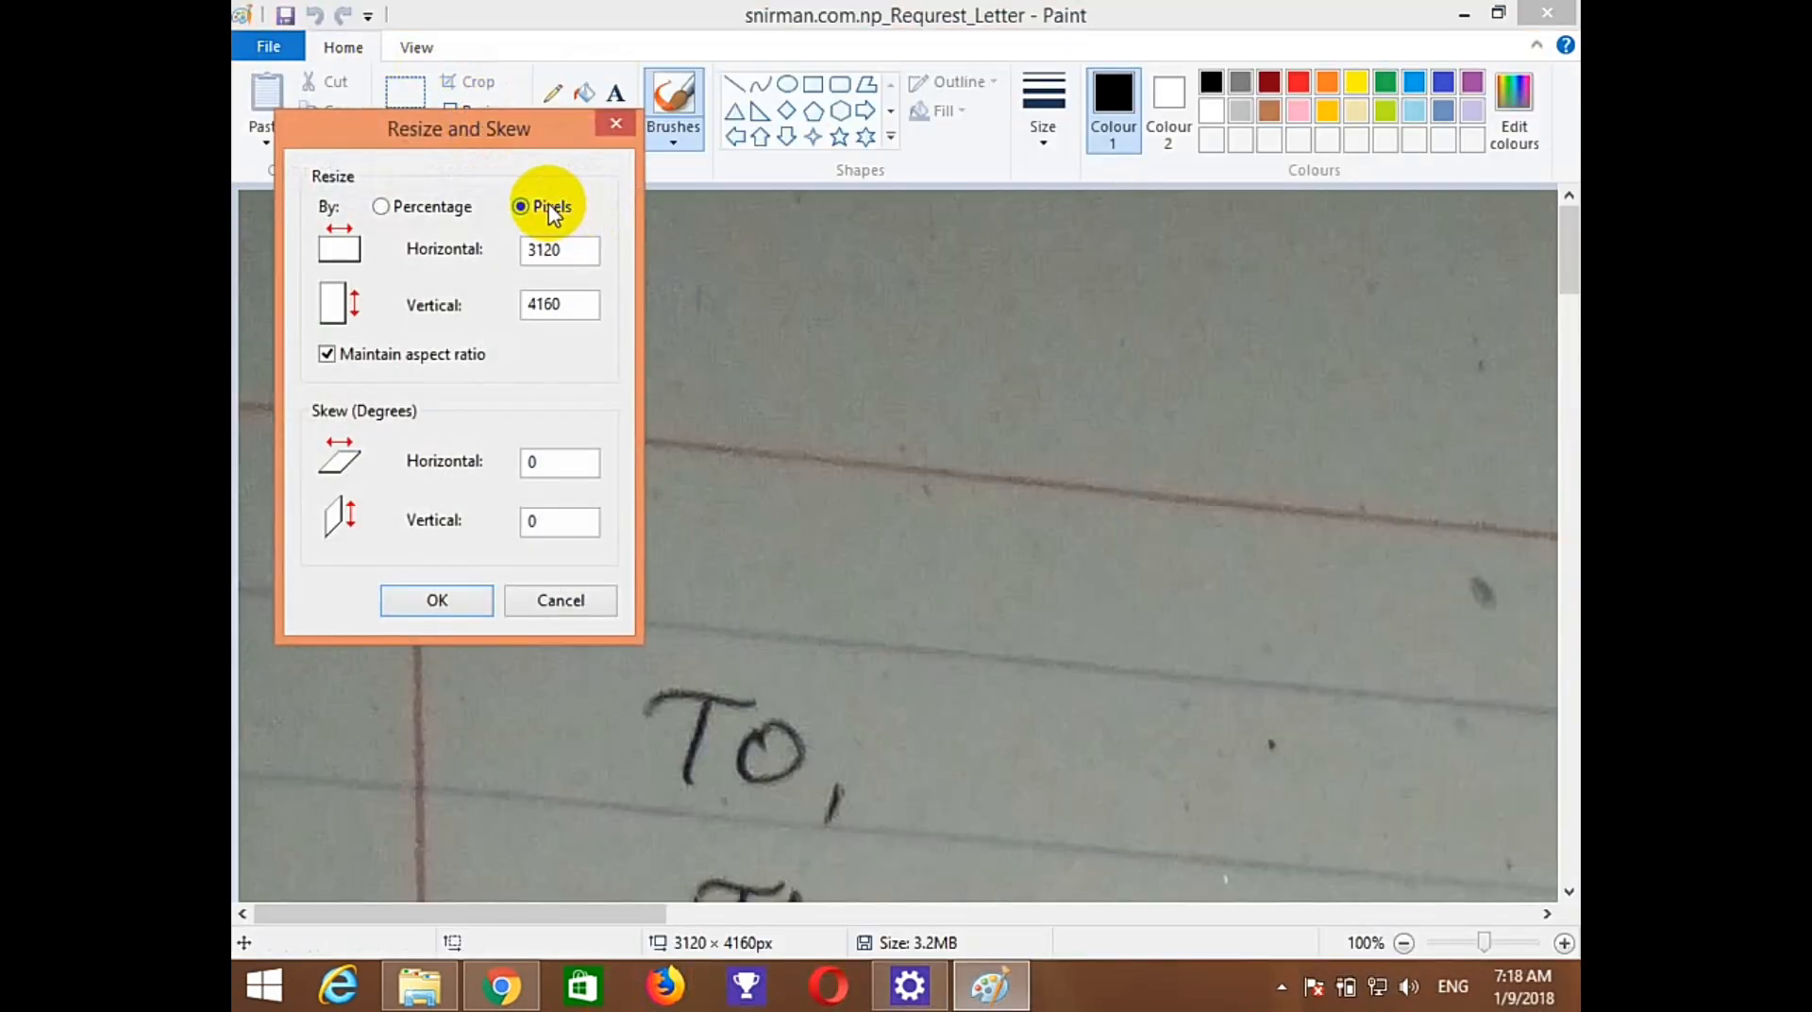
drag(572, 247, 457, 247)
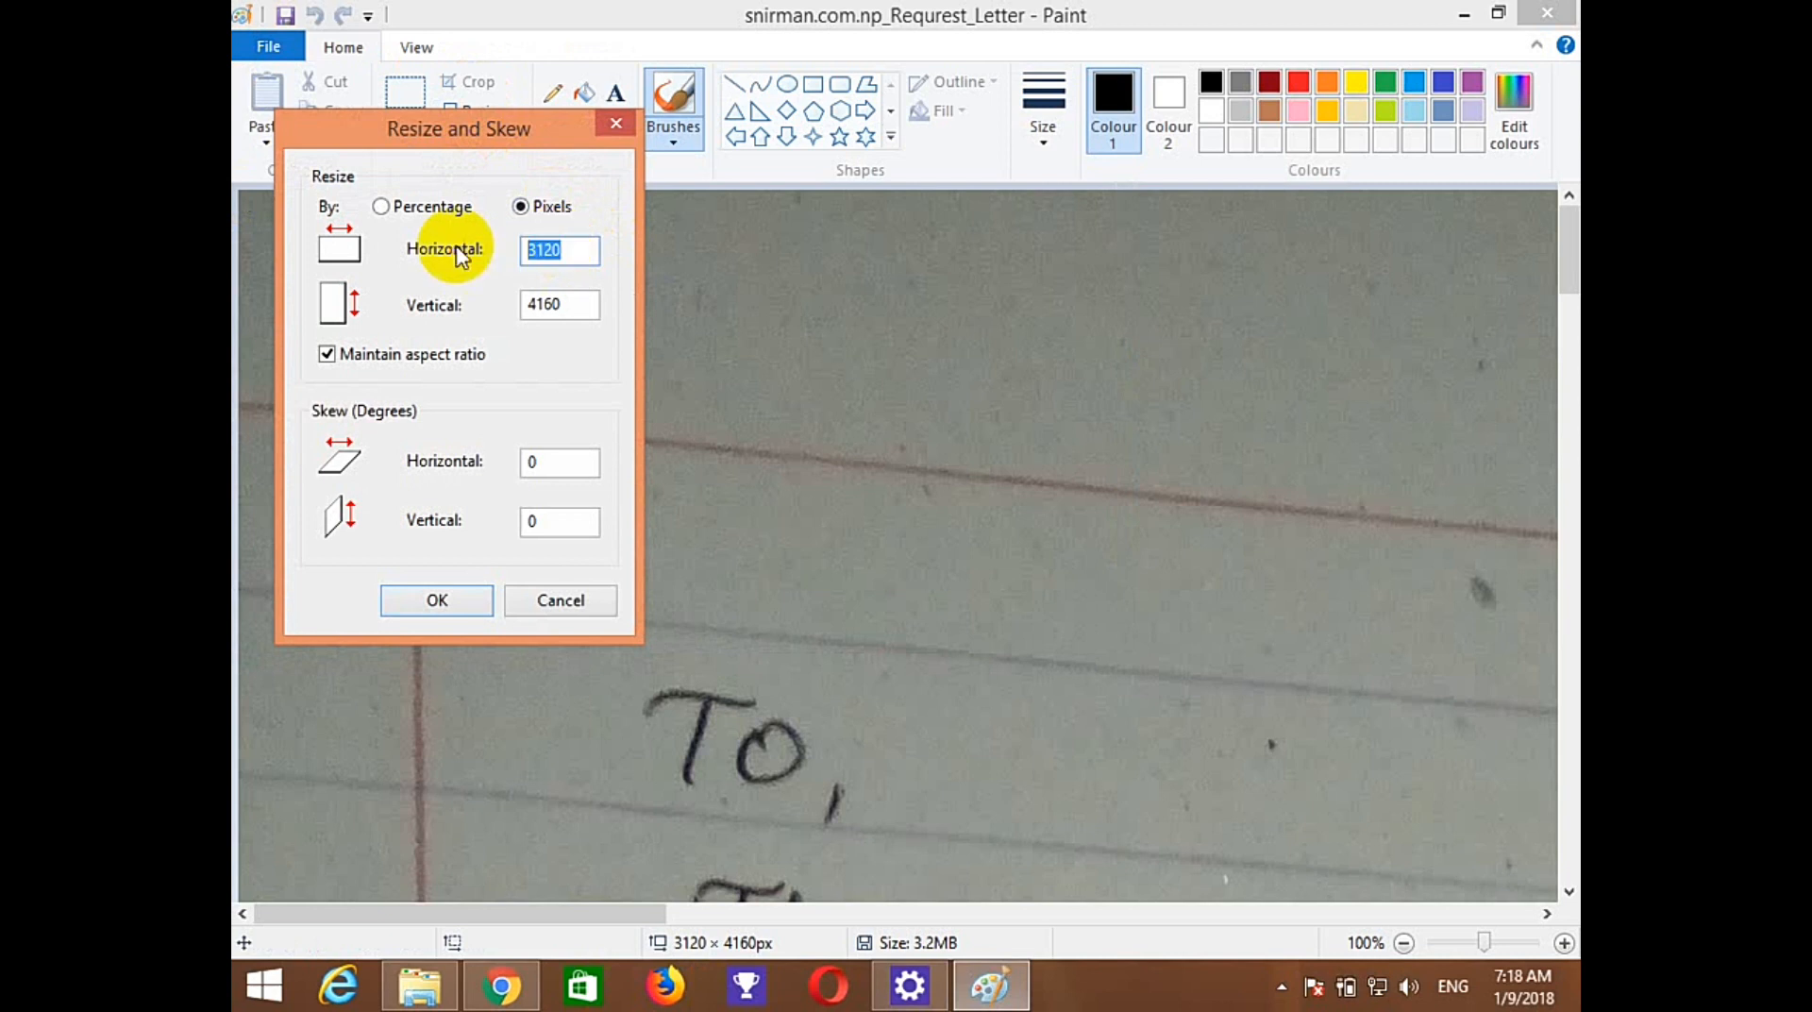
text(1200)
click(447, 608)
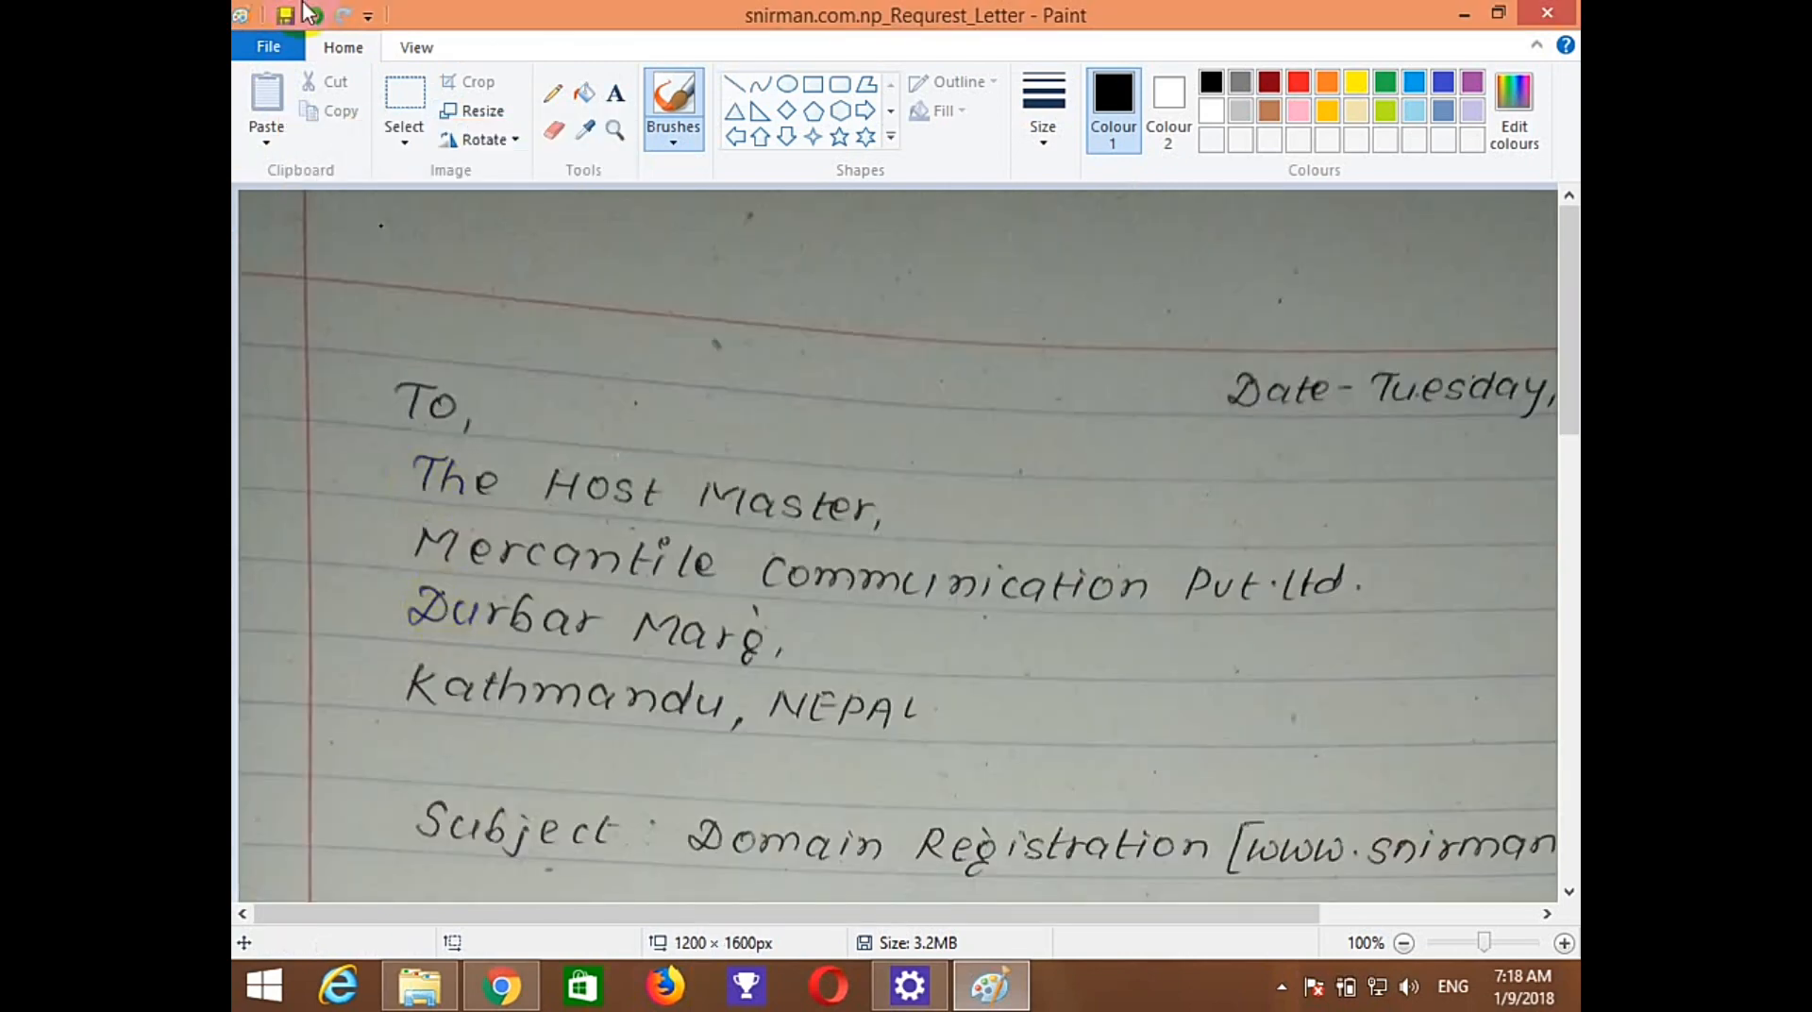
click(262, 49)
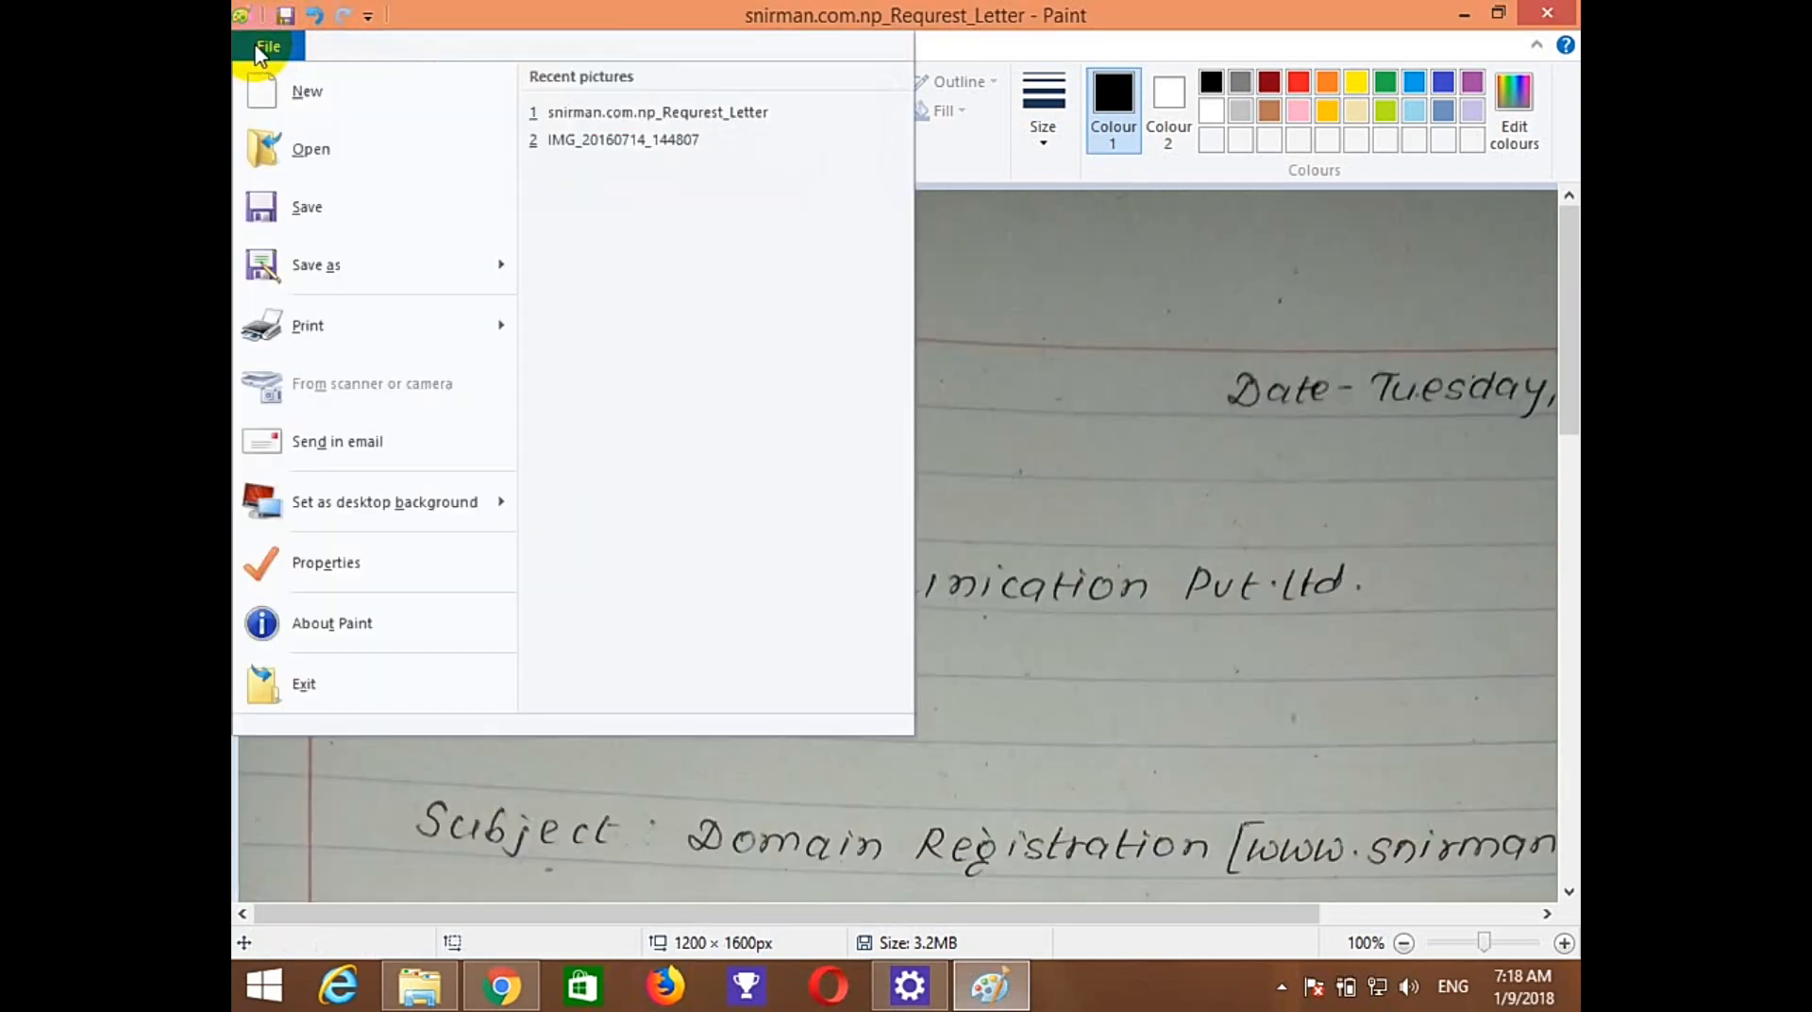
click(300, 213)
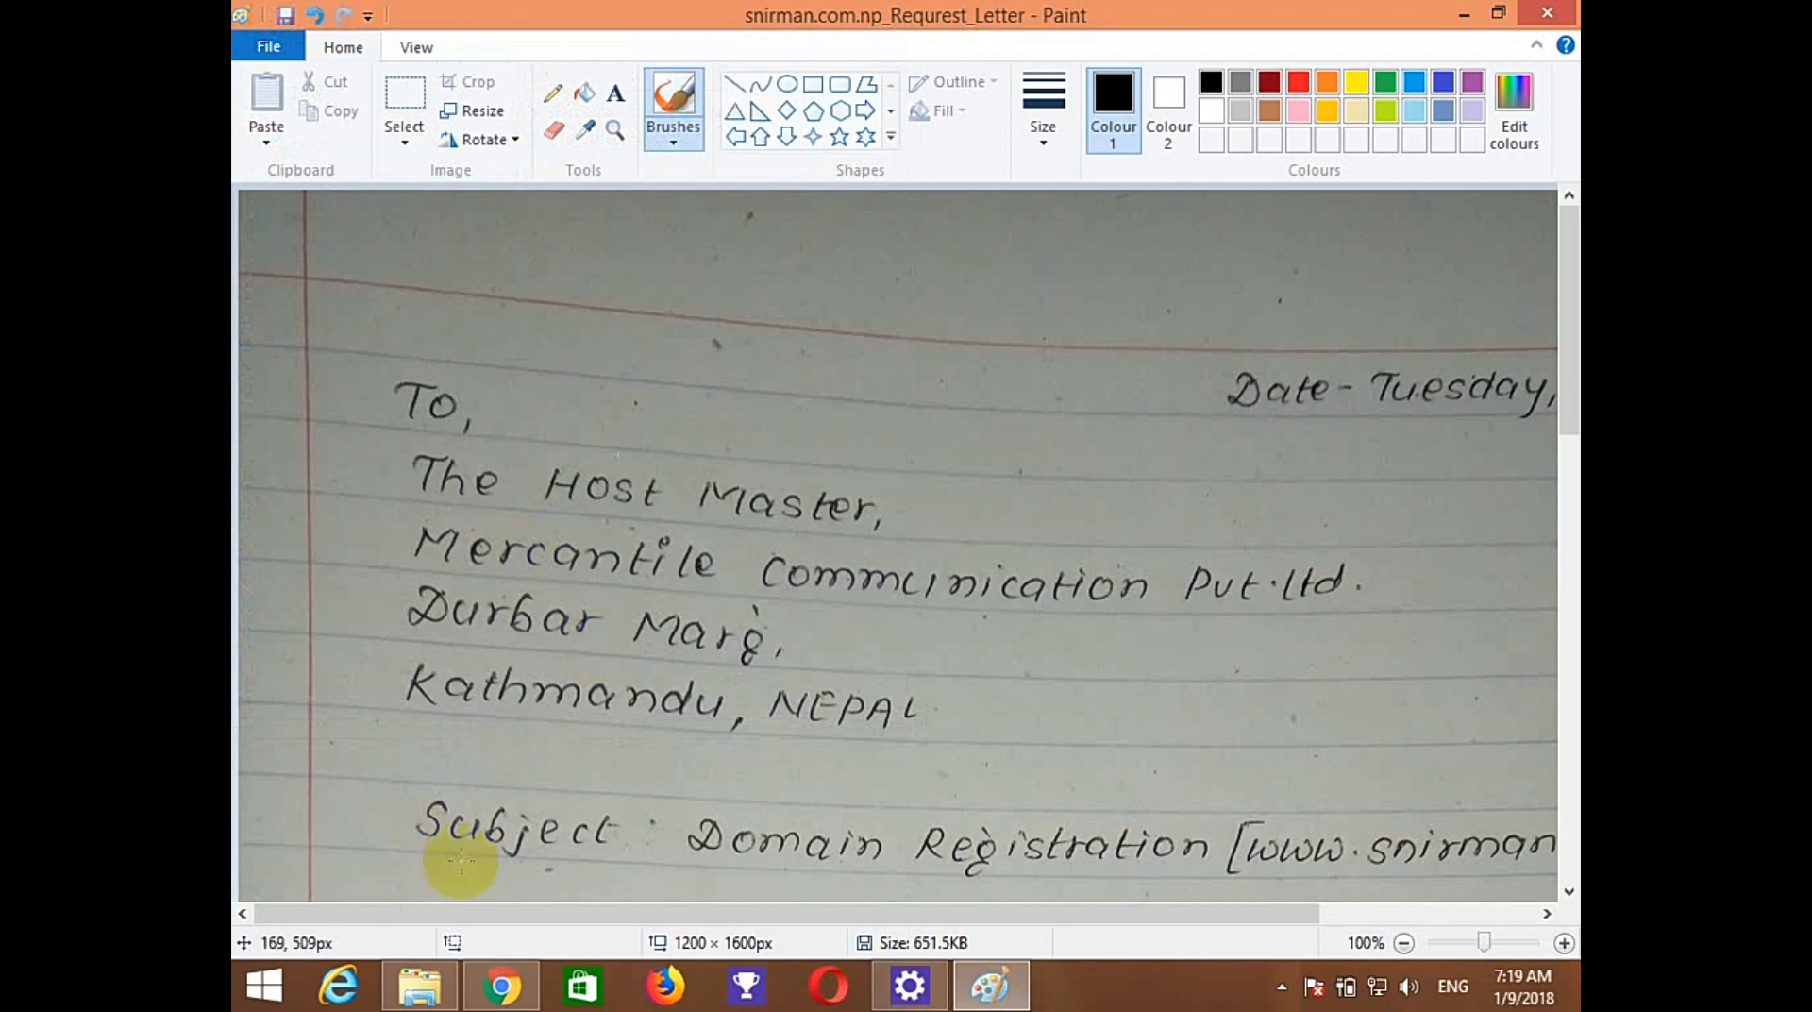
Open the citizenship back image in Paint, resize it to 1200 × 890 pixels and save.
click(403, 1003)
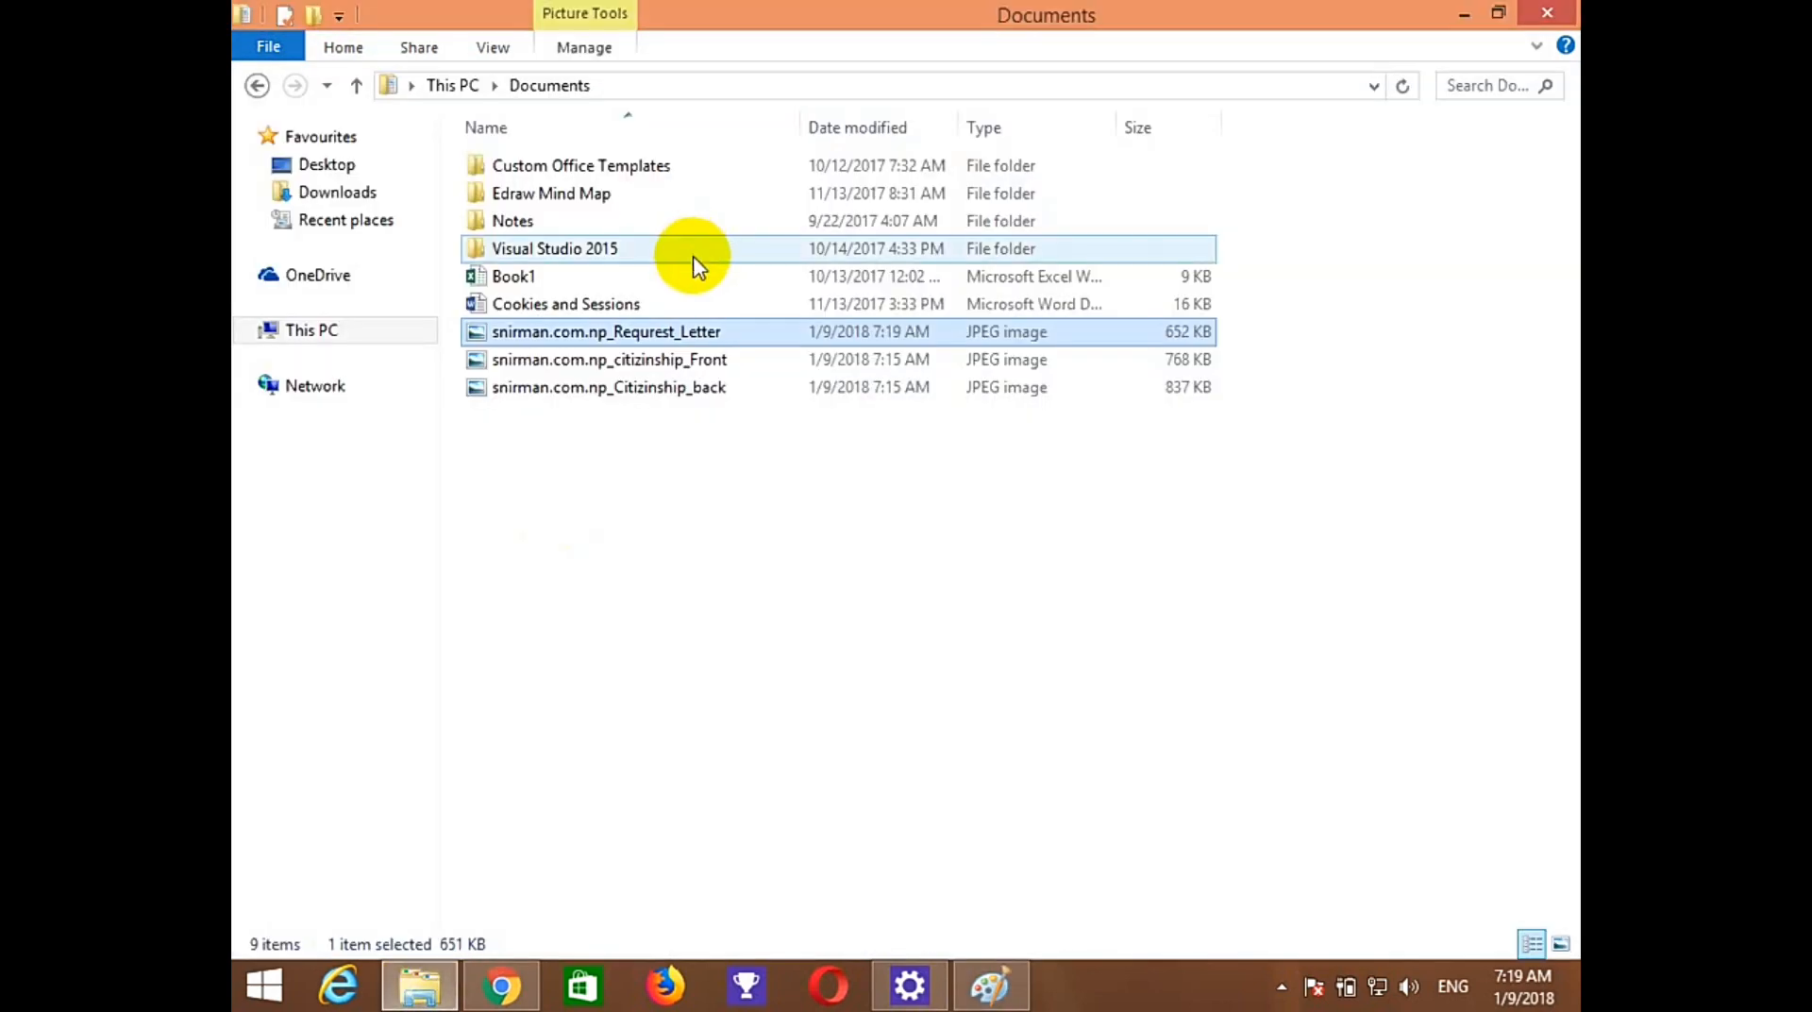
click(642, 397)
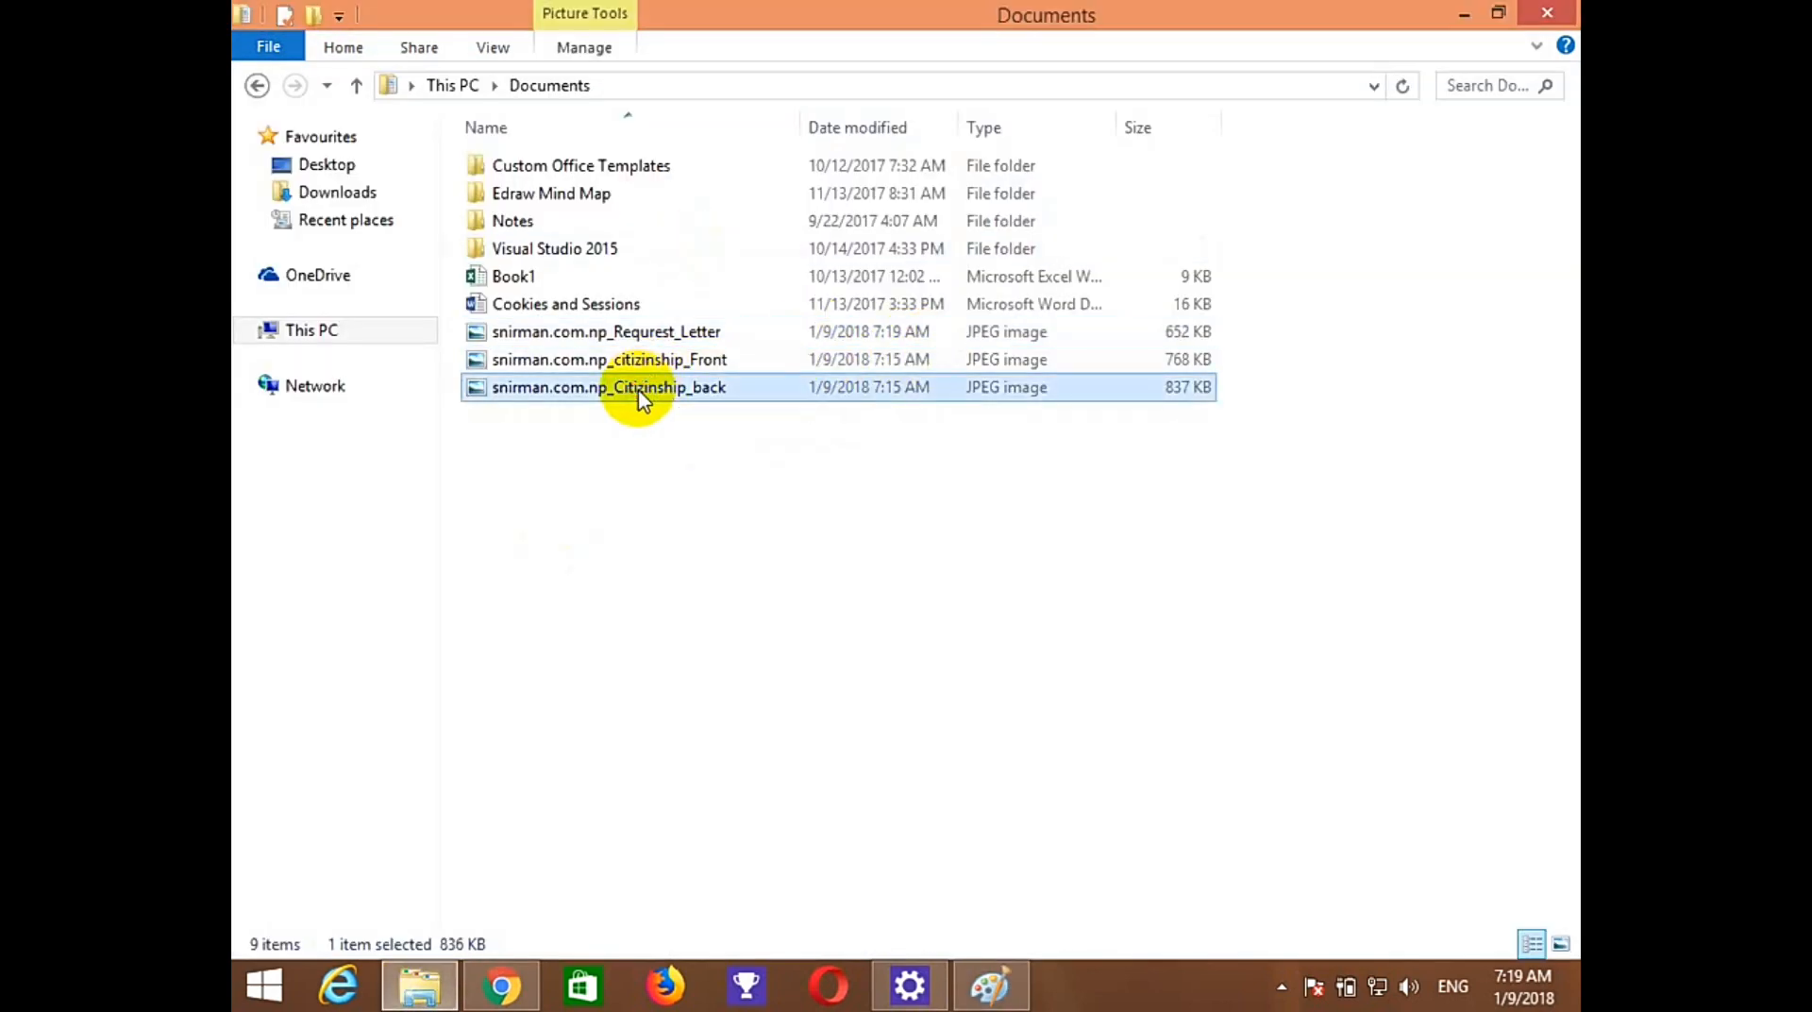
mouse_move(642, 396)
mouse_down()
mouse_move(789, 687)
mouse_move(986, 982)
mouse_move(836, 653)
mouse_move(810, 634)
mouse_up()
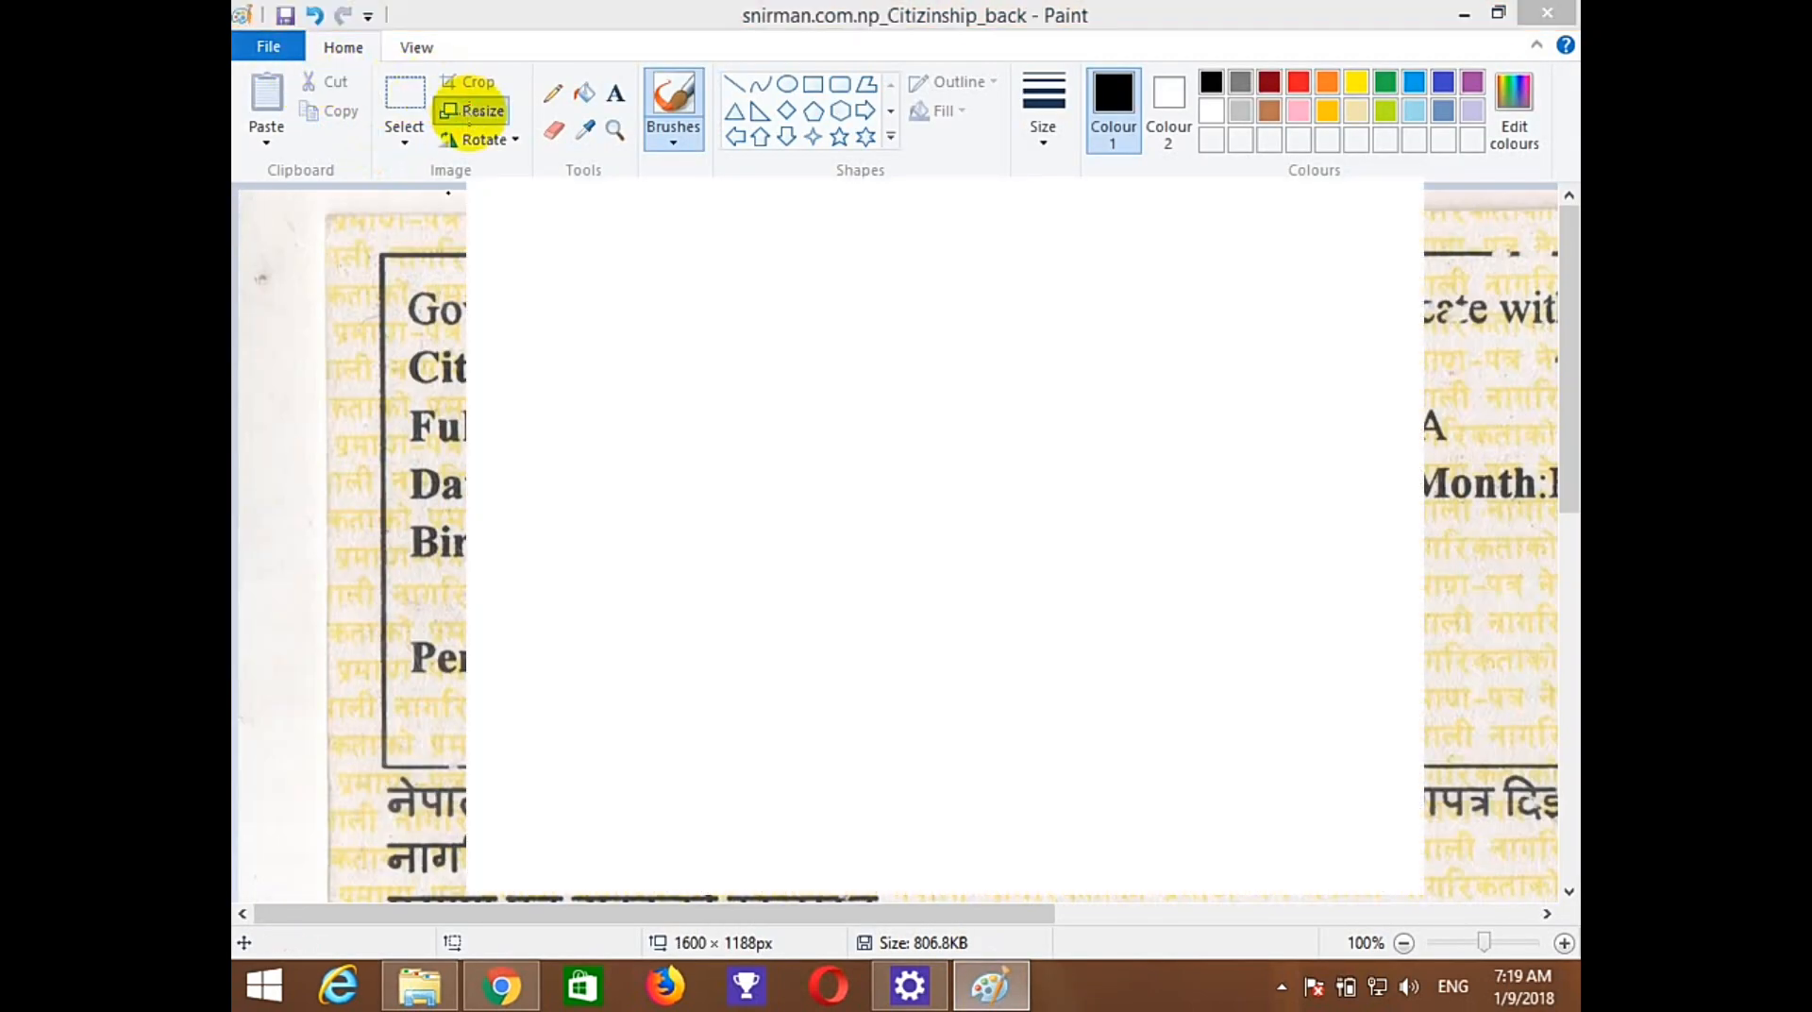
click(468, 114)
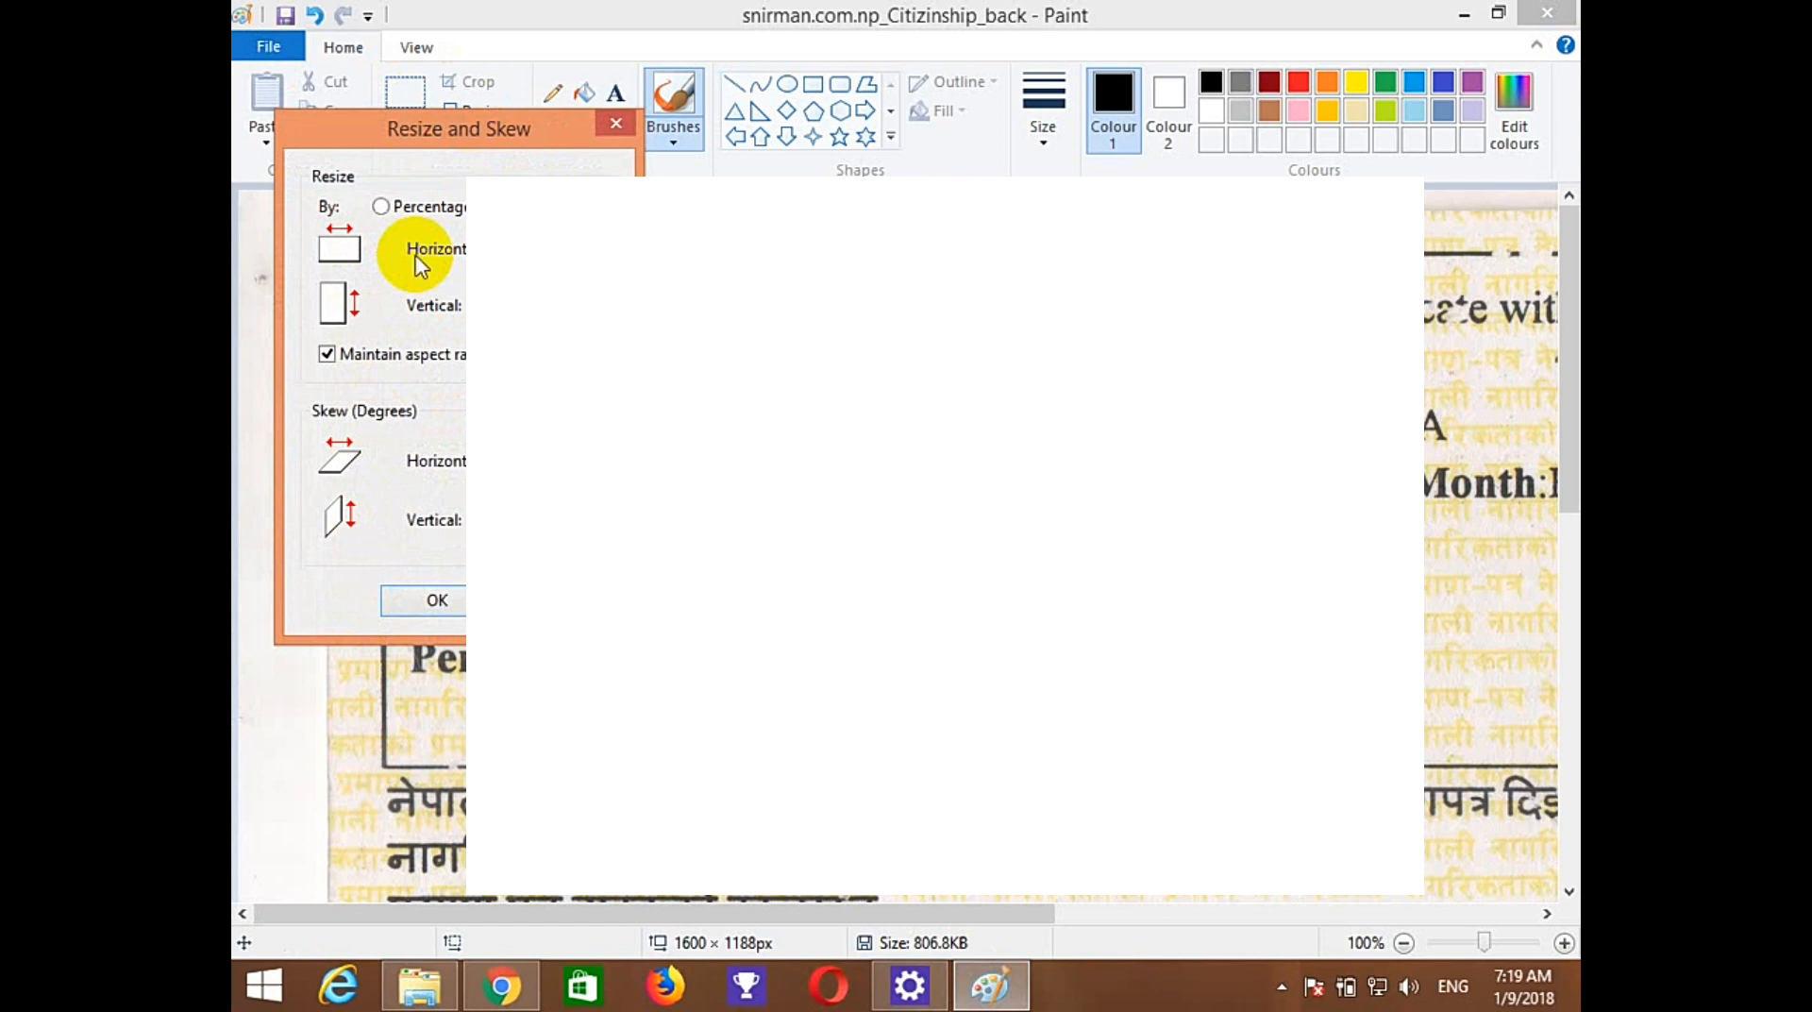
click(437, 600)
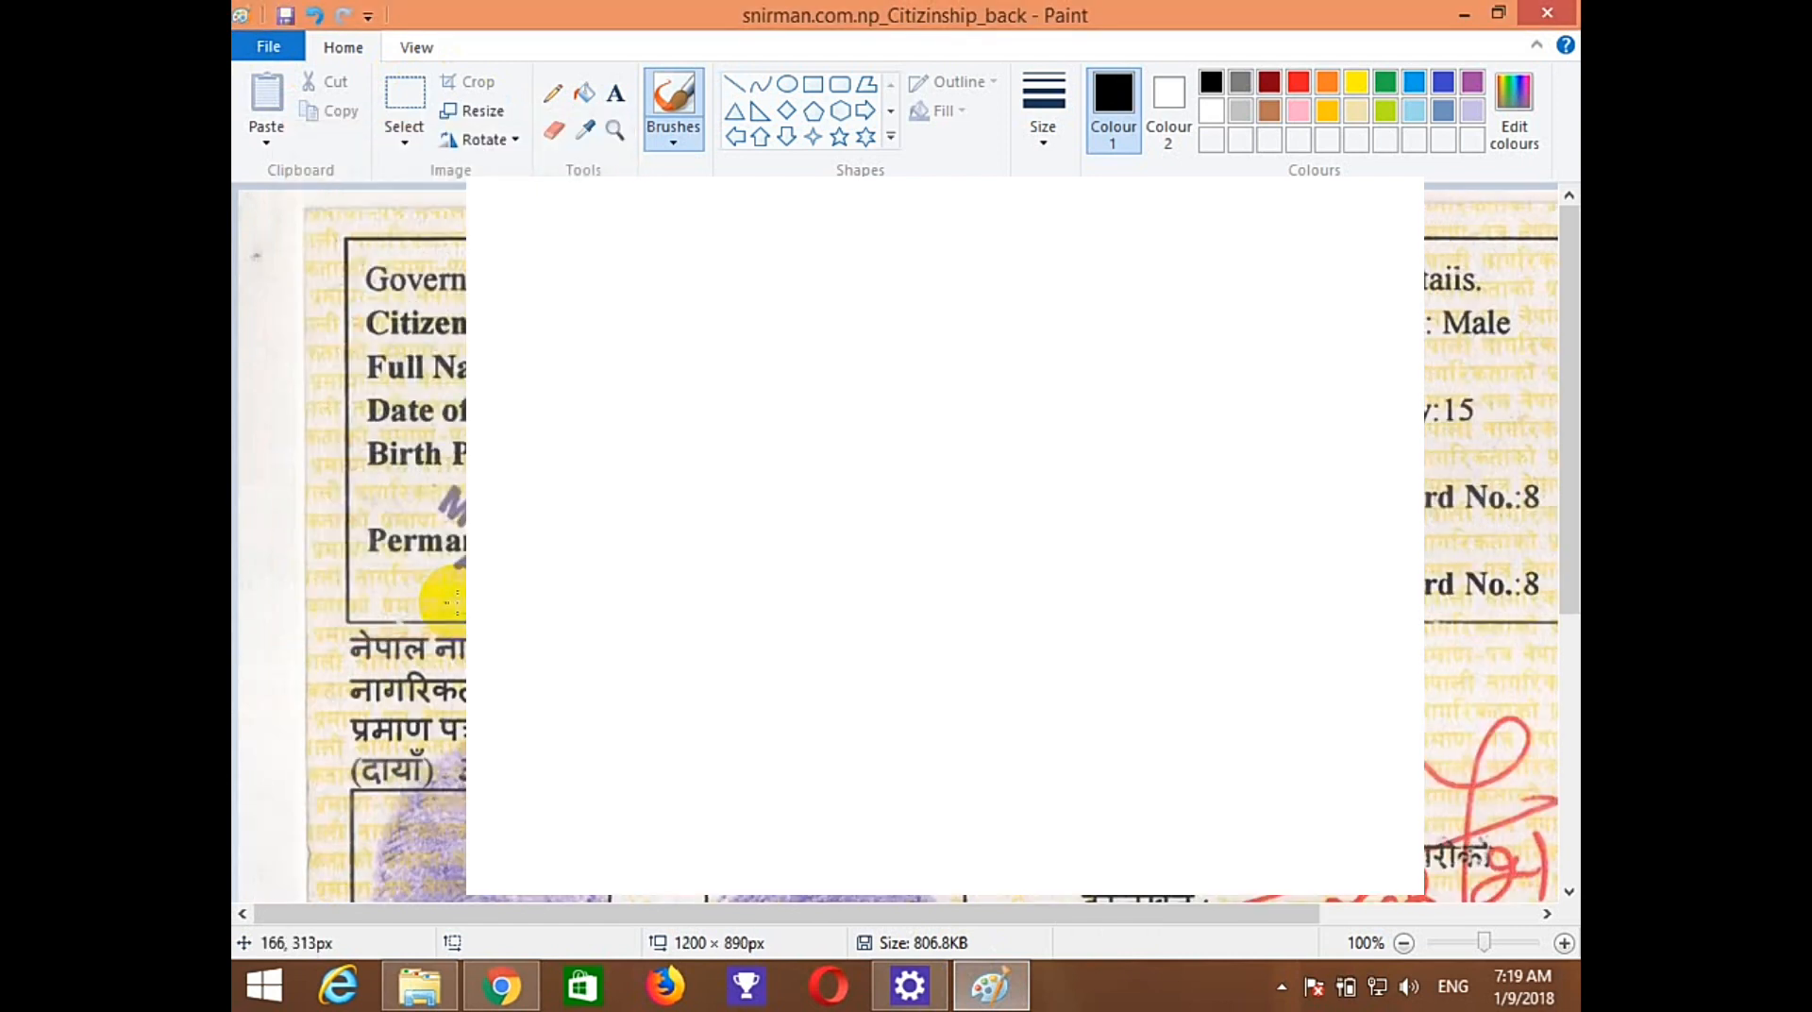
click(286, 15)
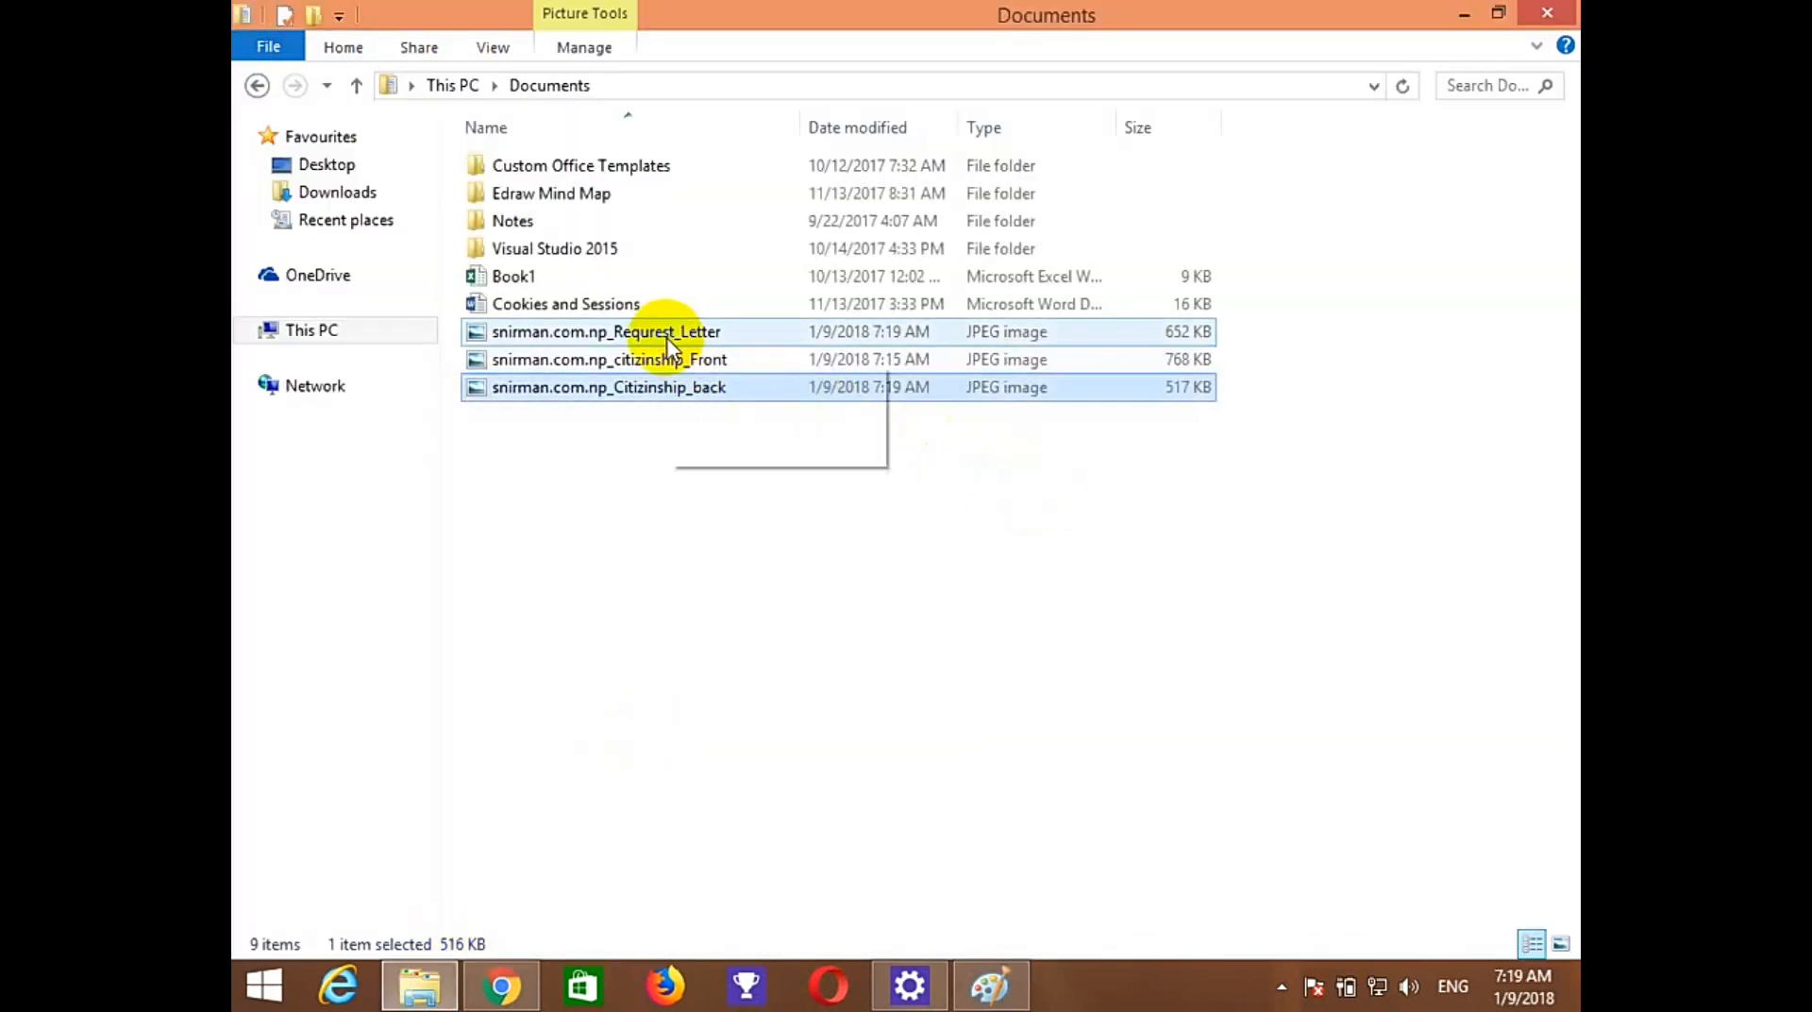
Return to the domain search form on the .np registration tab in Chrome.
click(501, 985)
click(371, 13)
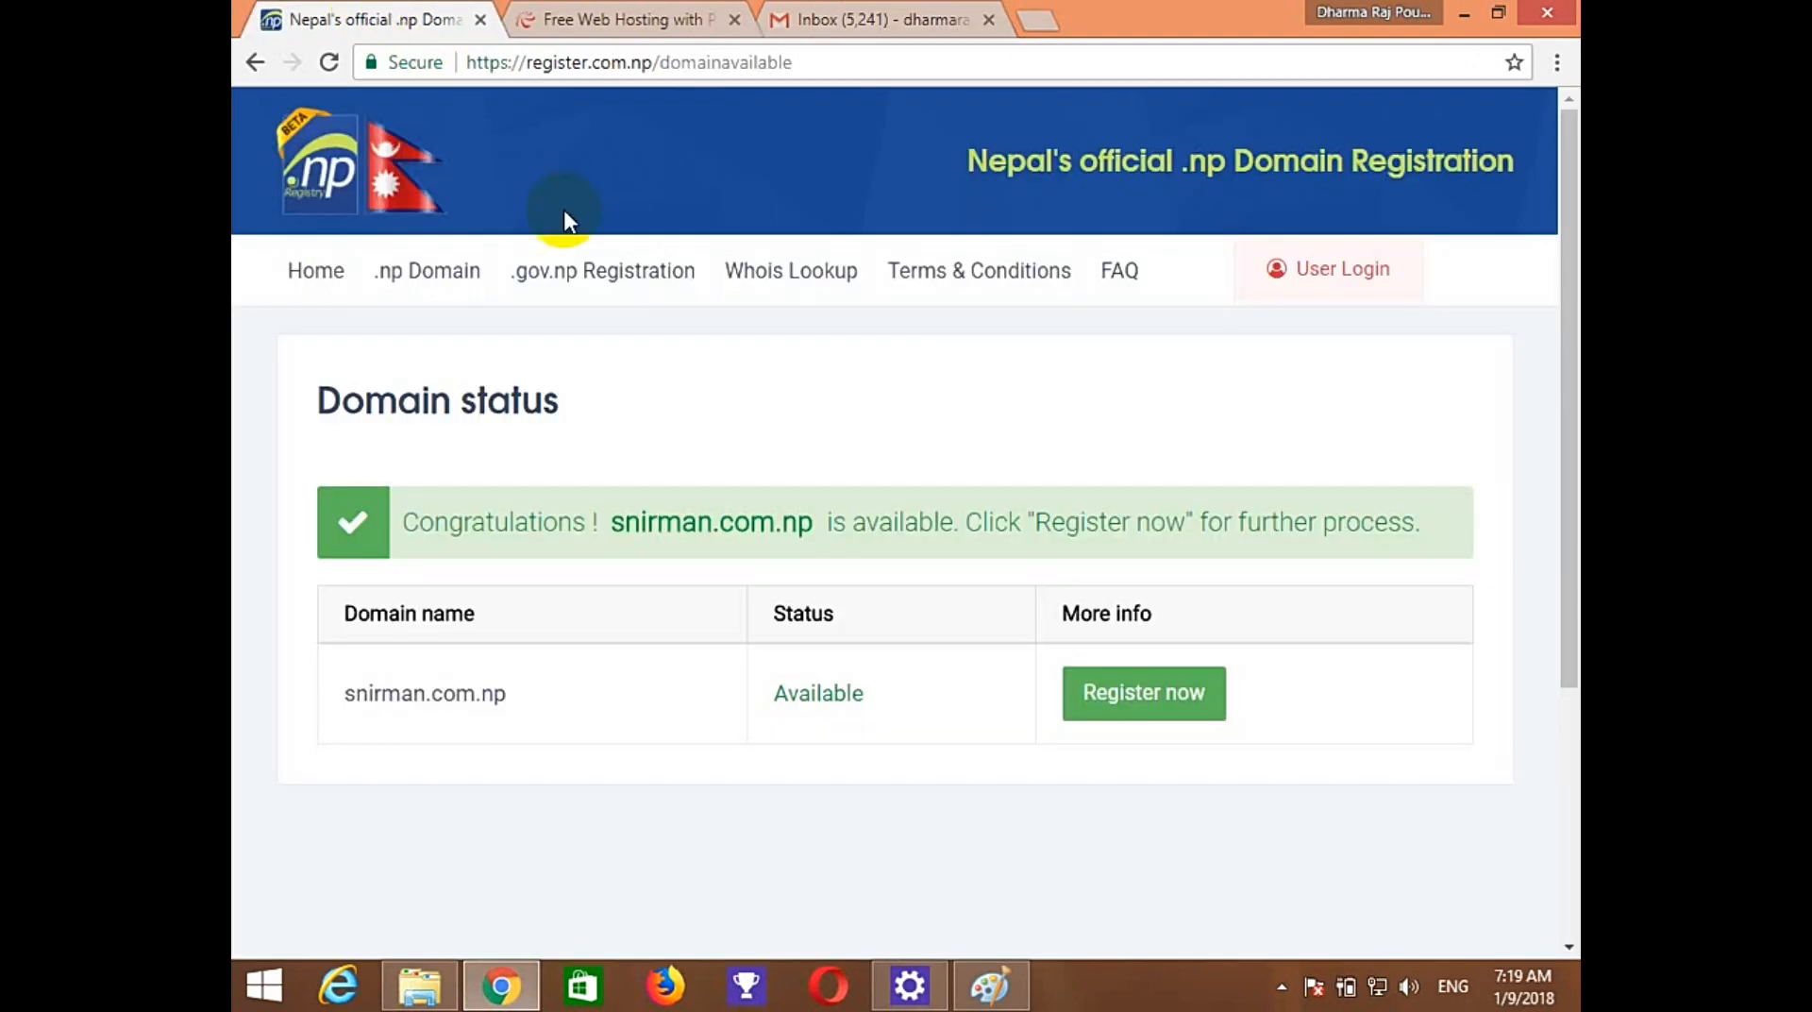
click(255, 62)
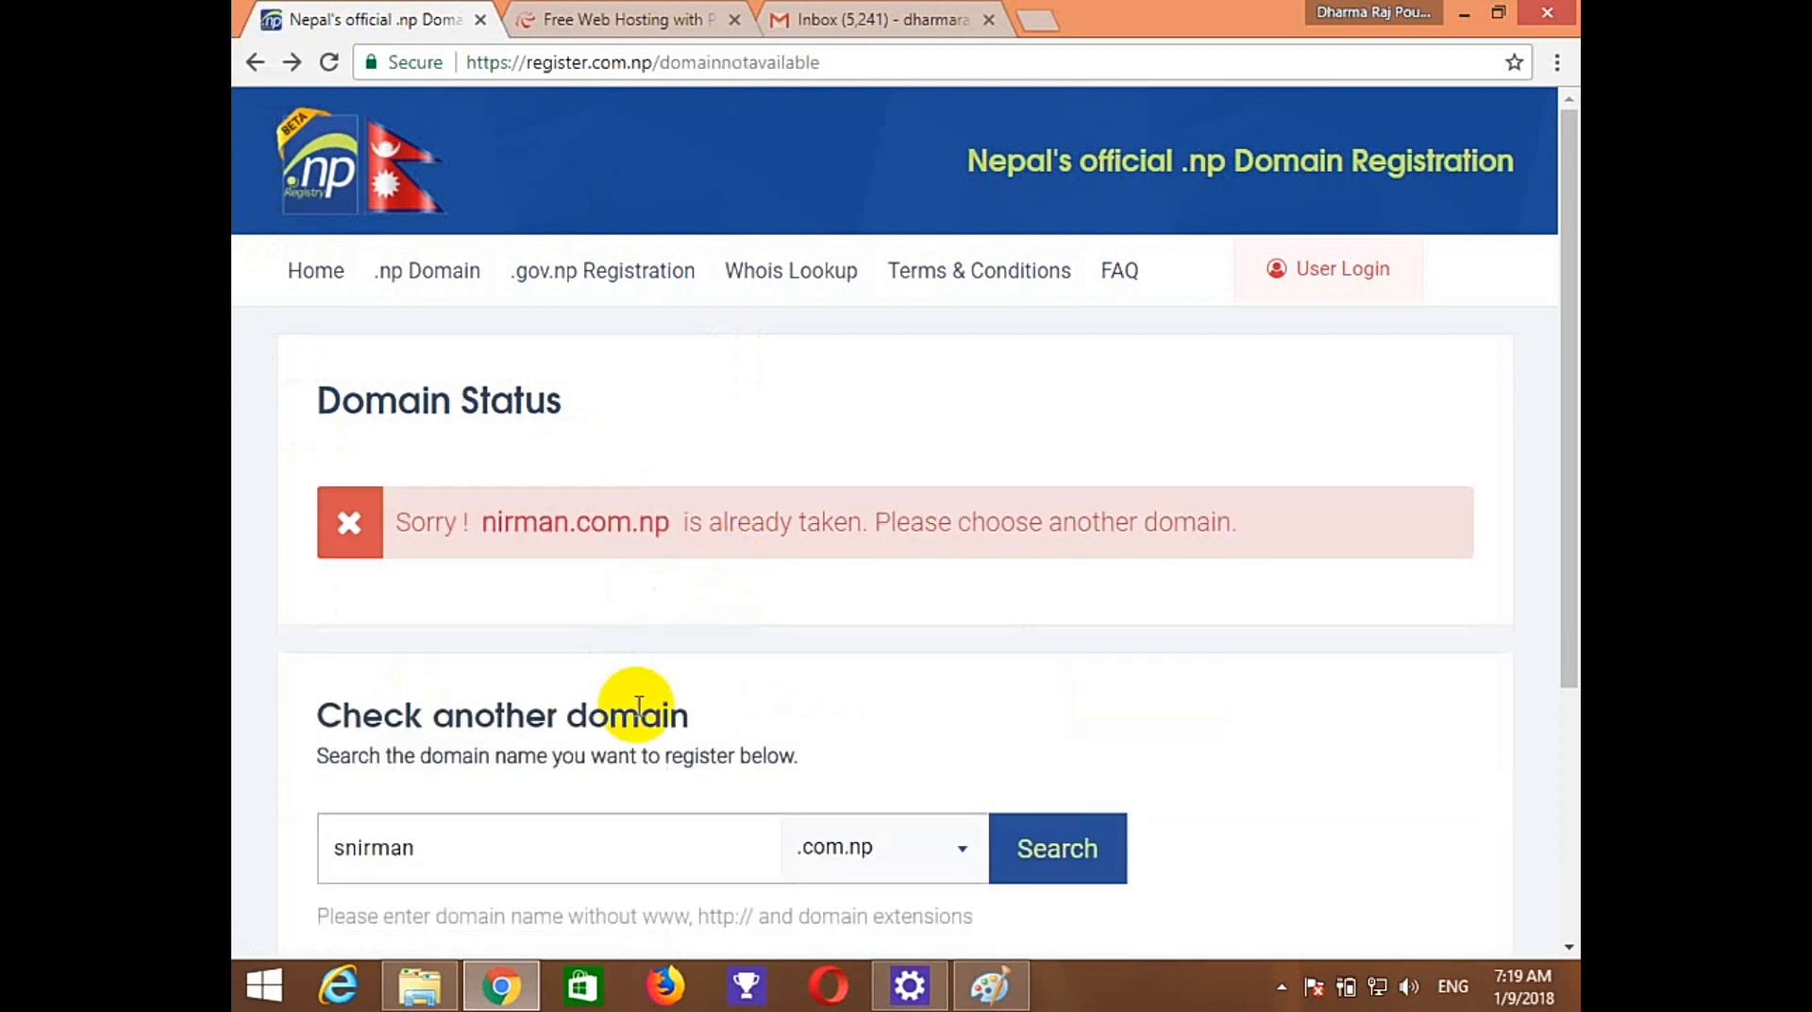
Search for snirman.com.np, confirm it is available and choose Register now.
drag(437, 846, 236, 840)
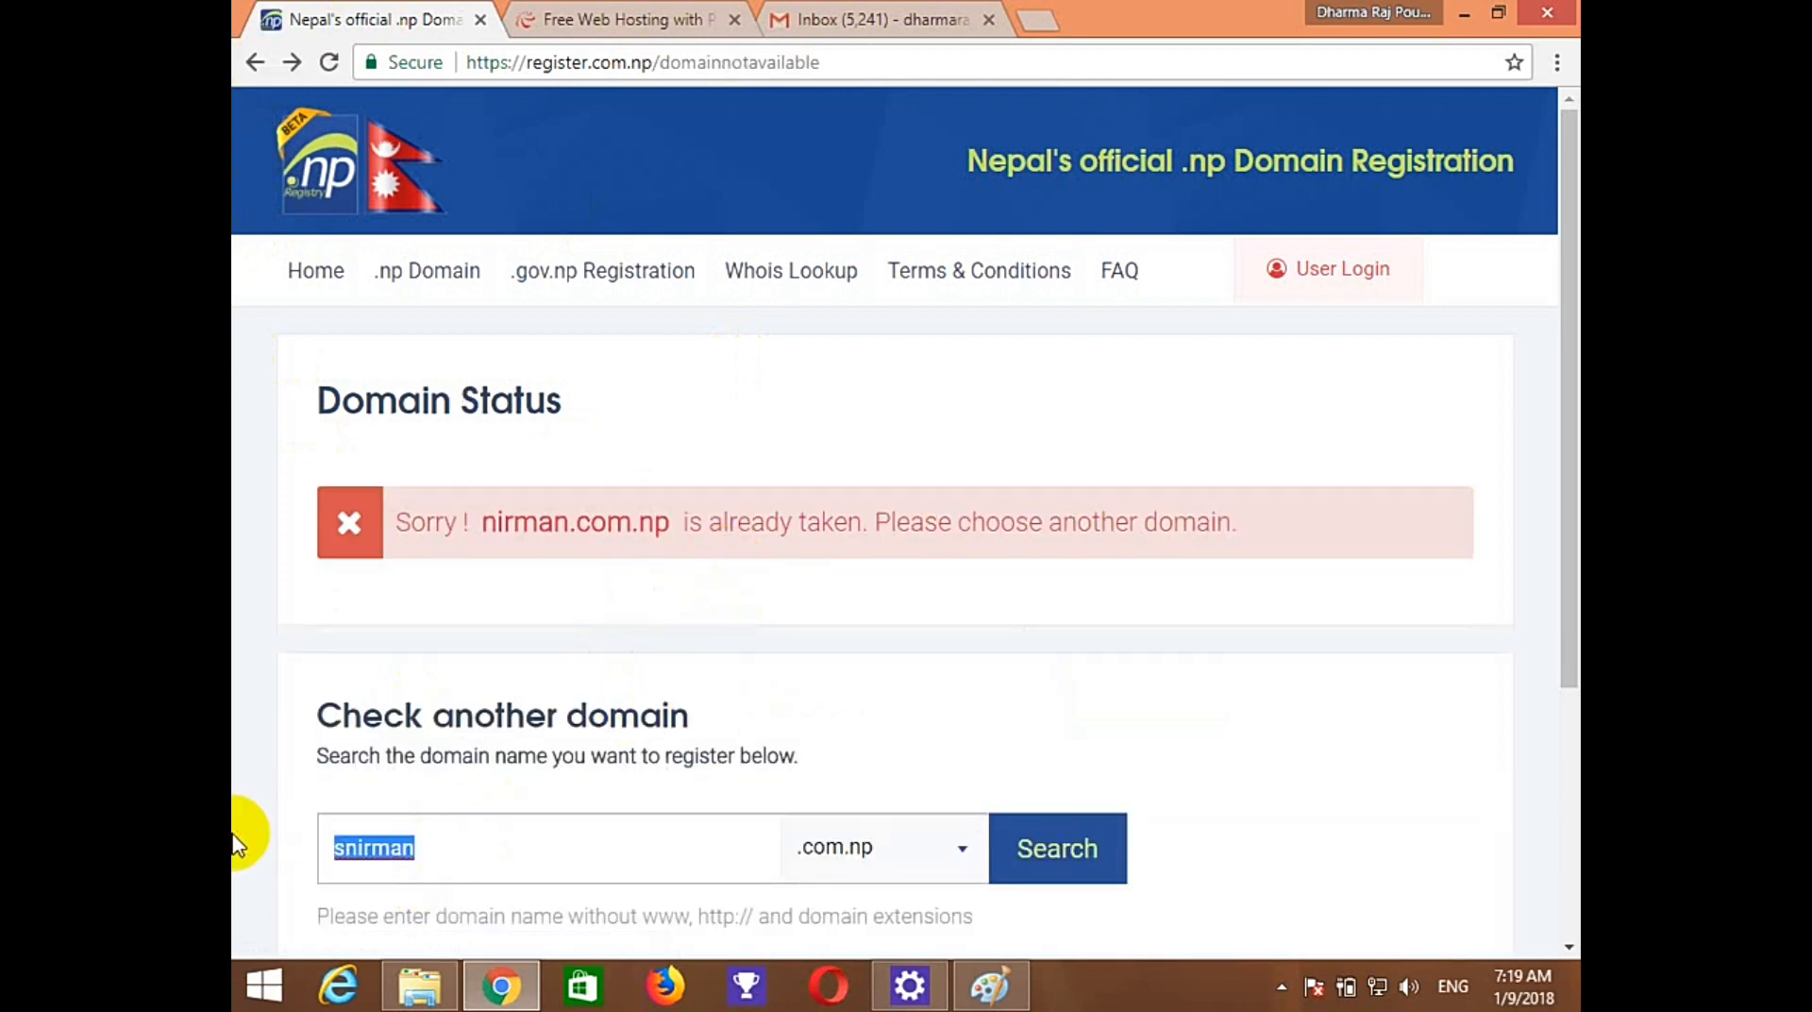
text(snirnam)
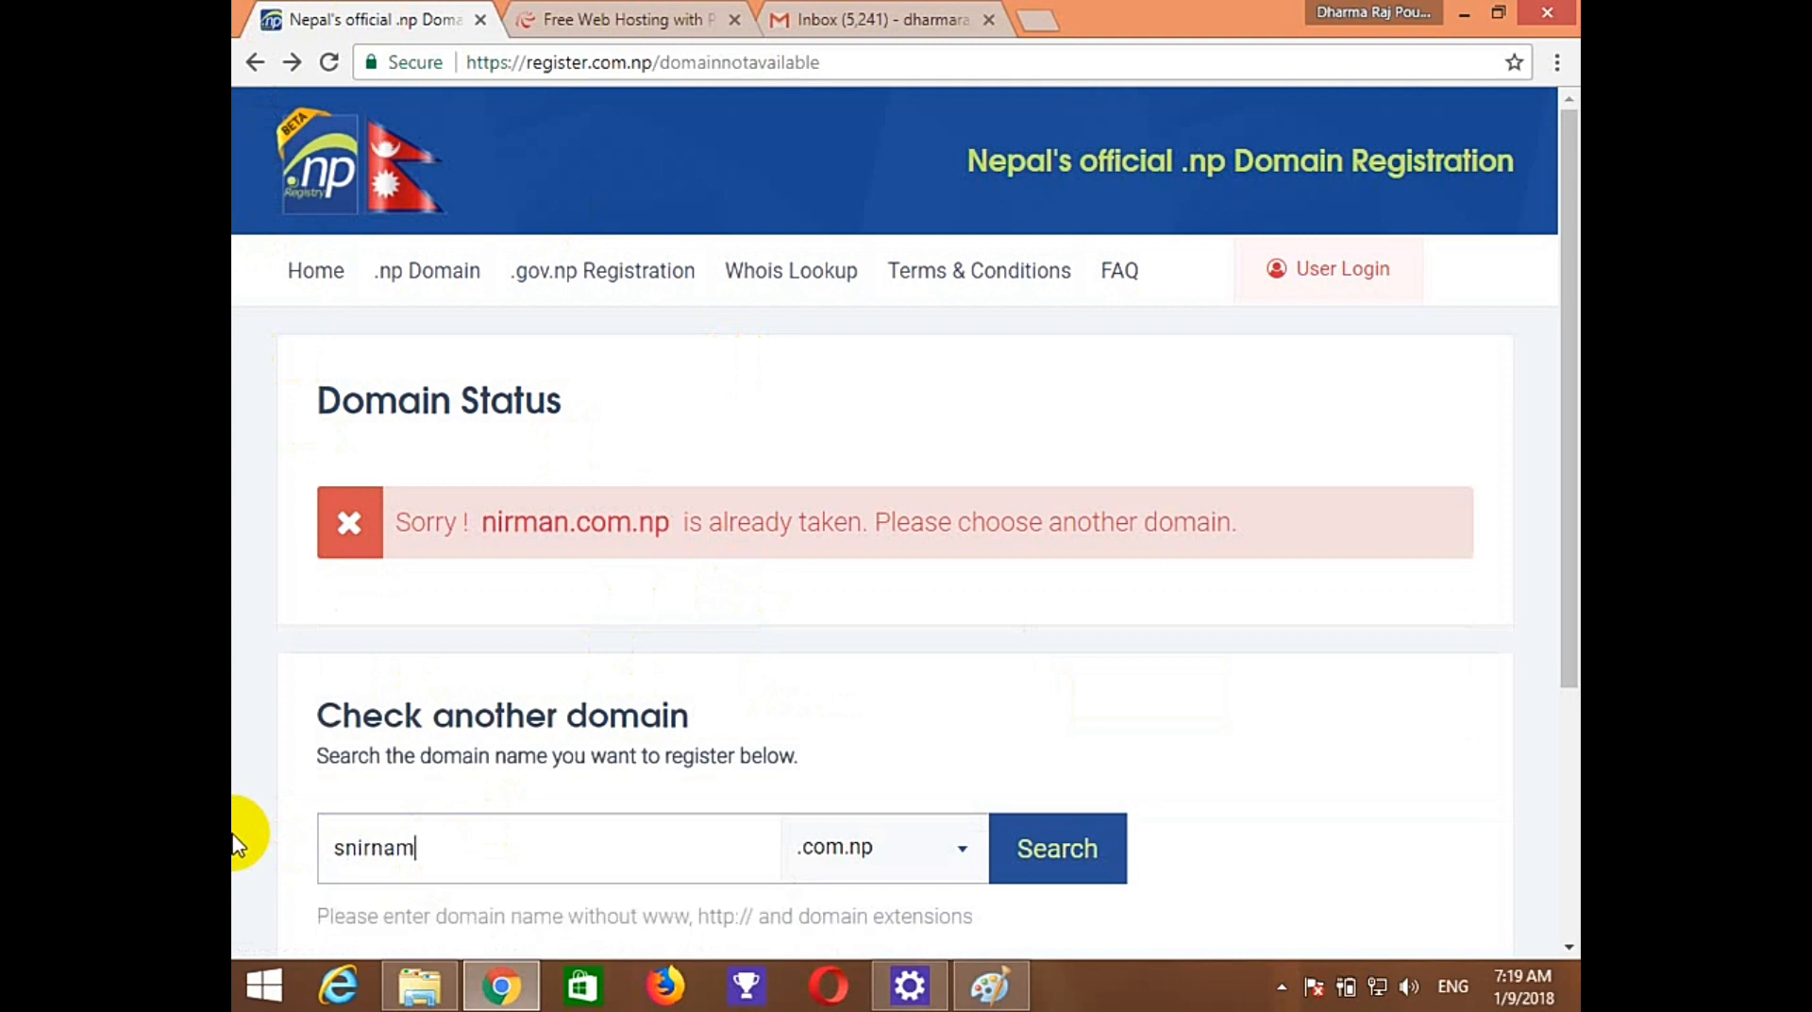
text(.com.np)
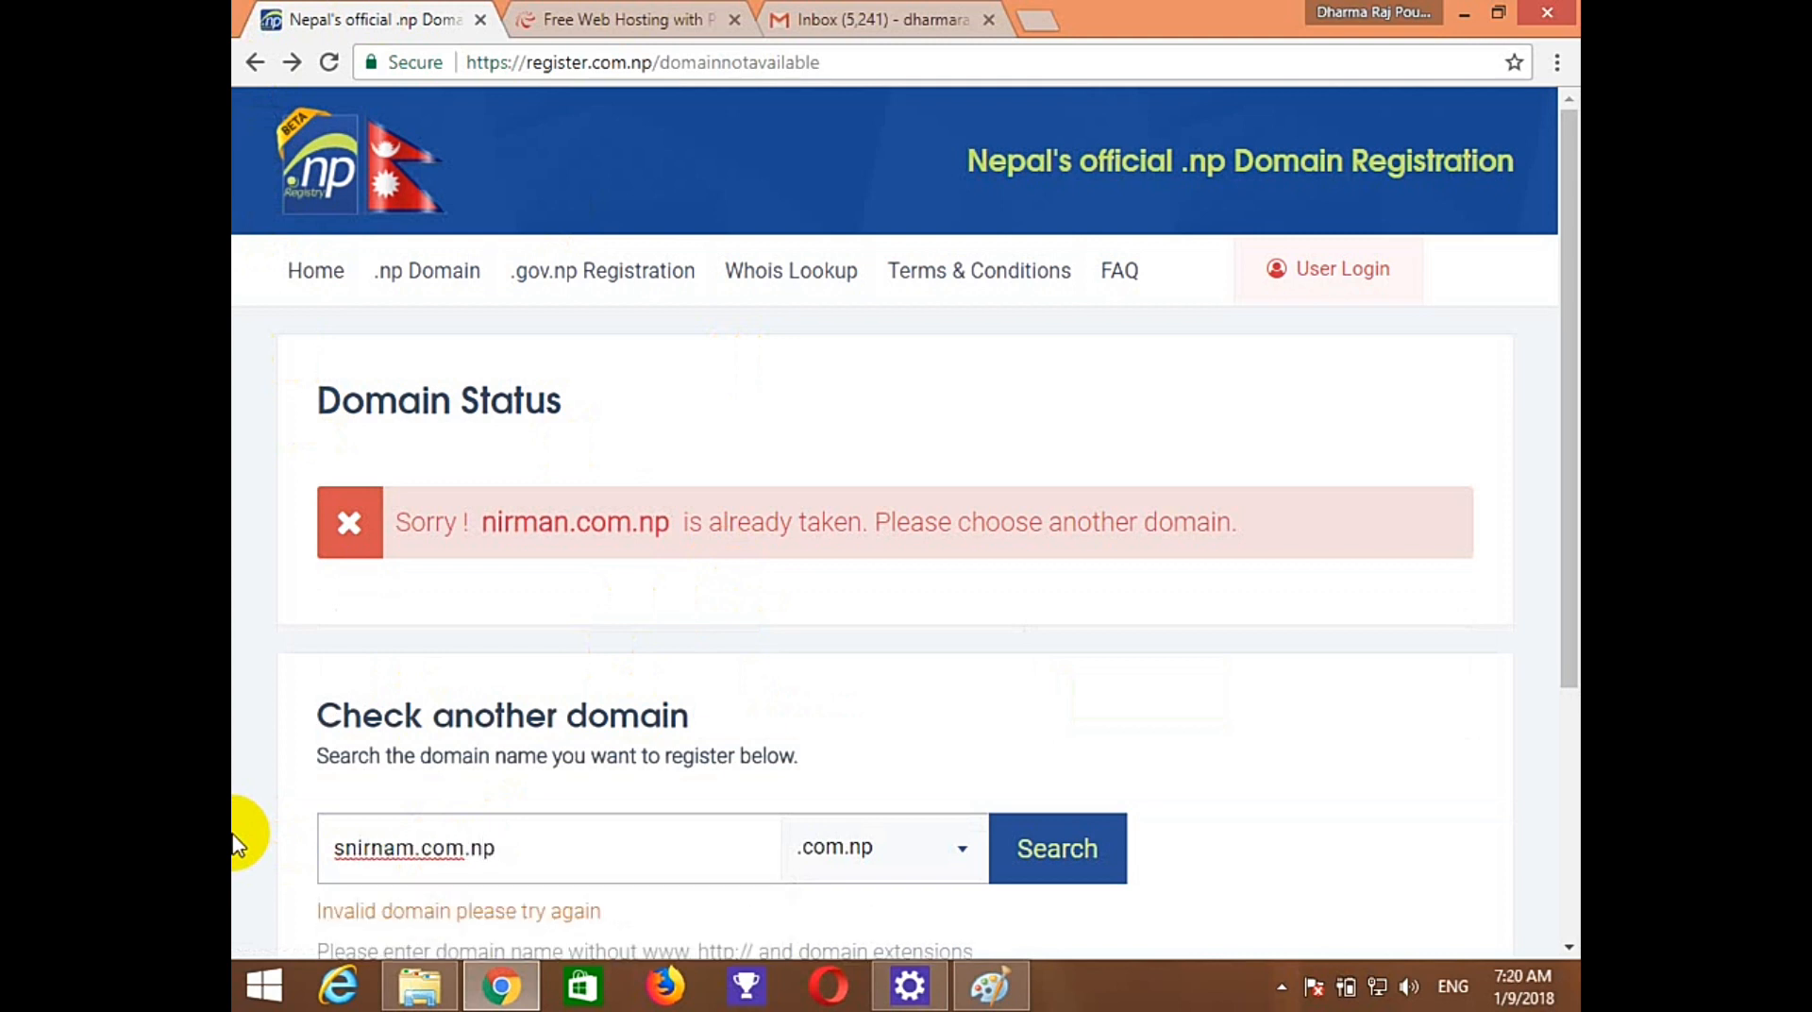
key(BackSpace)
key(BackSpace)
key(BackSpace)
key(BackSpace)
key(BackSpace)
key(BackSpace)
key(BackSpace)
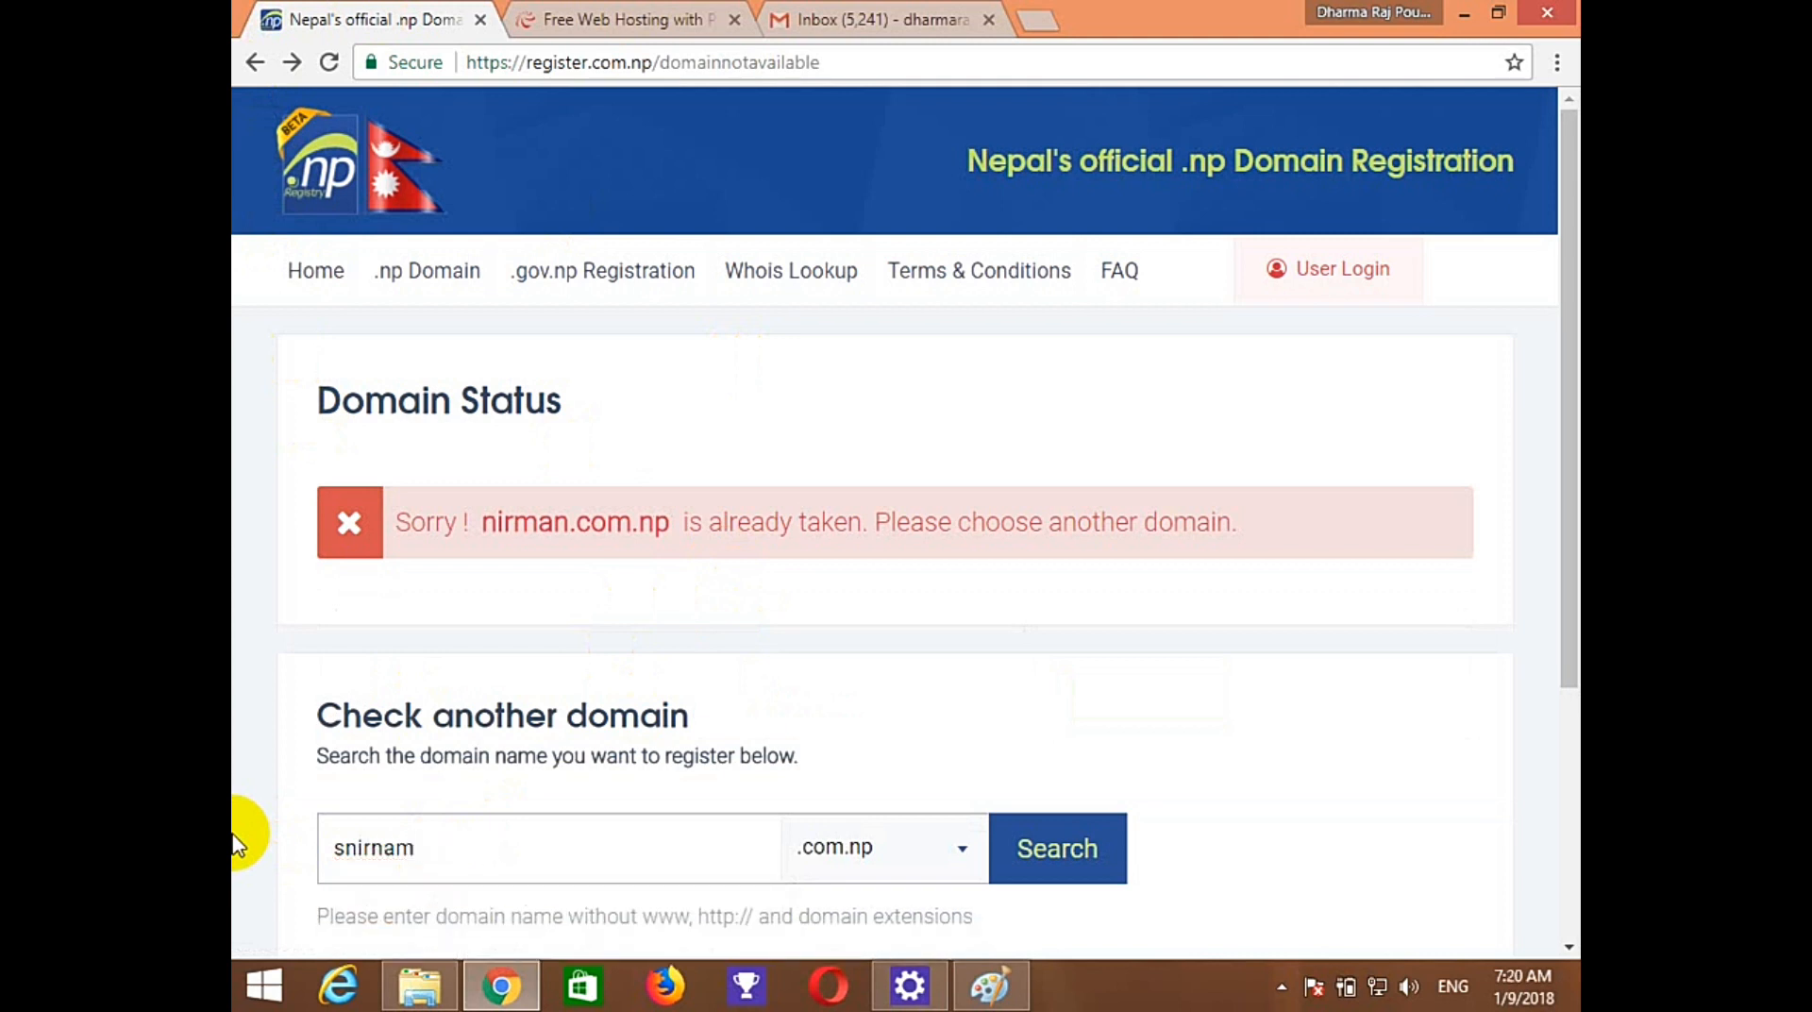
key(BackSpace)
key(BackSpace)
key(BackSpace)
key(BackSpace)
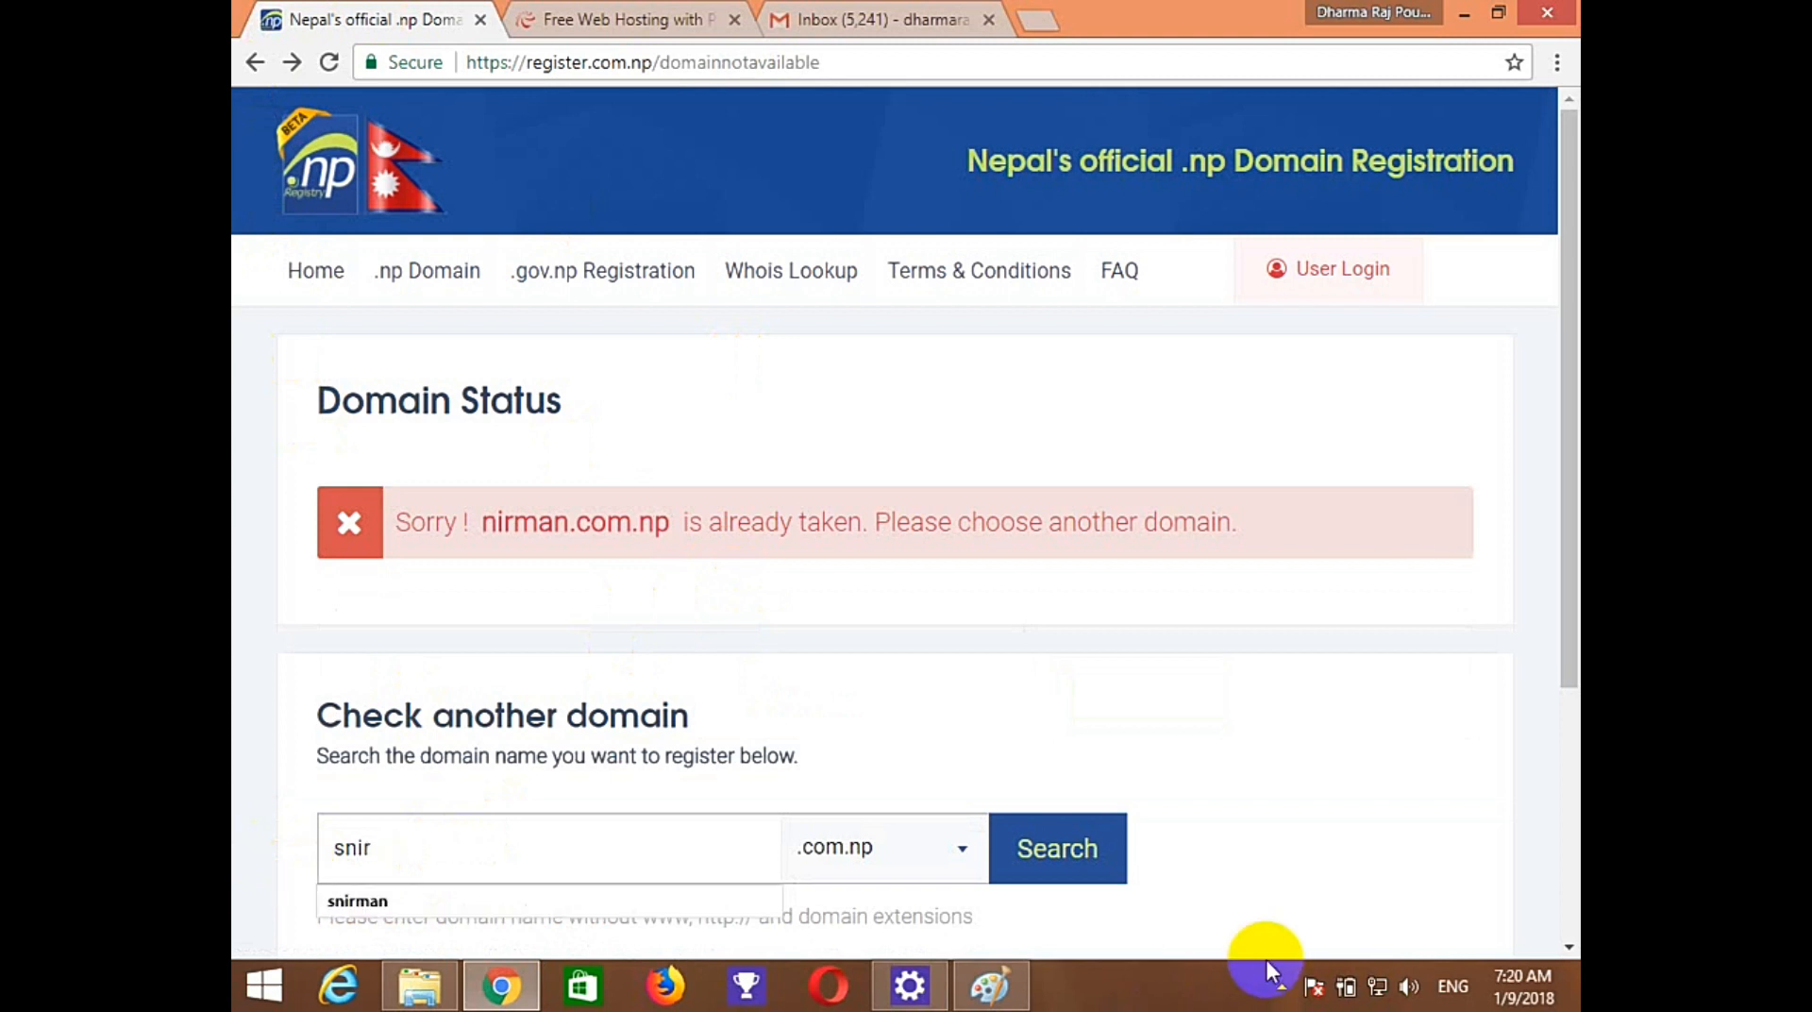
text(man)
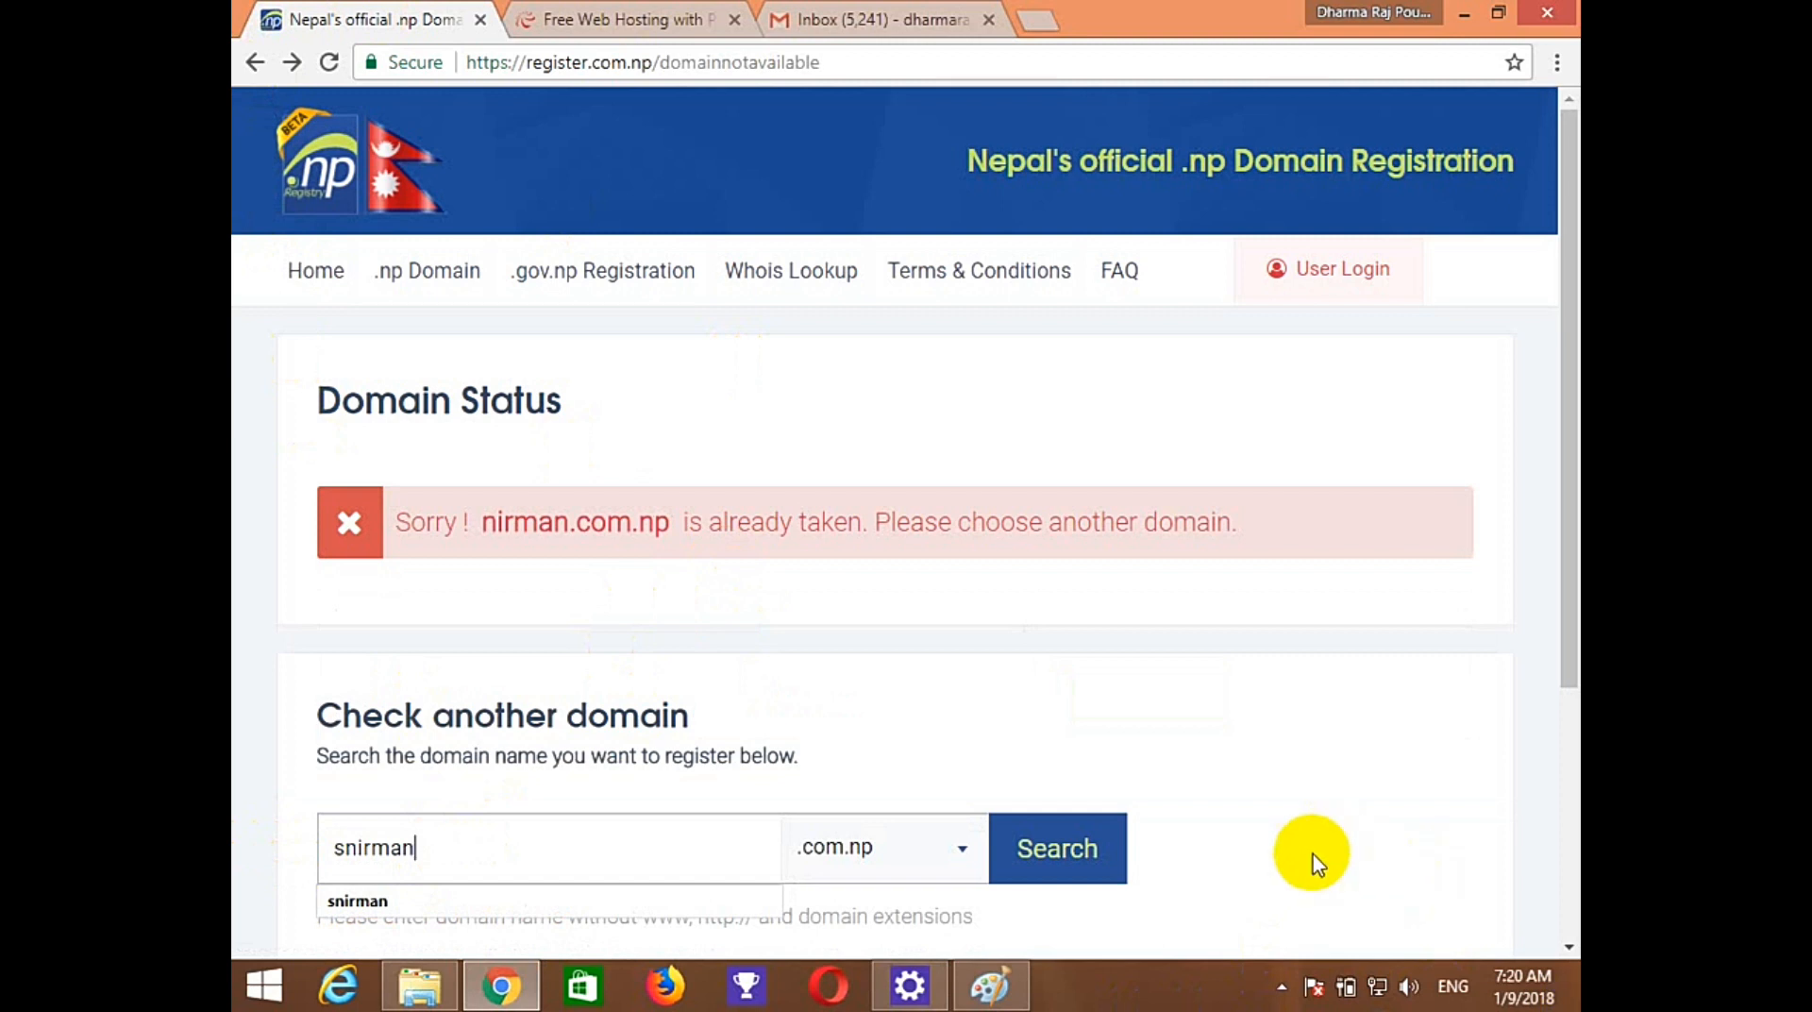
click(1093, 861)
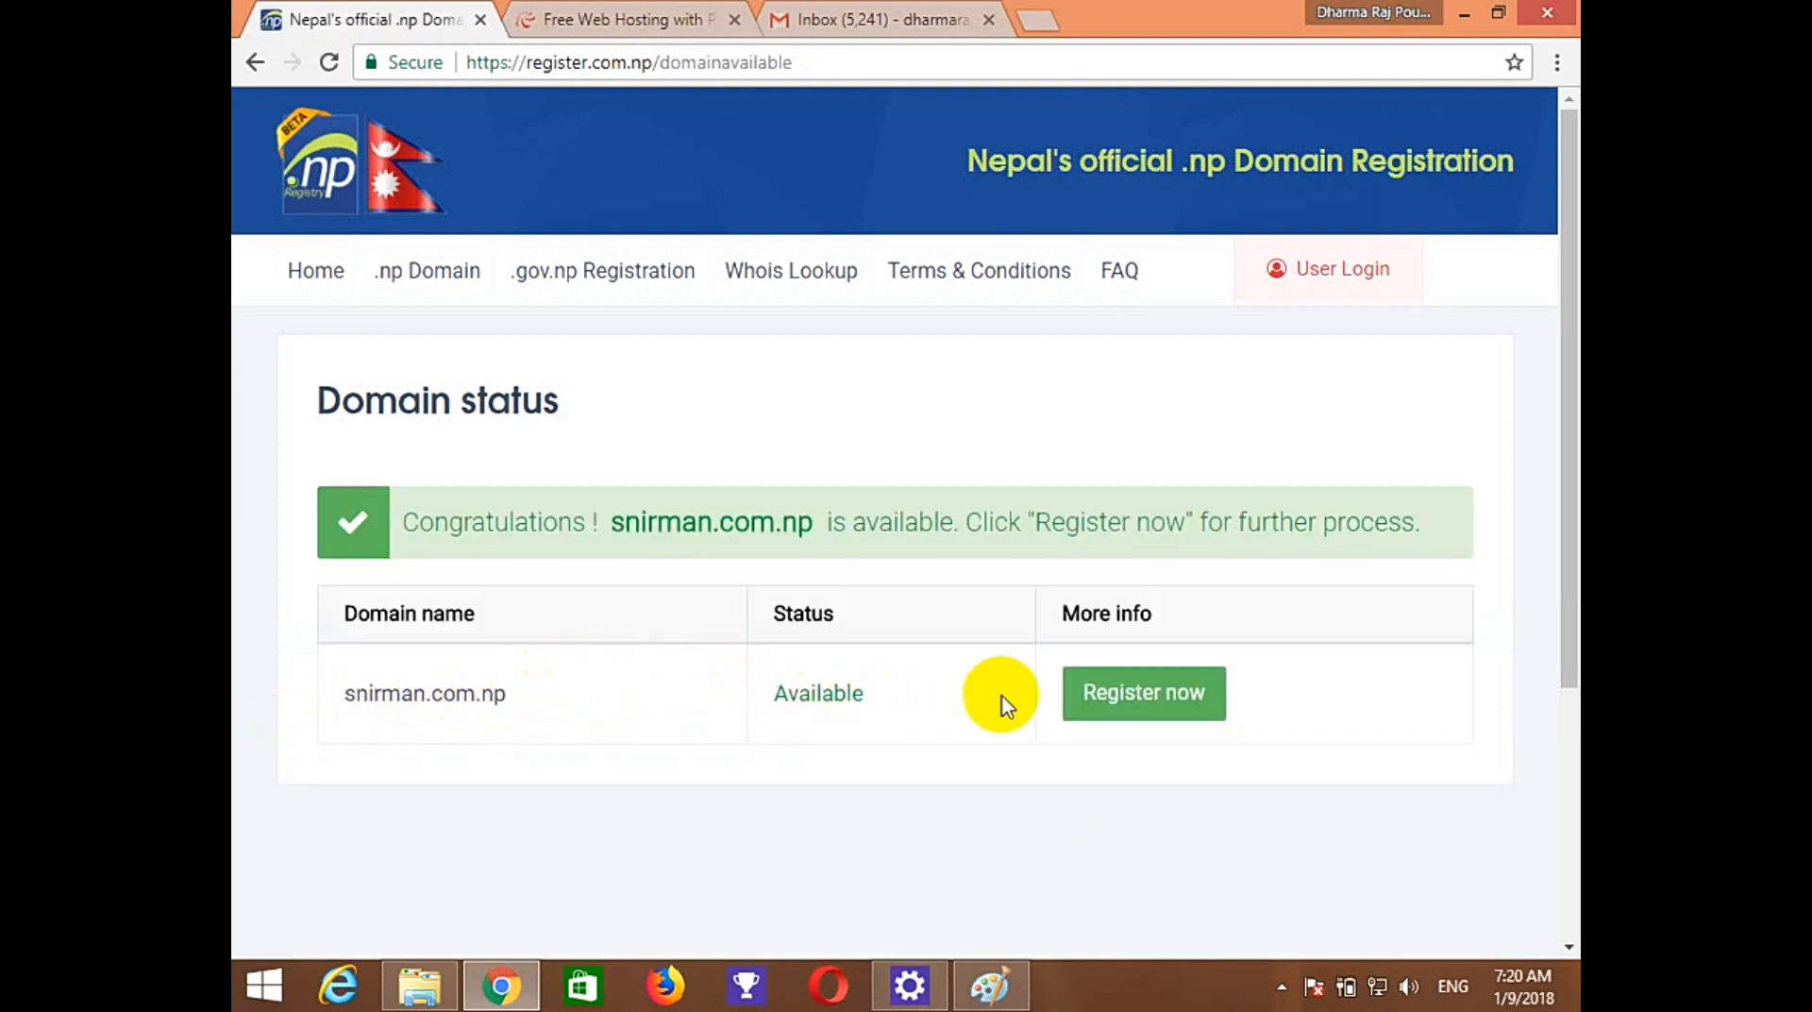
click(1133, 703)
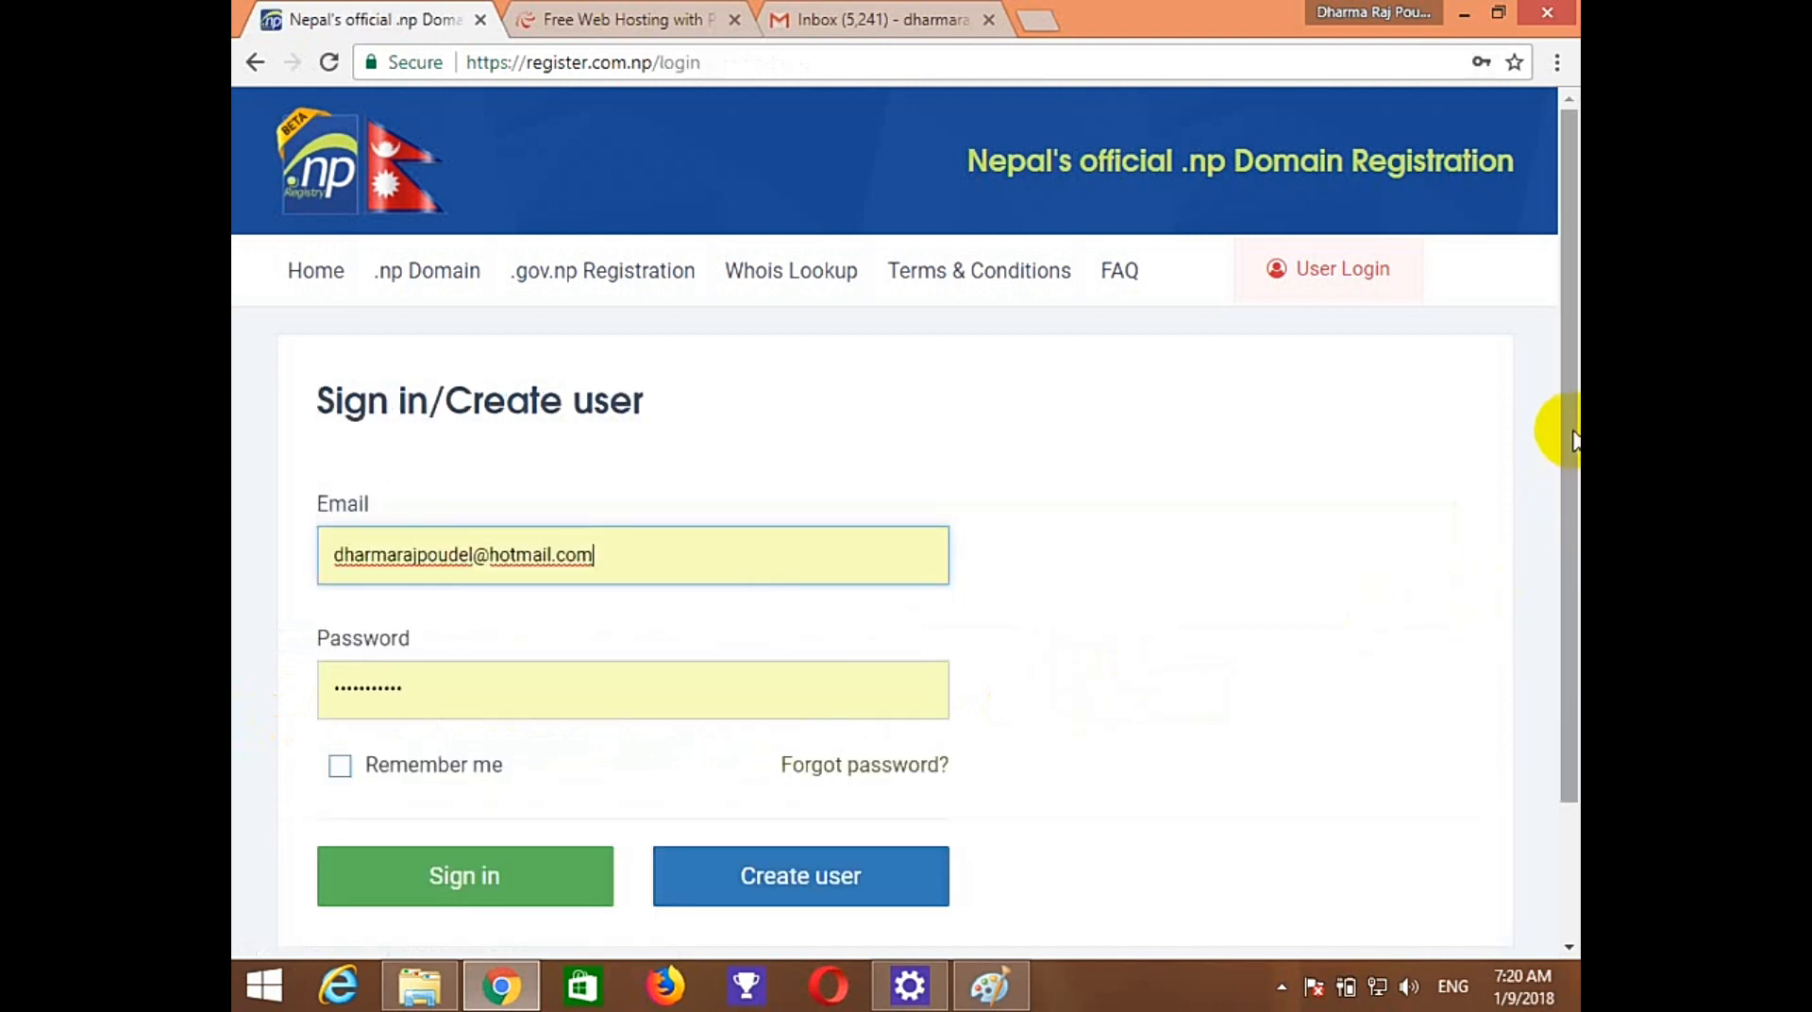
Scroll down the Sign in page and choose Create user.
drag(1557, 434, 1548, 609)
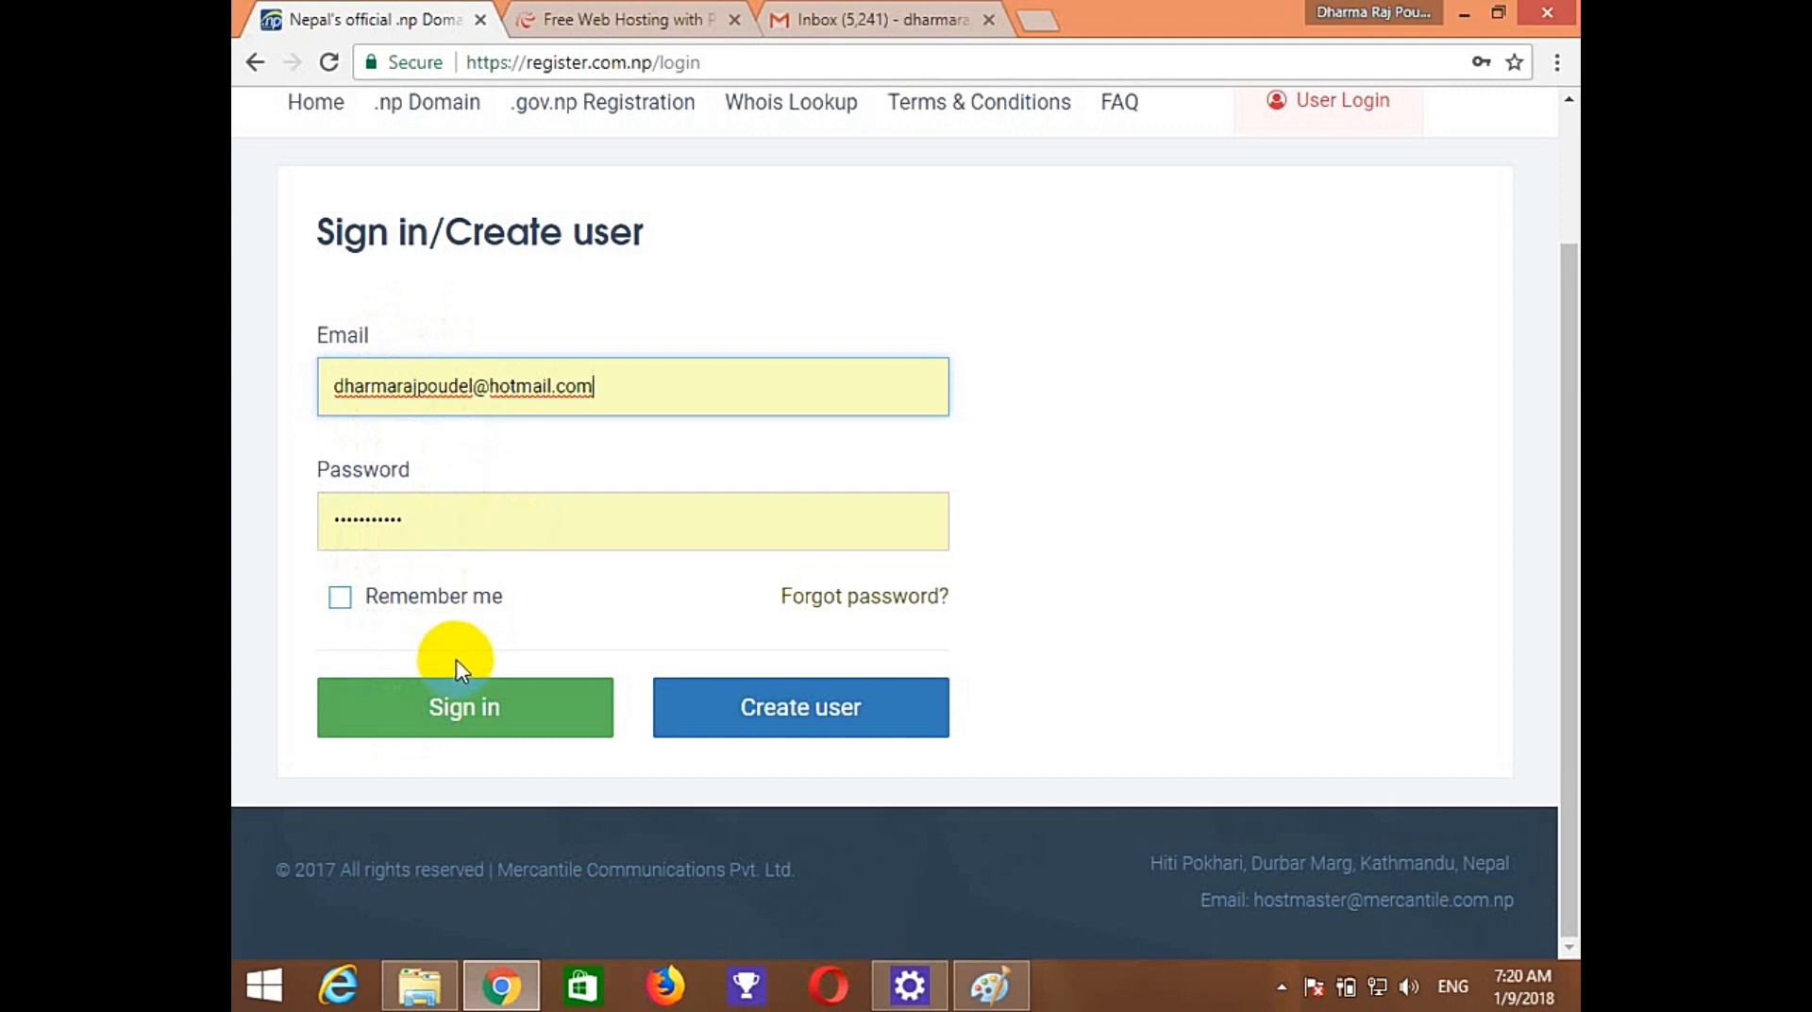
click(743, 708)
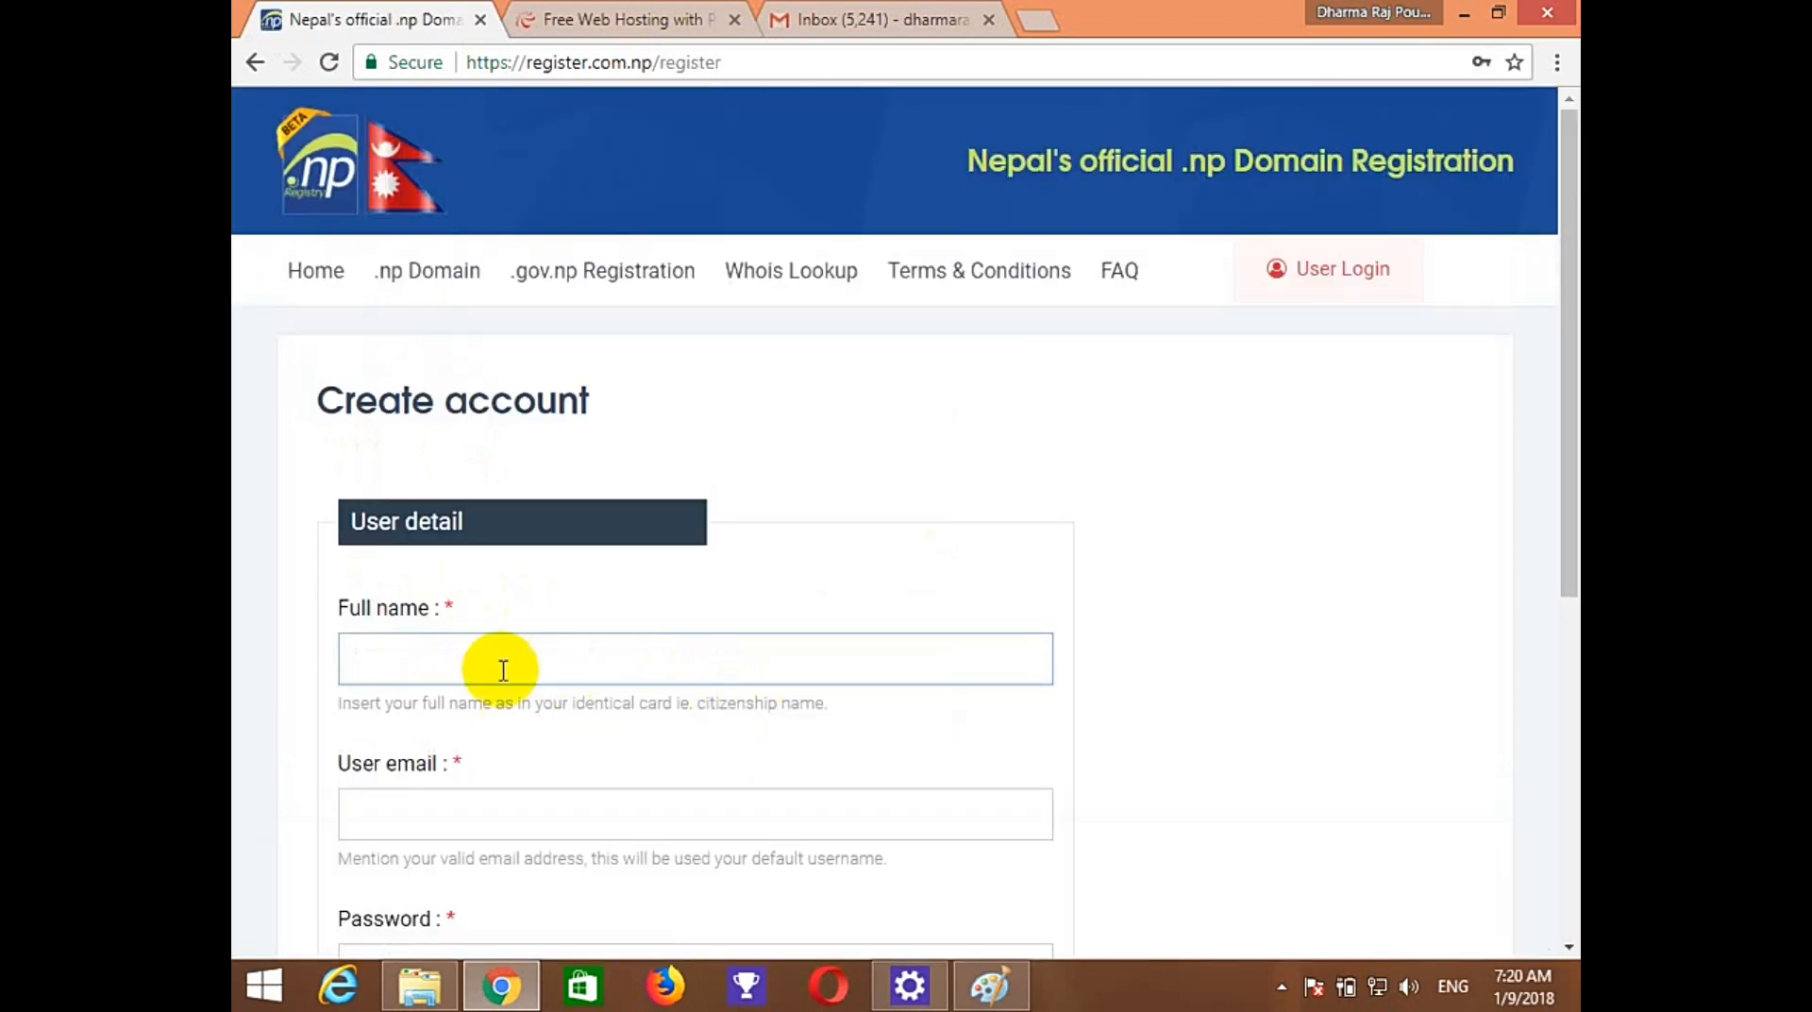
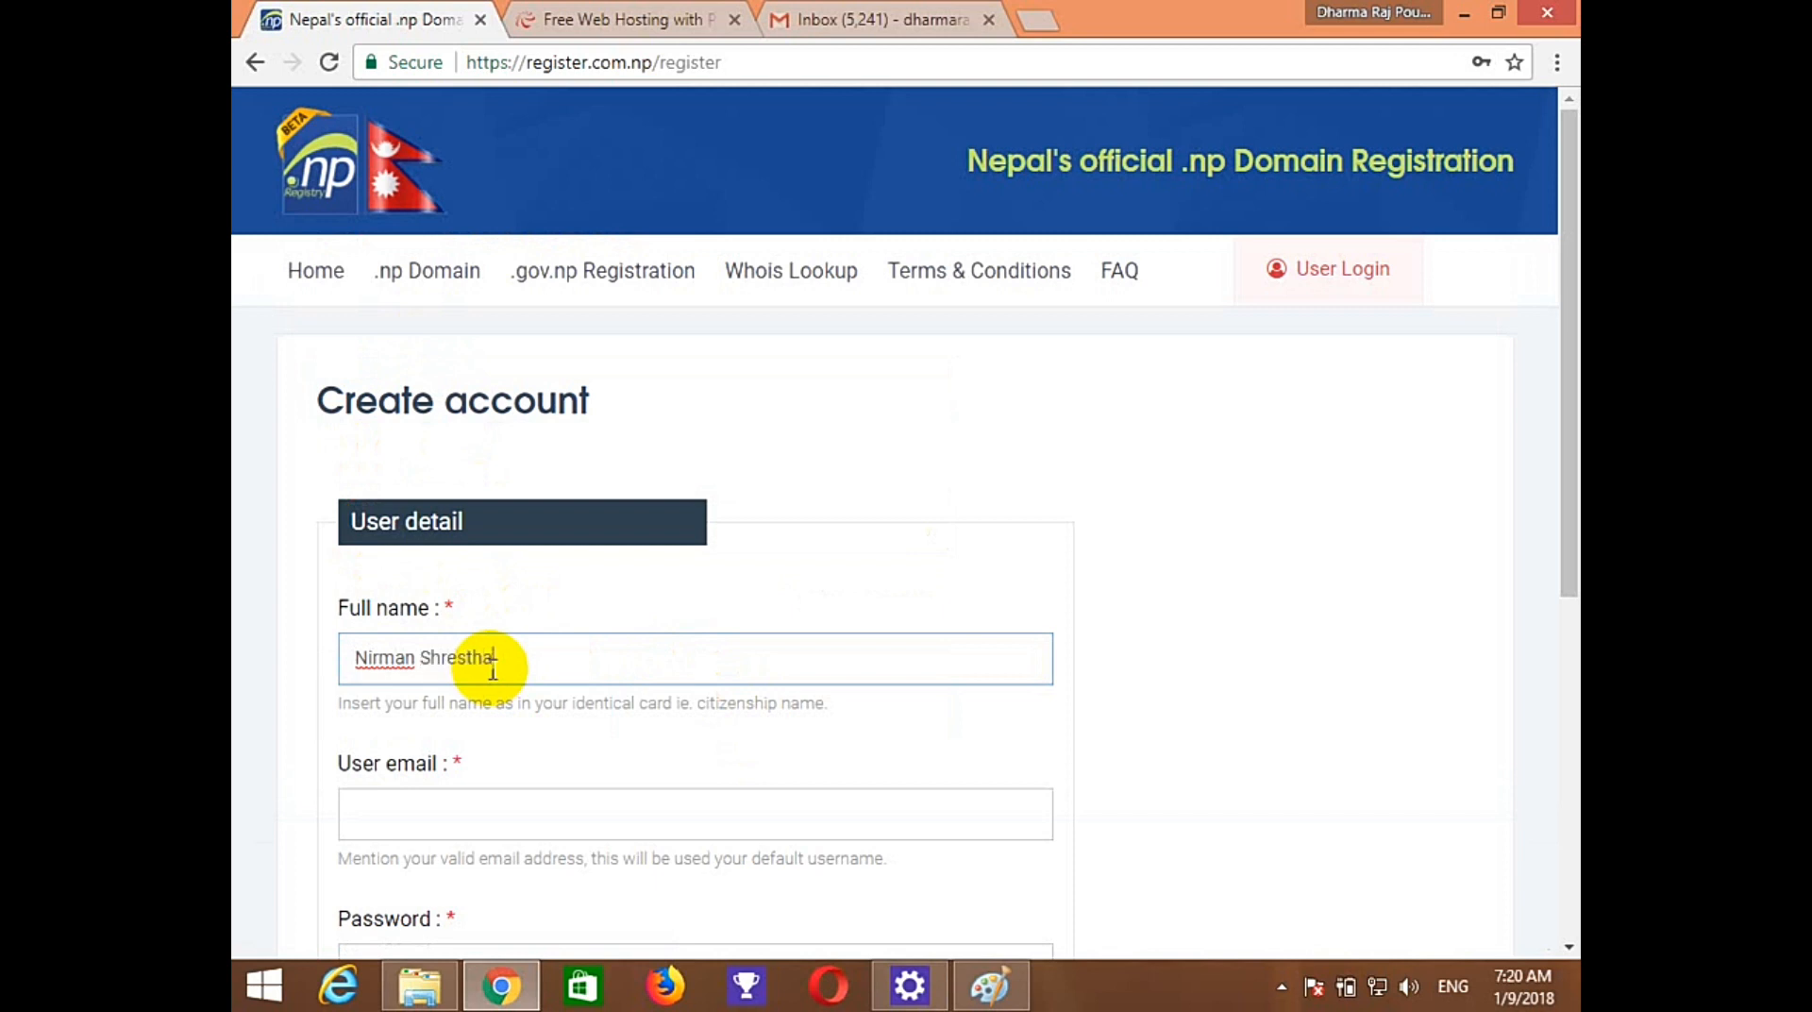
Fill in the user's full name, e-mail, password and confirmation, and submit the account form.
key(Tab)
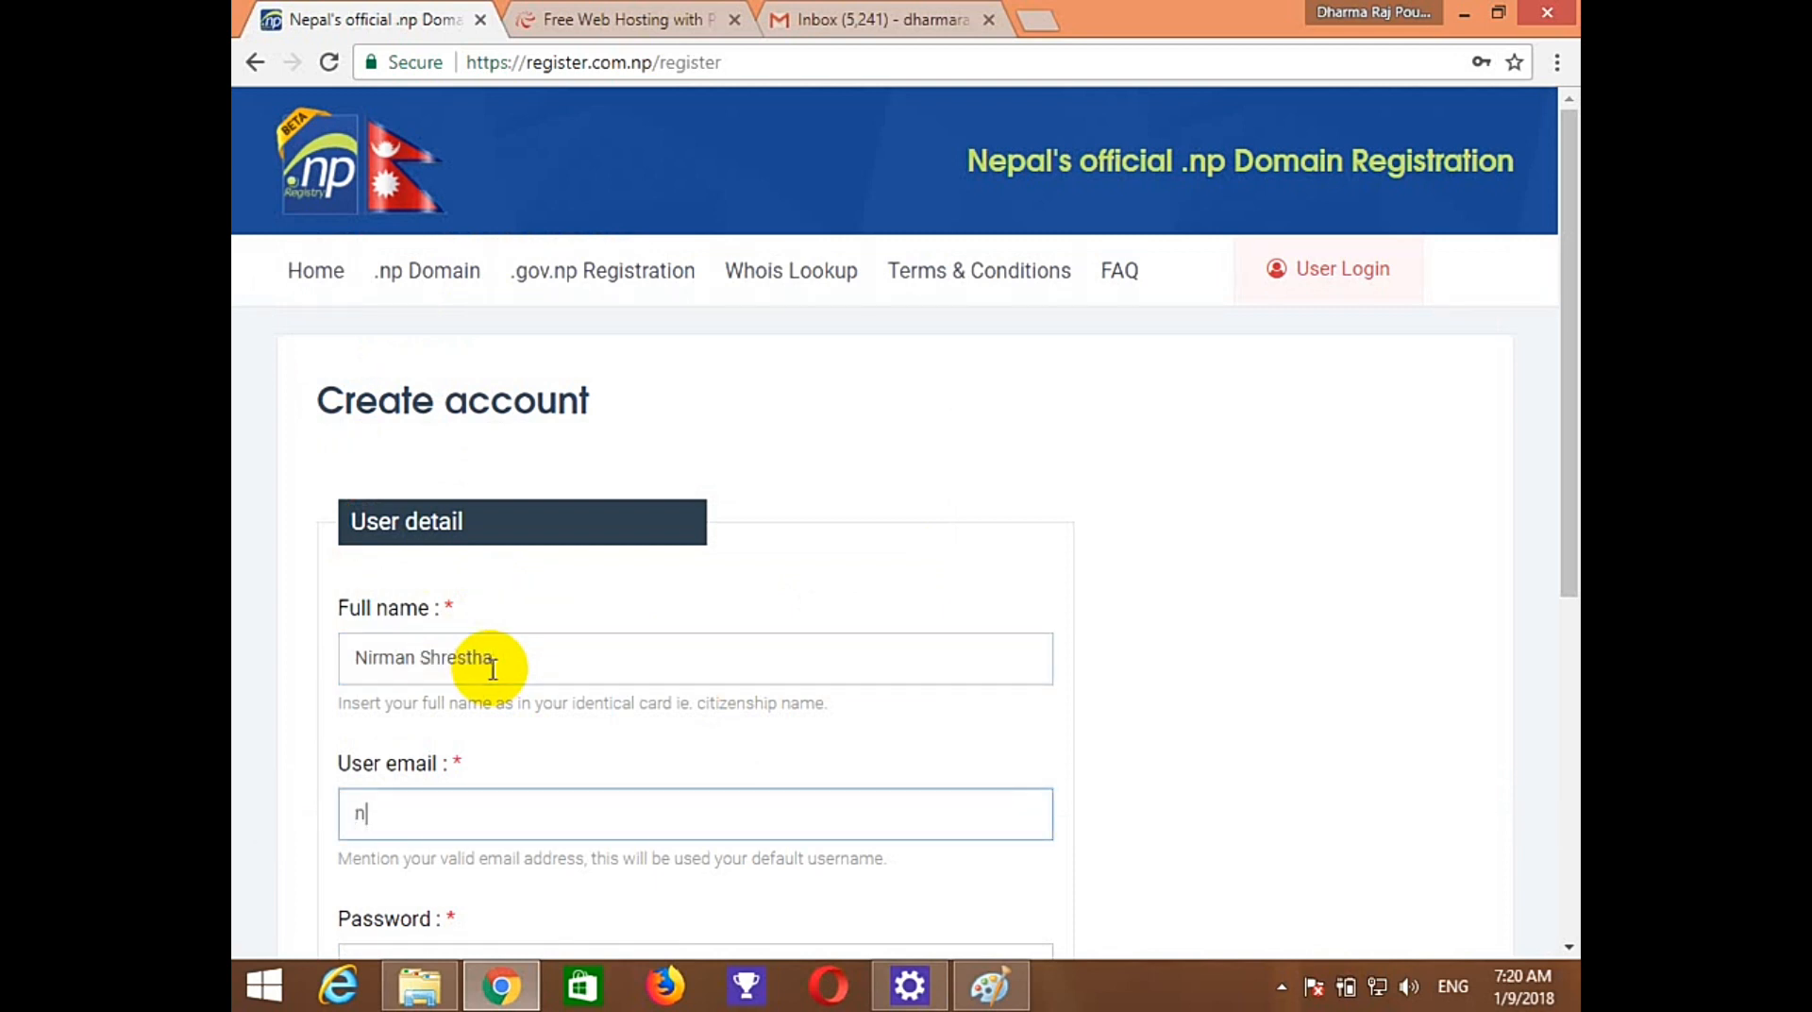
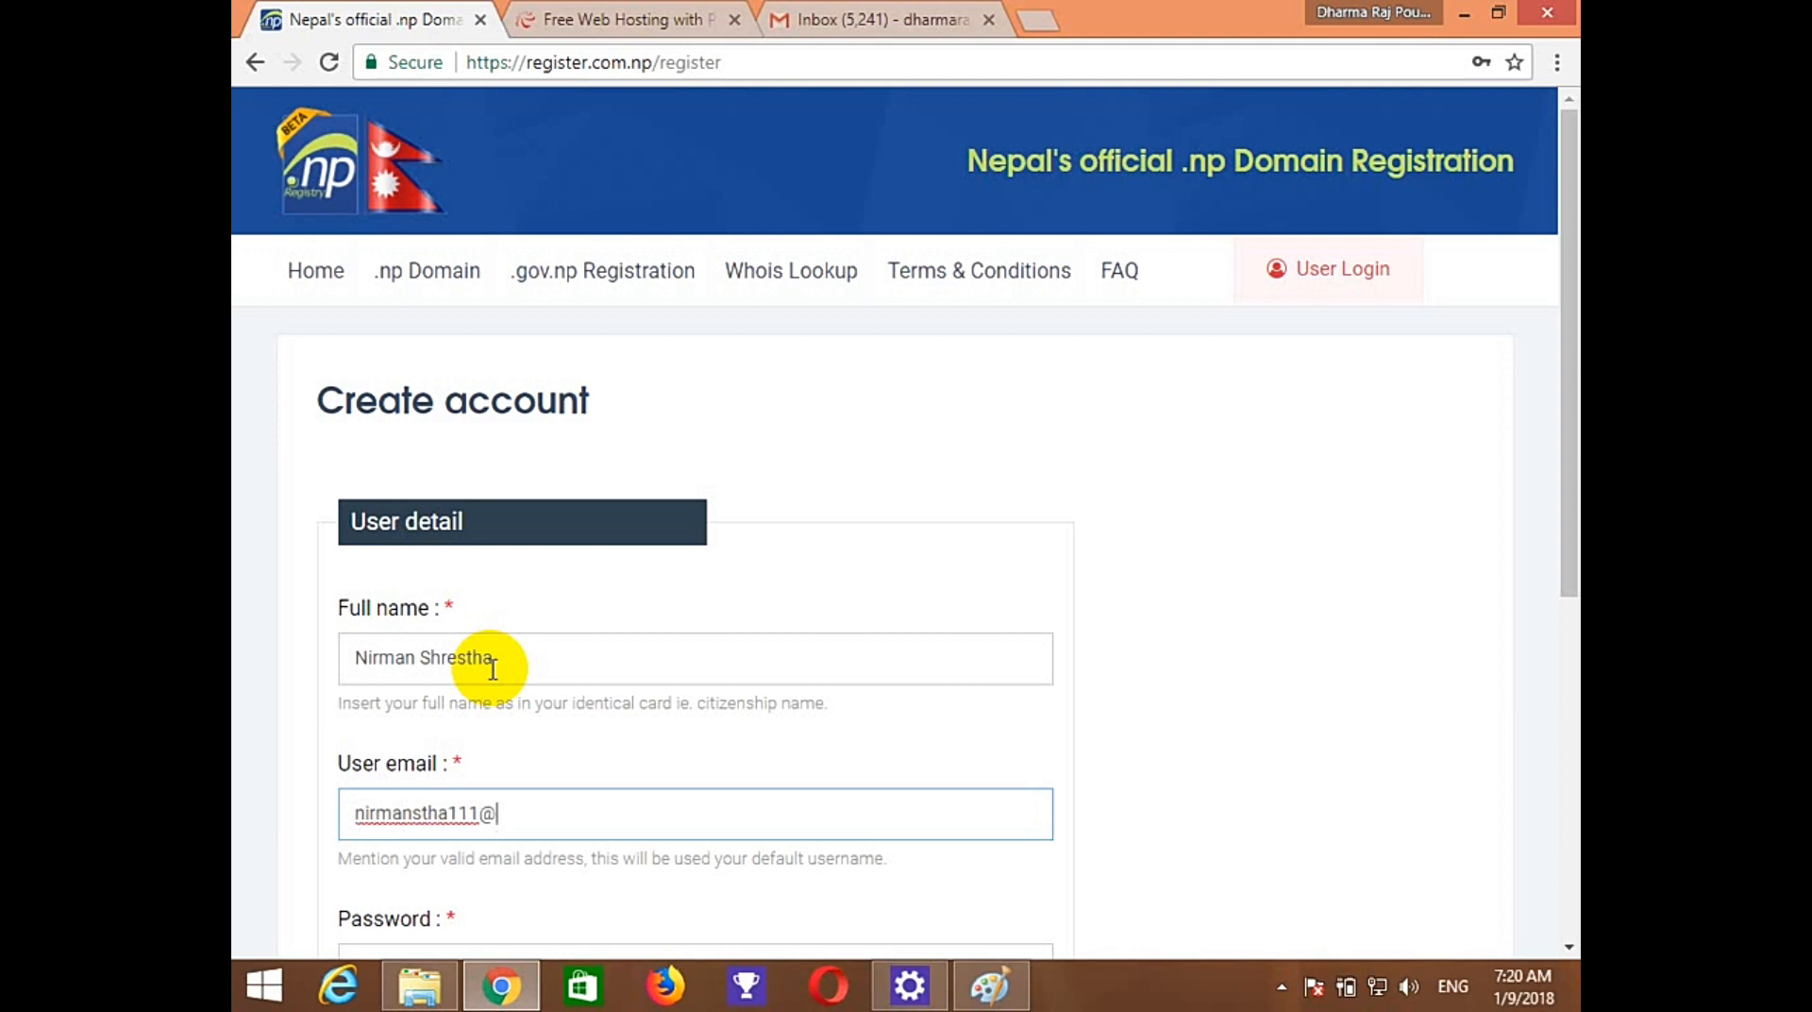
drag(1567, 497, 1561, 653)
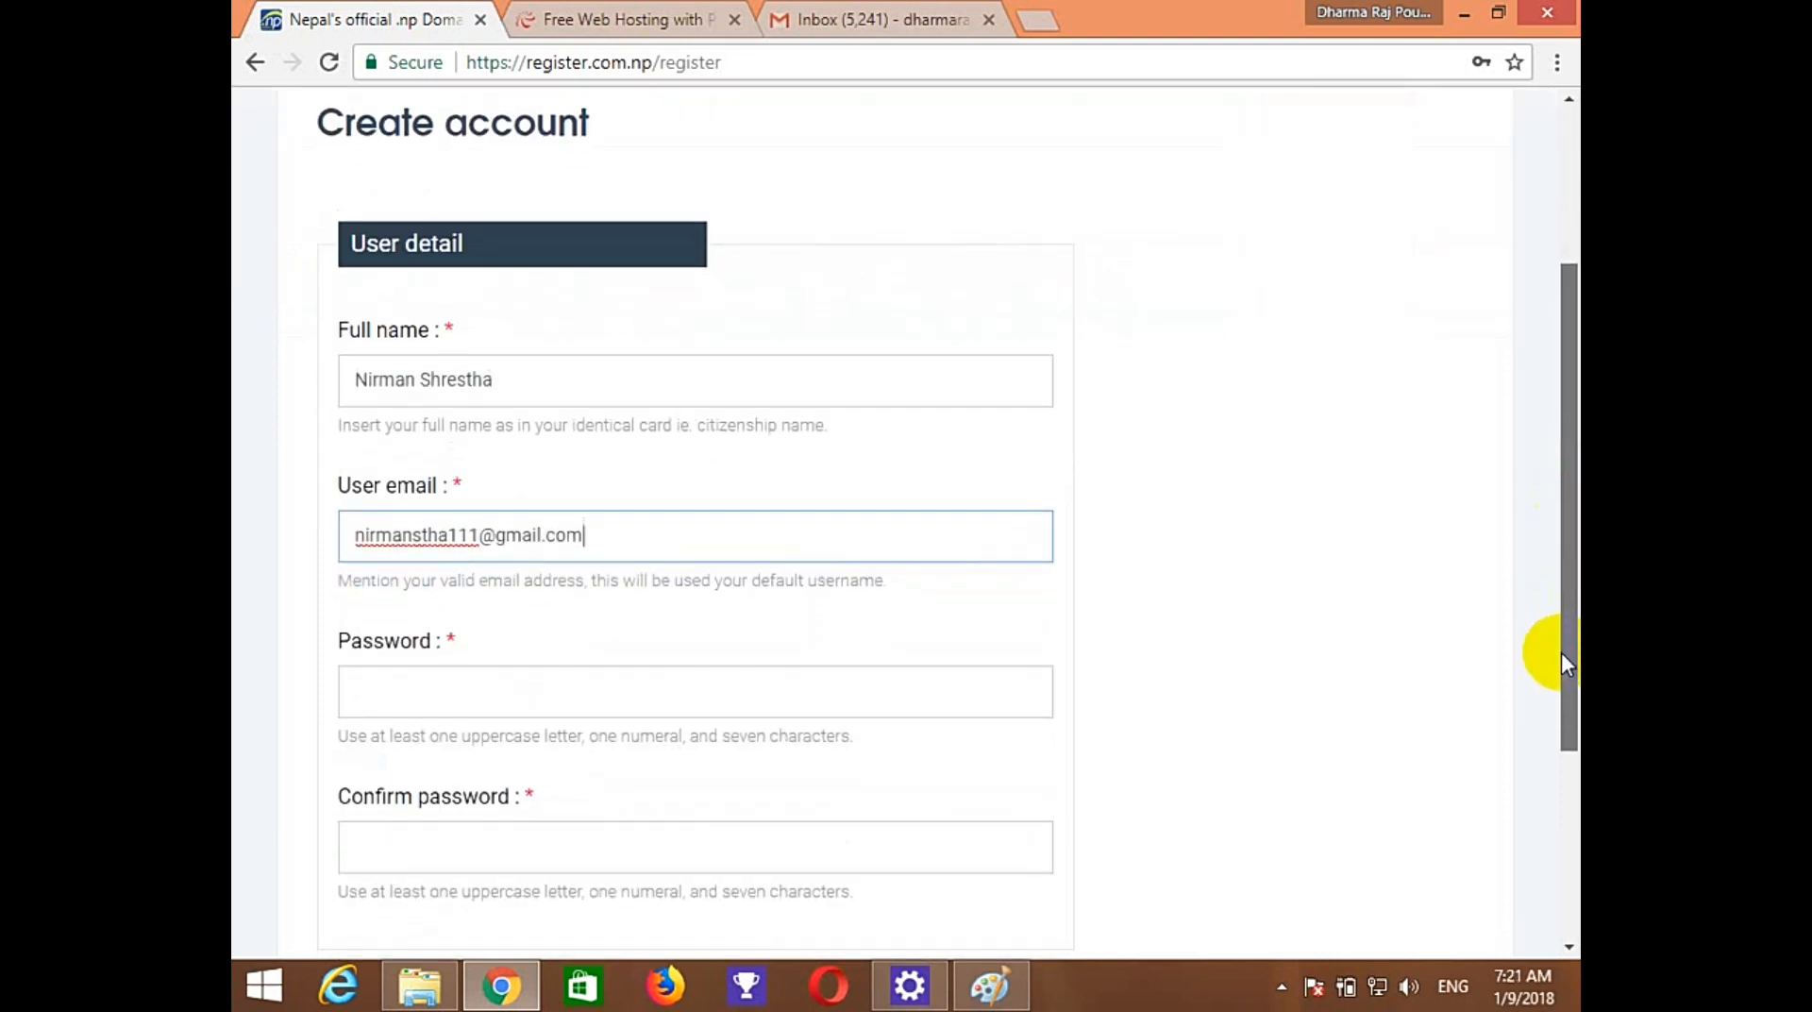
click(894, 693)
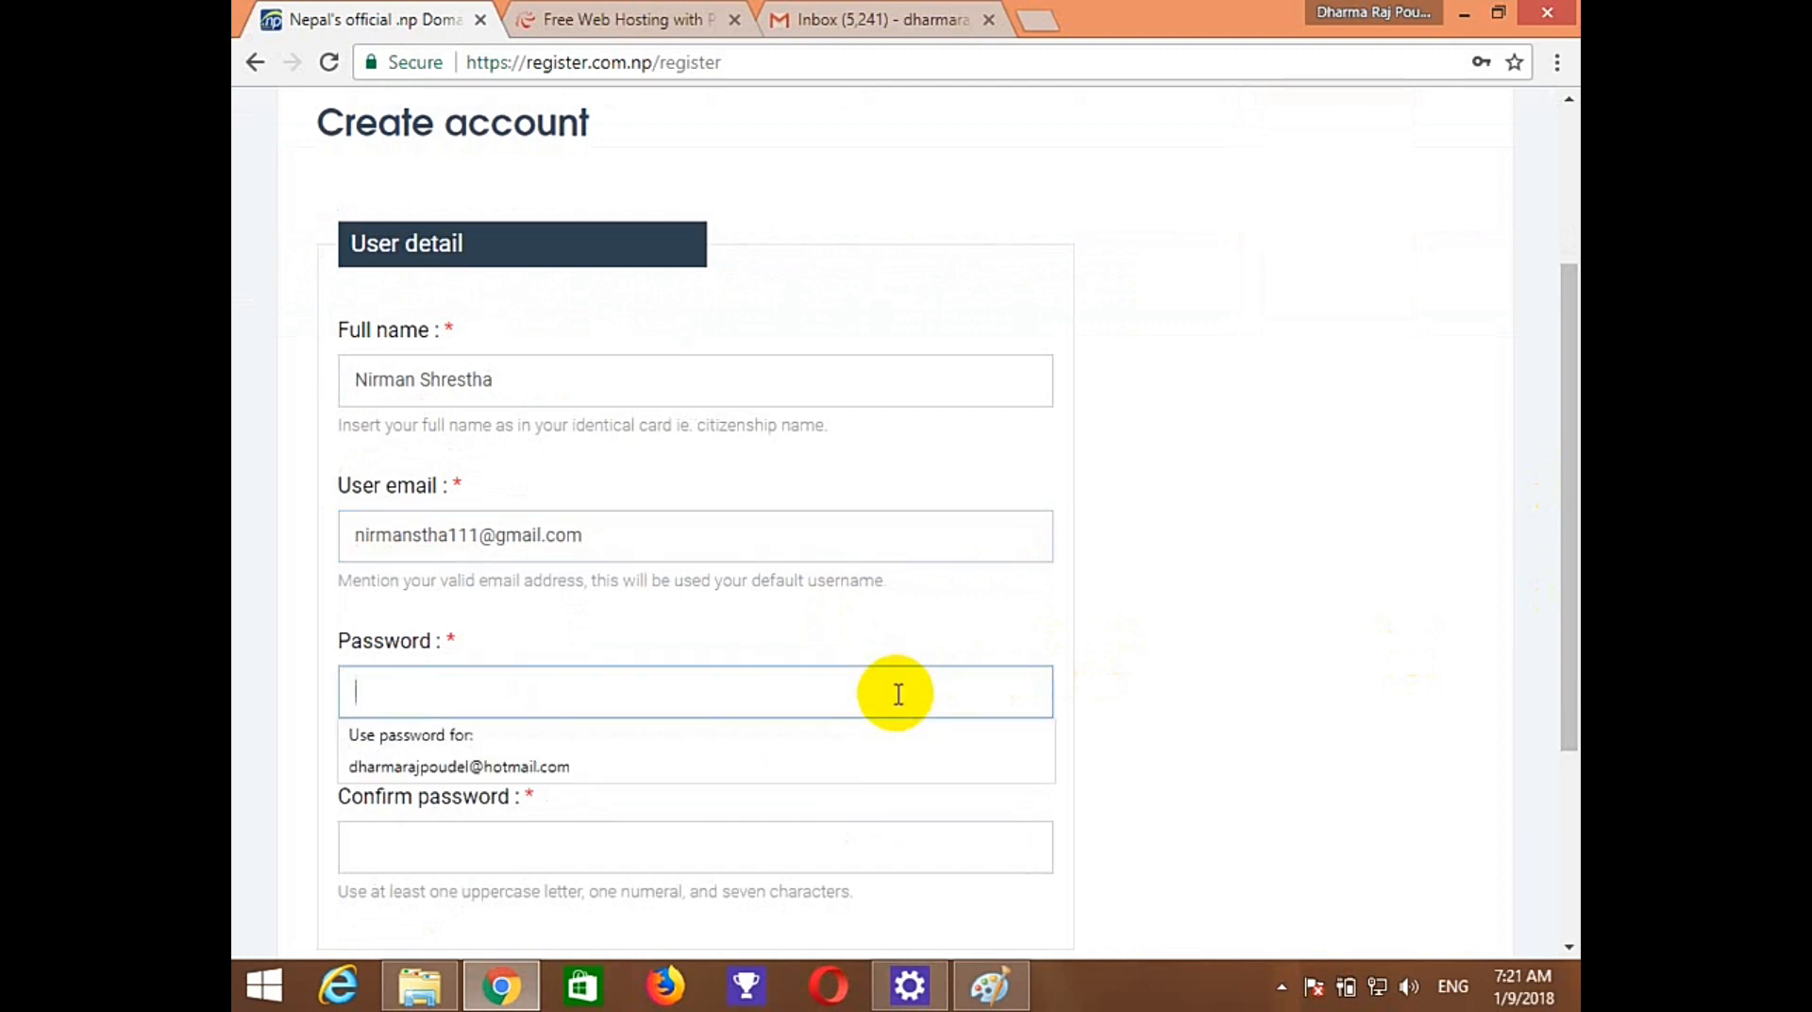
text(N)
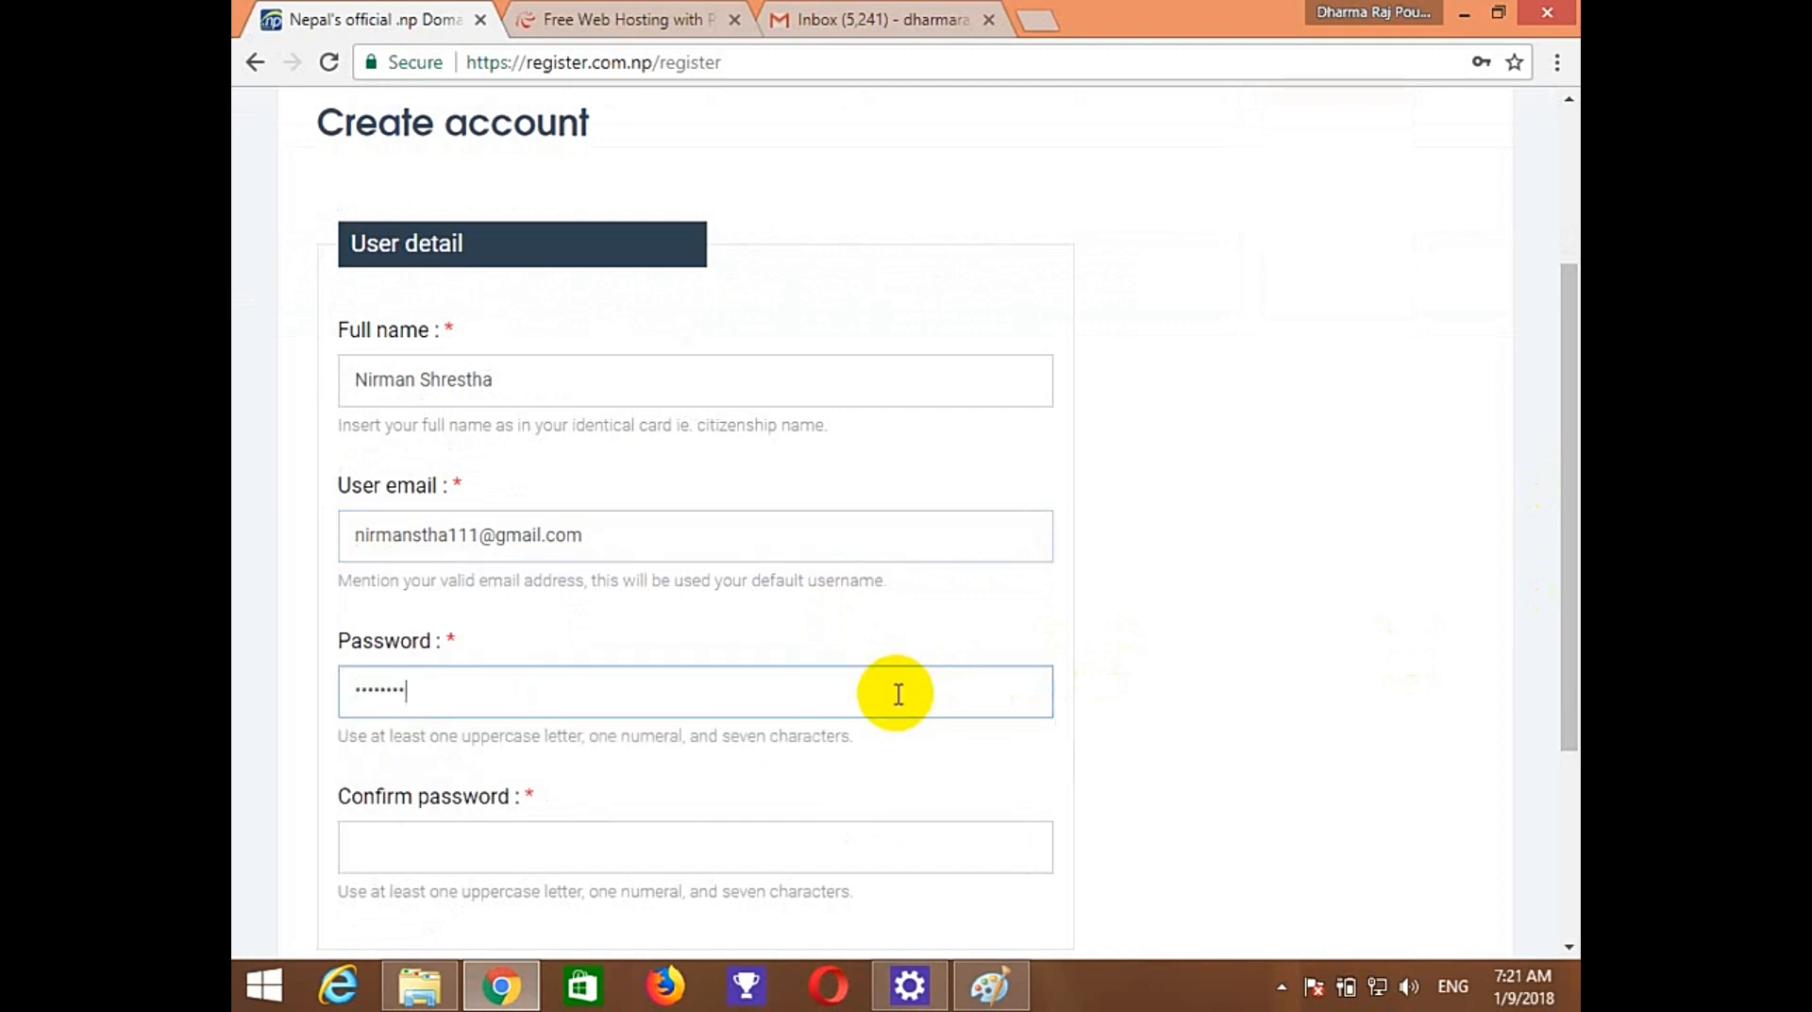
click(727, 848)
text(N)
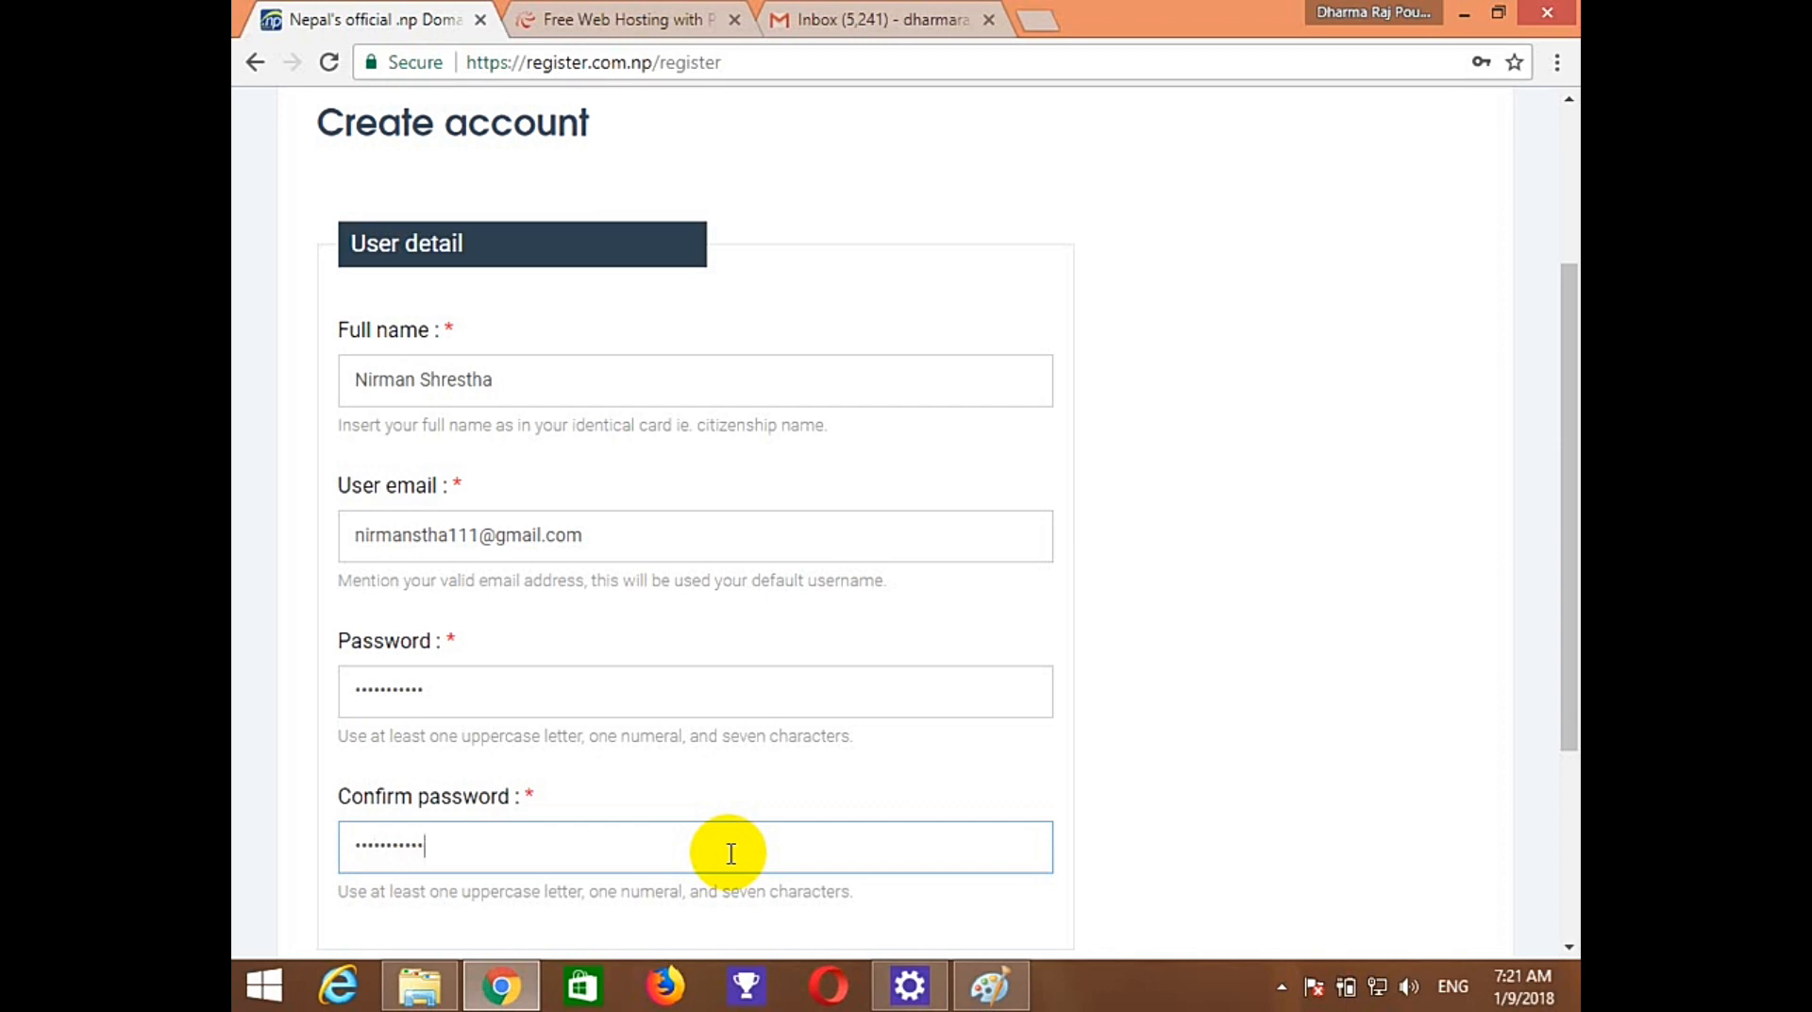
drag(1563, 707, 1559, 806)
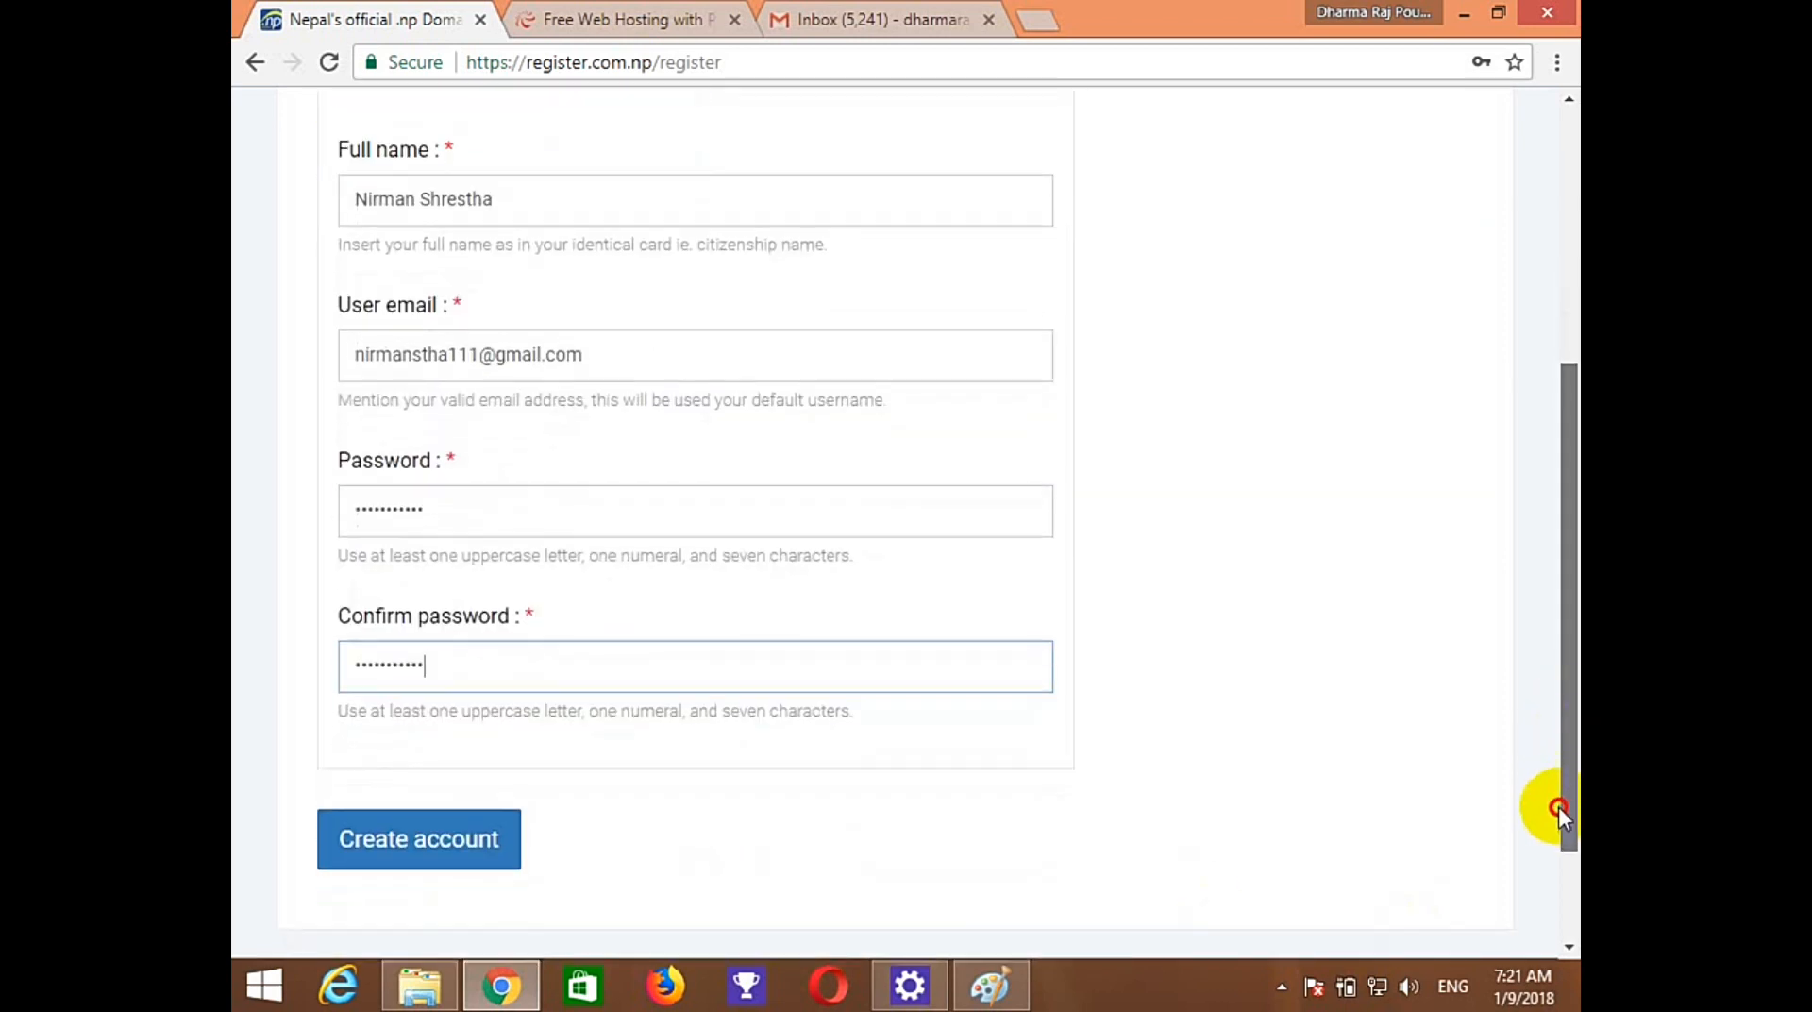
click(440, 817)
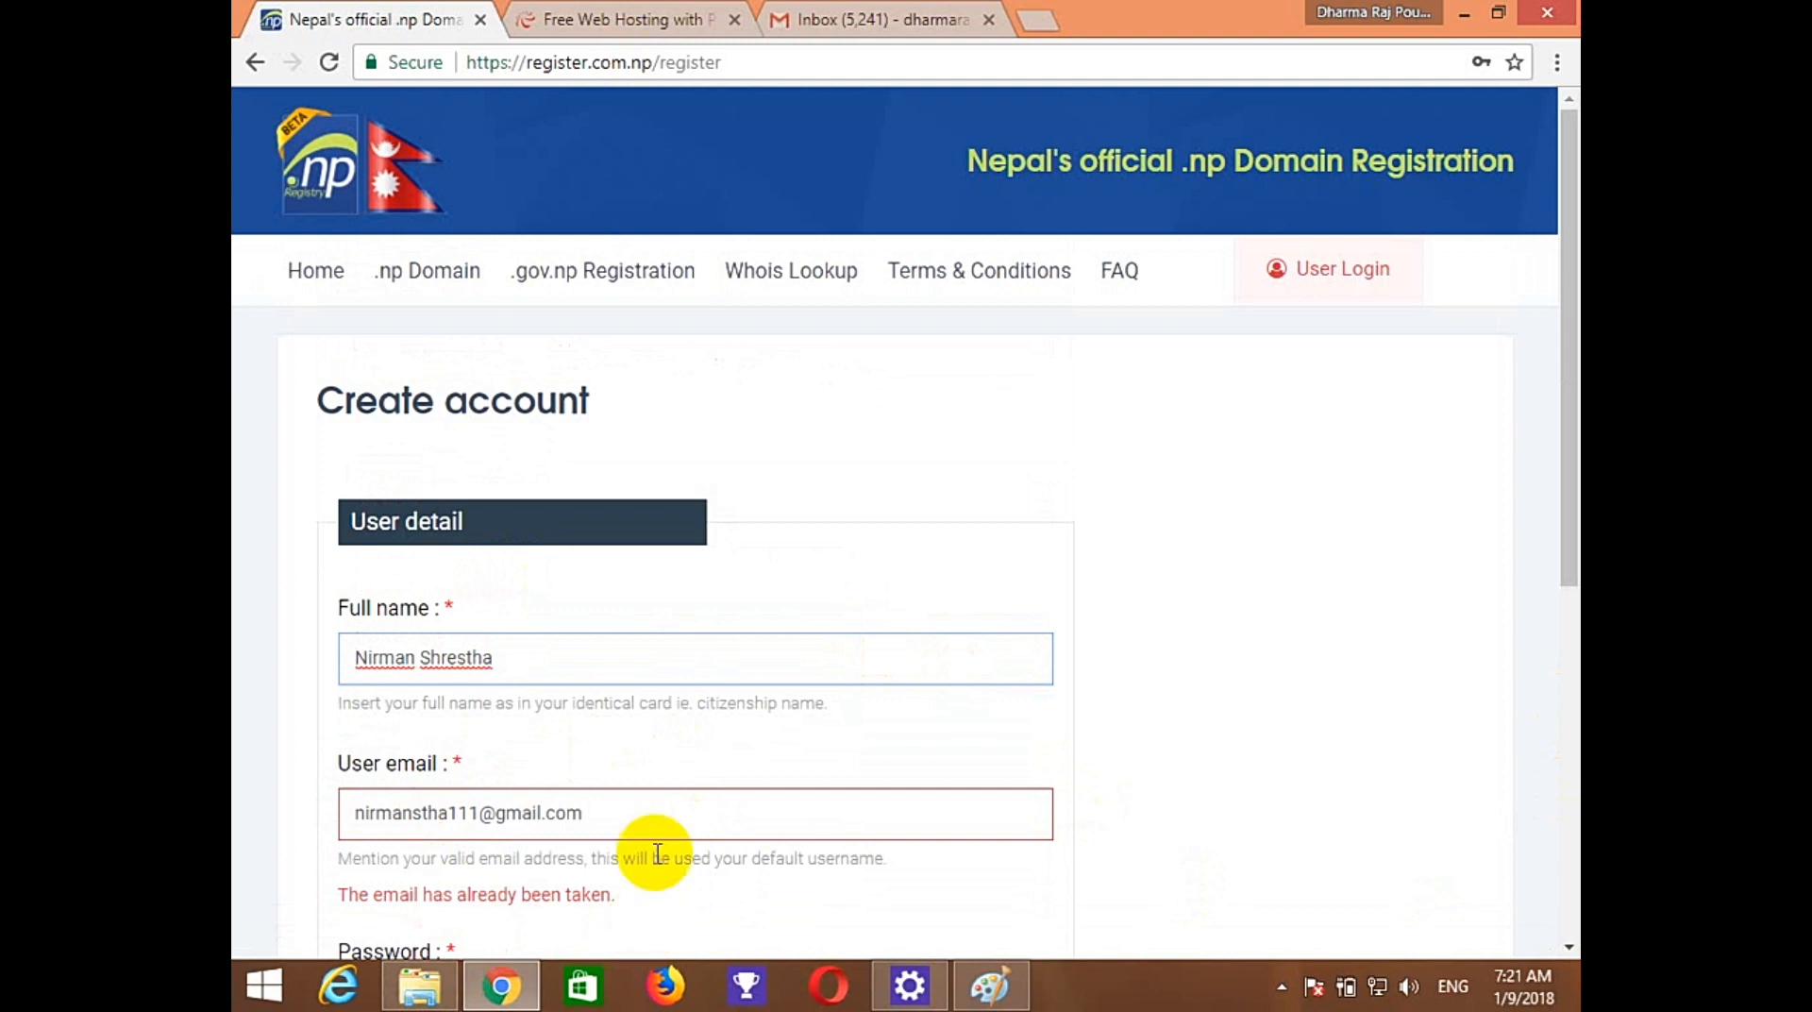
Replace the rejected e-mail with a different address, re-enter both passwords and resubmit.
drag(619, 810, 267, 797)
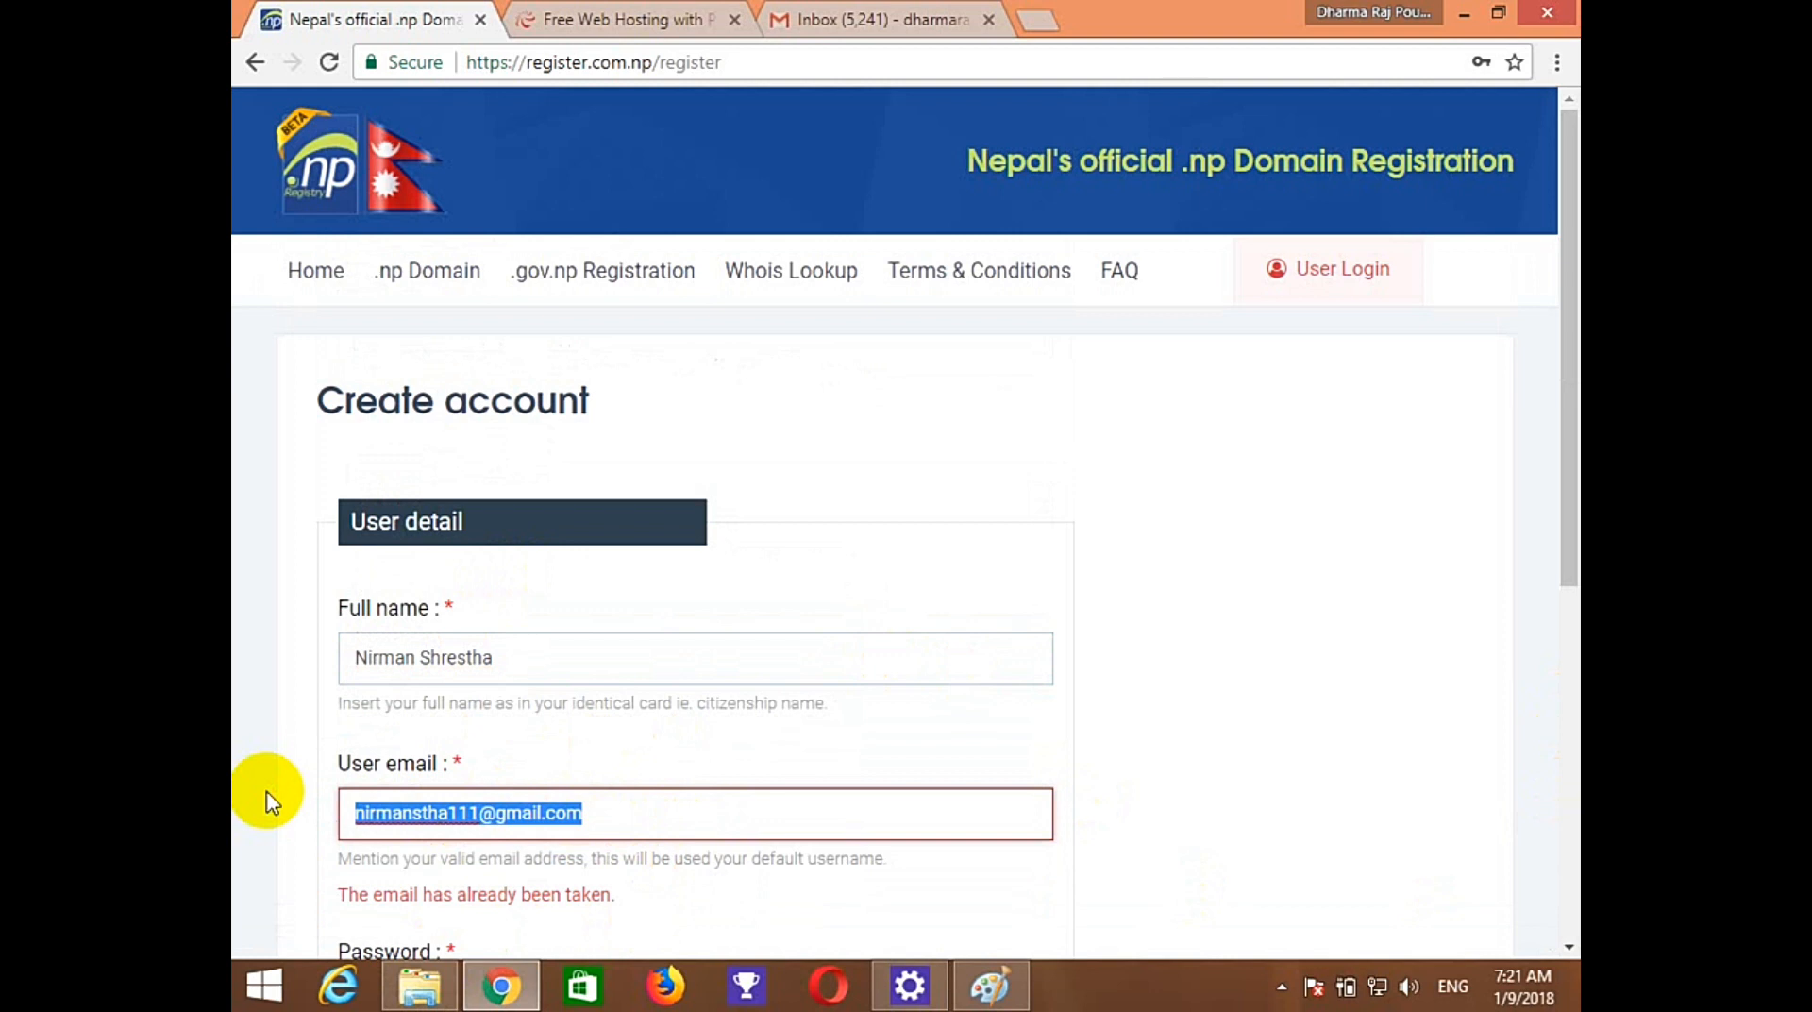
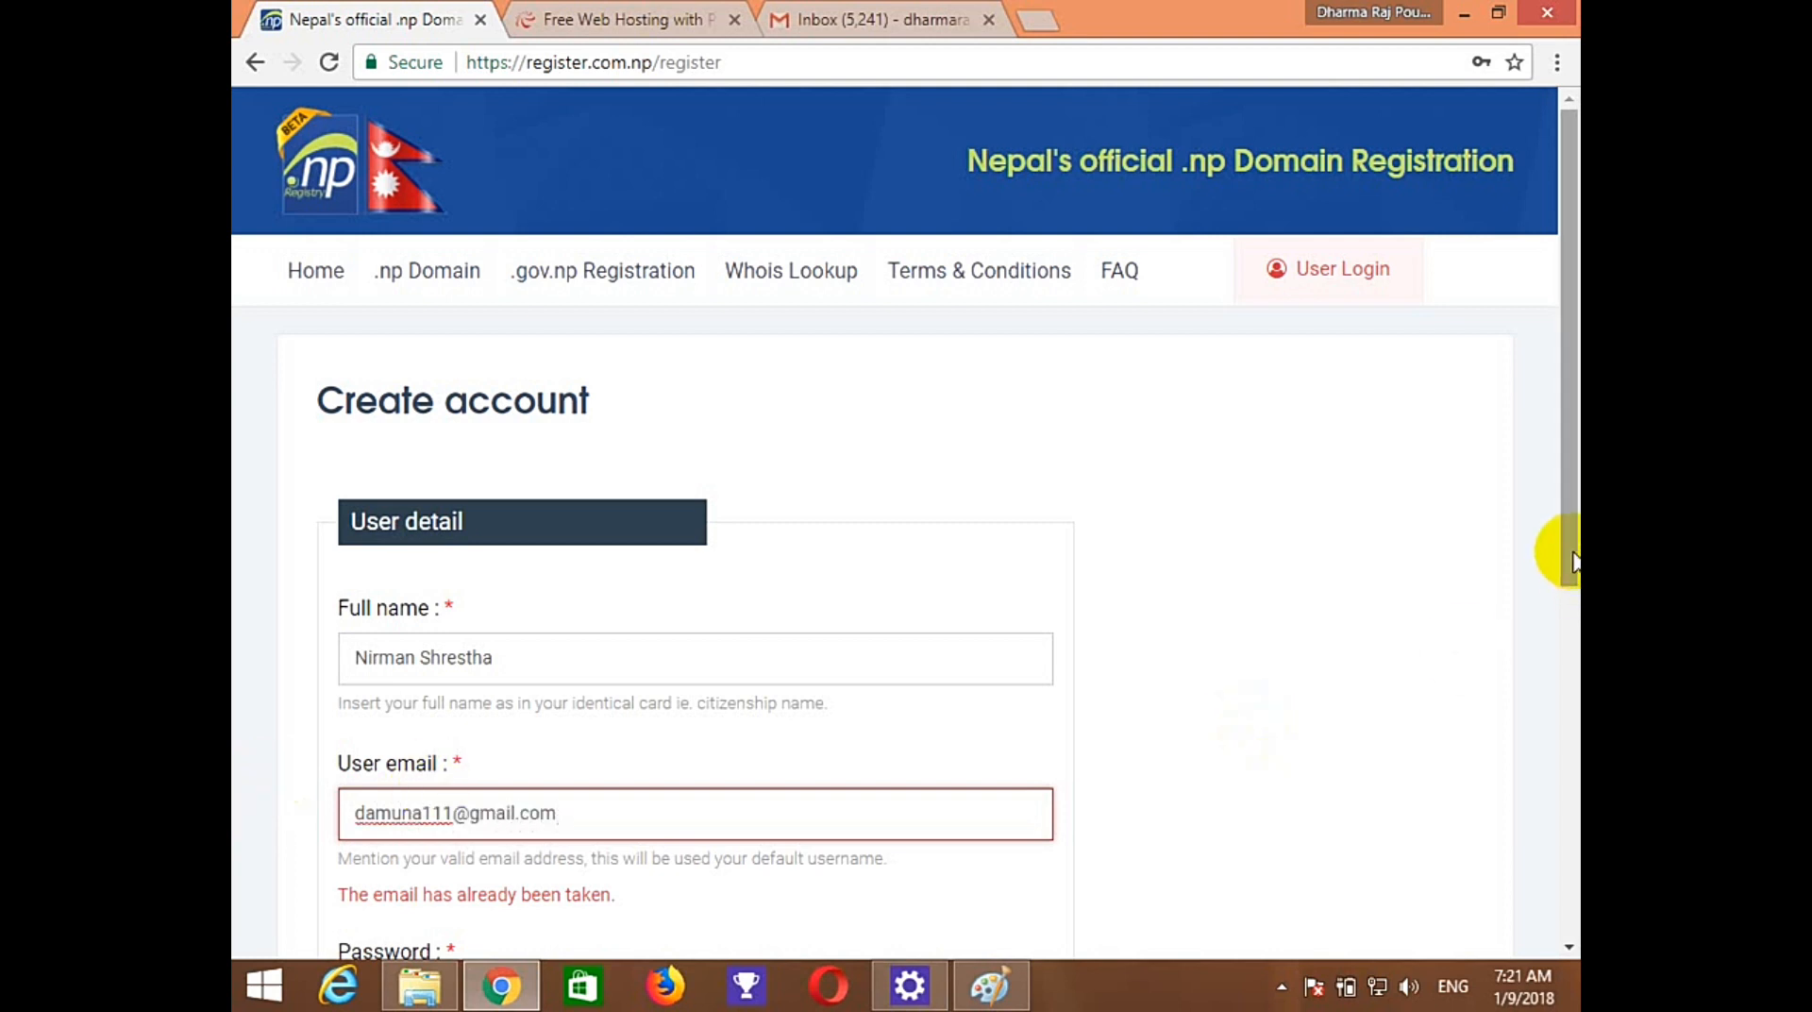
drag(1571, 561, 1561, 757)
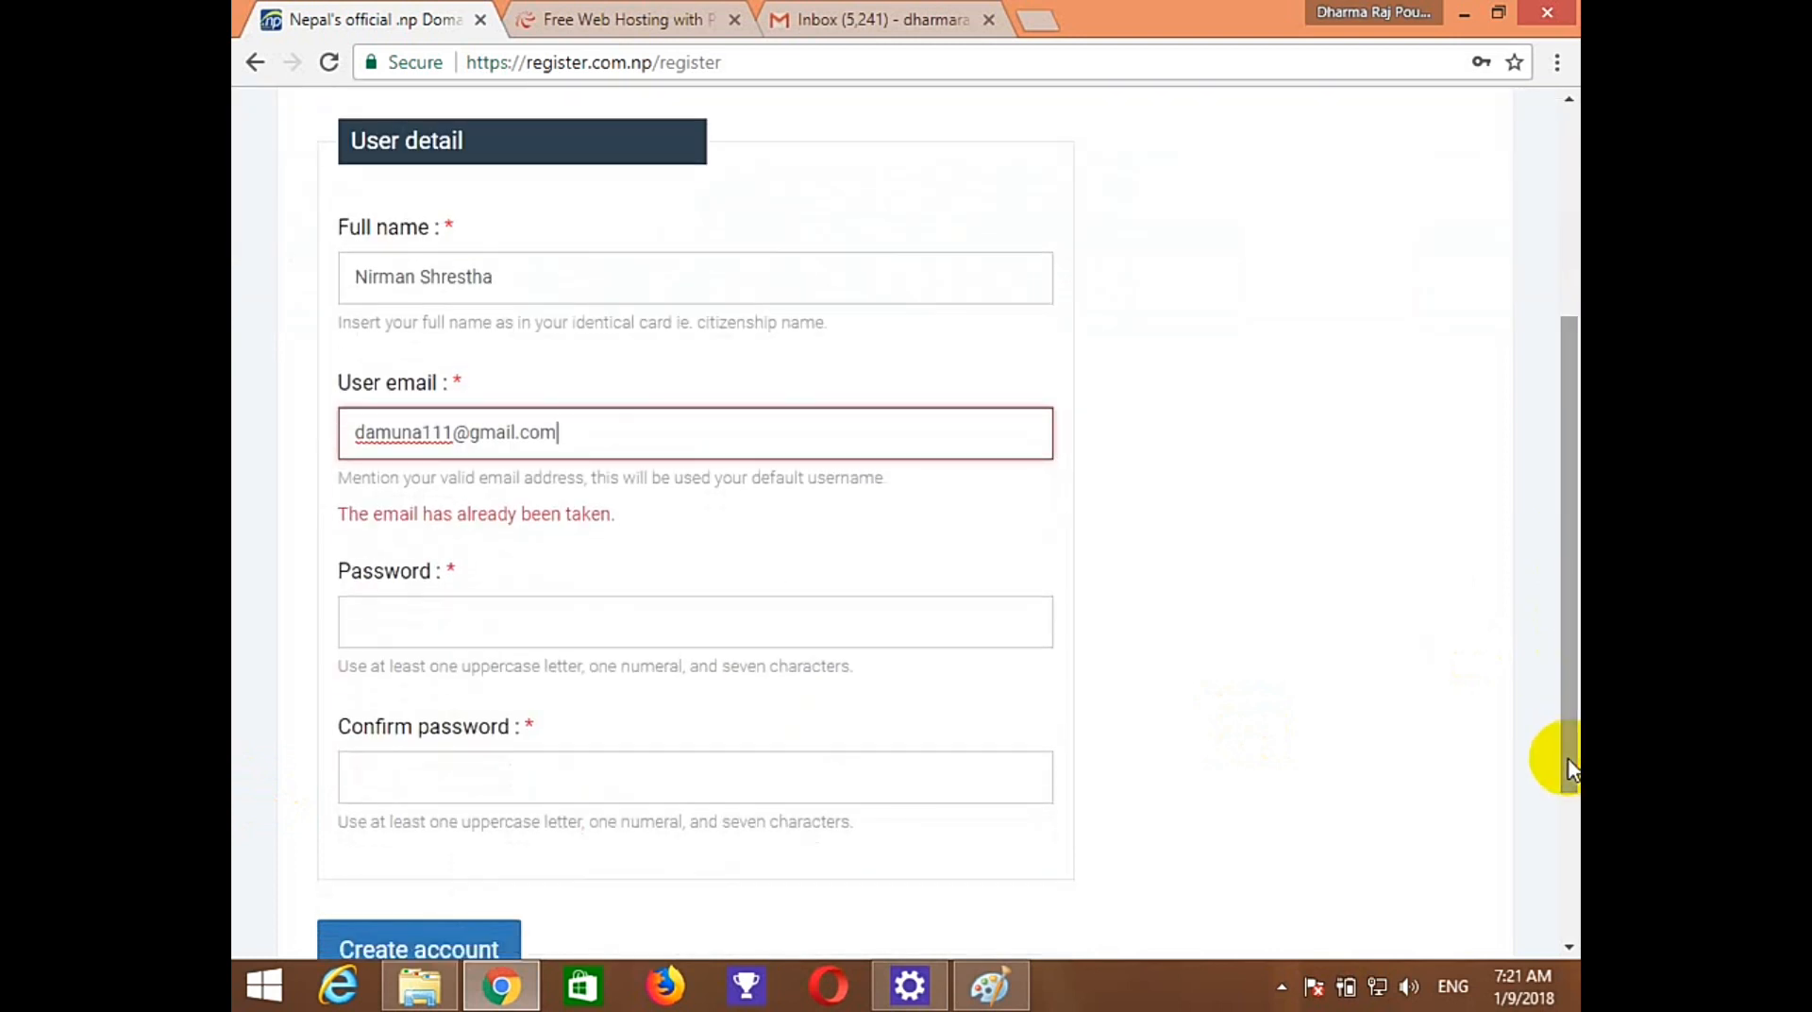
click(690, 632)
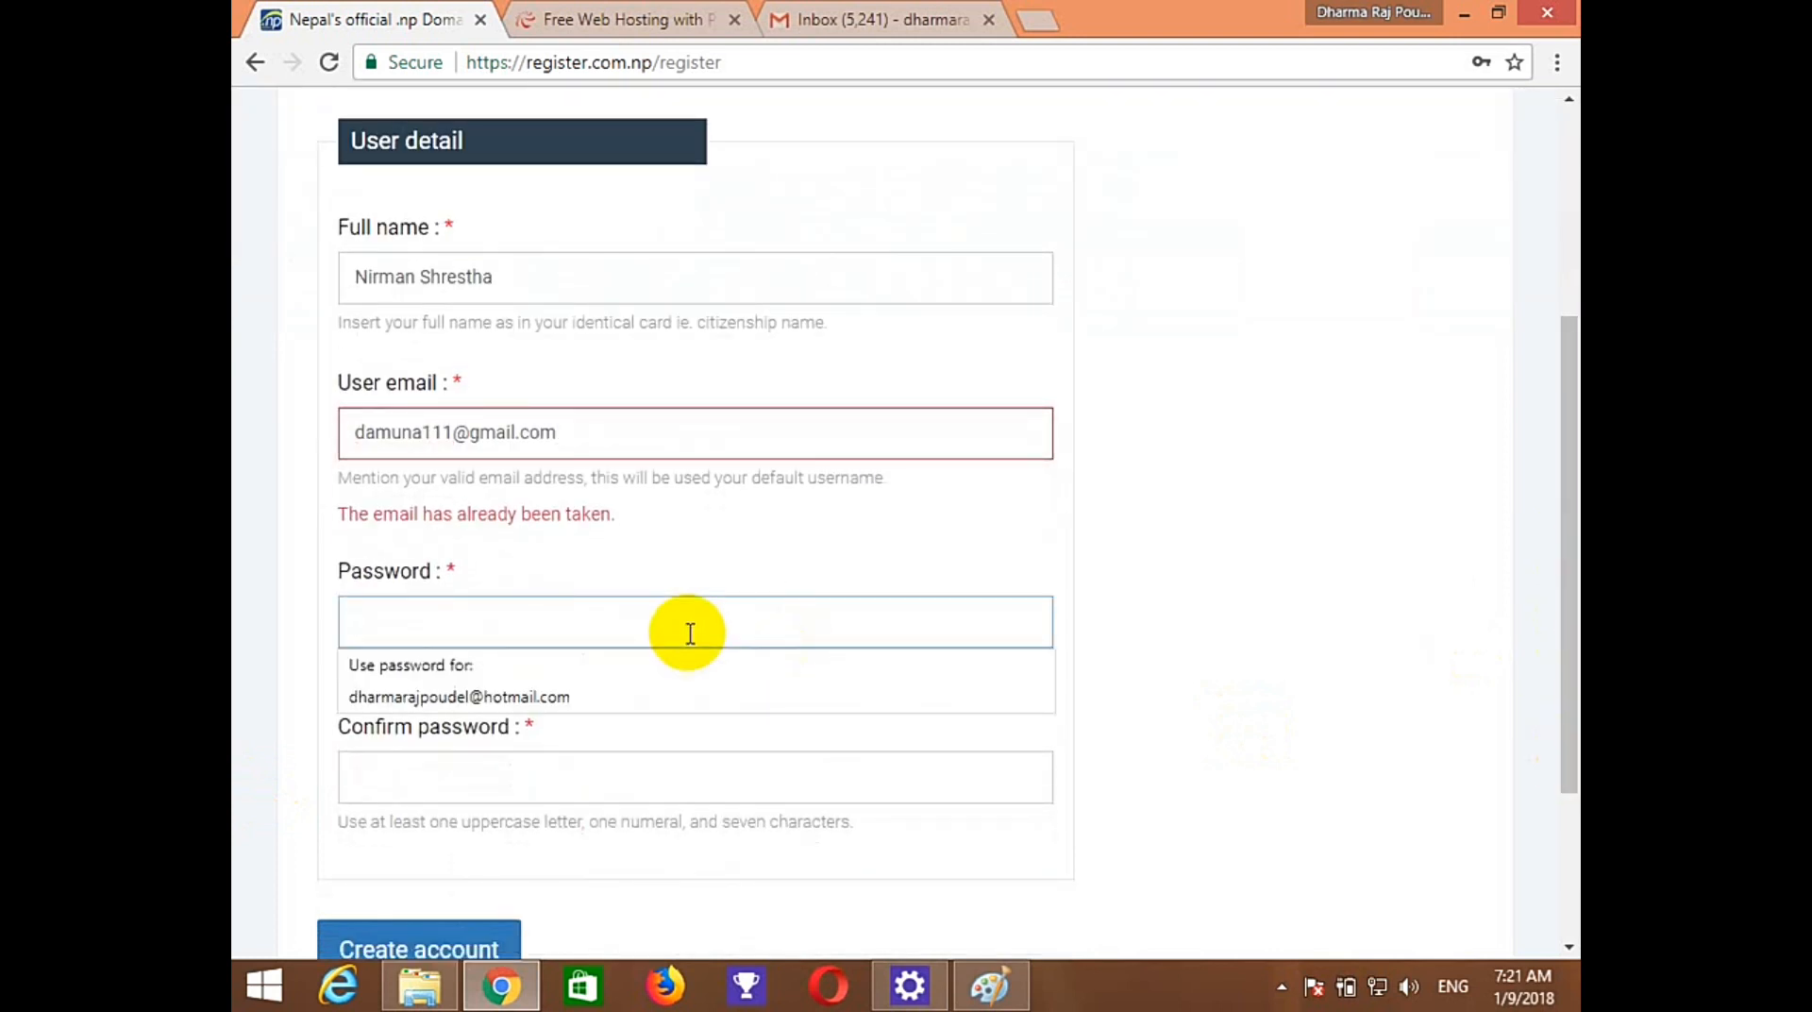
text(N)
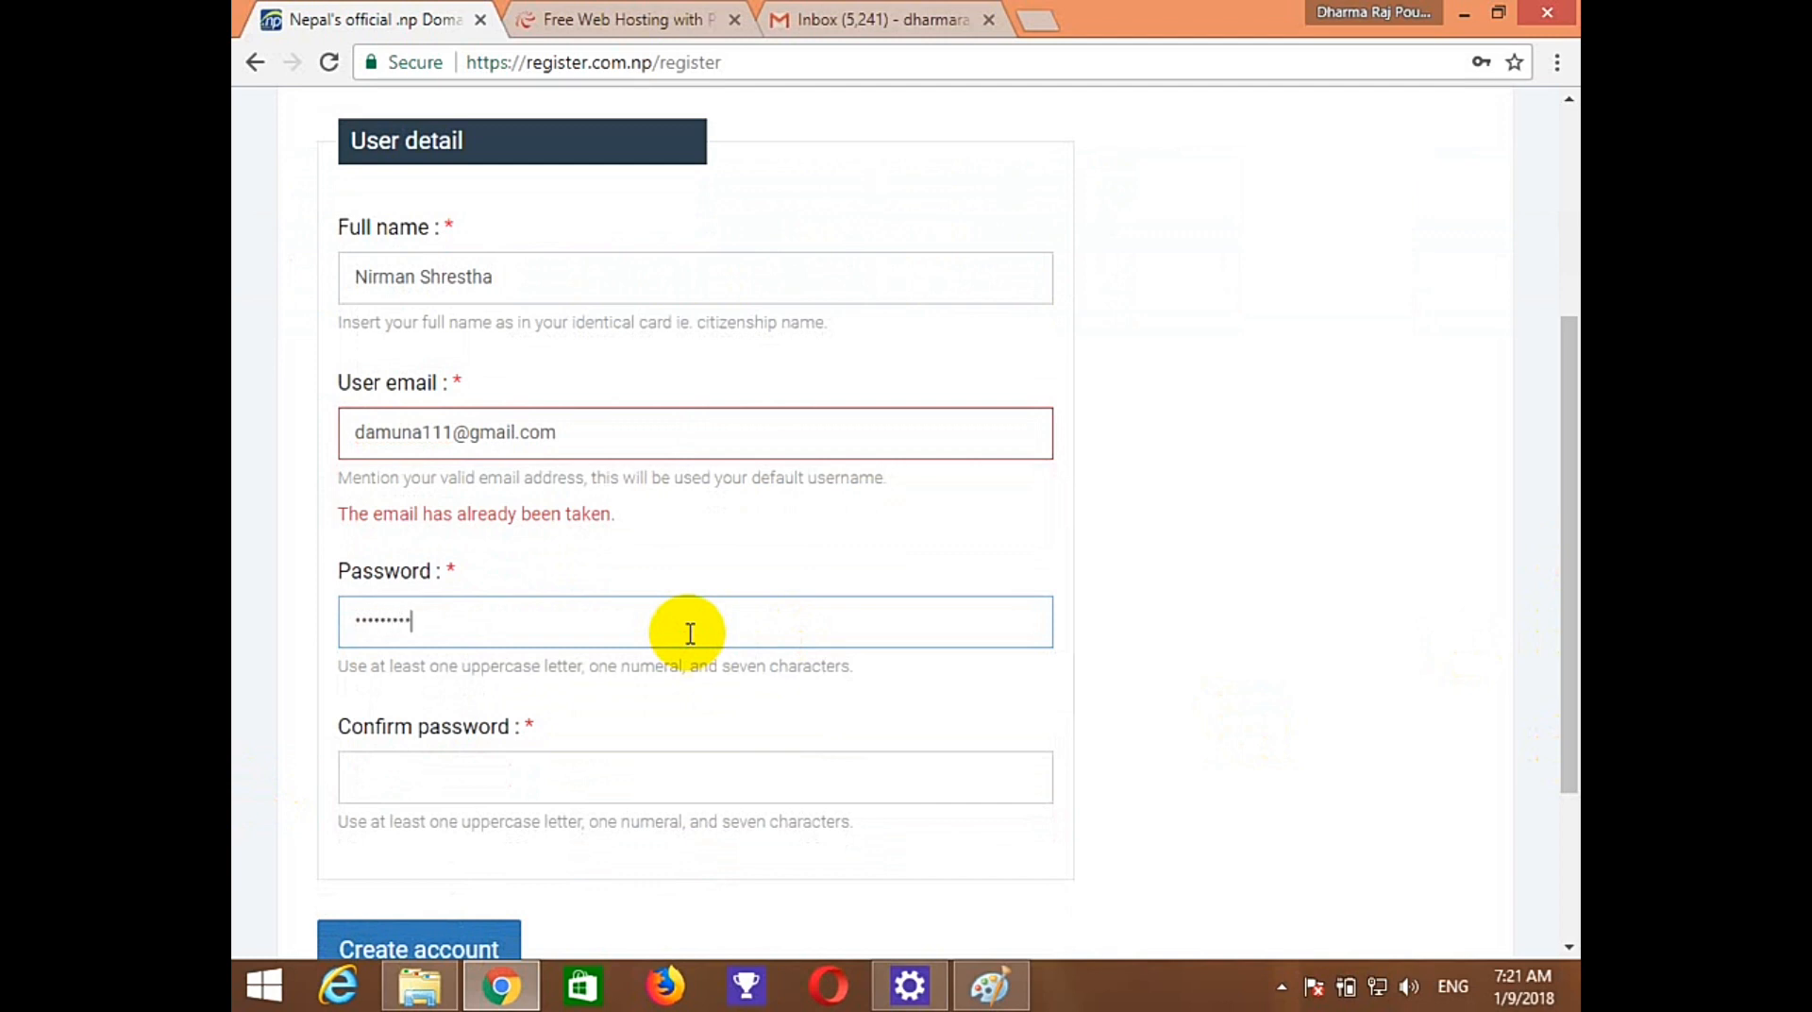
click(603, 772)
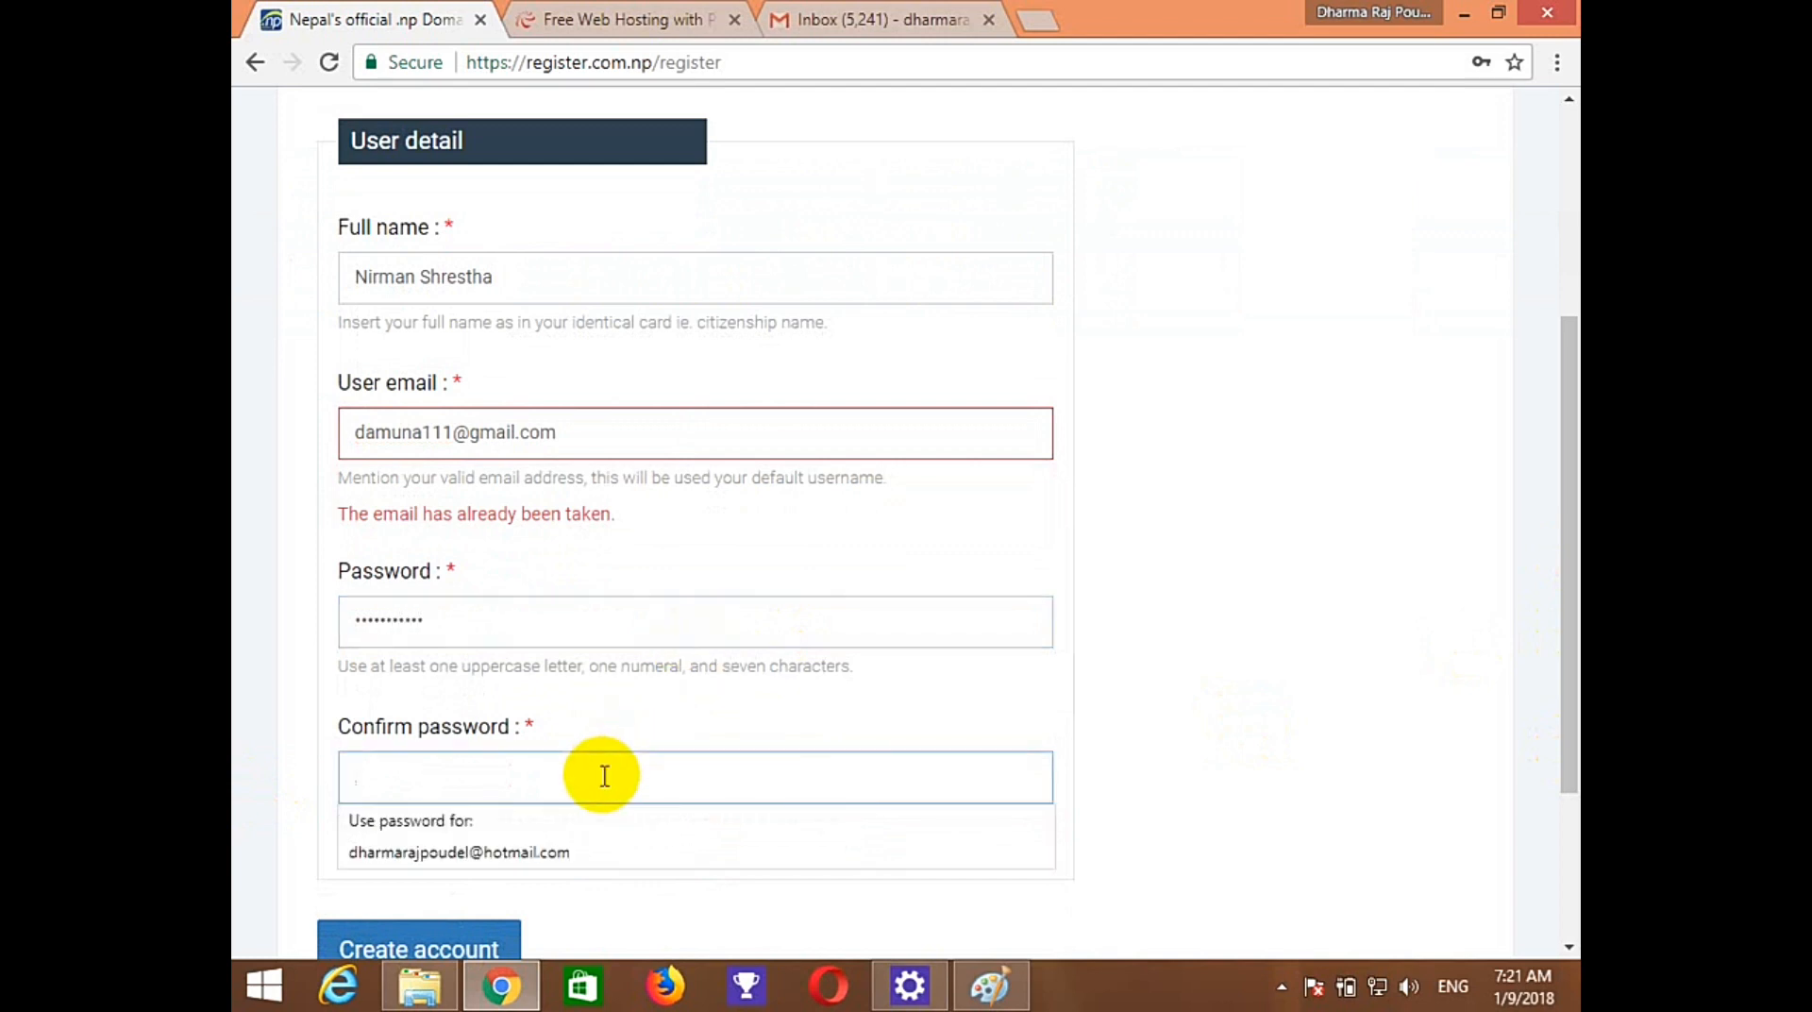
text(Ni)
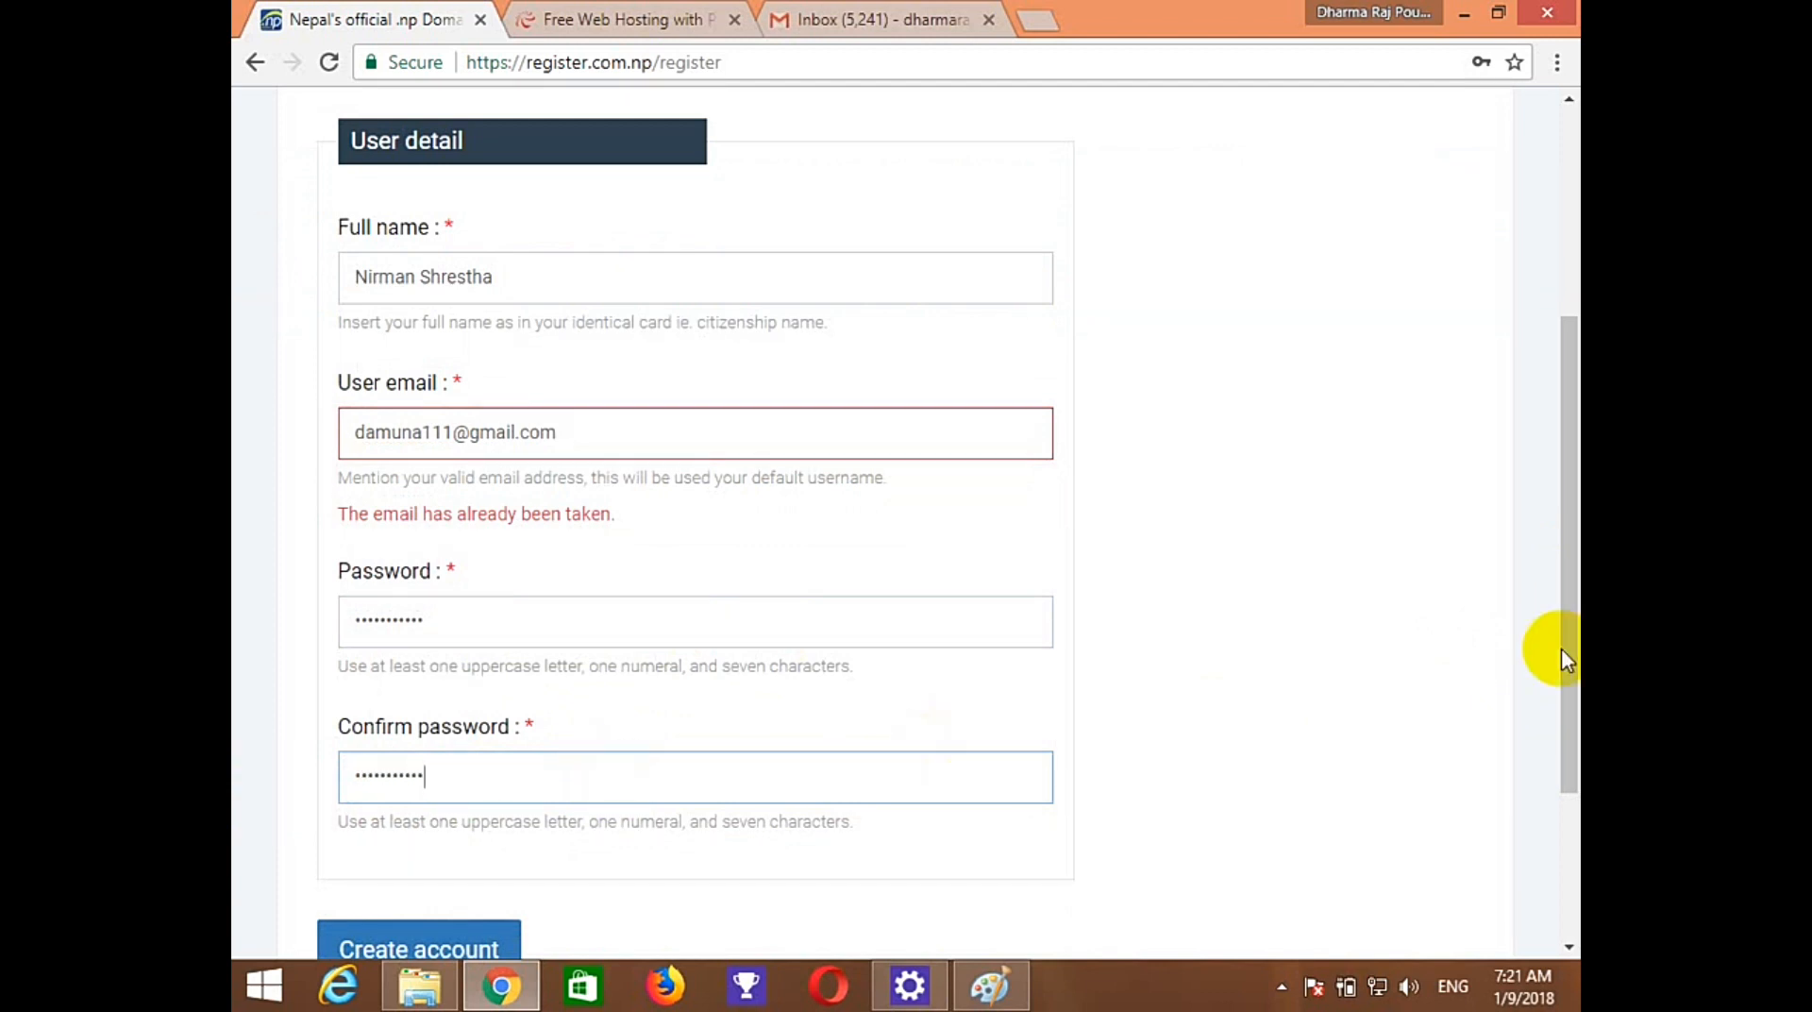
drag(1561, 649, 1154, 750)
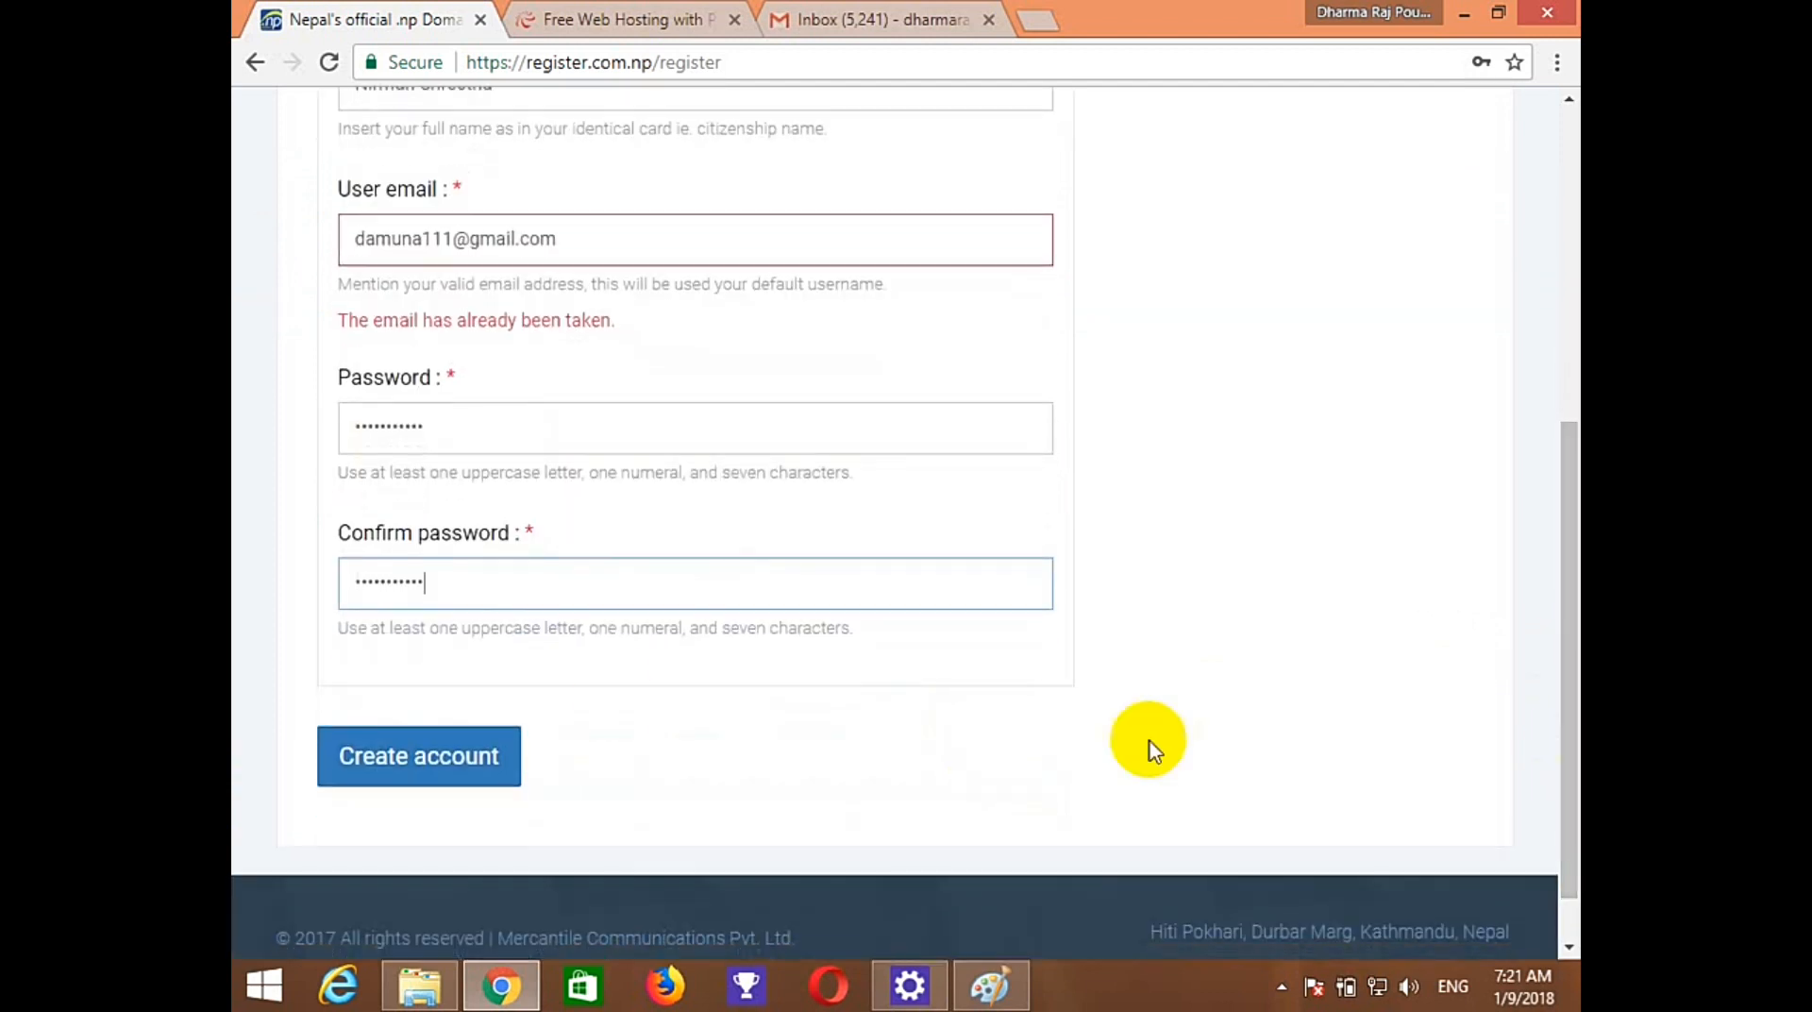
click(456, 753)
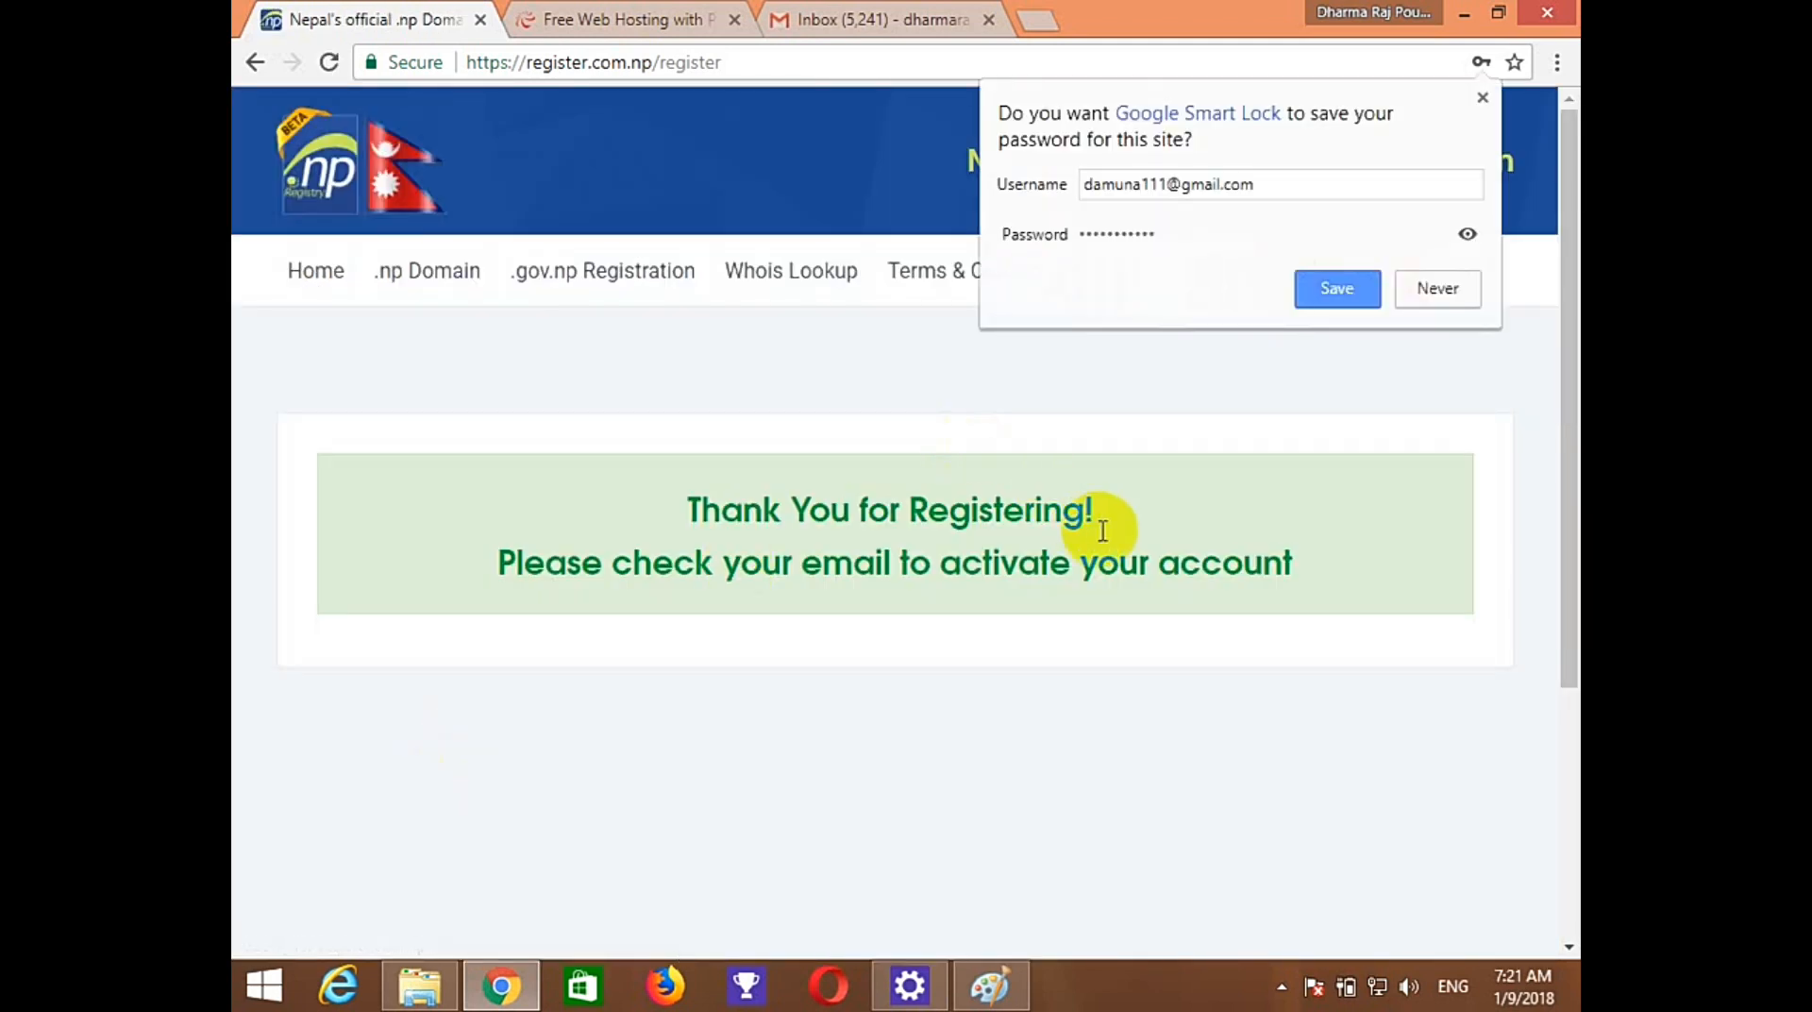
Decline saving the site password and start adding another Google account in Gmail.
click(1440, 290)
click(892, 19)
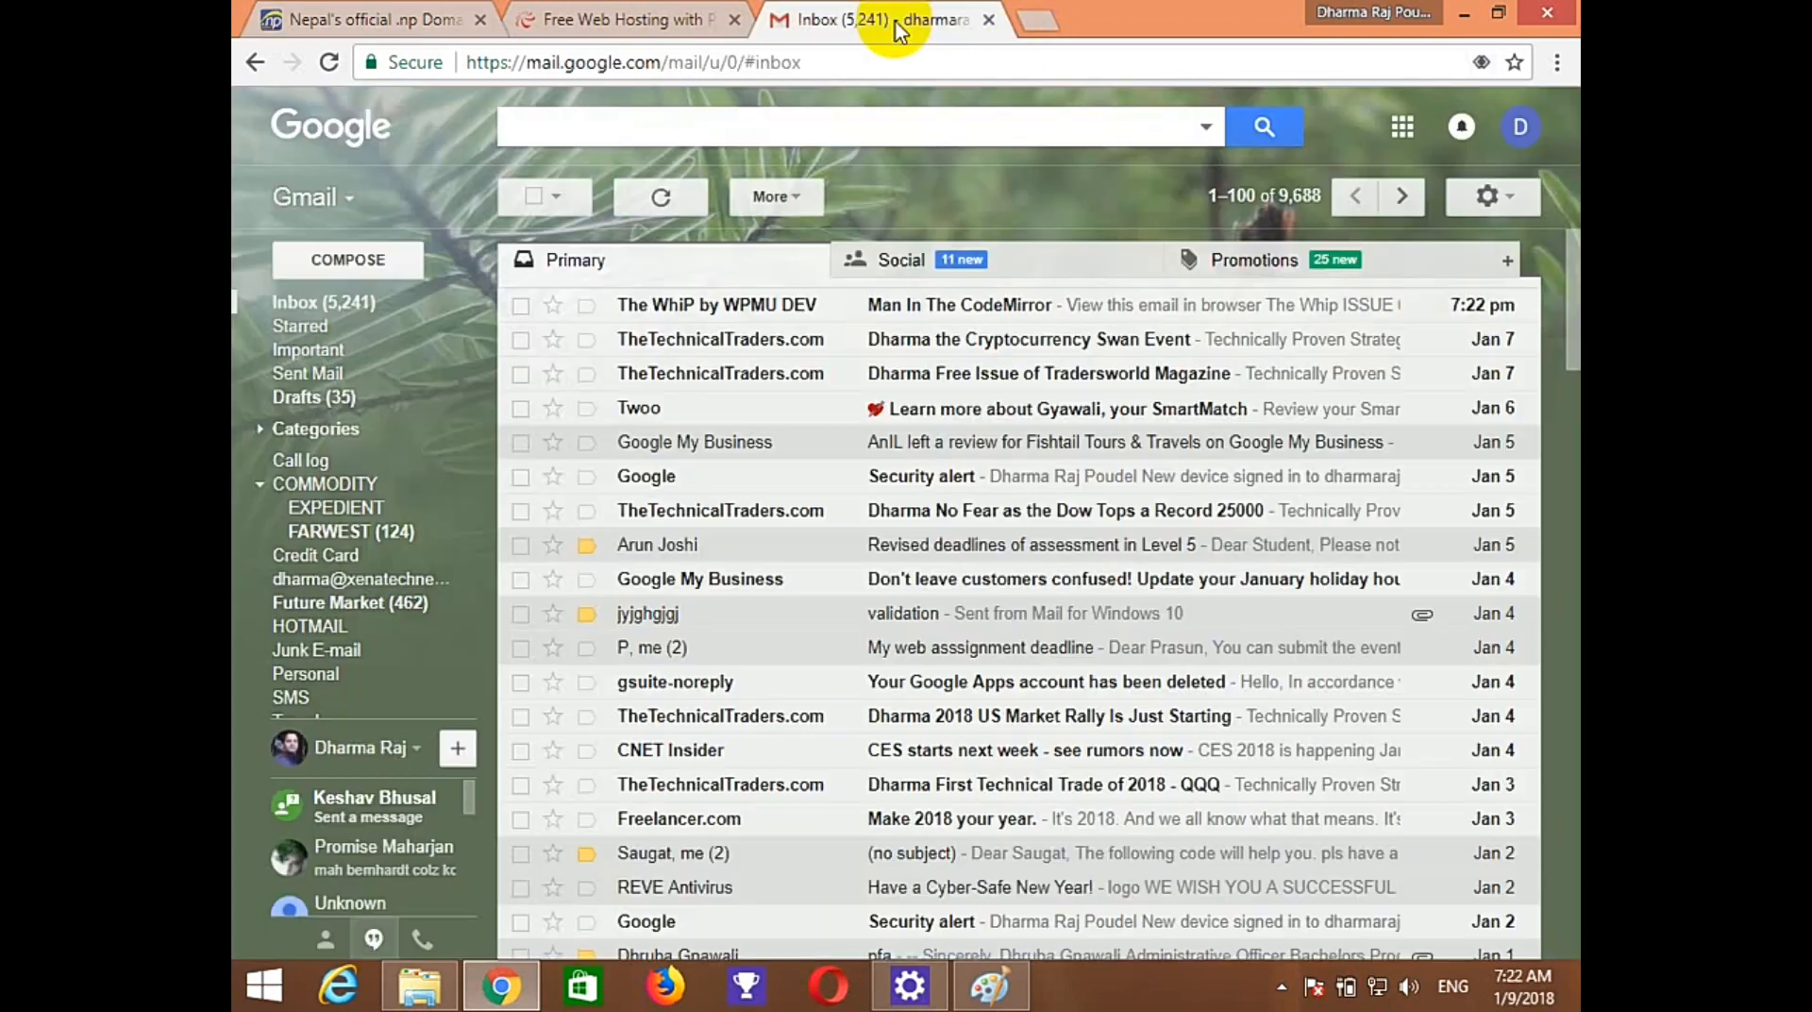
click(1503, 142)
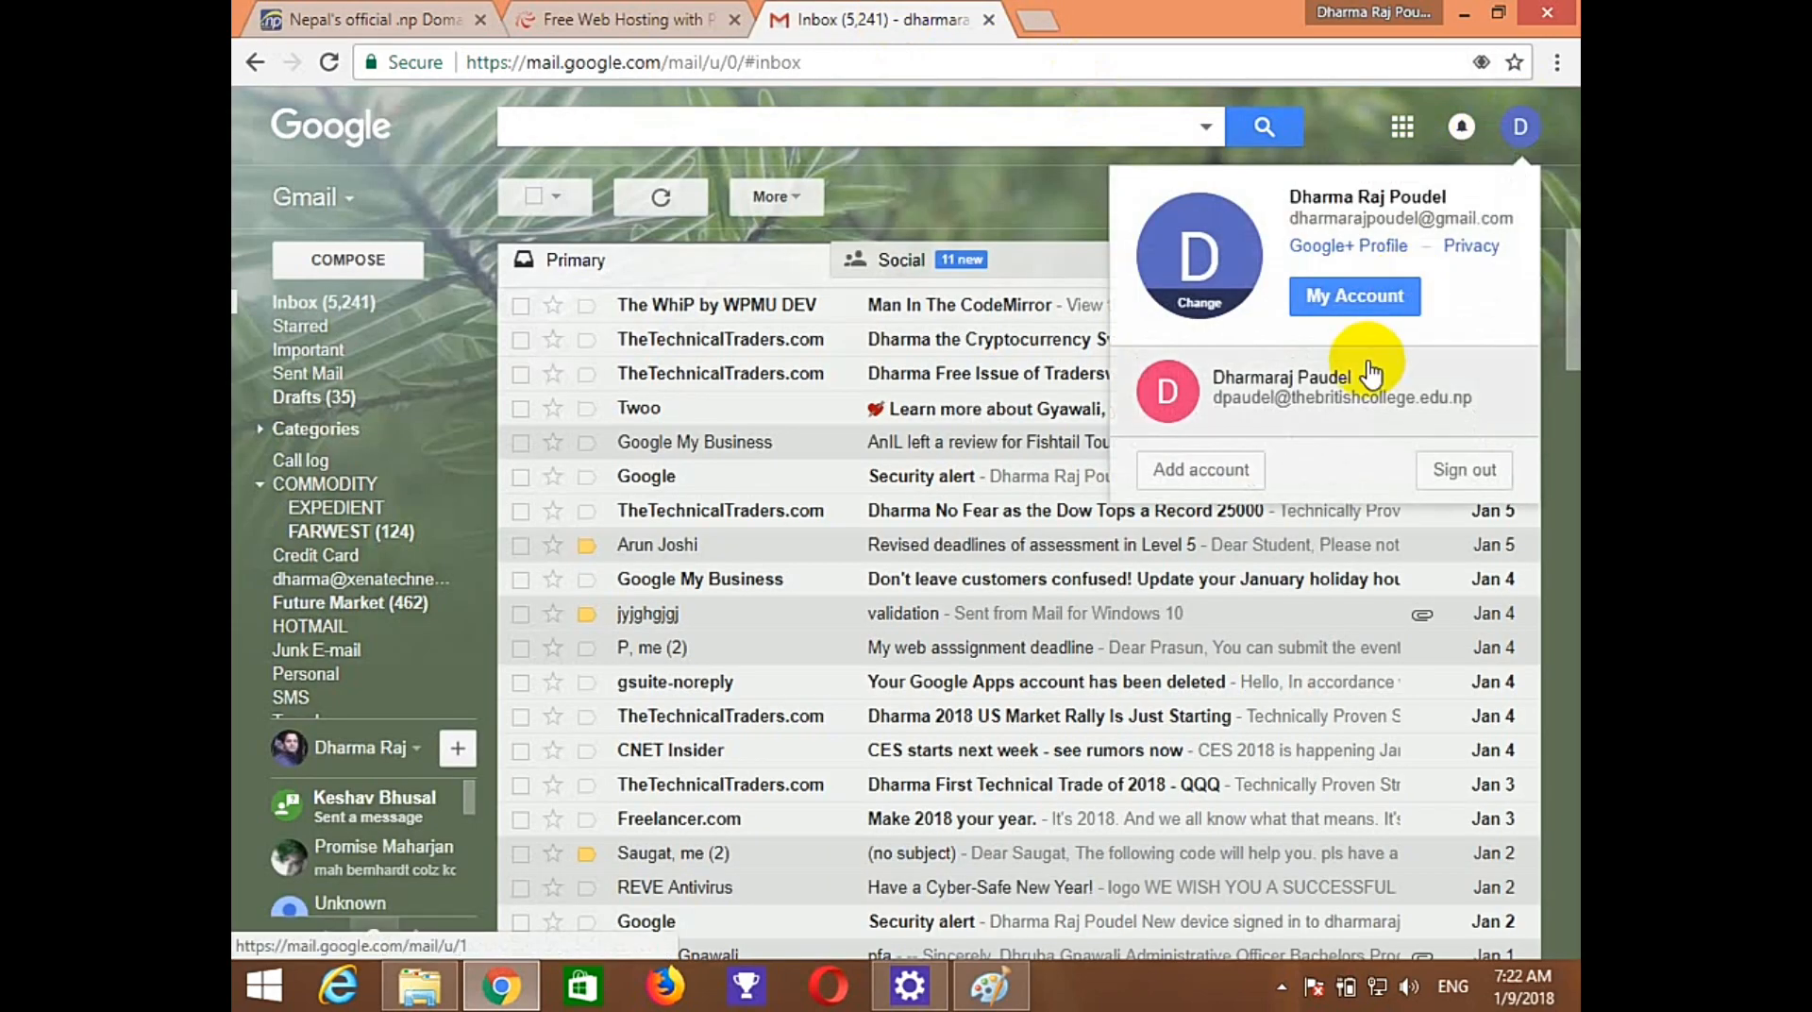
click(1214, 472)
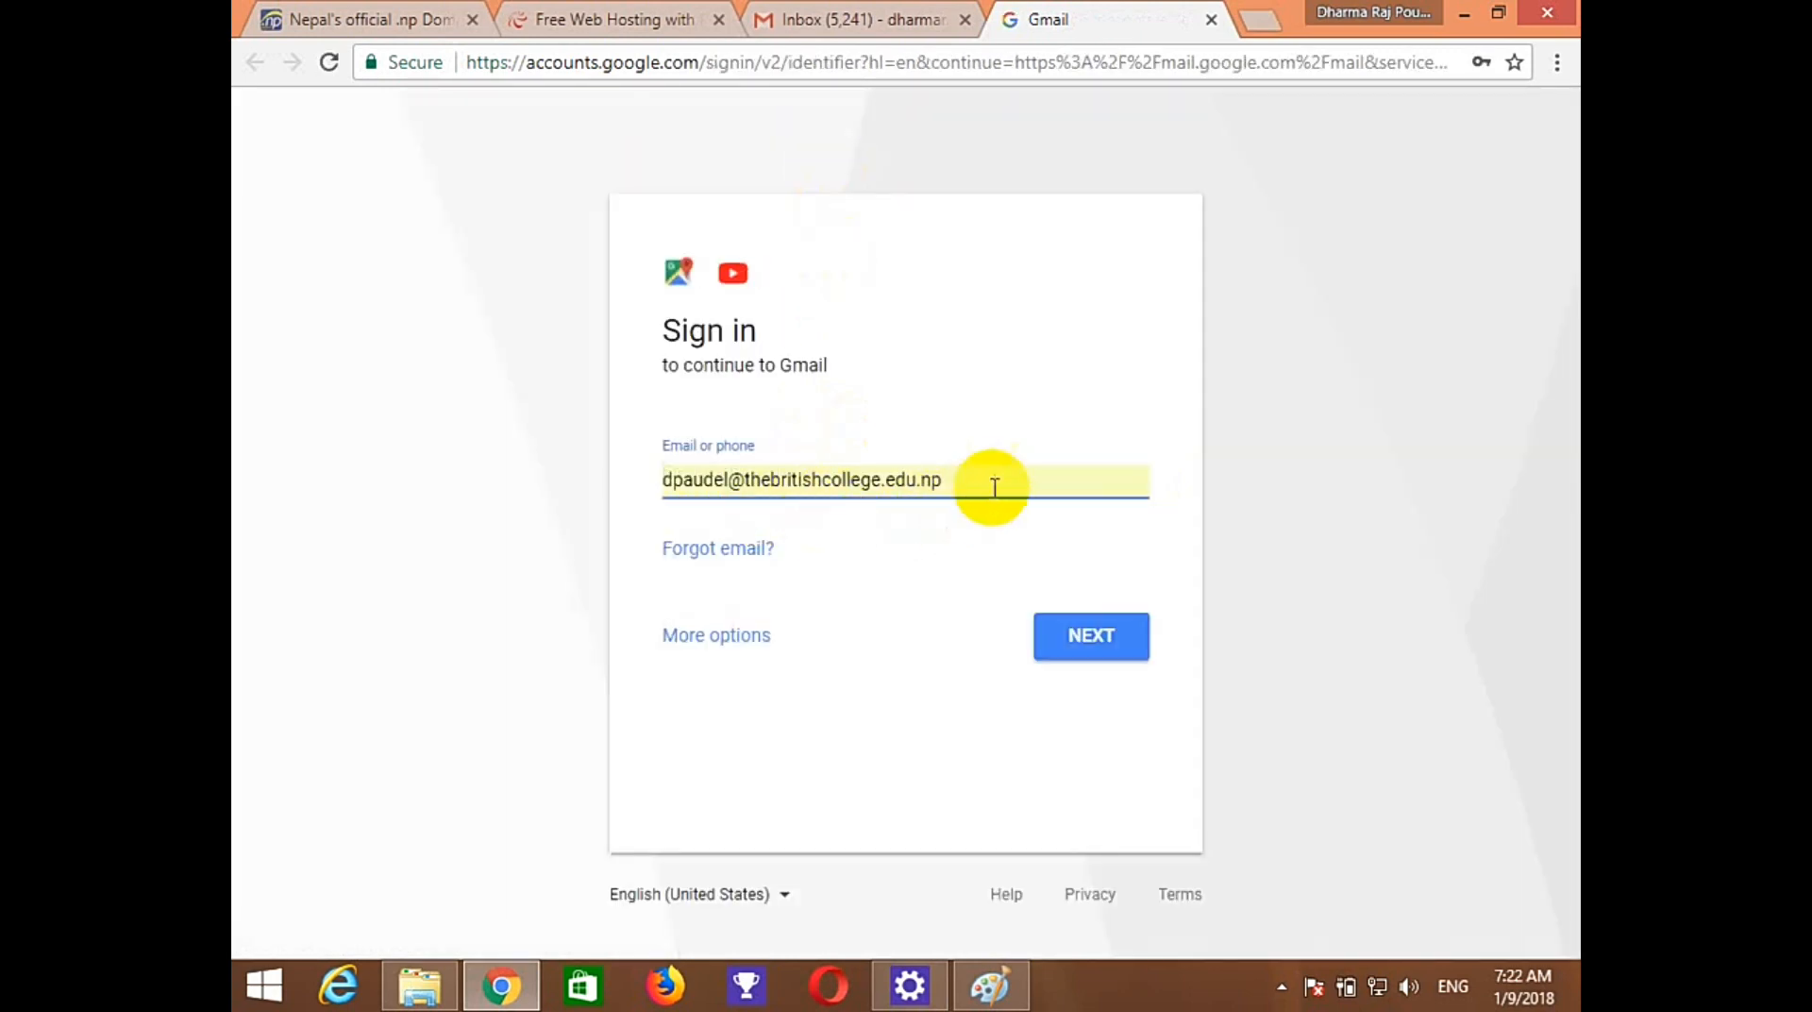
Sign in with the newly registered e-mail and its password, then follow the Email Verification link.
drag(991, 485, 378, 469)
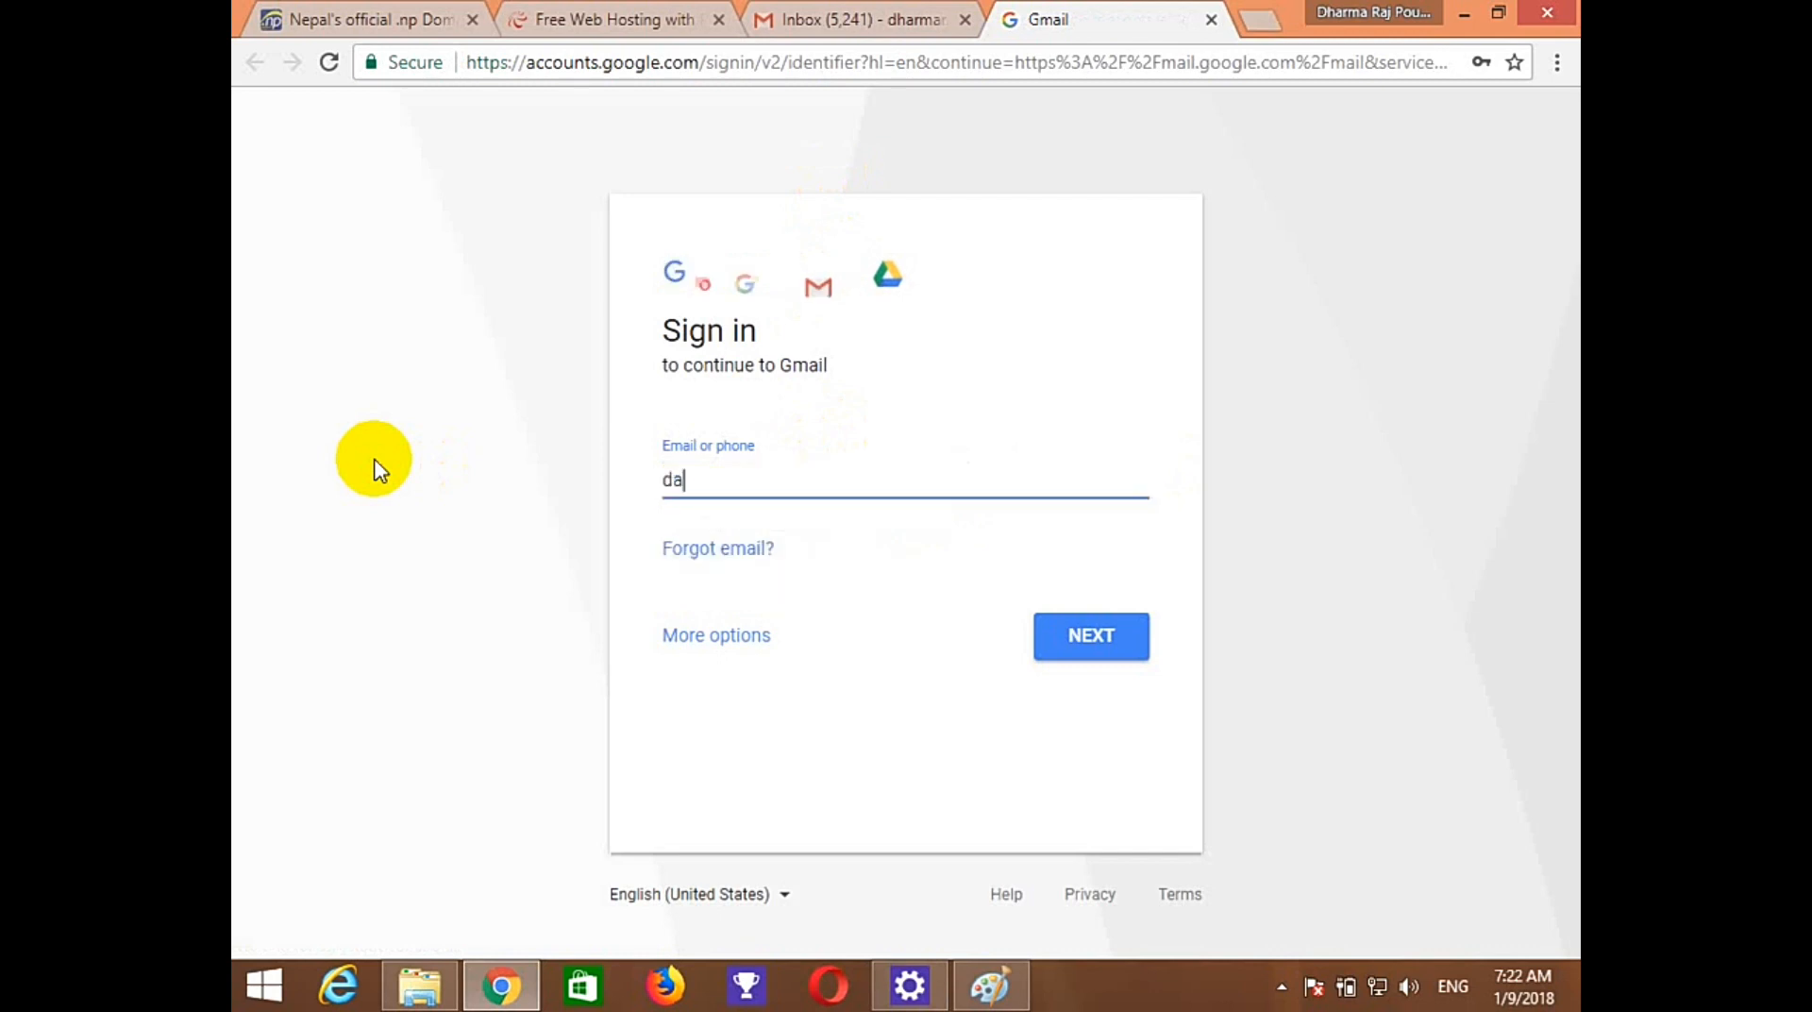
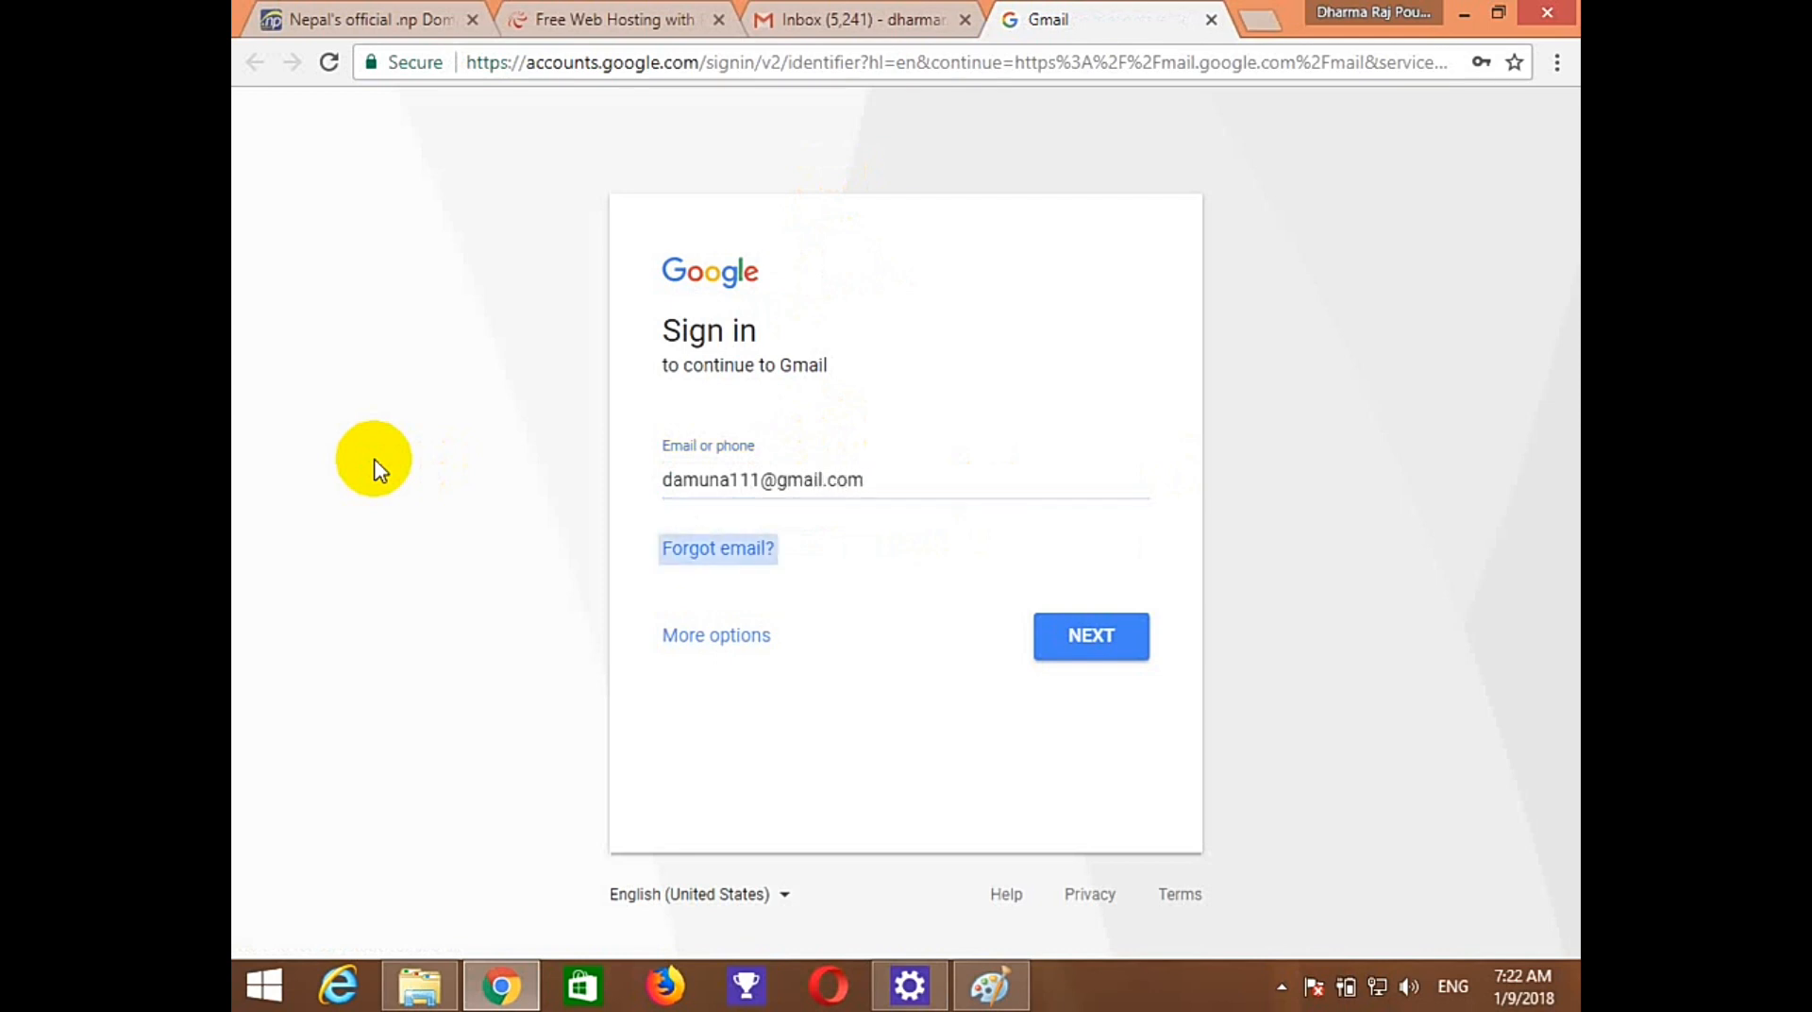
click(1091, 658)
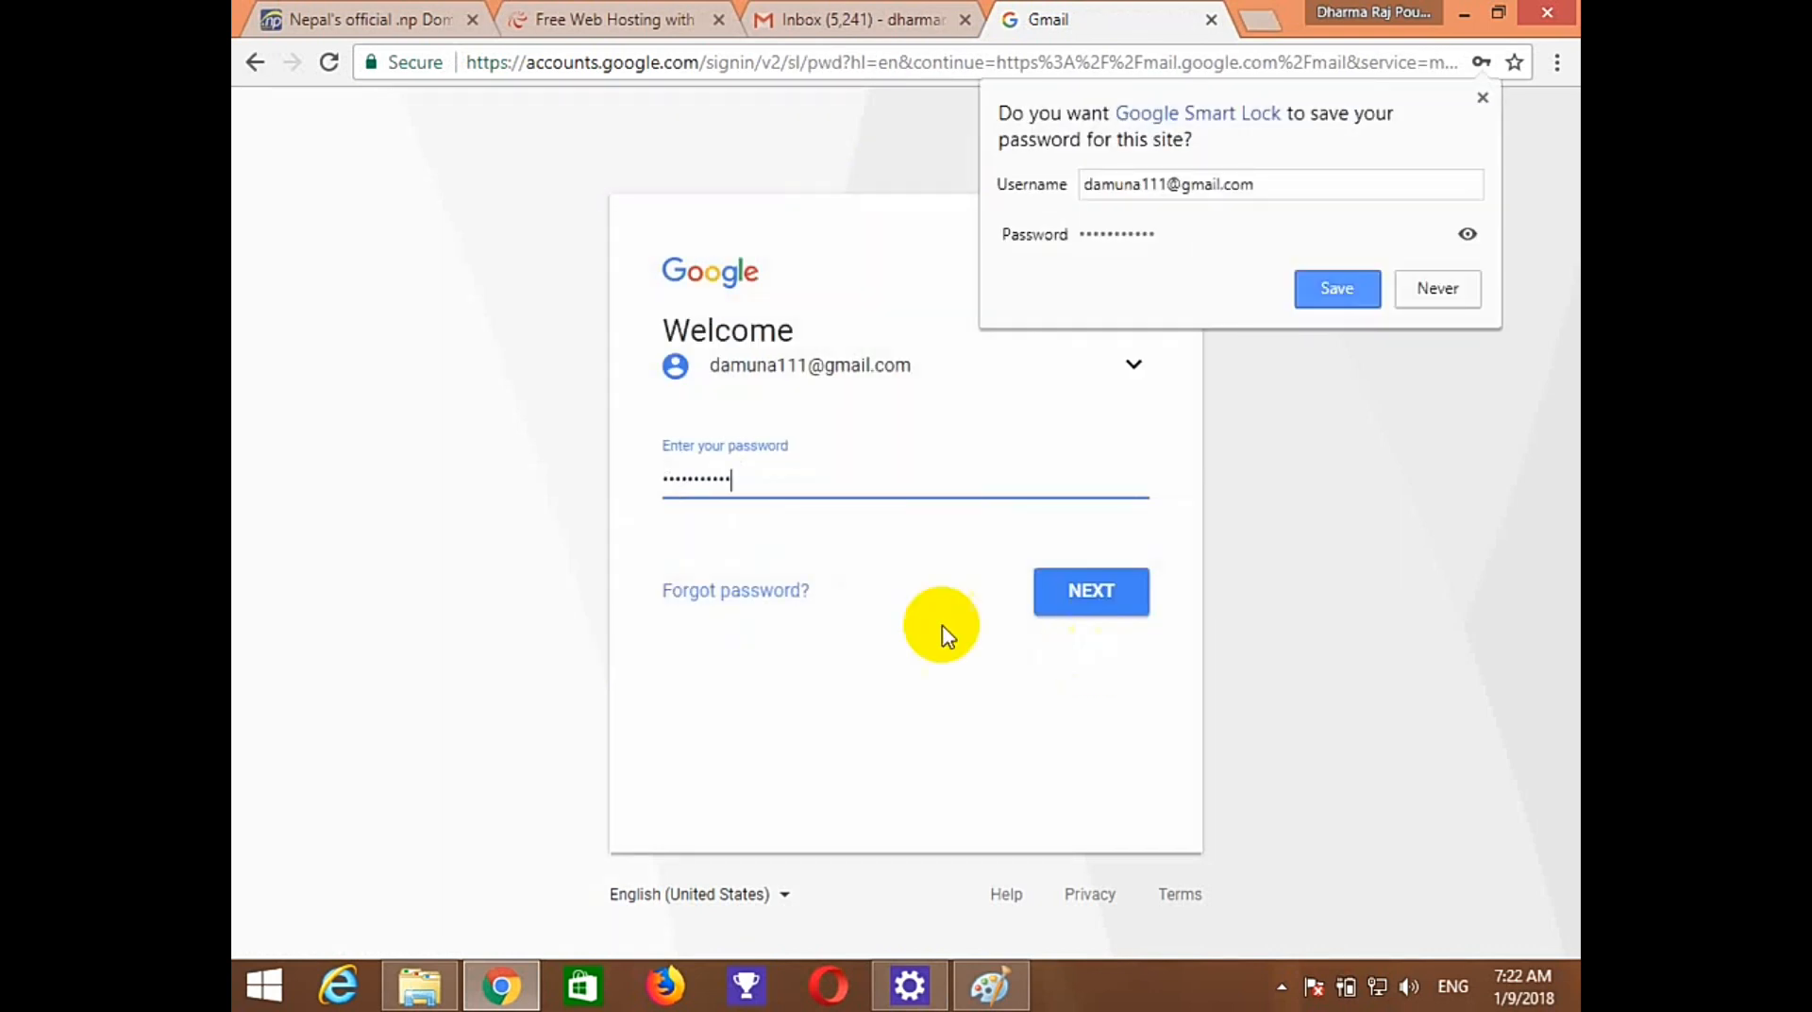
drag(797, 477, 580, 456)
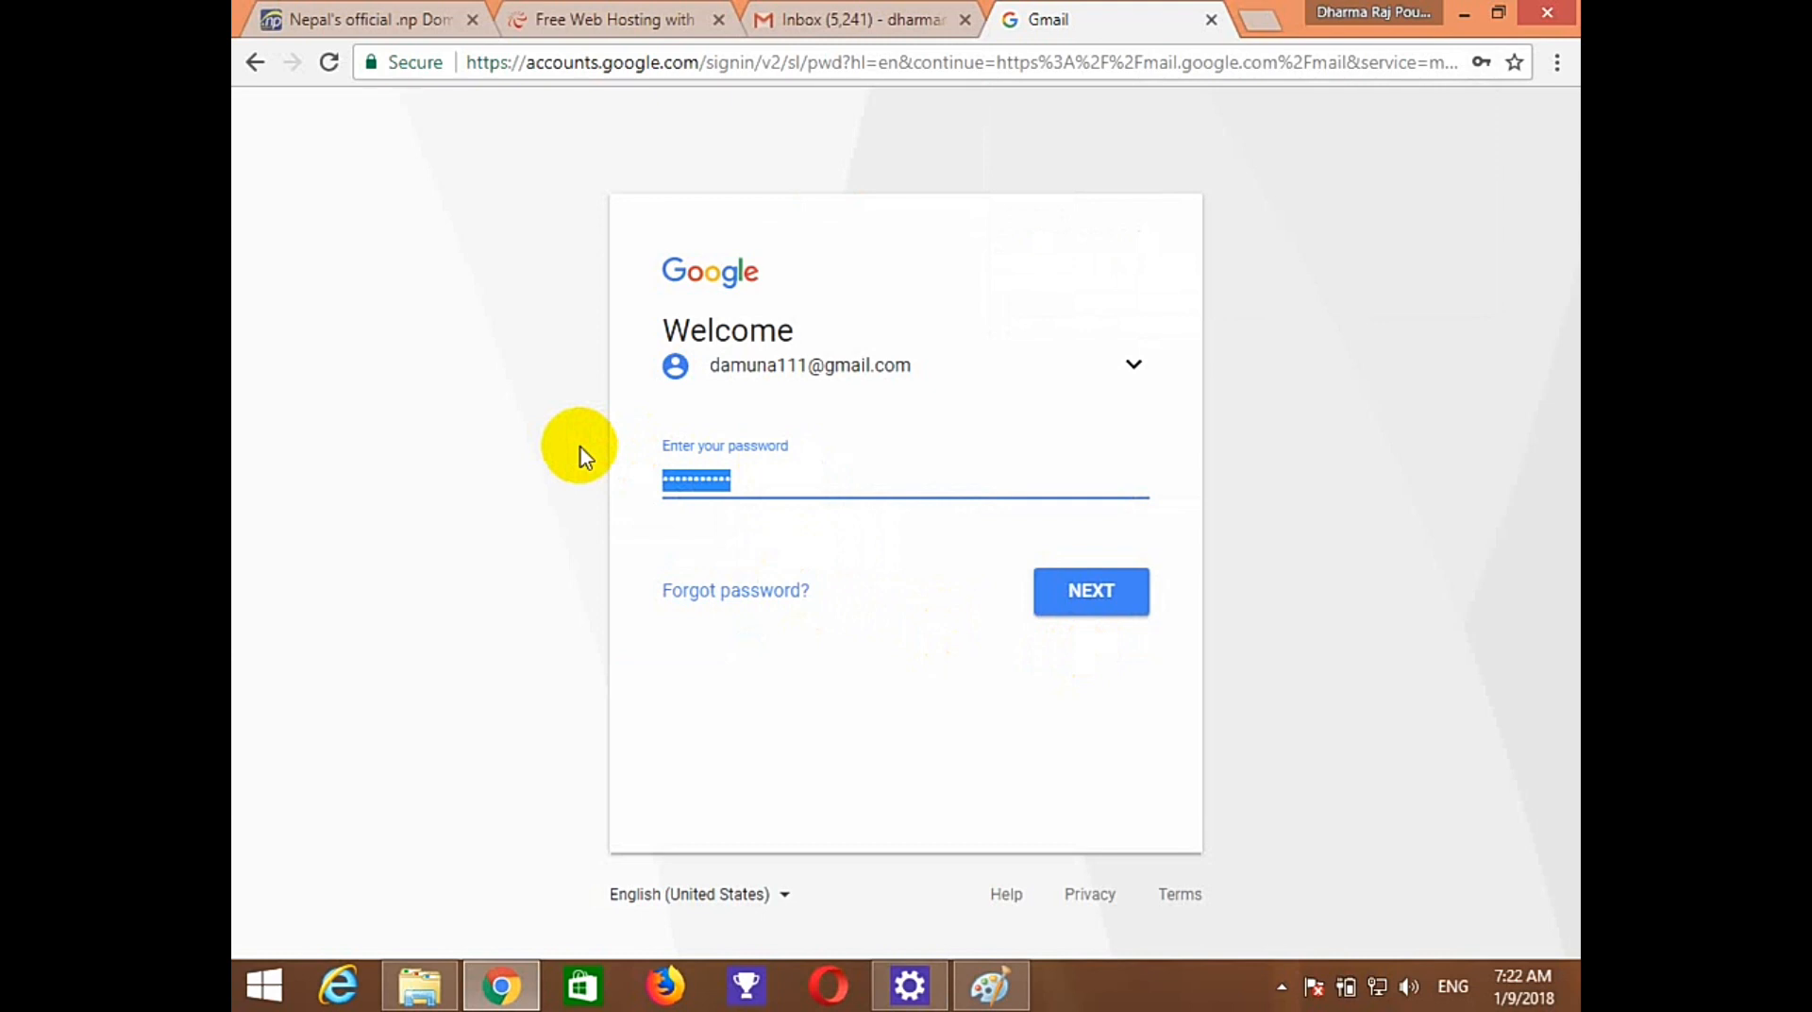
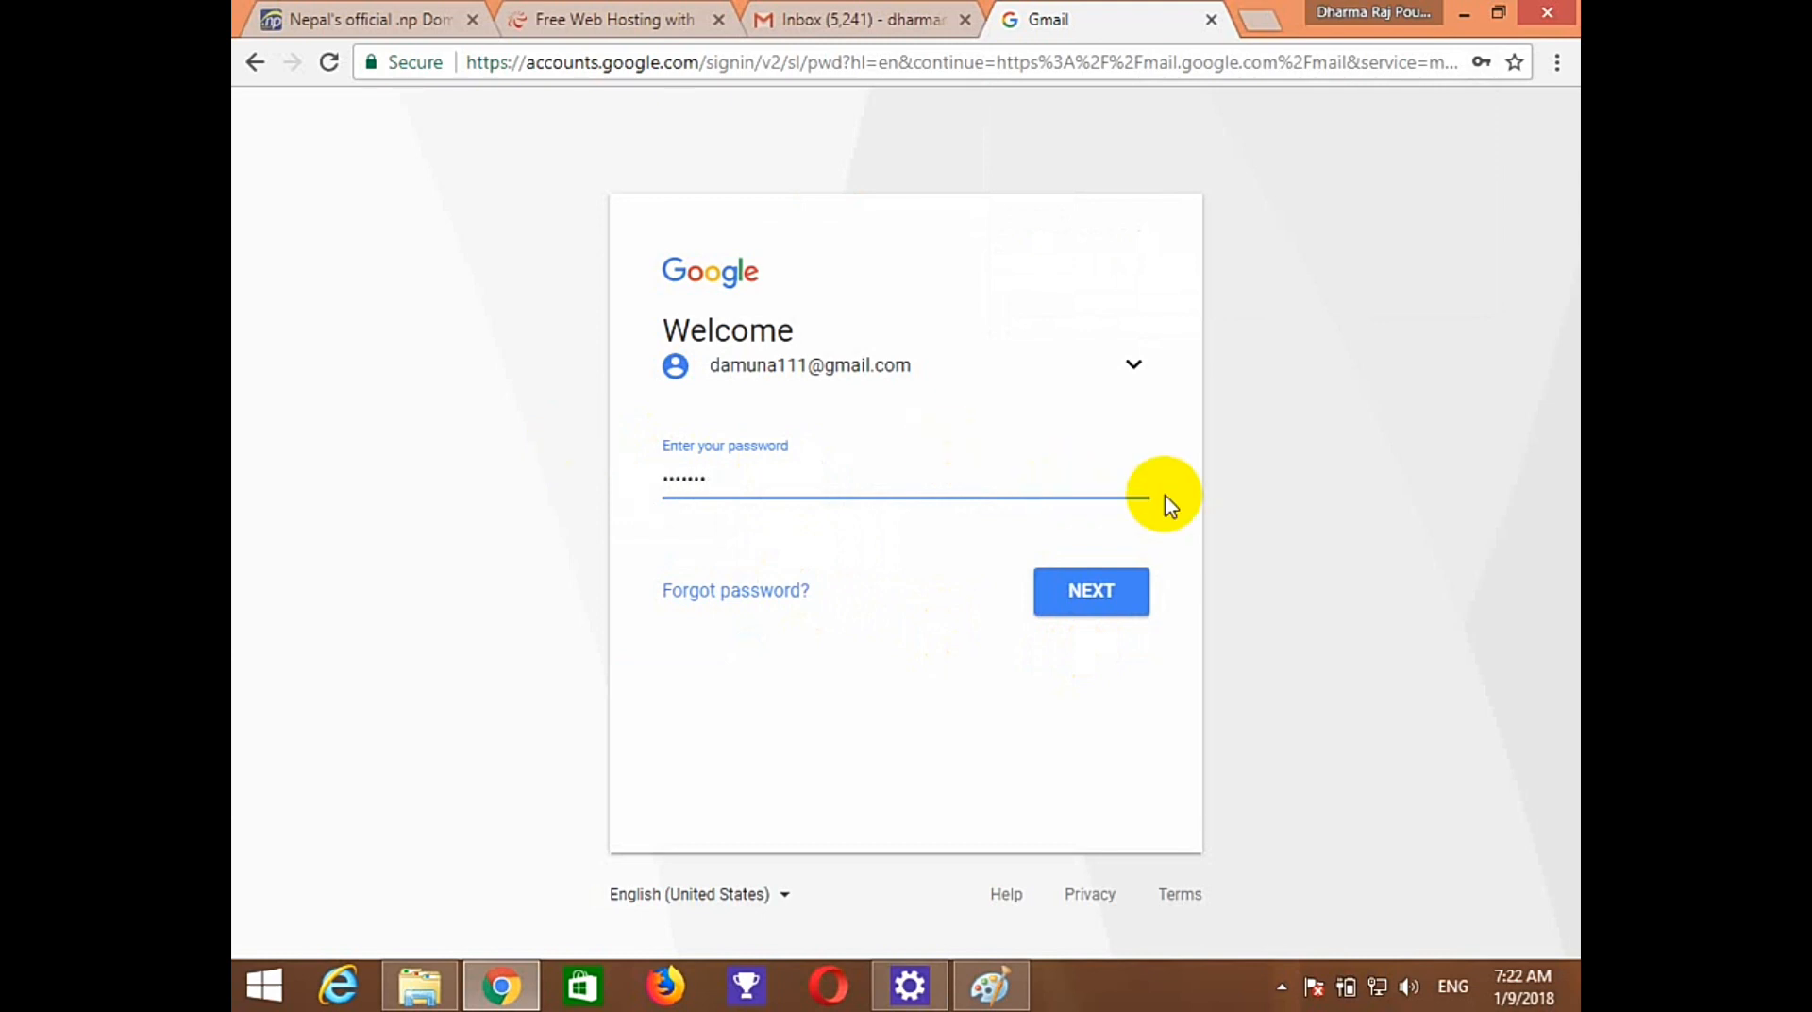
click(1071, 602)
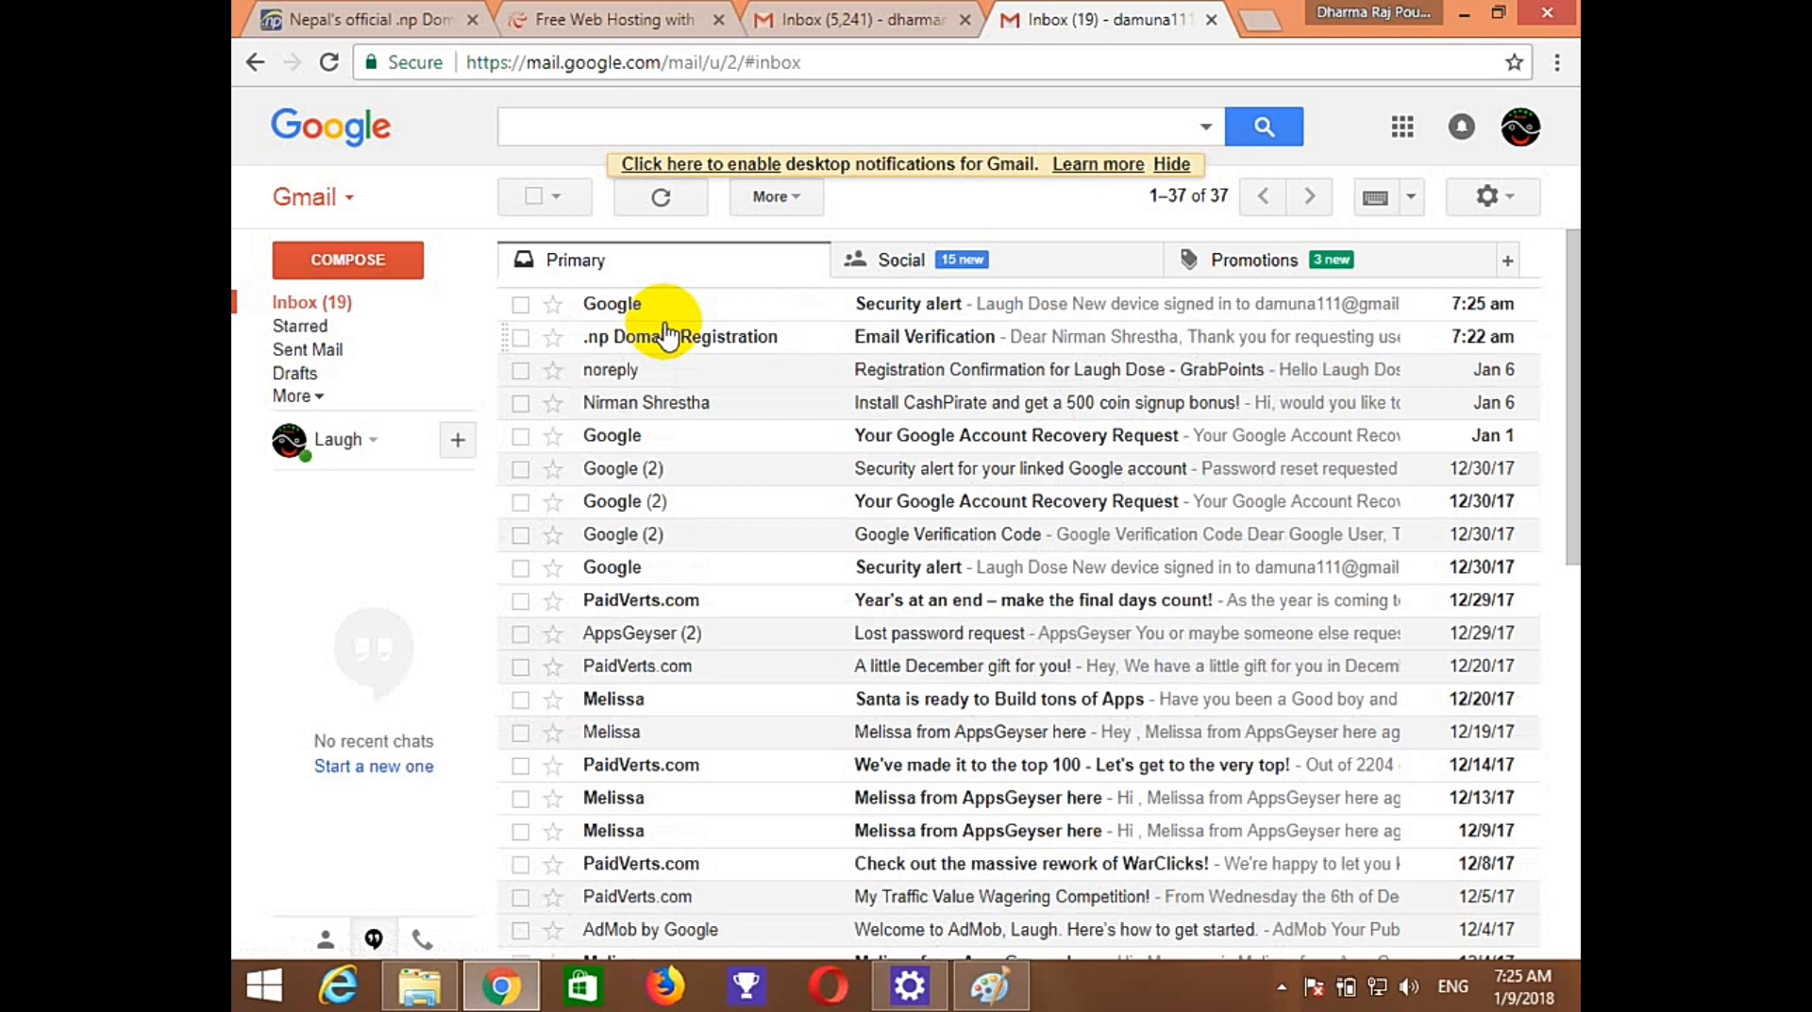
click(903, 347)
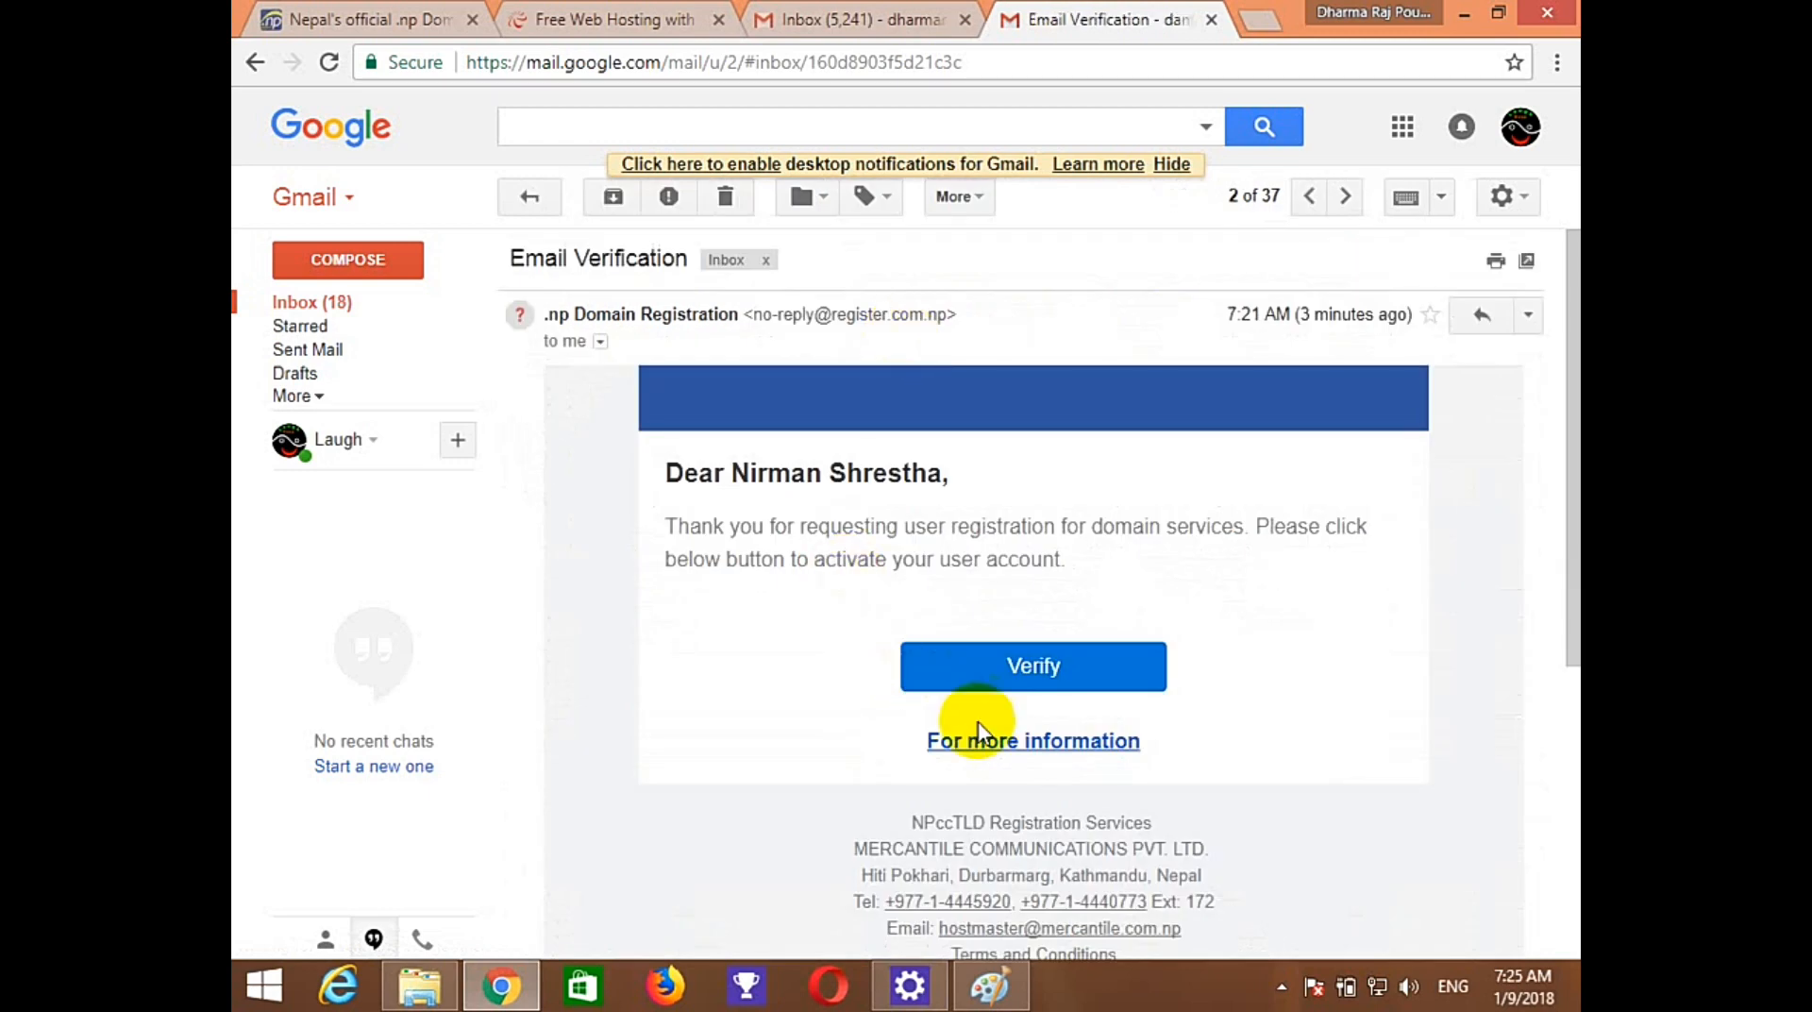
click(1038, 663)
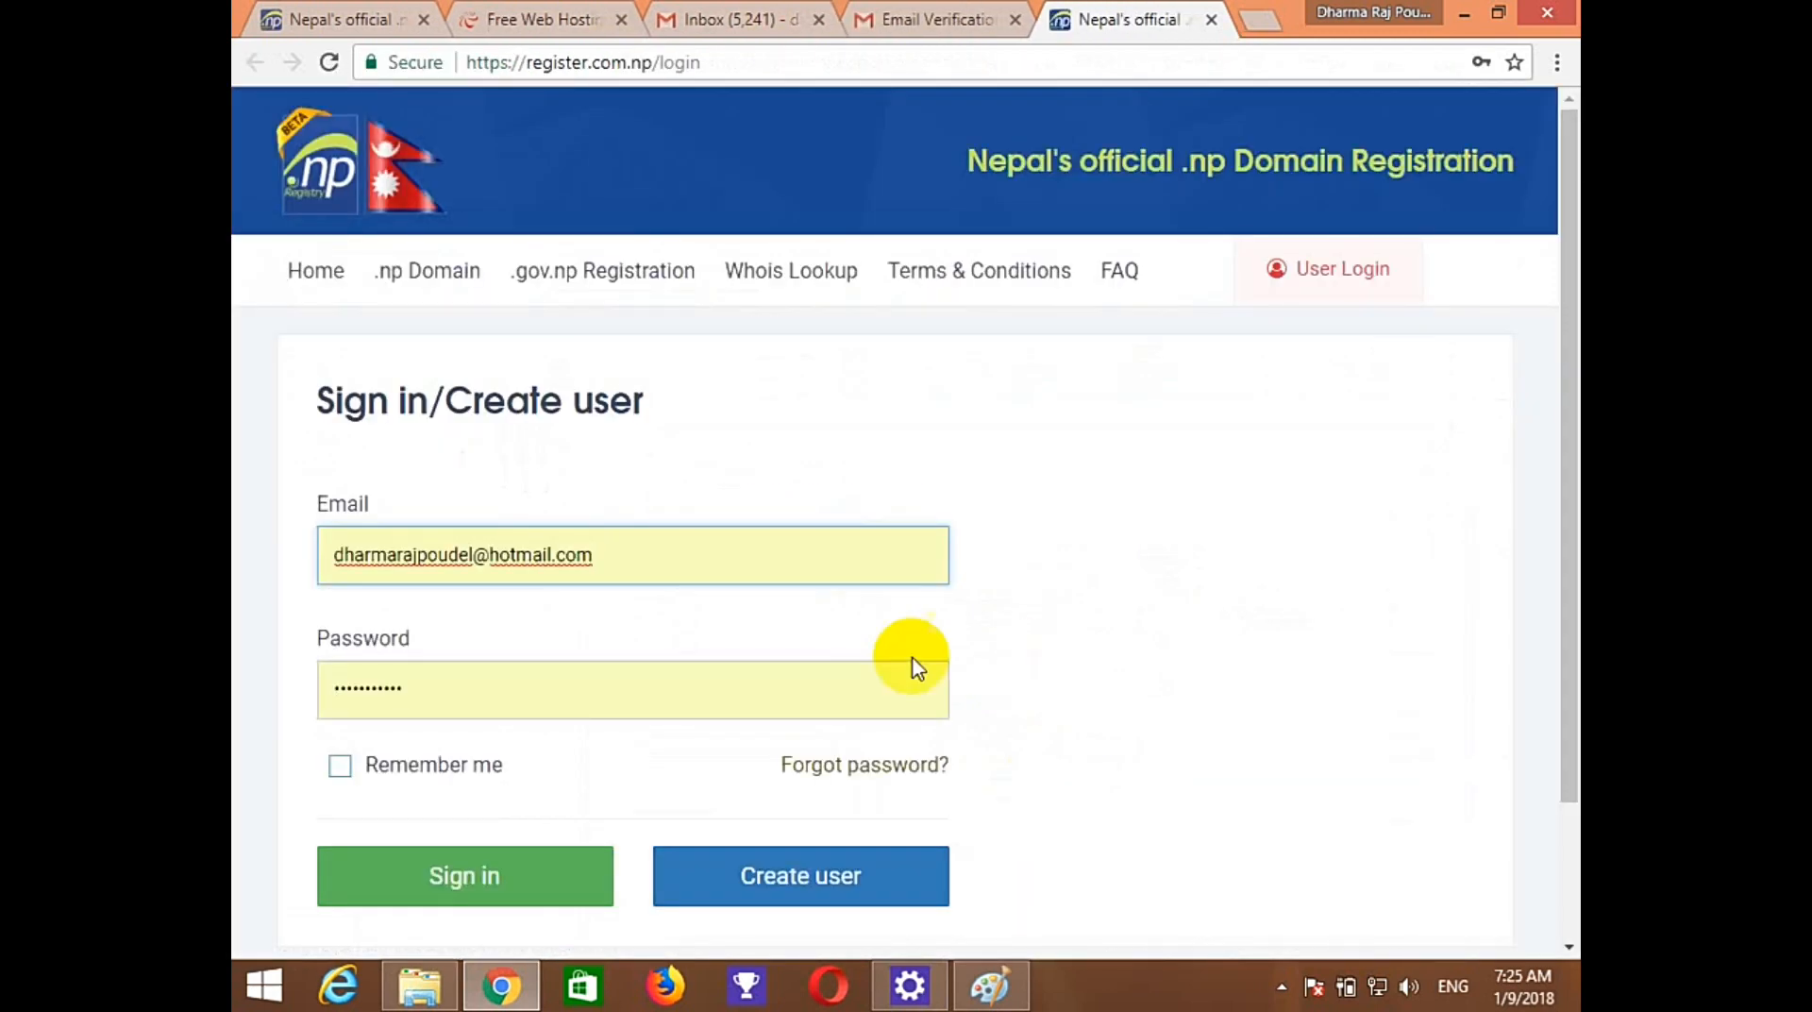
Log in to register.com.np with the newly registered e-mail and the account password.
drag(604, 557, 238, 564)
text(d)
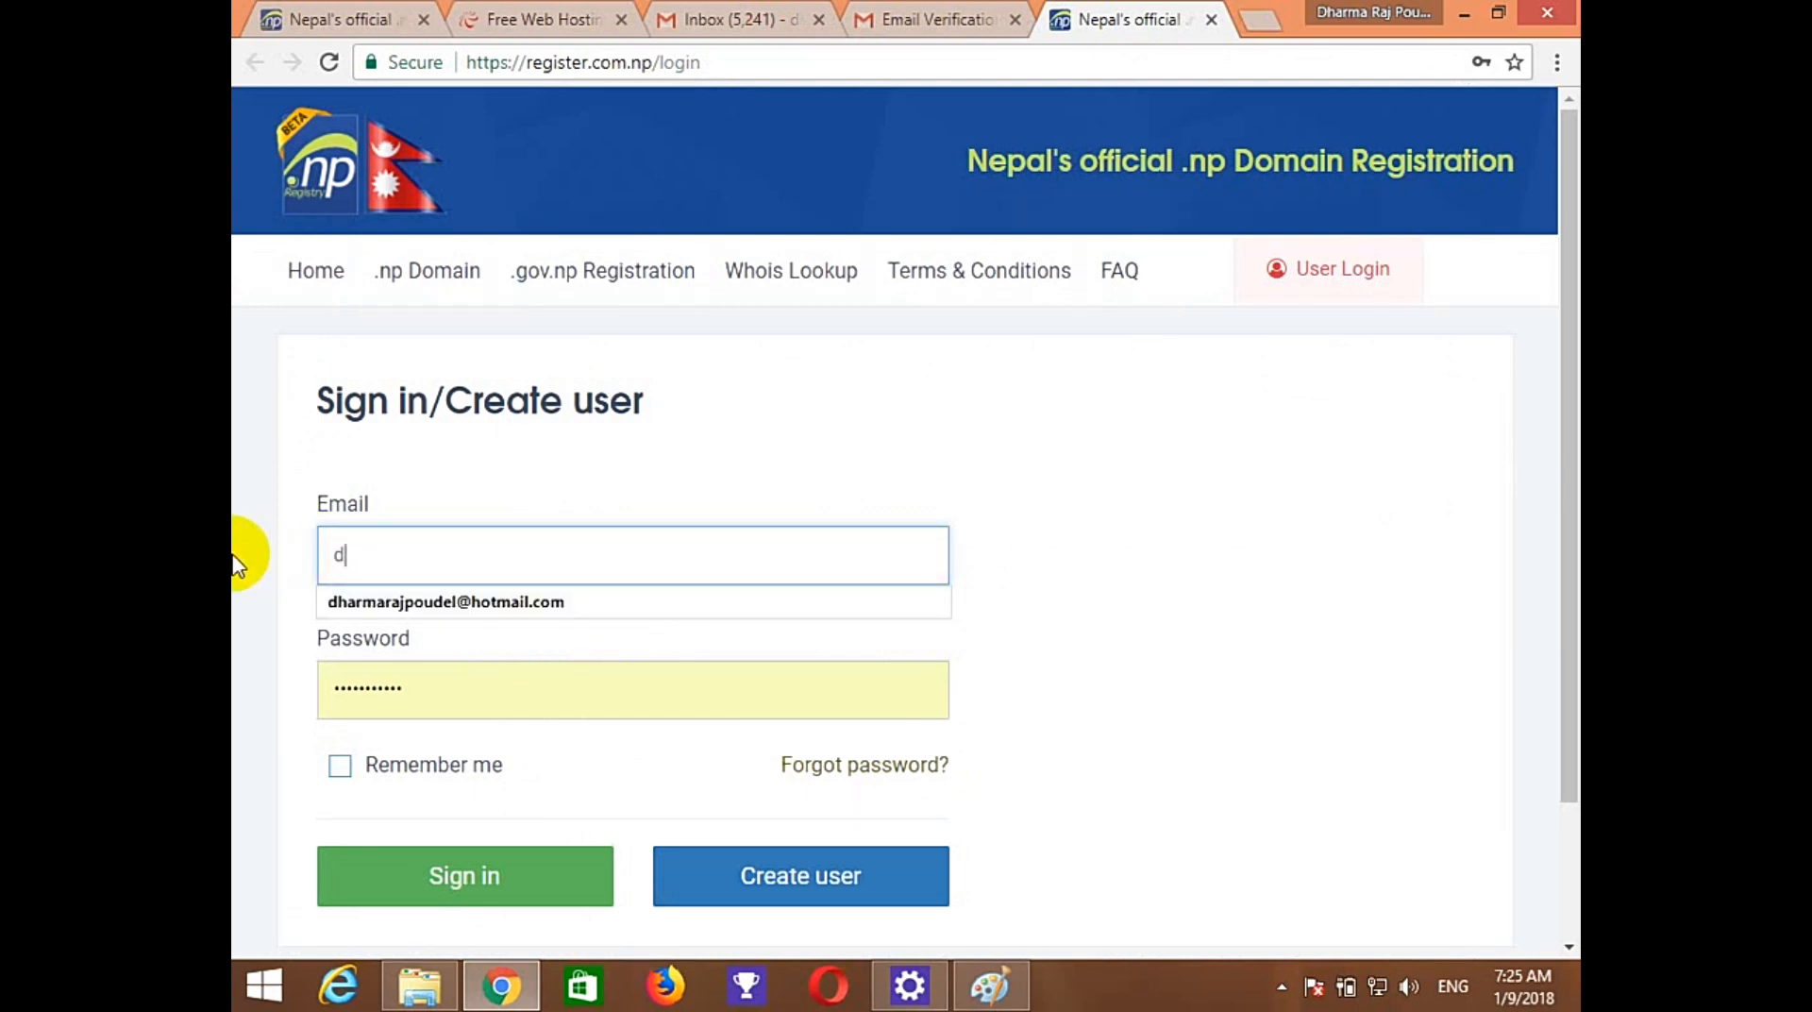
text(a)
click(397, 604)
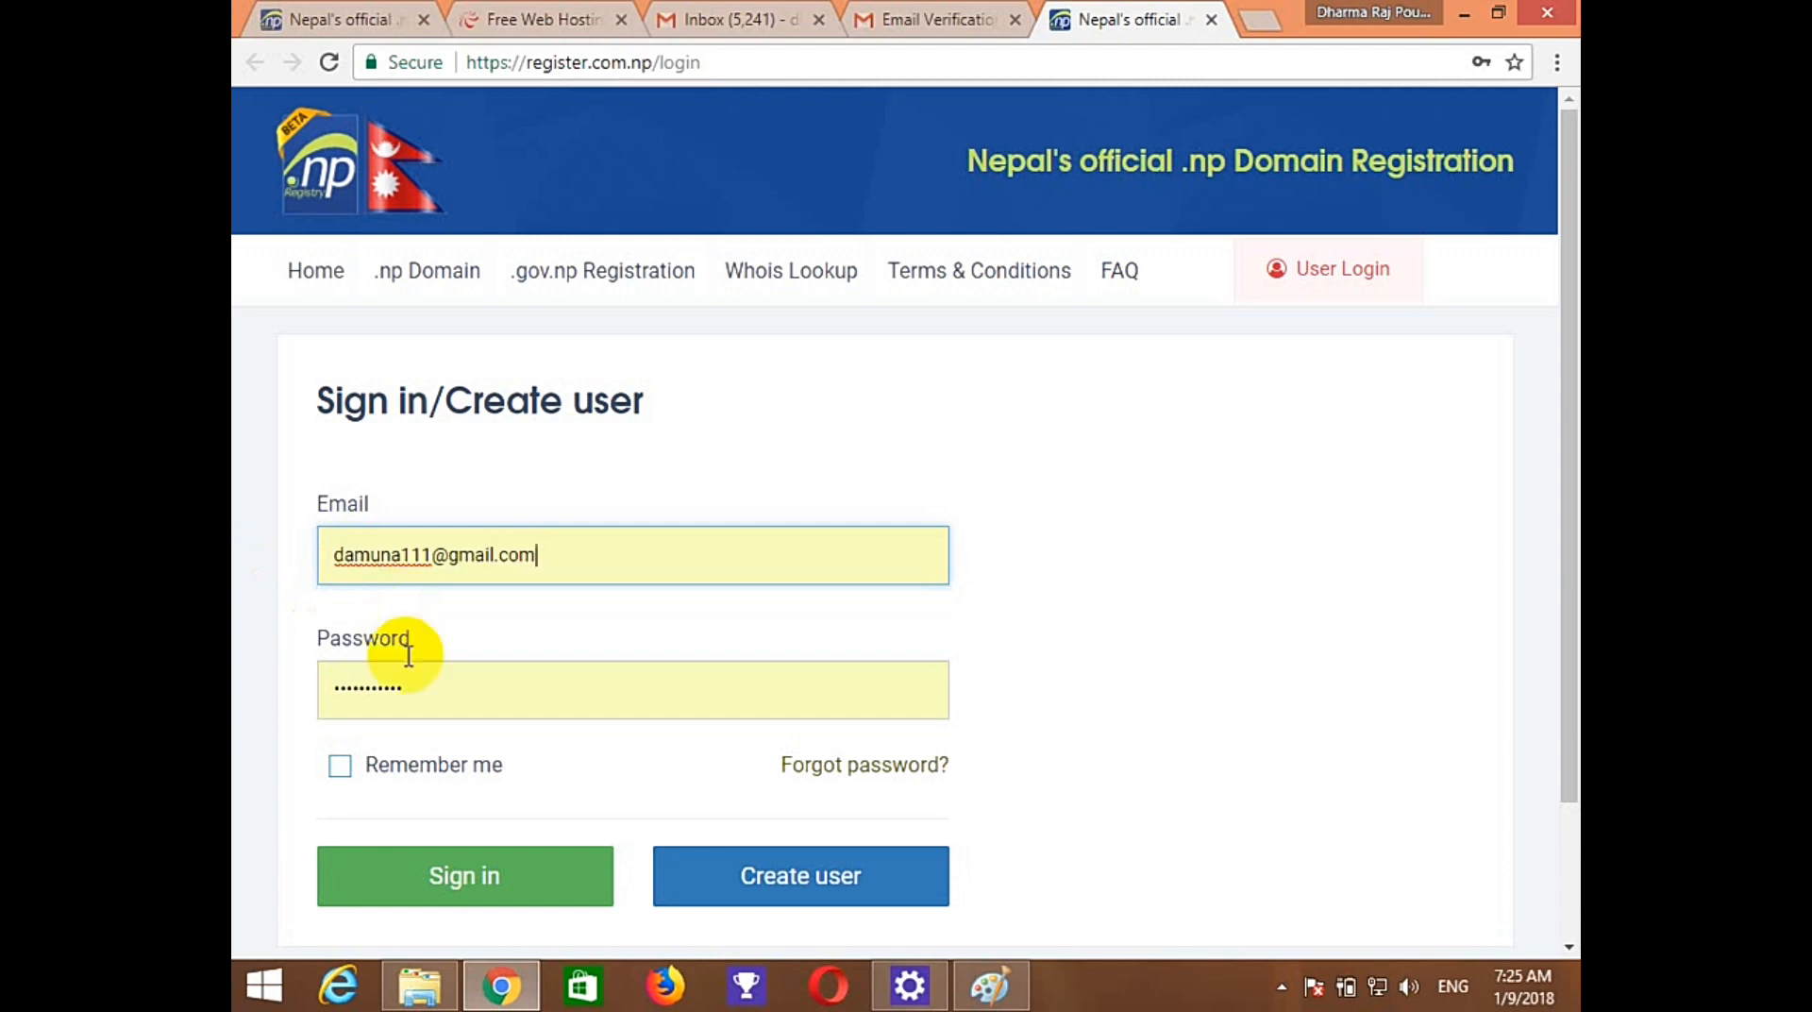
drag(424, 700, 236, 706)
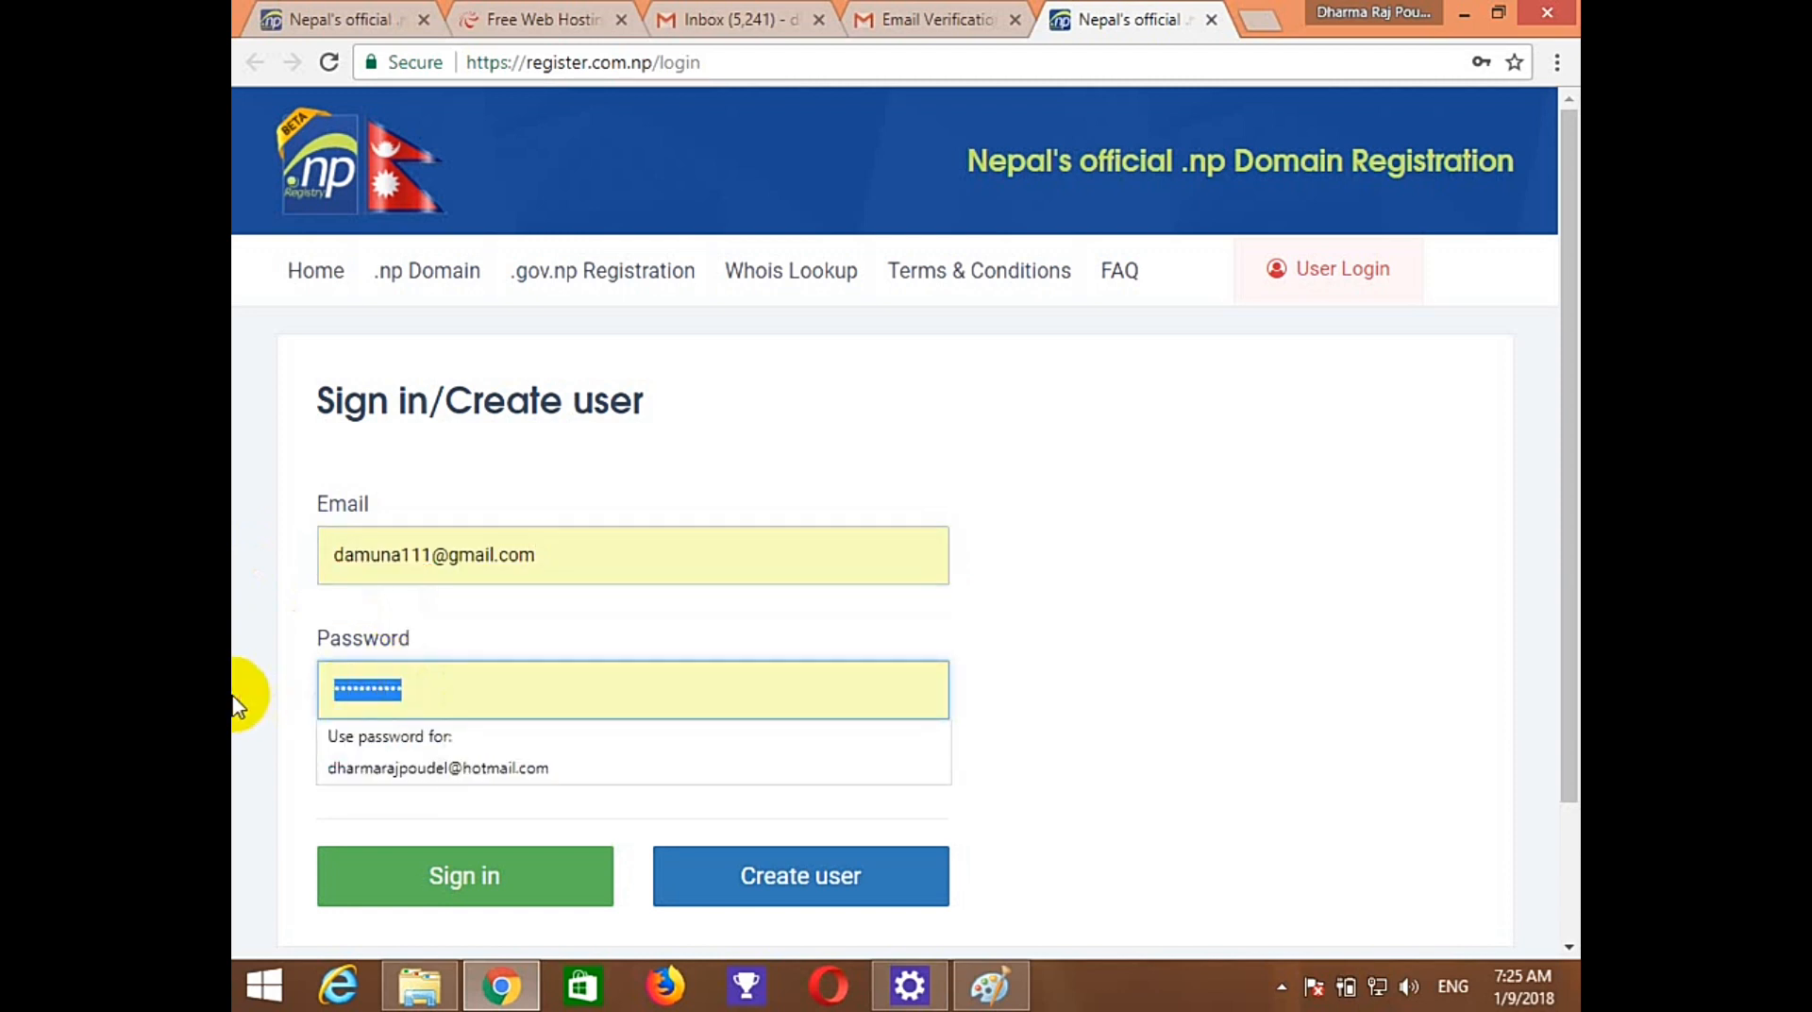
text(••)
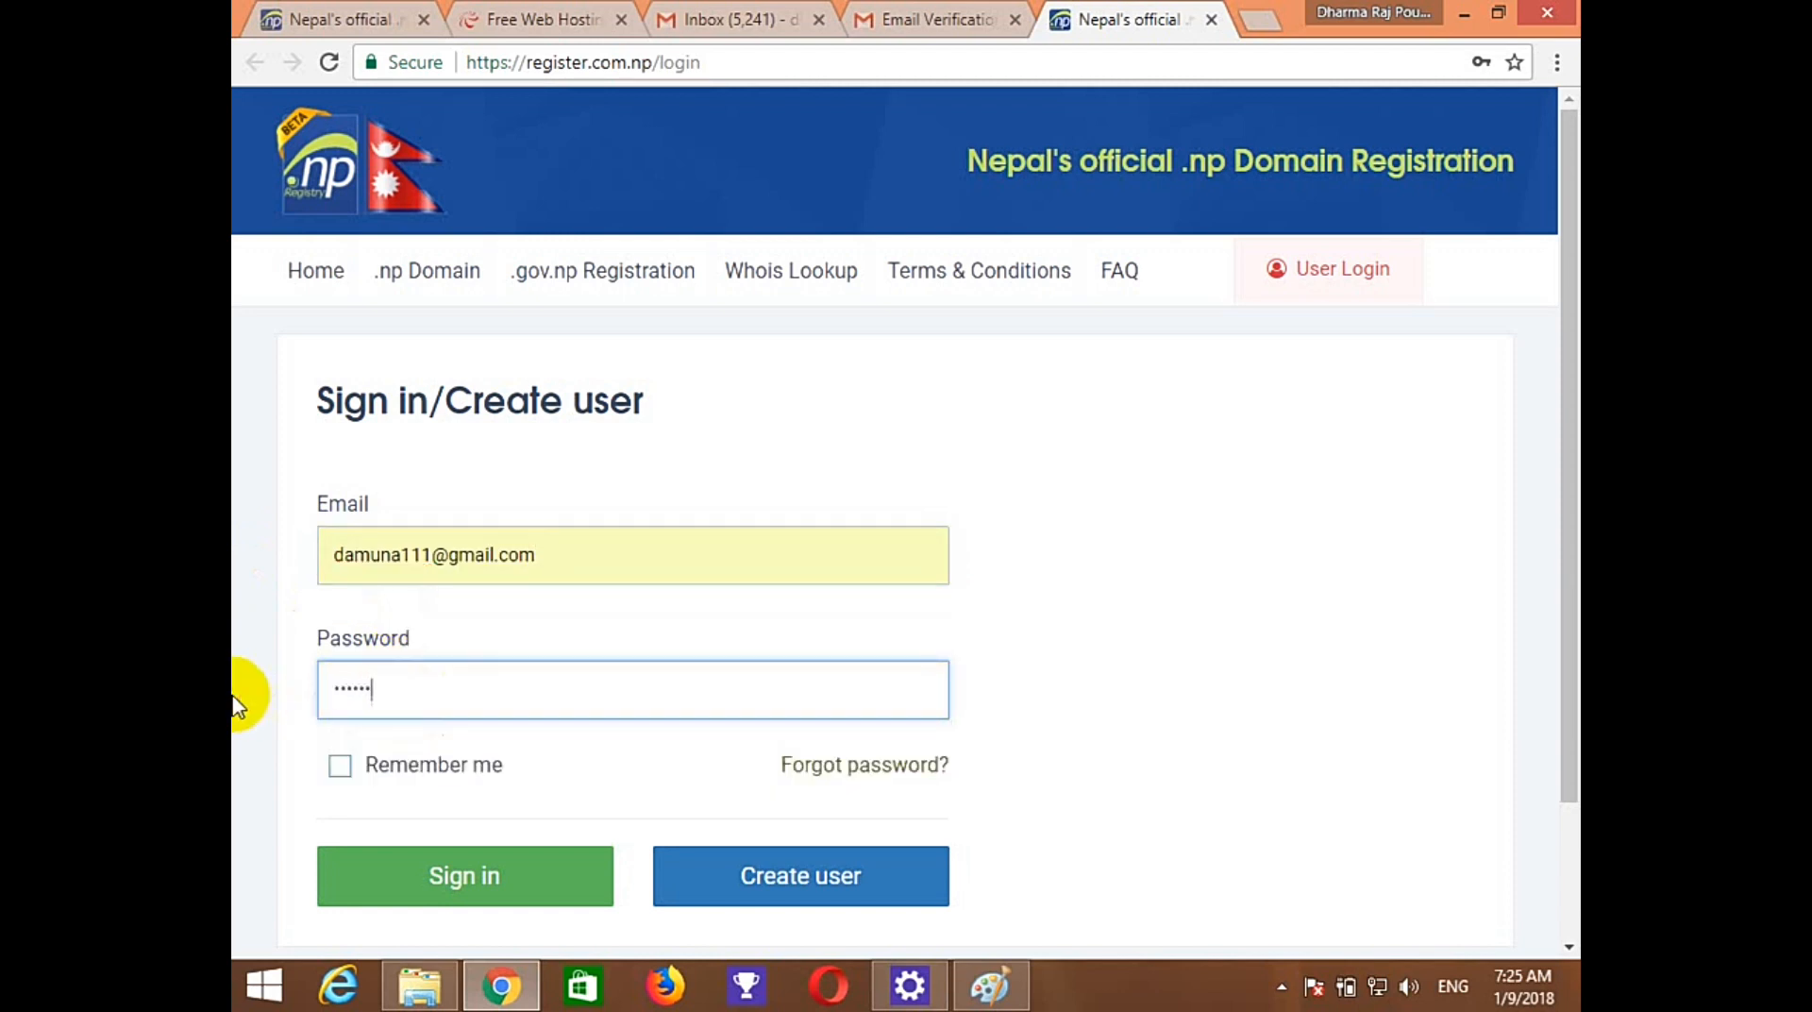
text(•••••••••)
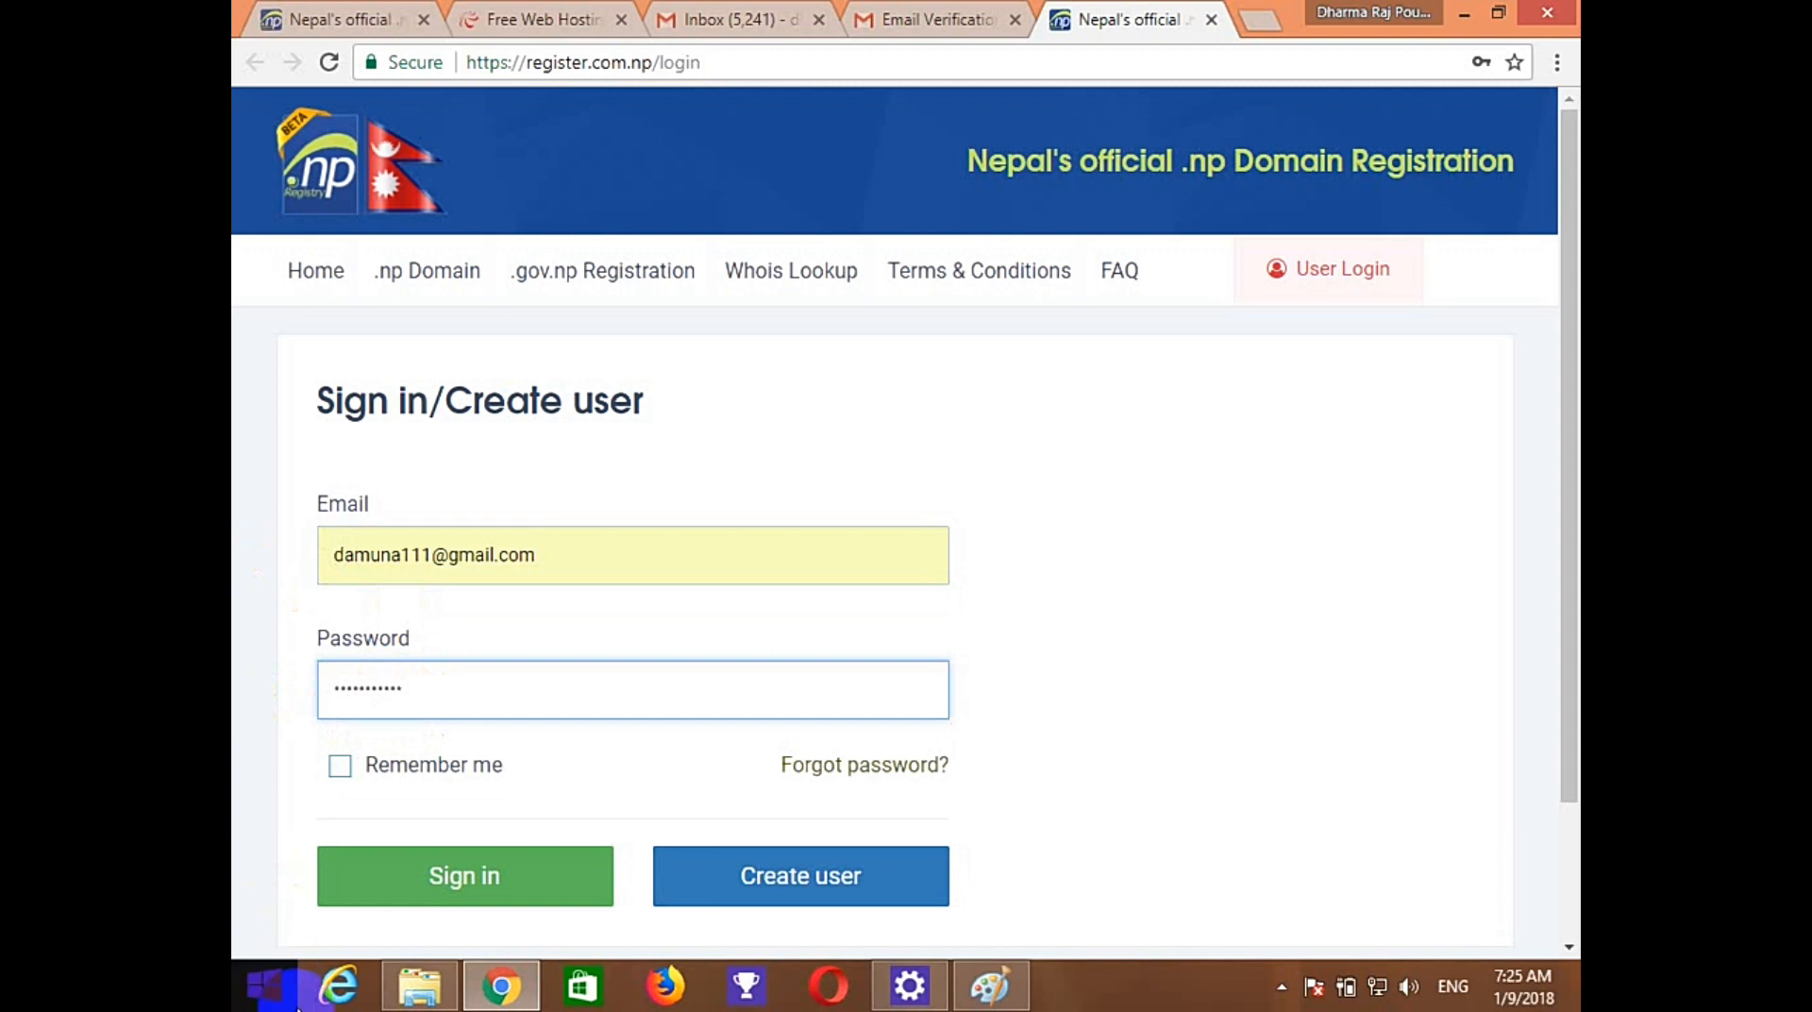
click(425, 899)
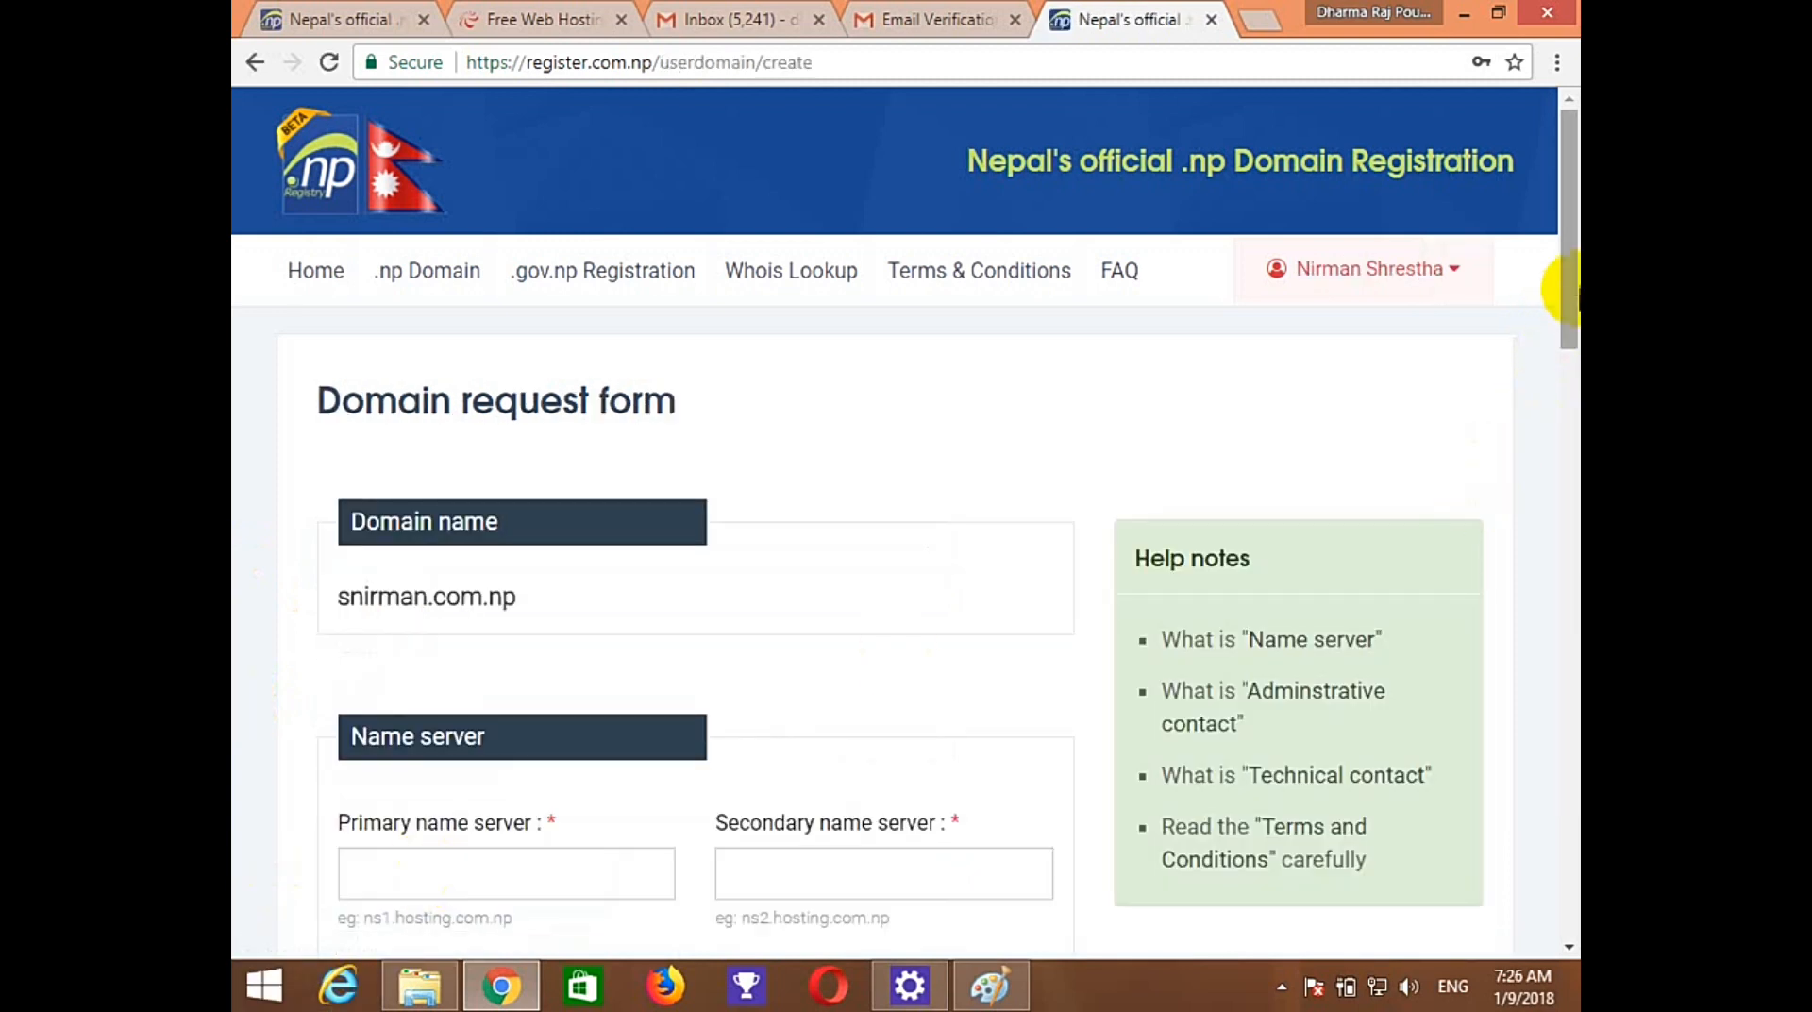
Enter ns01.000webhost.com as primary and ns02.000webhost.com as secondary name server.
drag(1567, 291, 1564, 341)
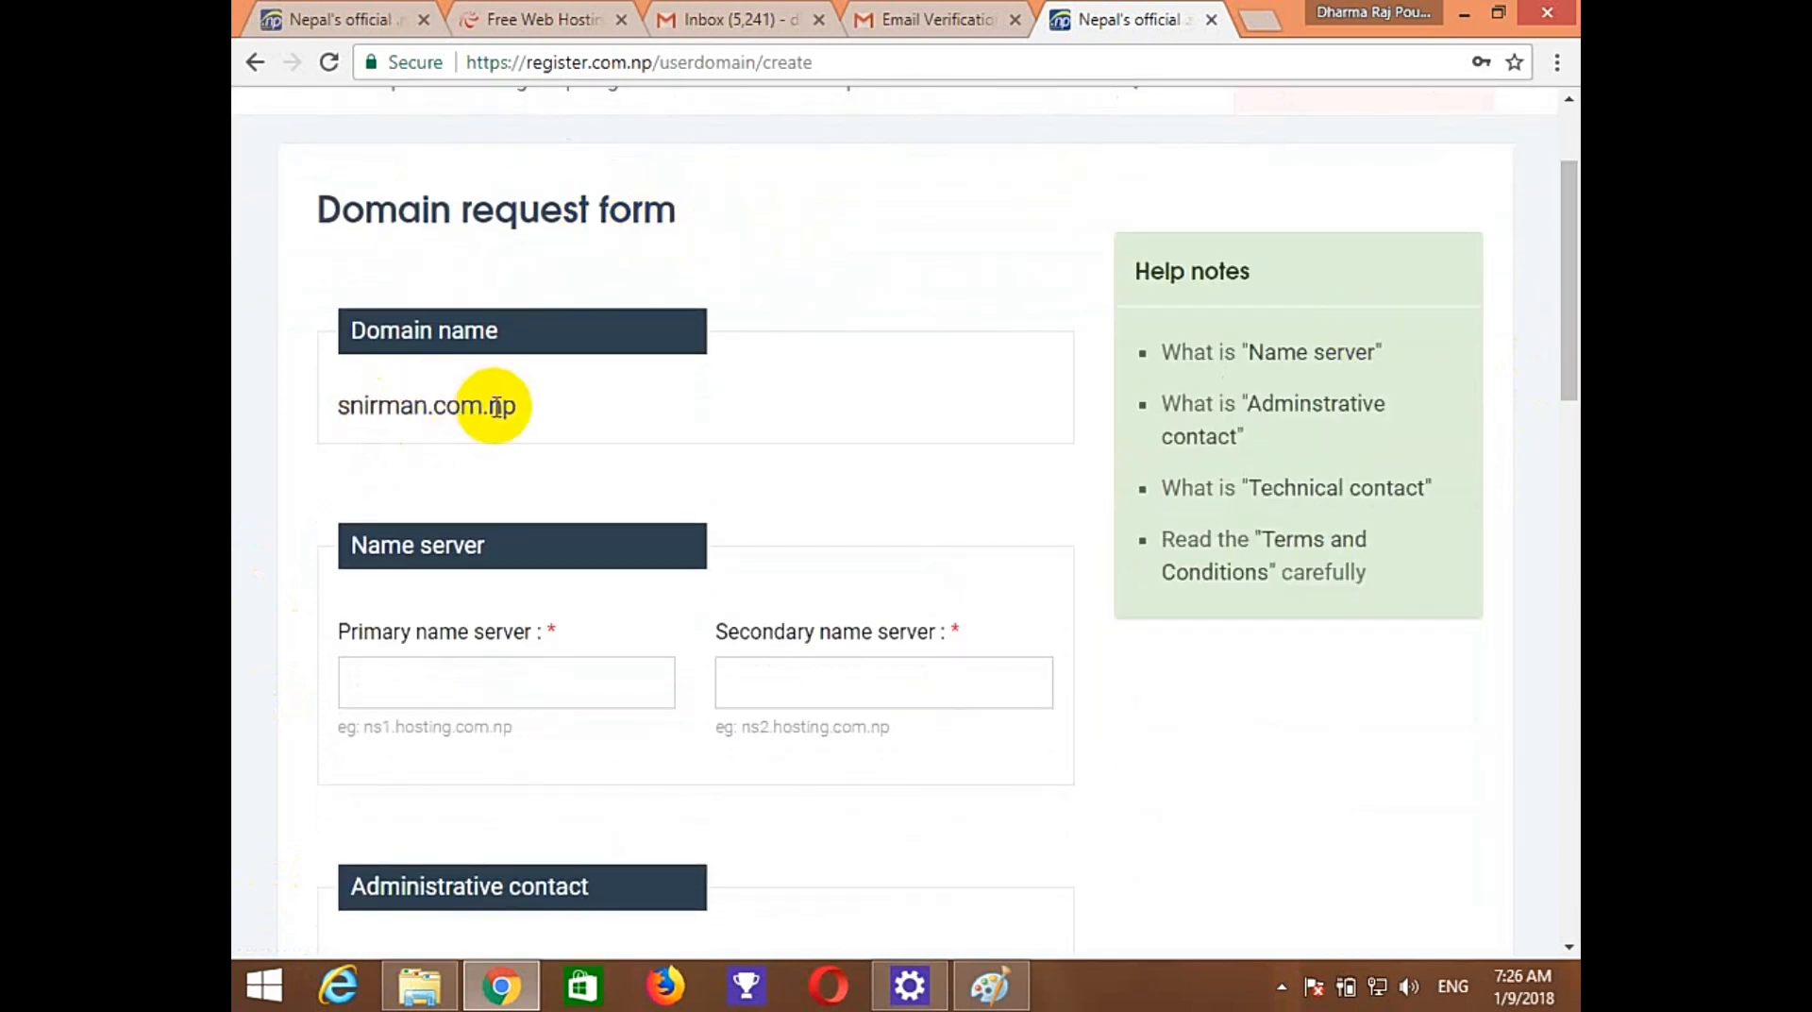
click(399, 681)
text(ns)
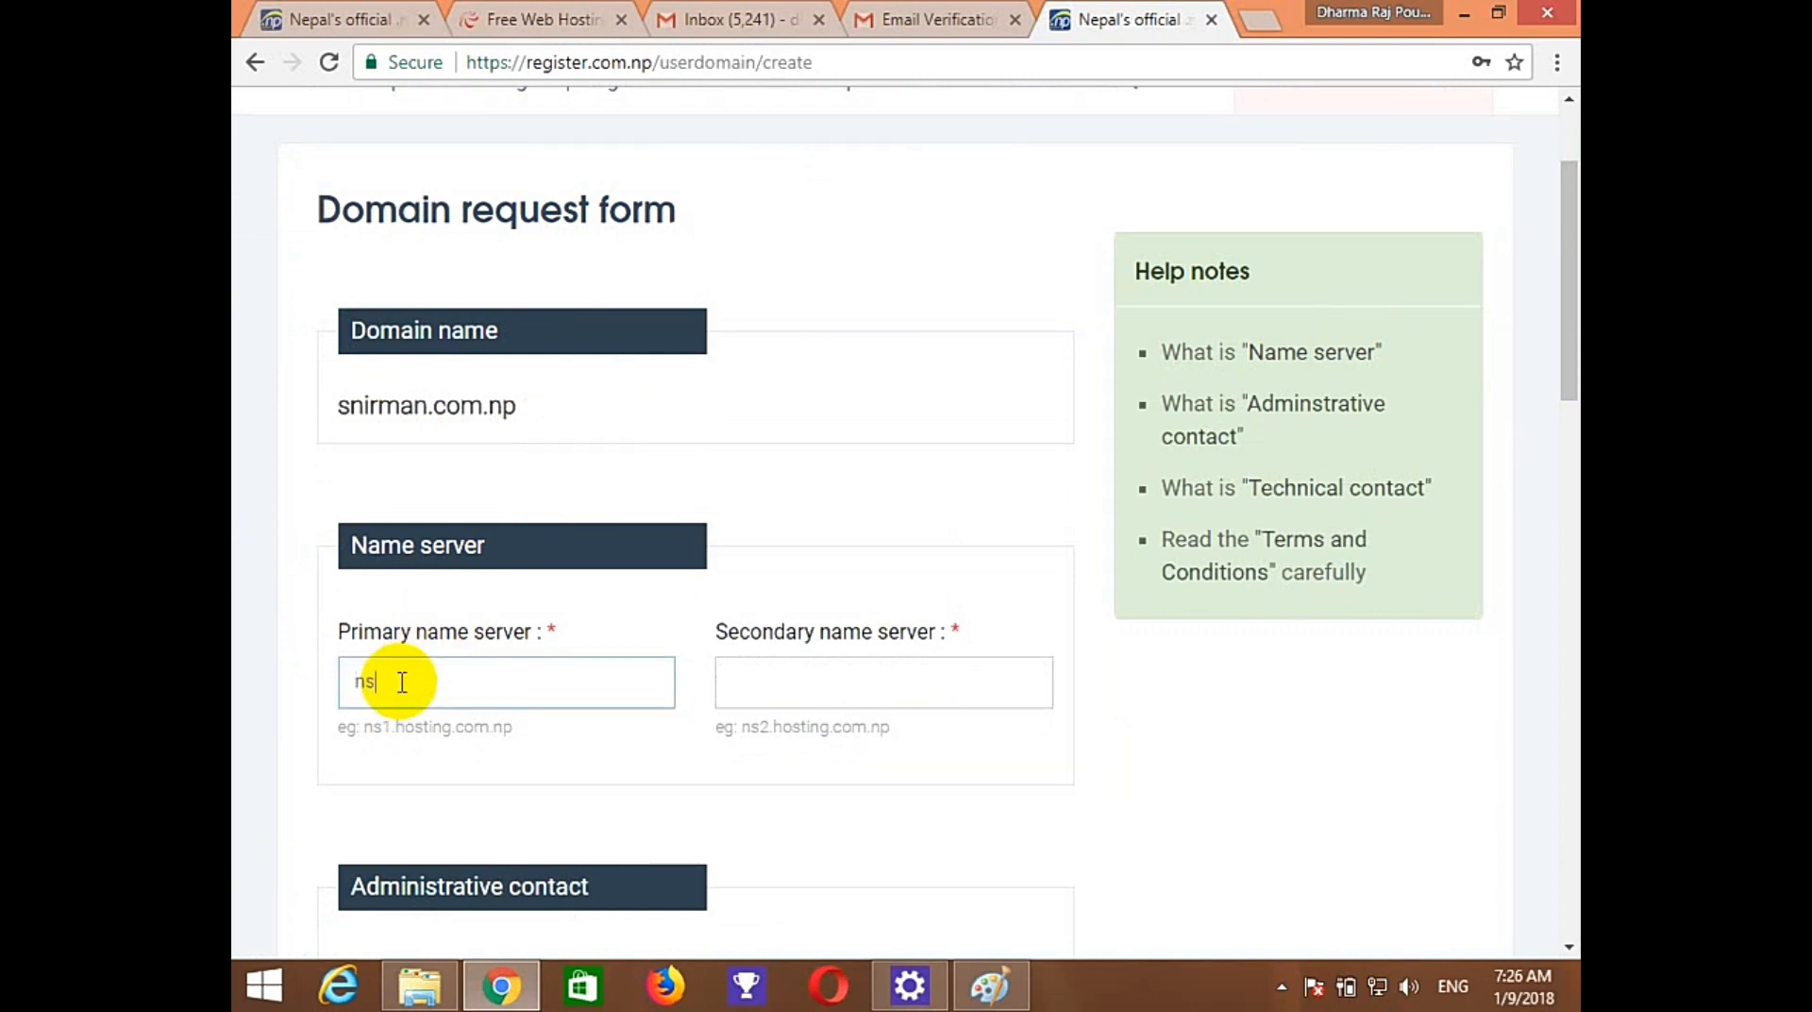
text(01.000webhost.com)
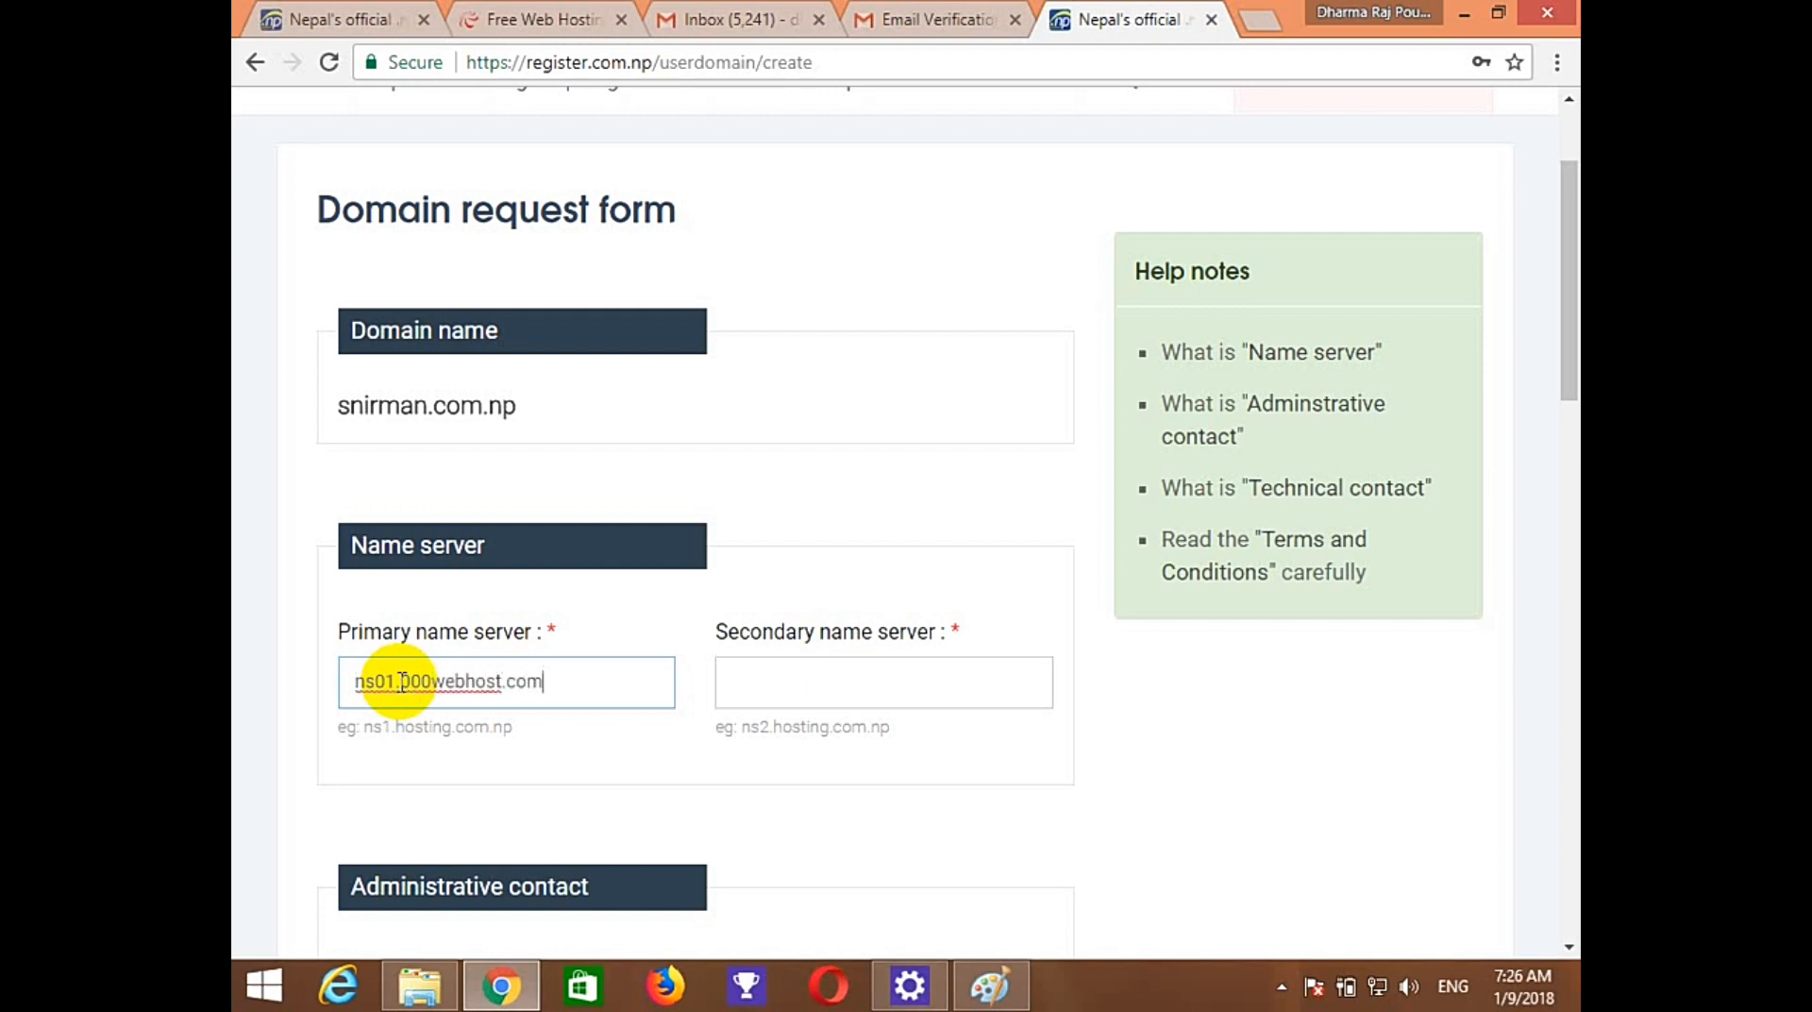
click(803, 688)
text(ns02)
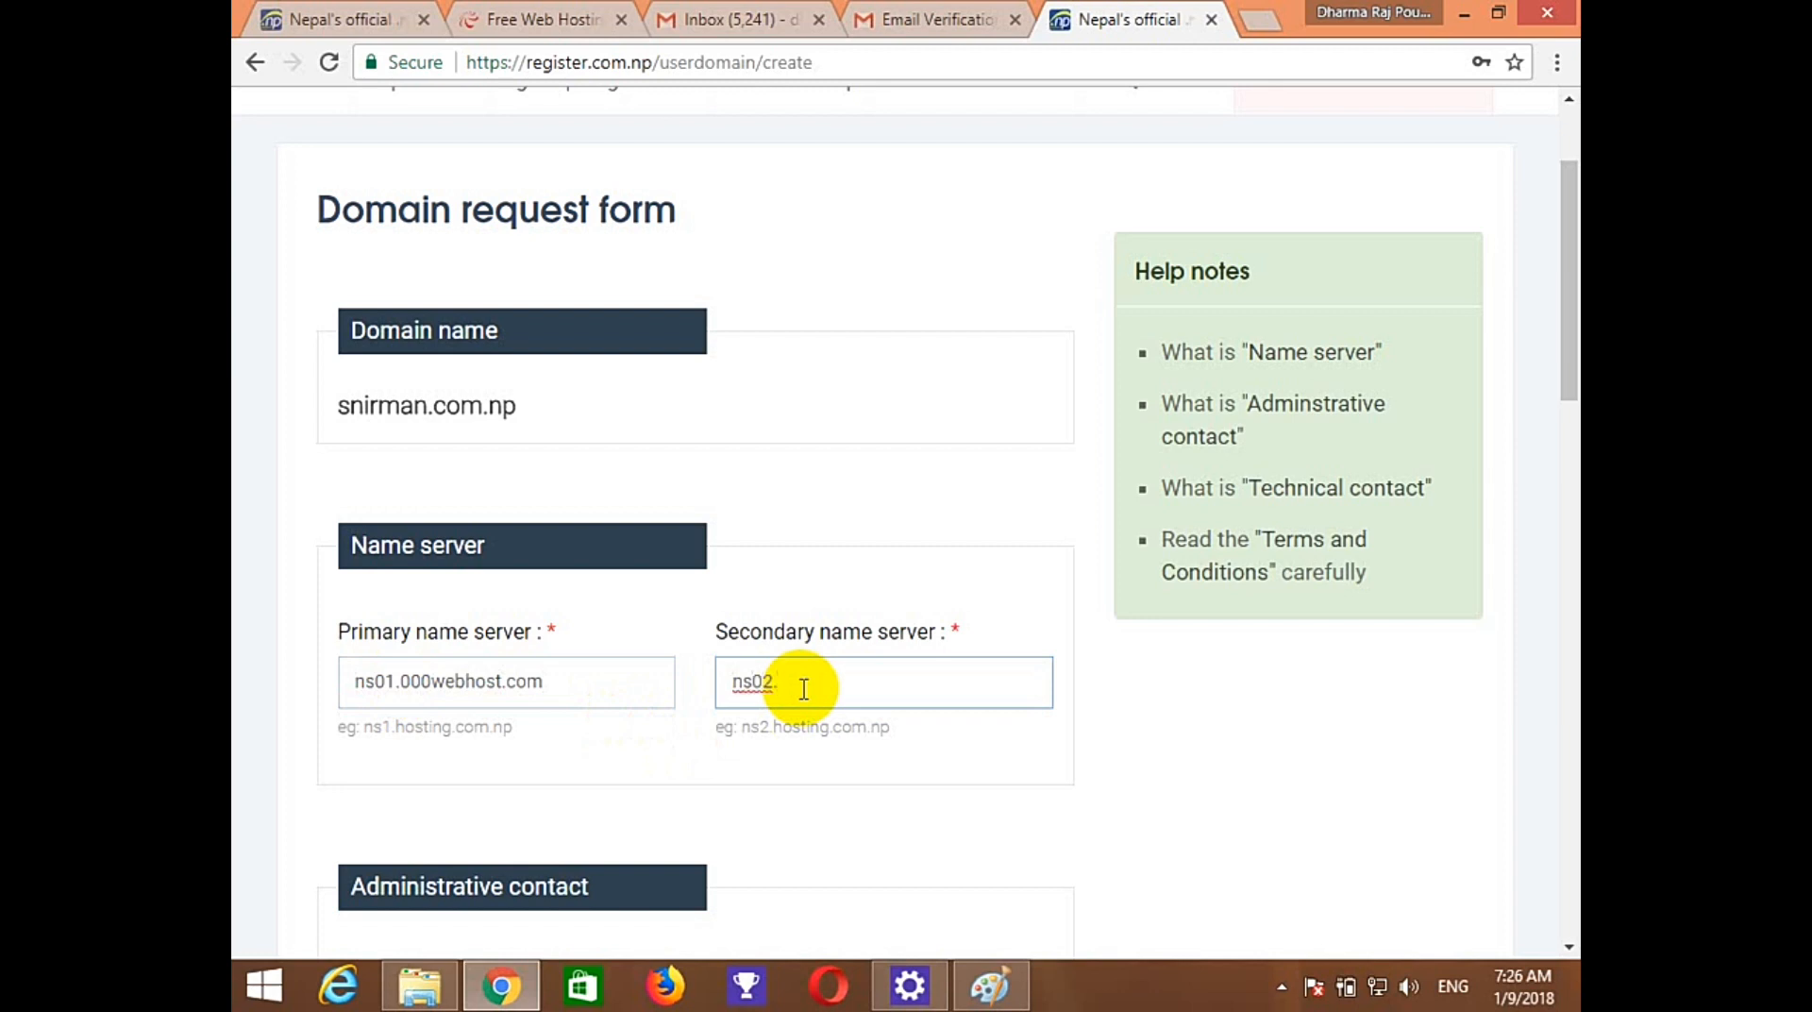
text(.000webhost.com)
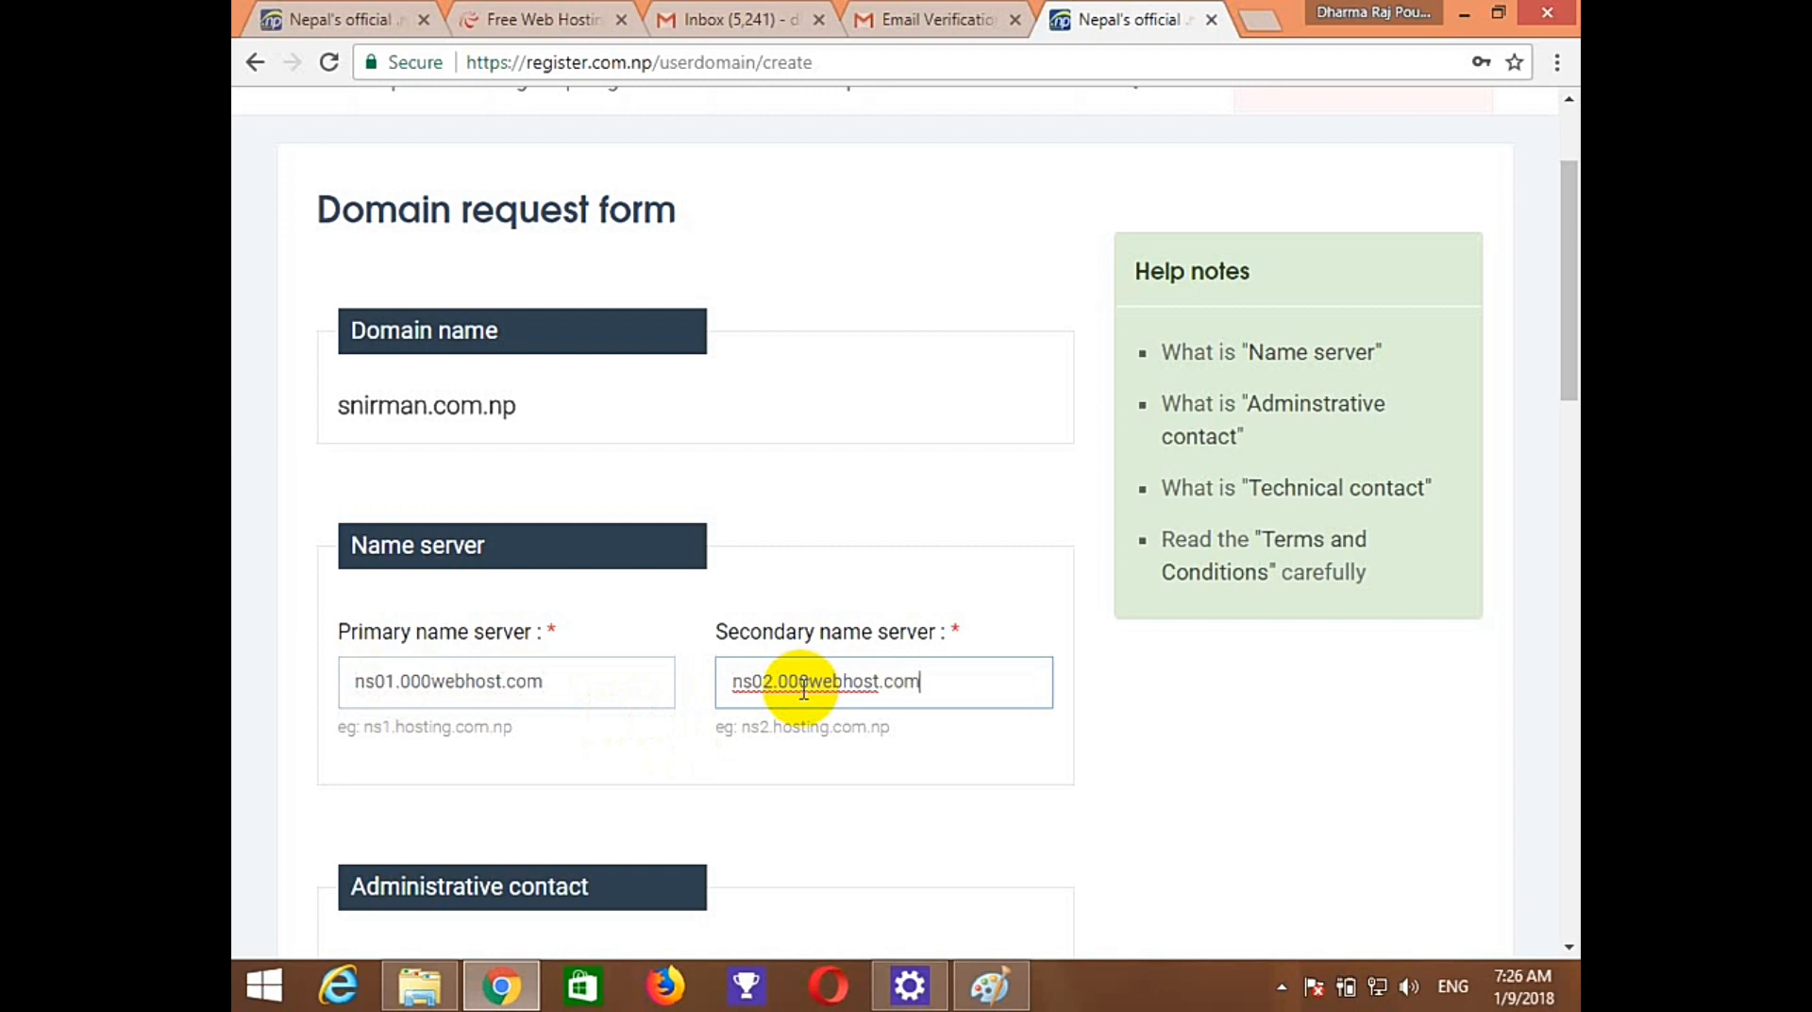
drag(1558, 369, 1562, 524)
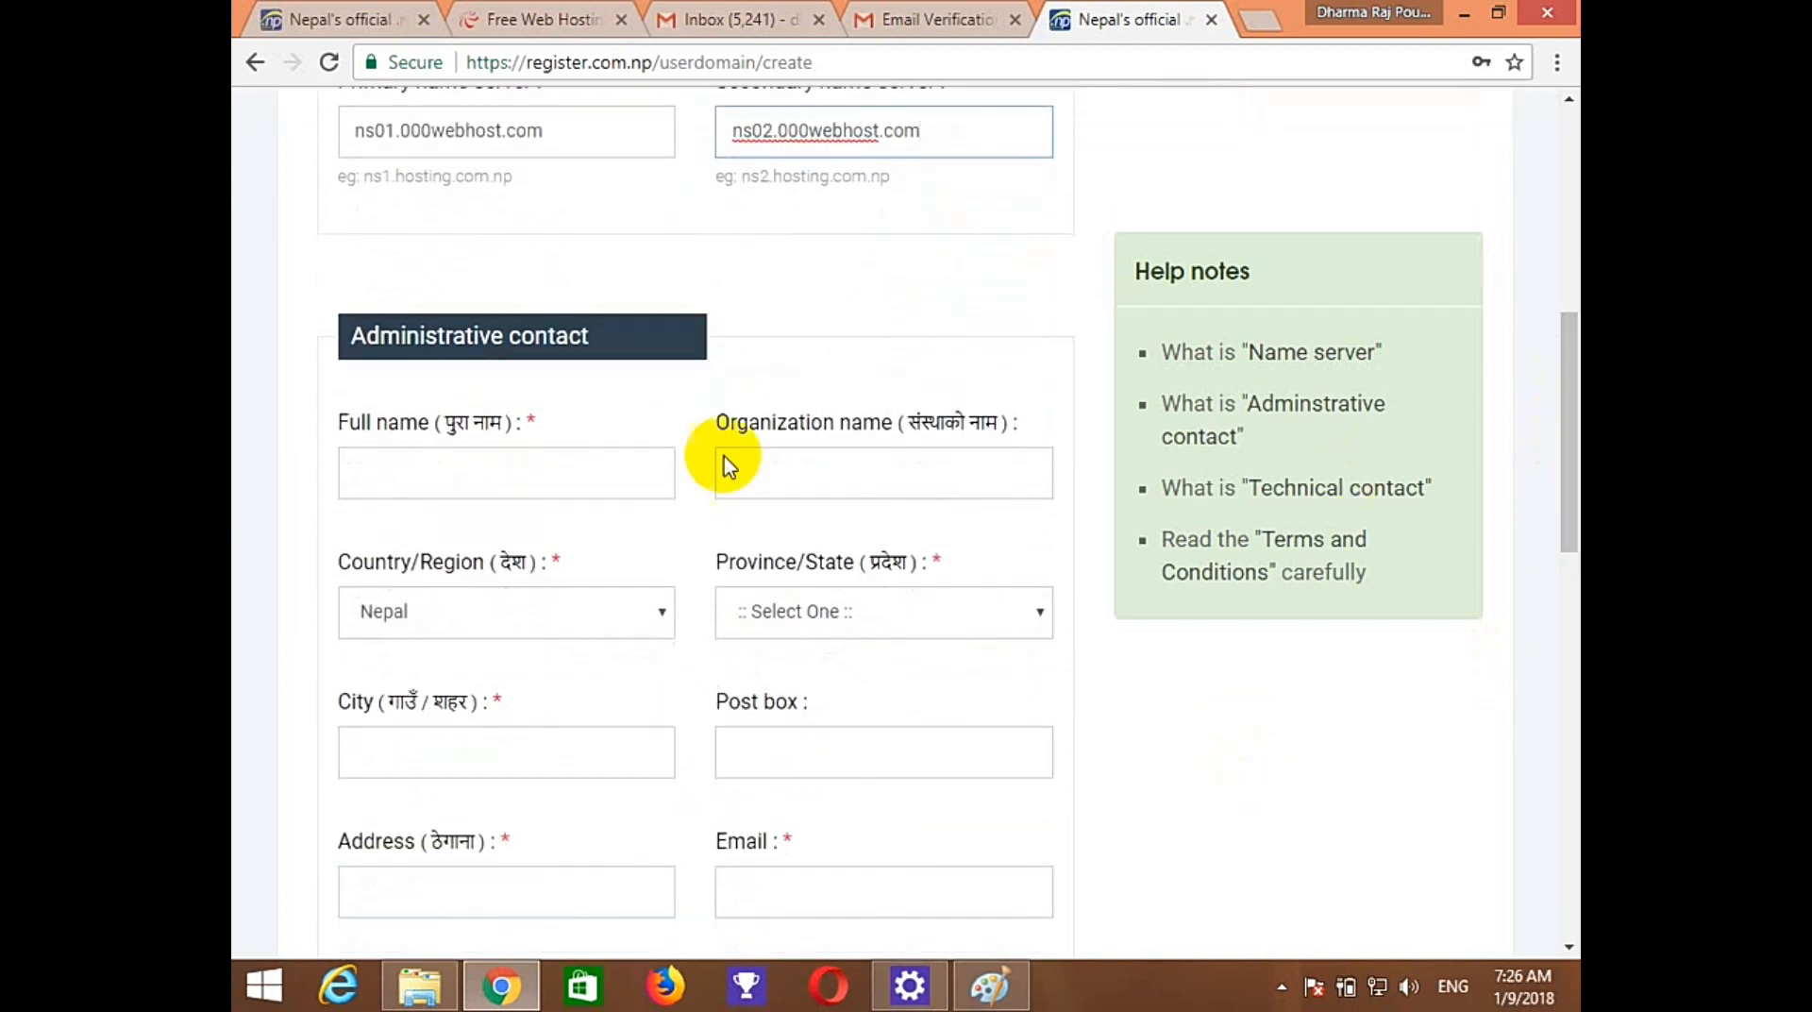
Enter the contact's full name, organization NA, Province 1 and the city.
click(472, 489)
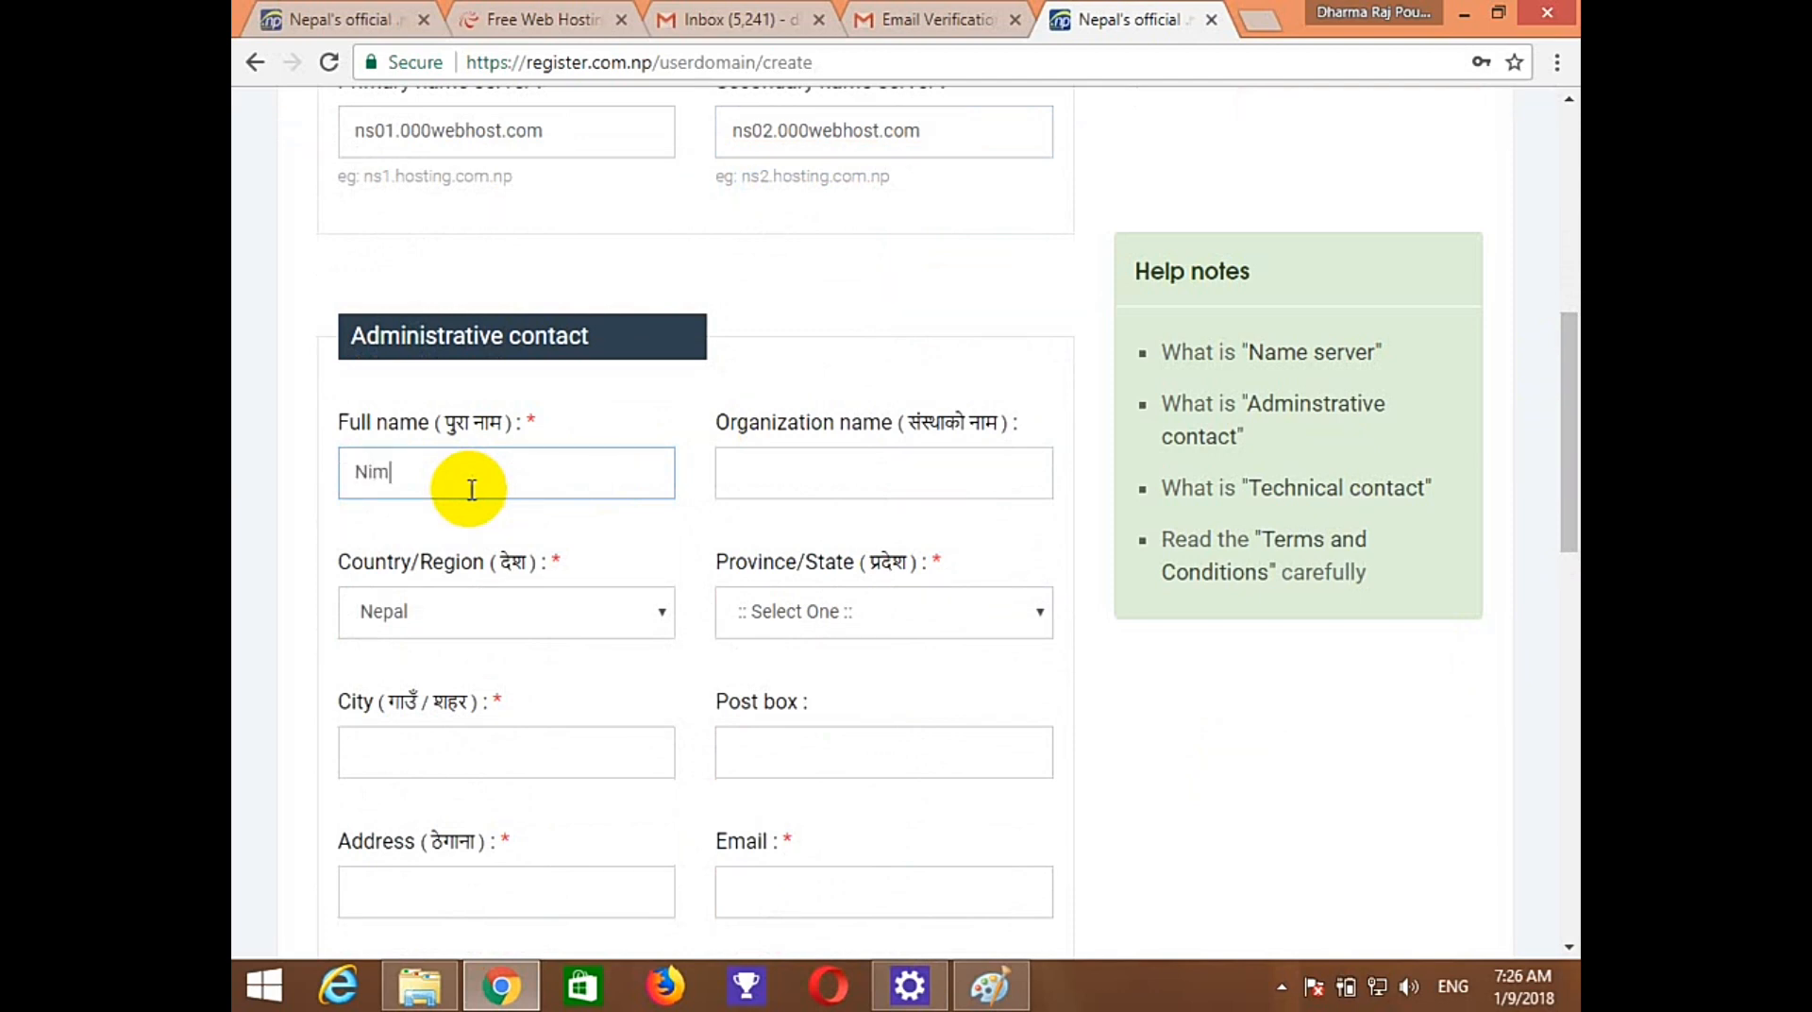
key(Tab)
text(NA)
key(Tab)
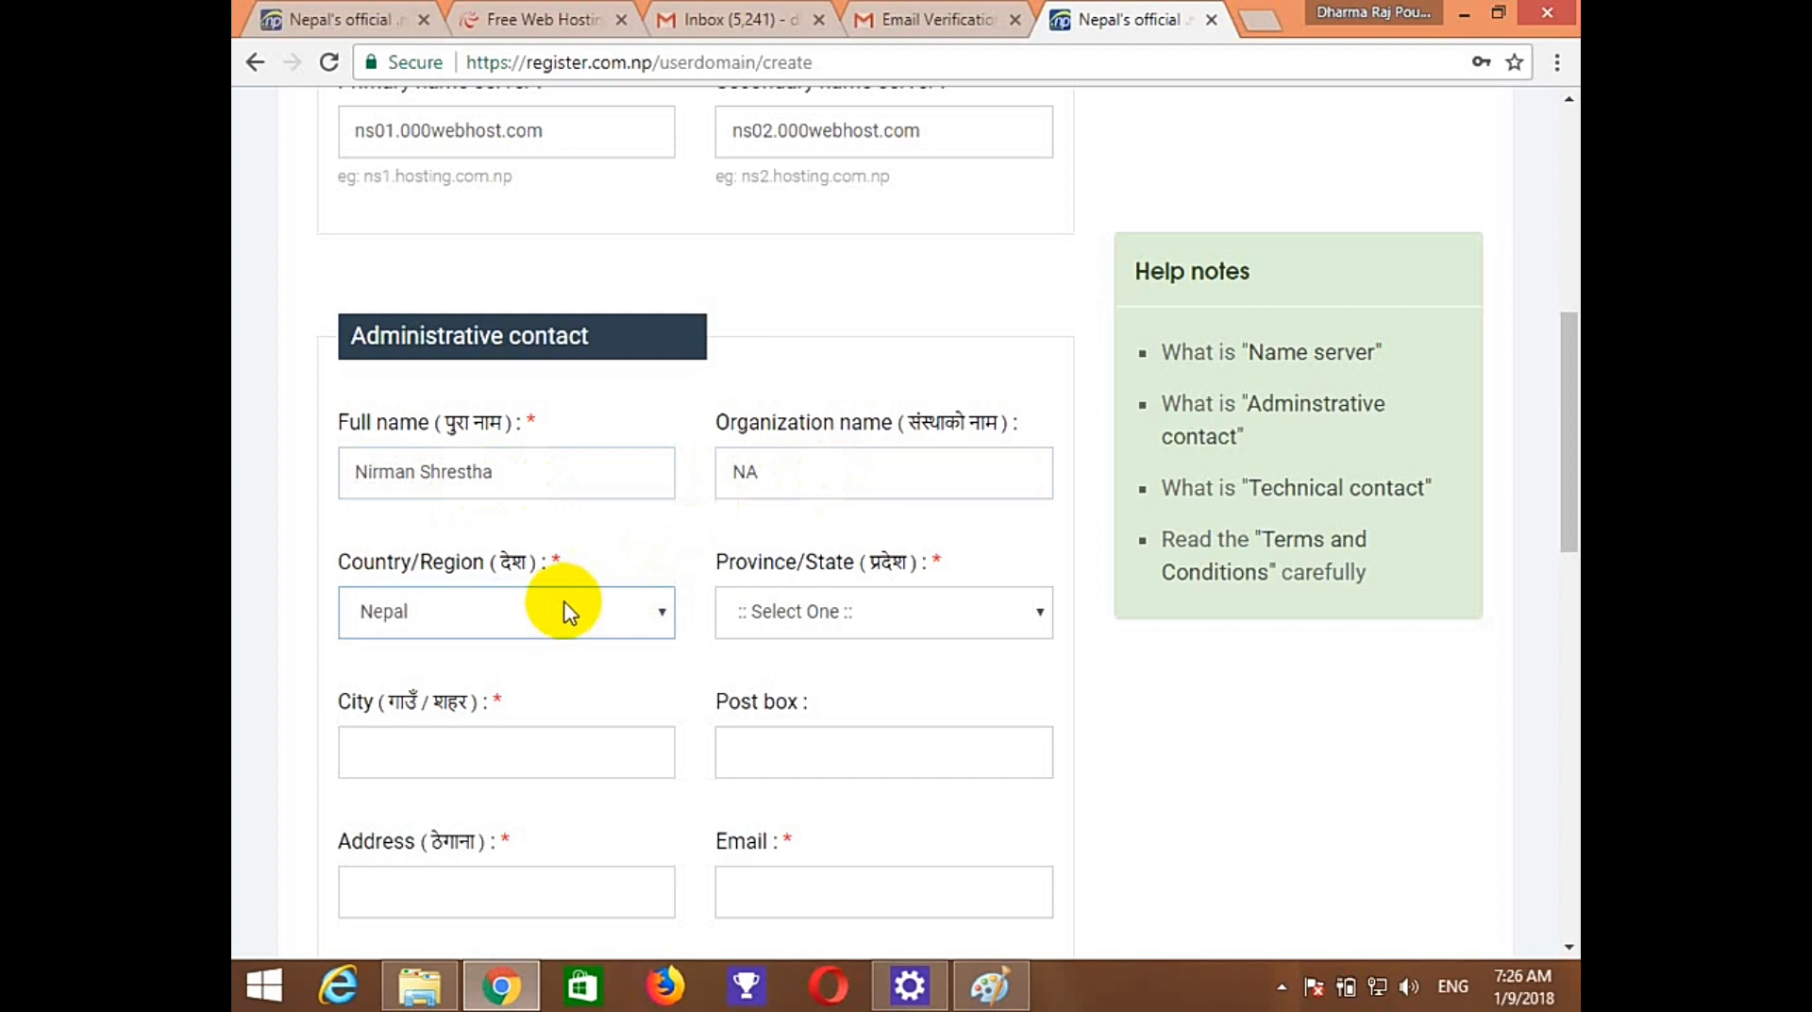
click(783, 614)
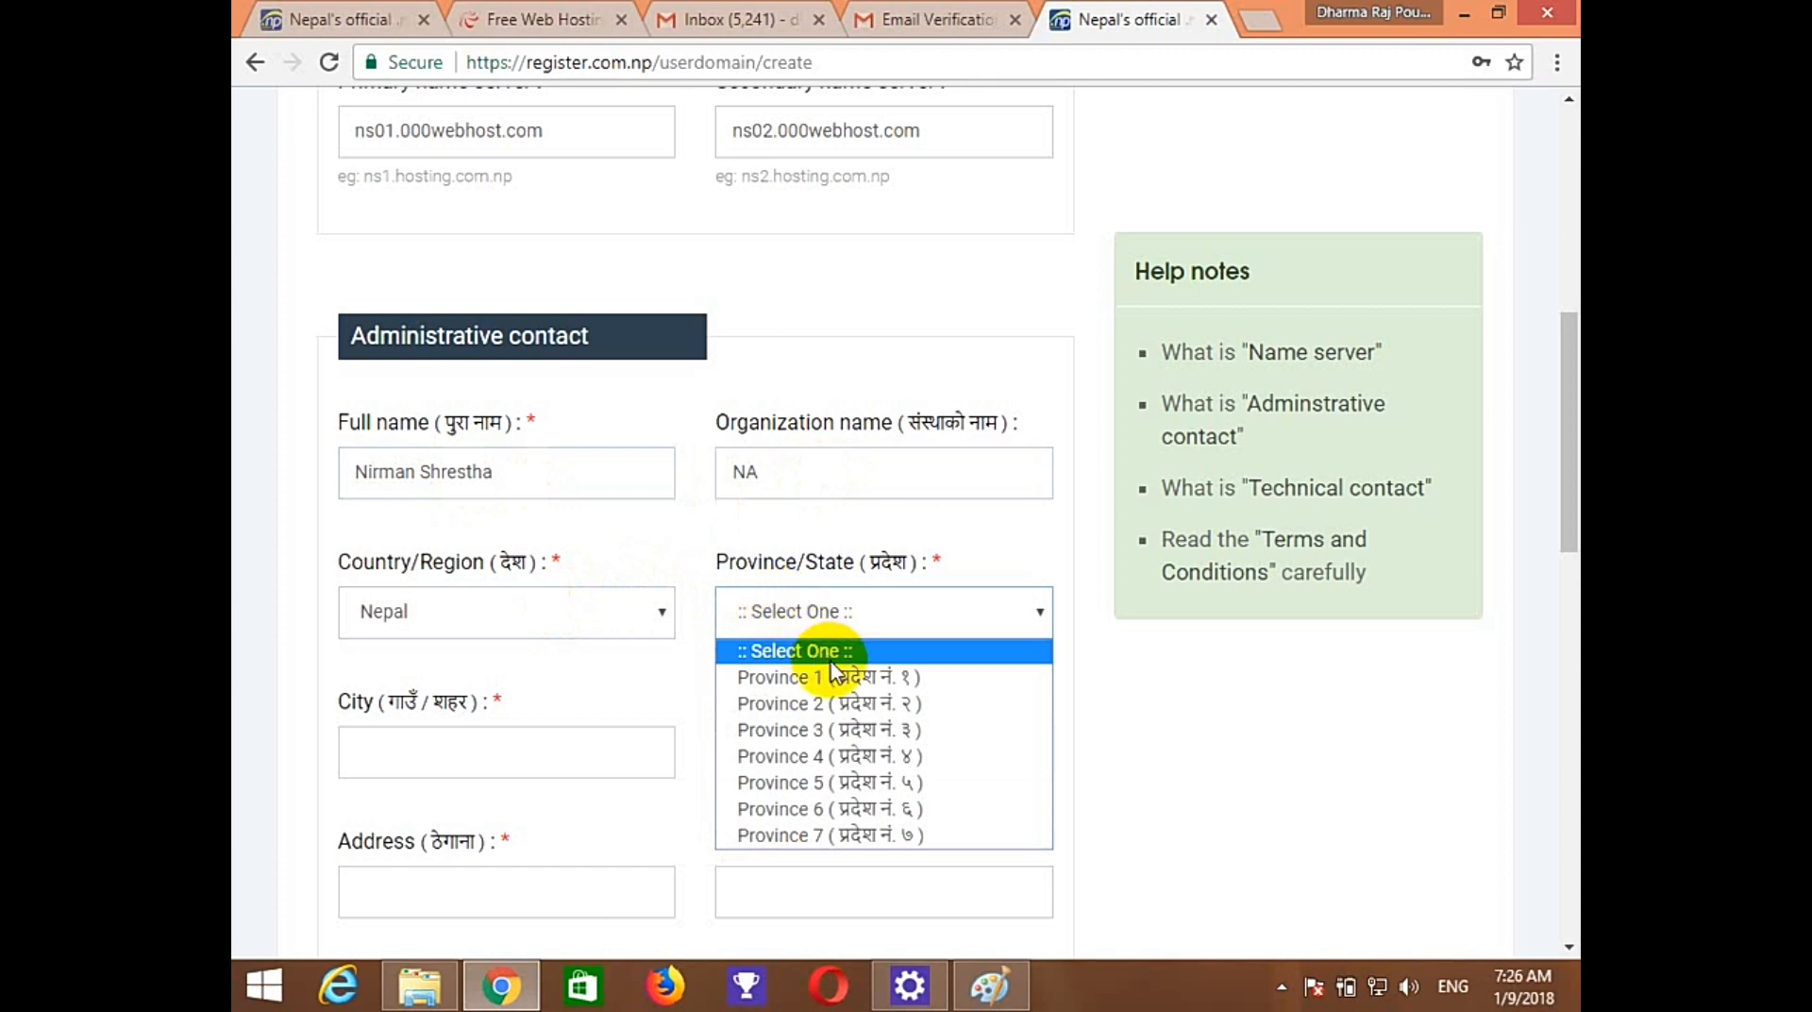
click(807, 677)
click(524, 766)
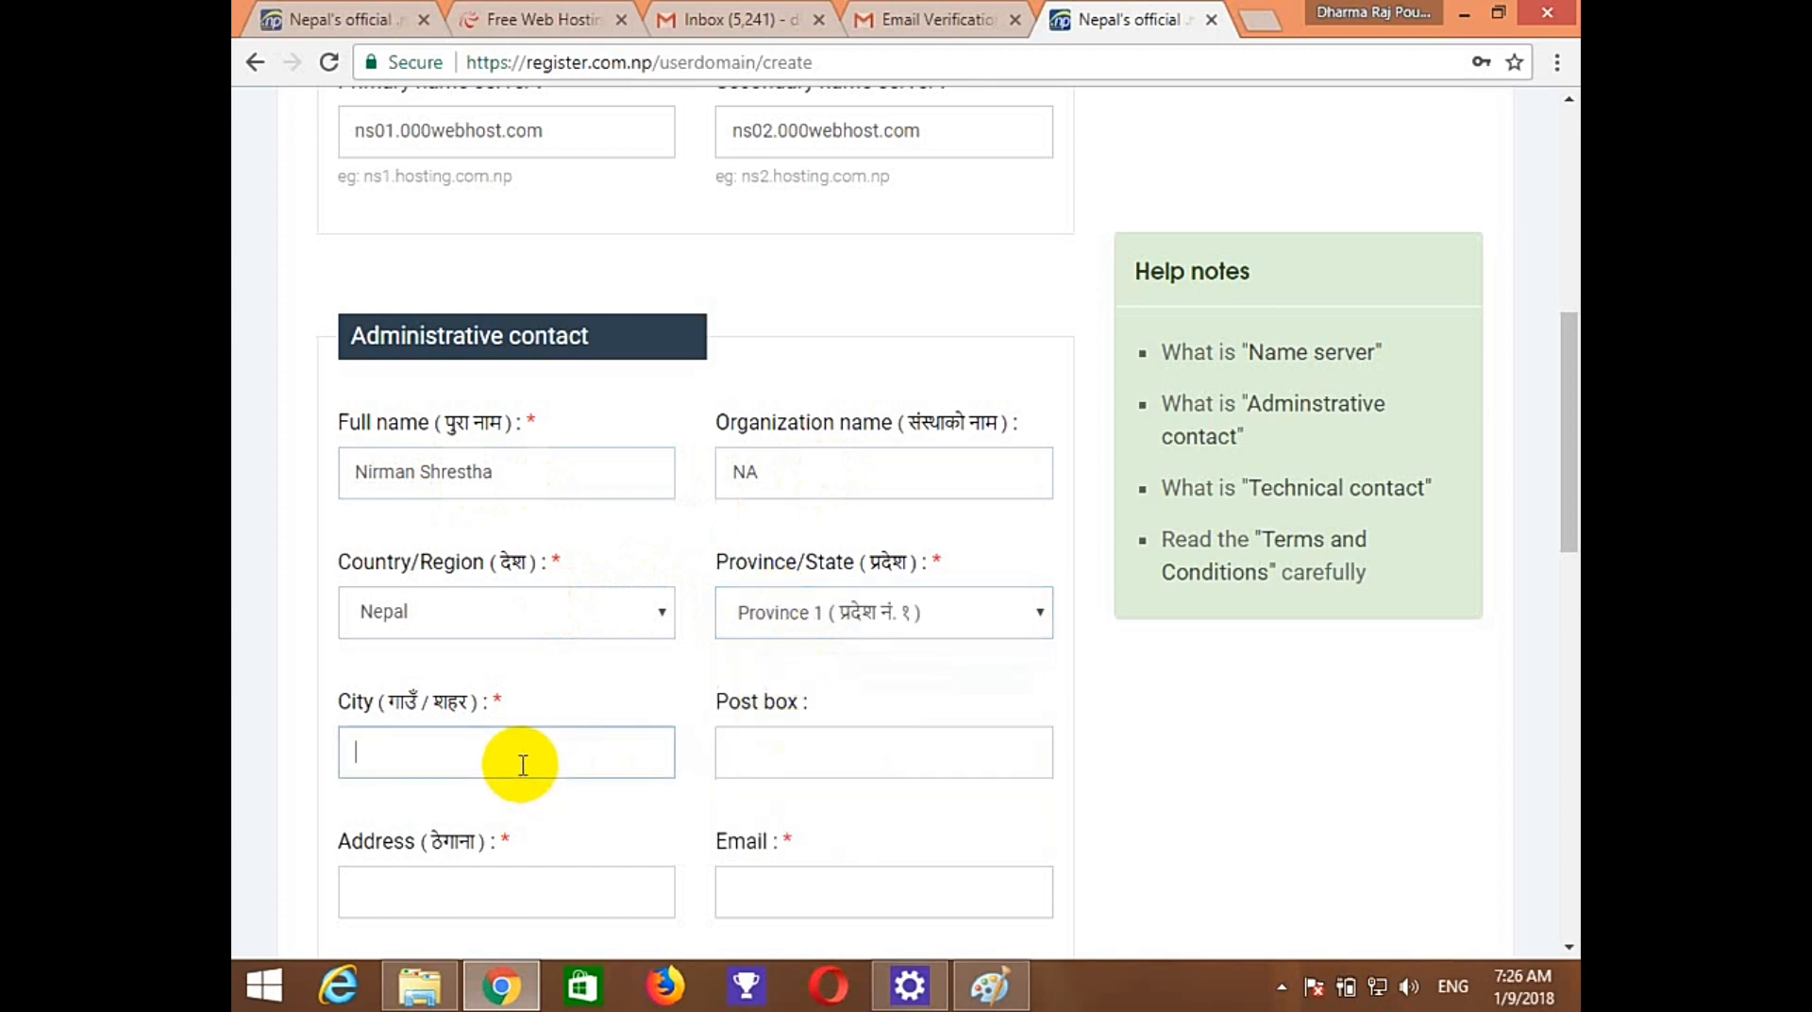
text(Jhapa)
key(Tab)
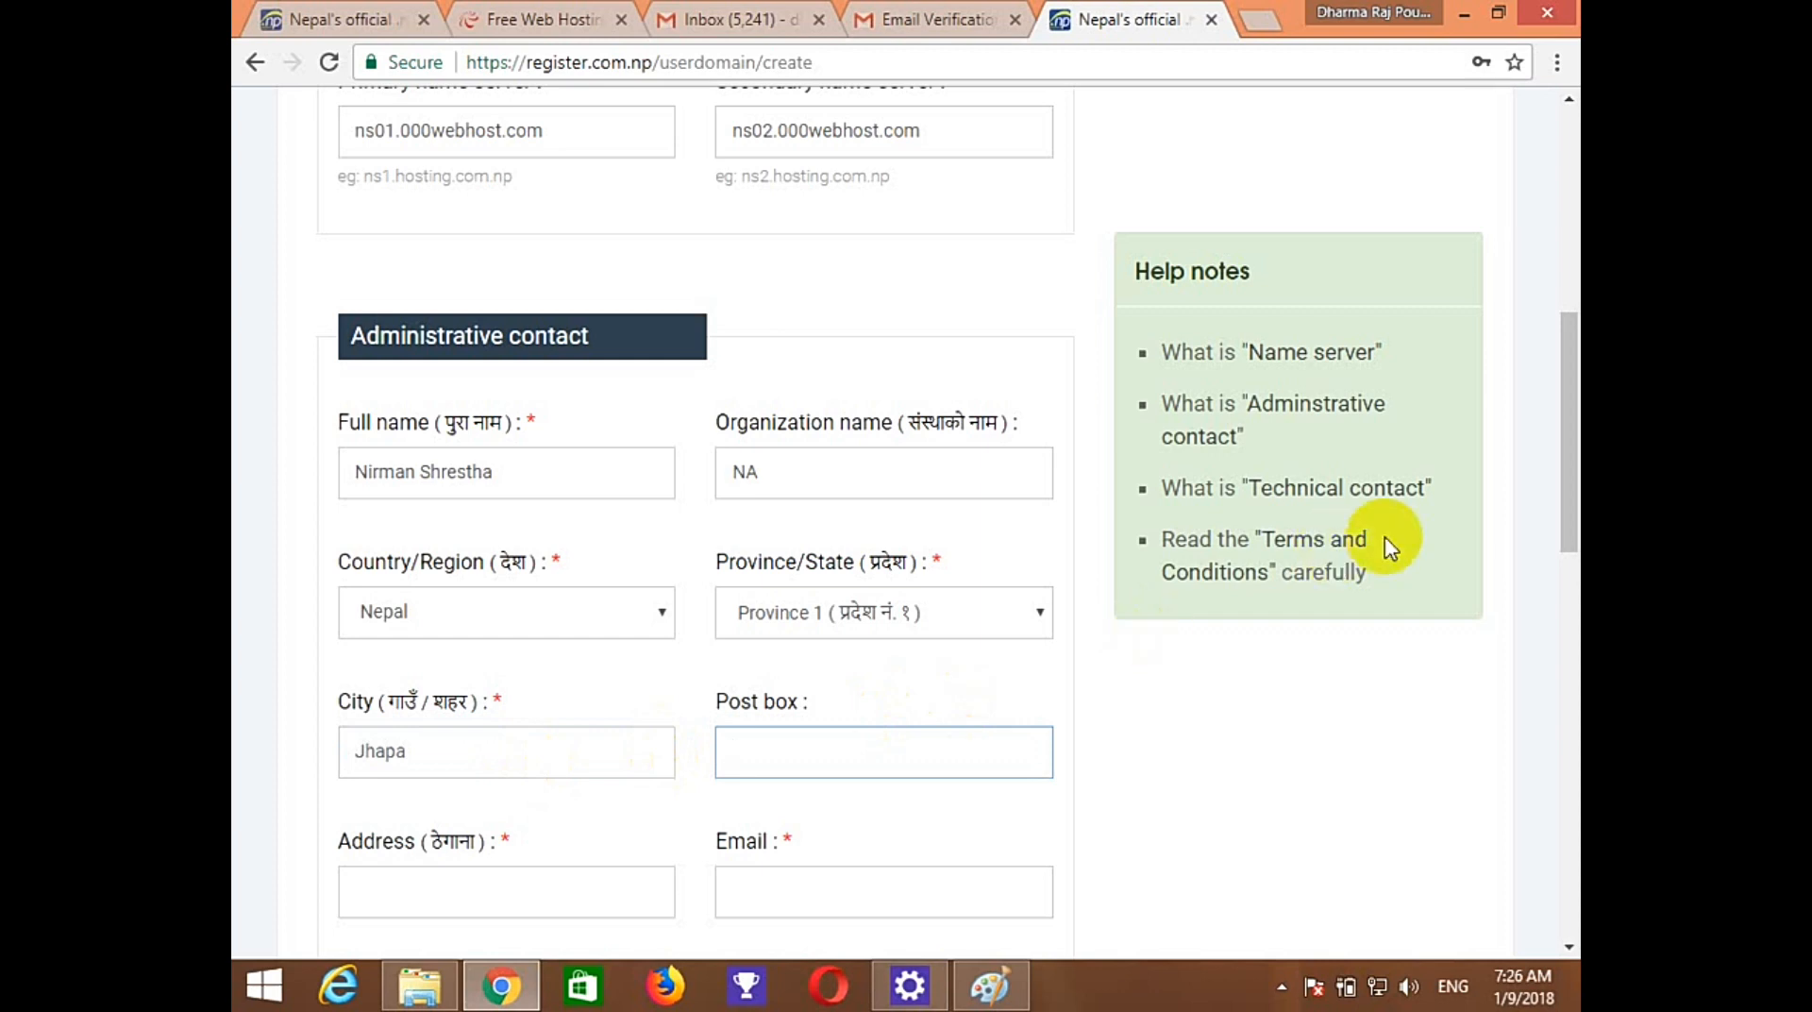
drag(1557, 491, 1553, 532)
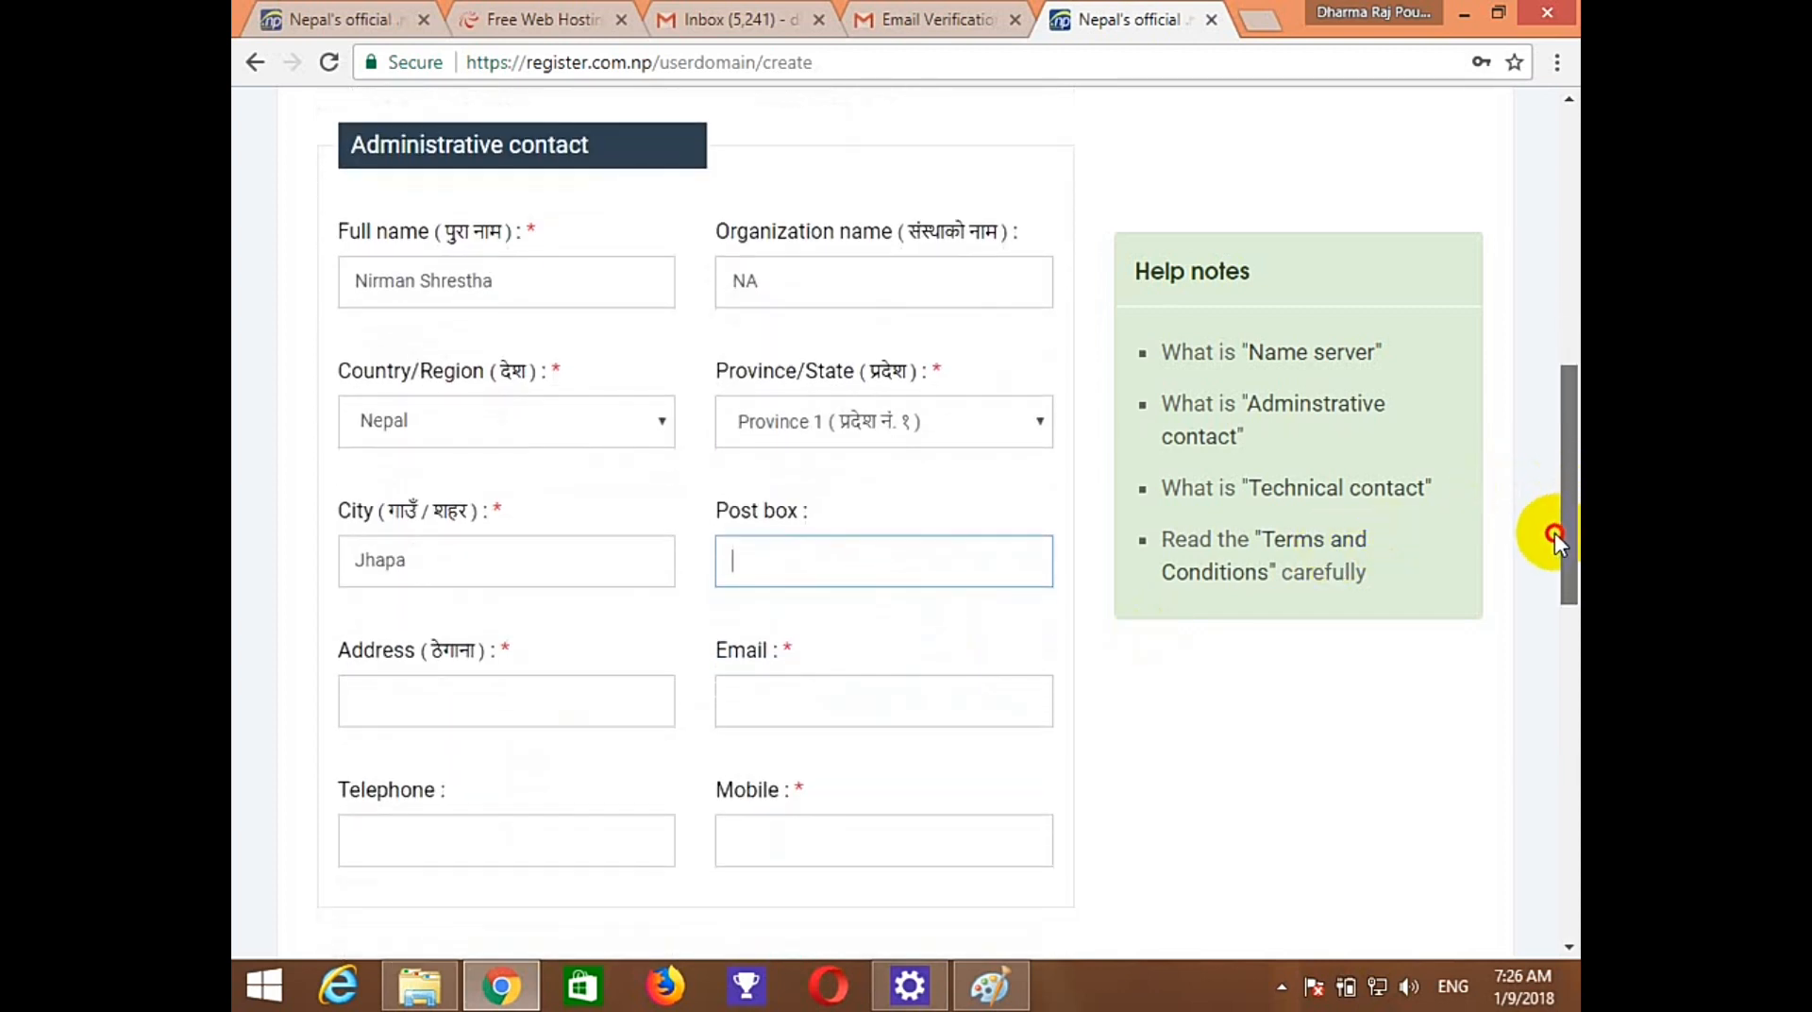
Add the street address, e-mail and telephone number, reusing the telephone as the mobile number.
click(441, 702)
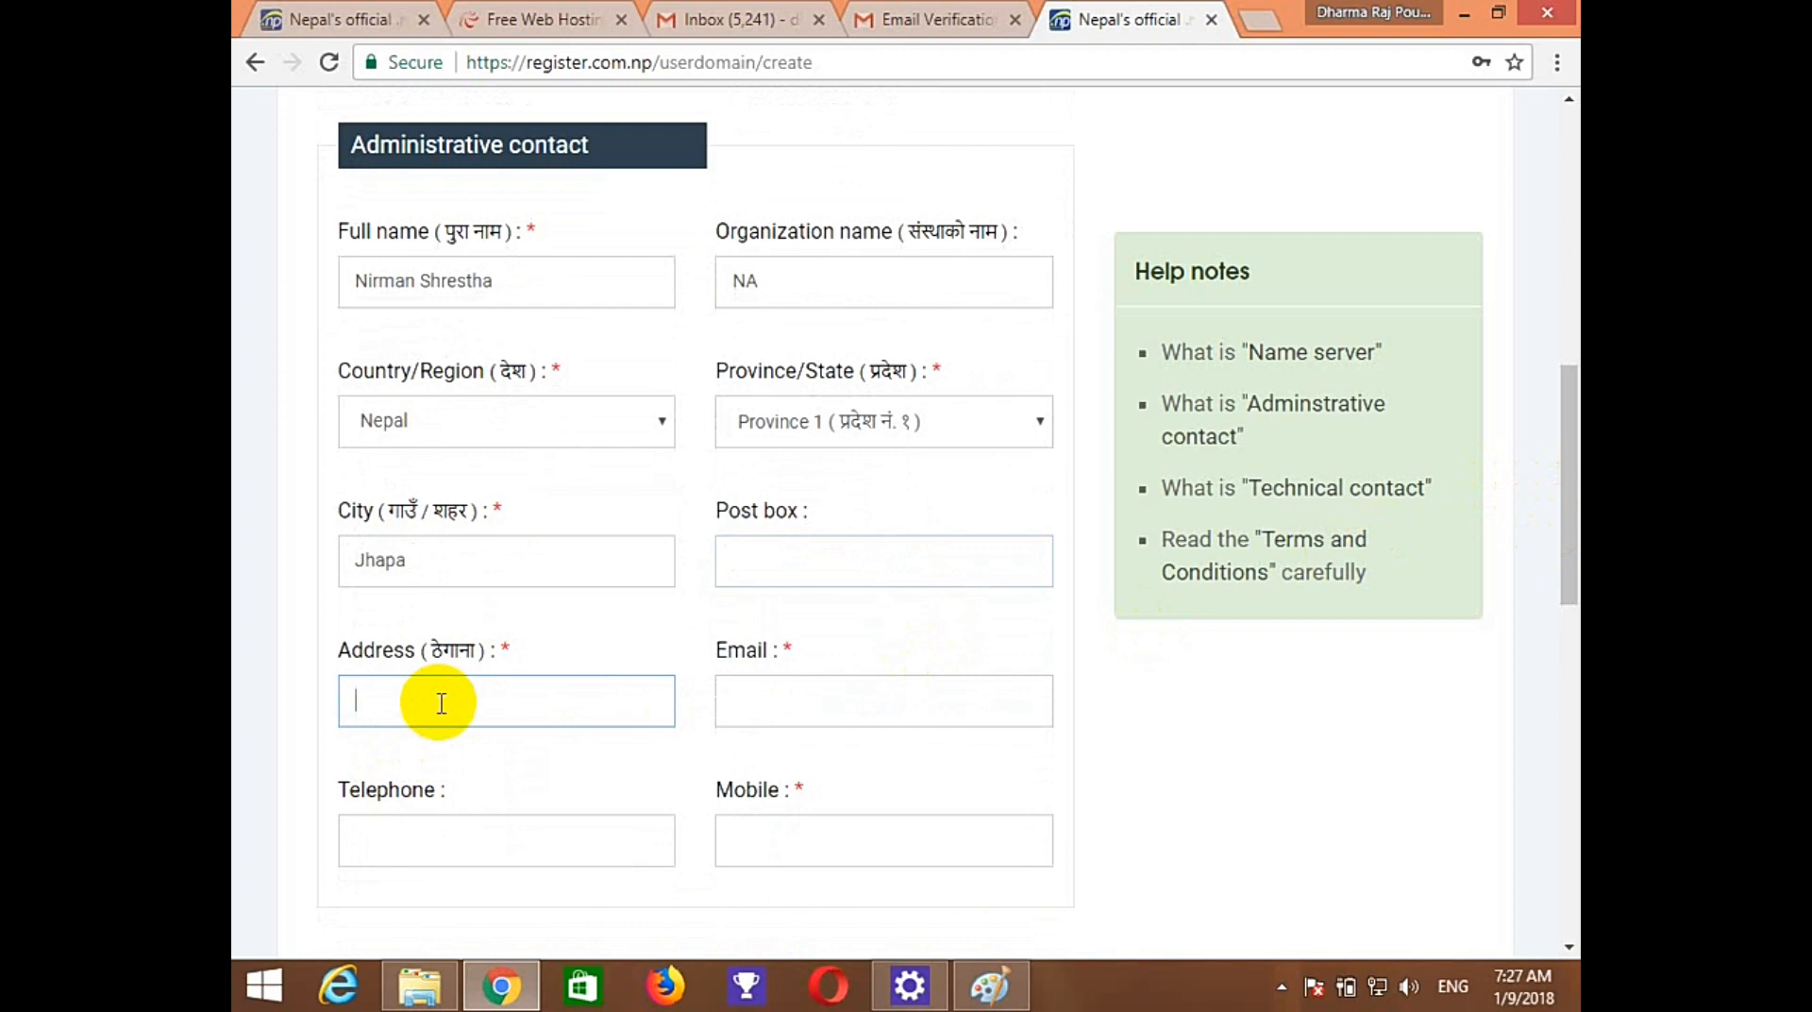
text(Go)
key(BackSpace)
key(BackSpace)
key(Tab)
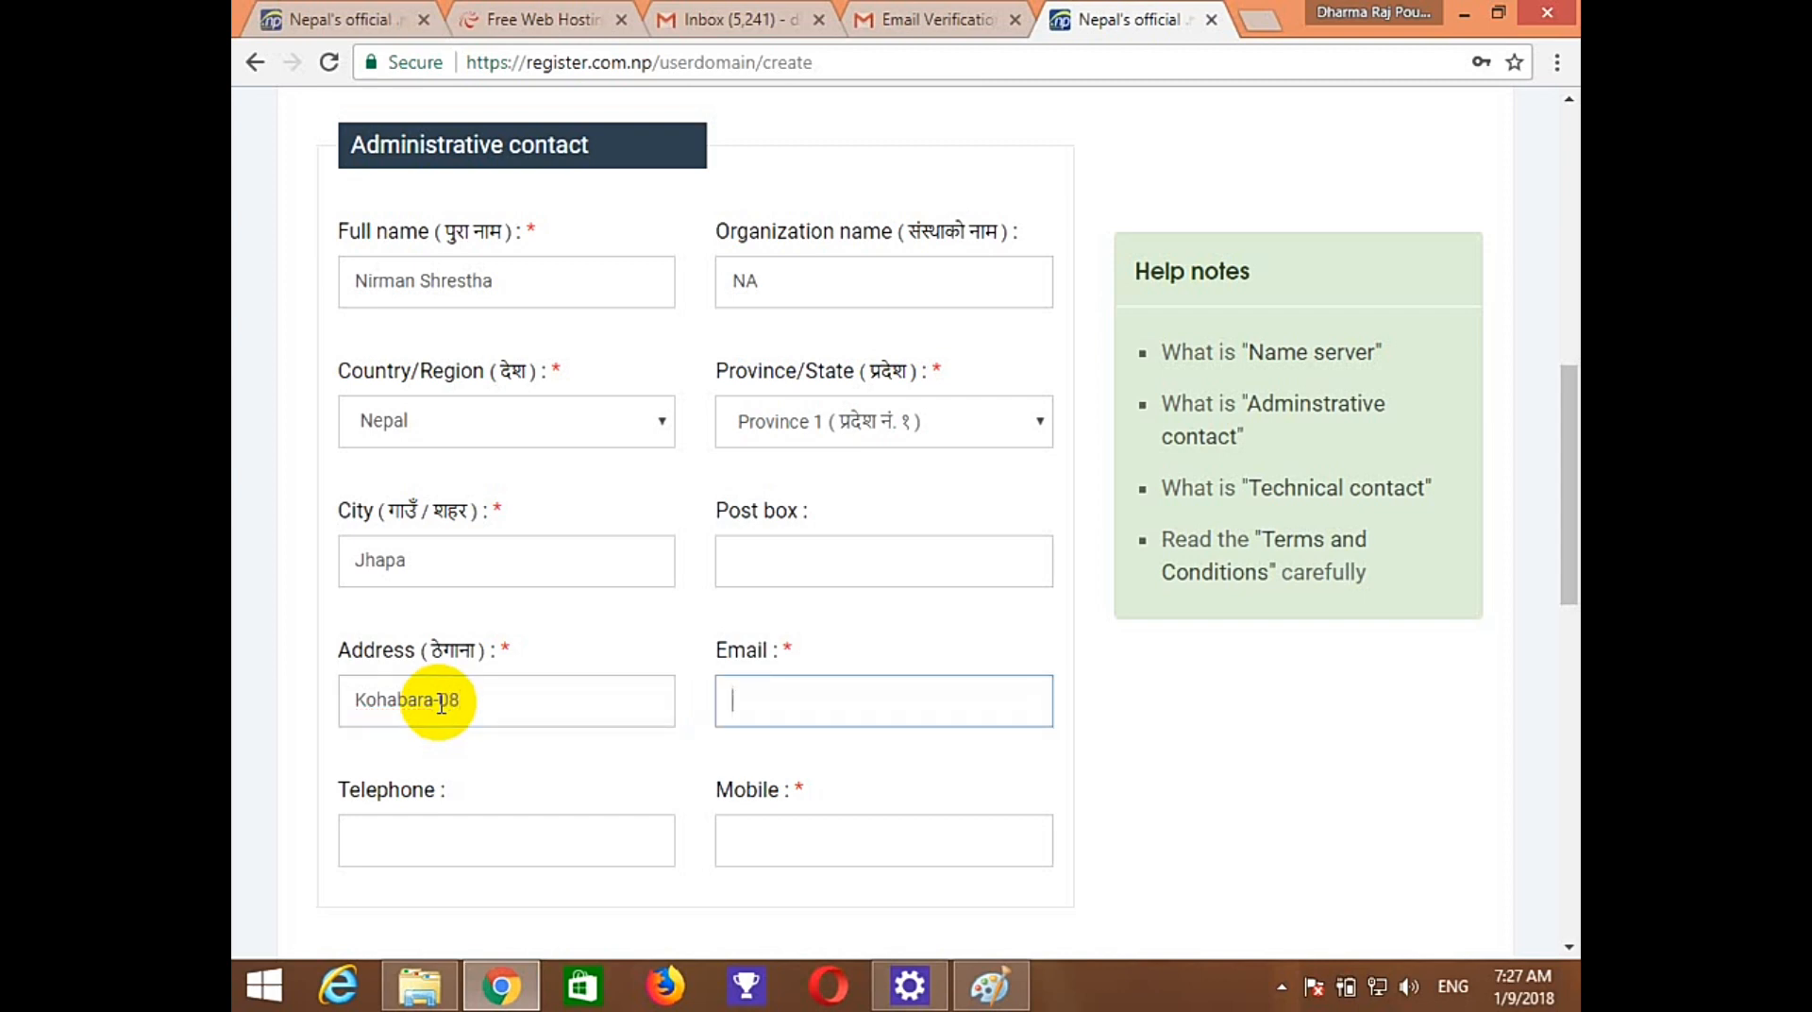
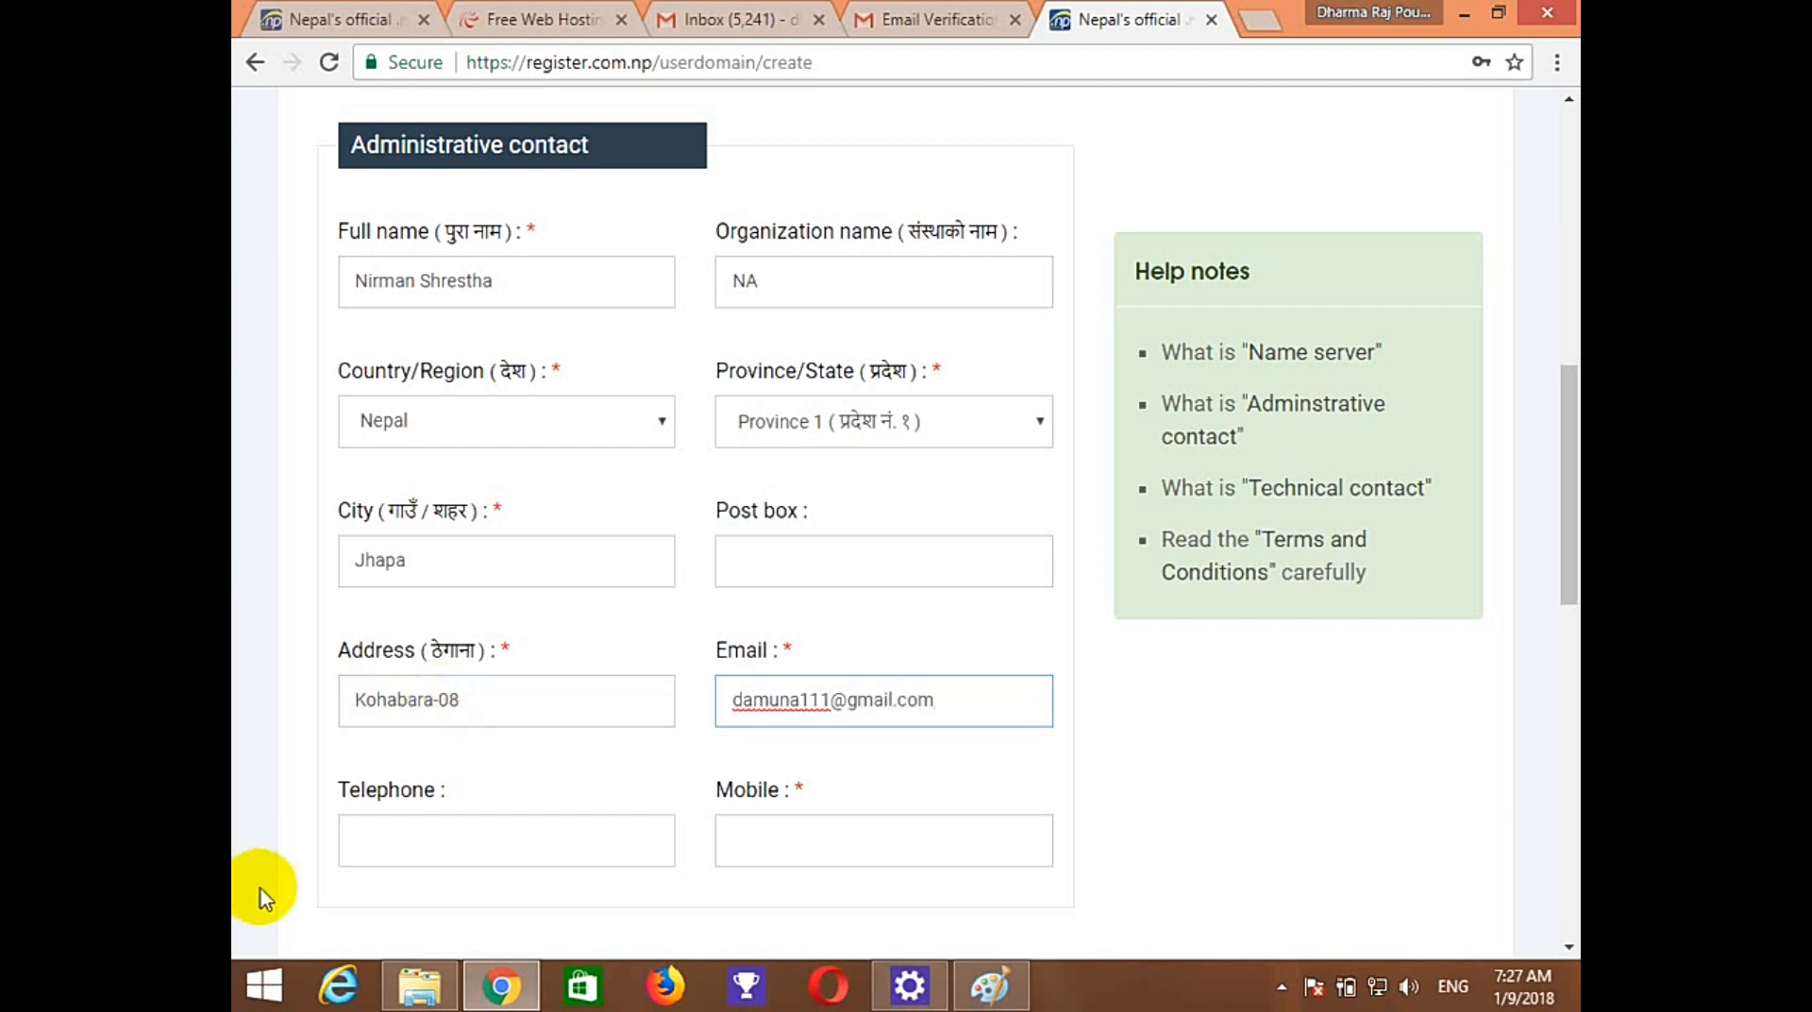
click(367, 856)
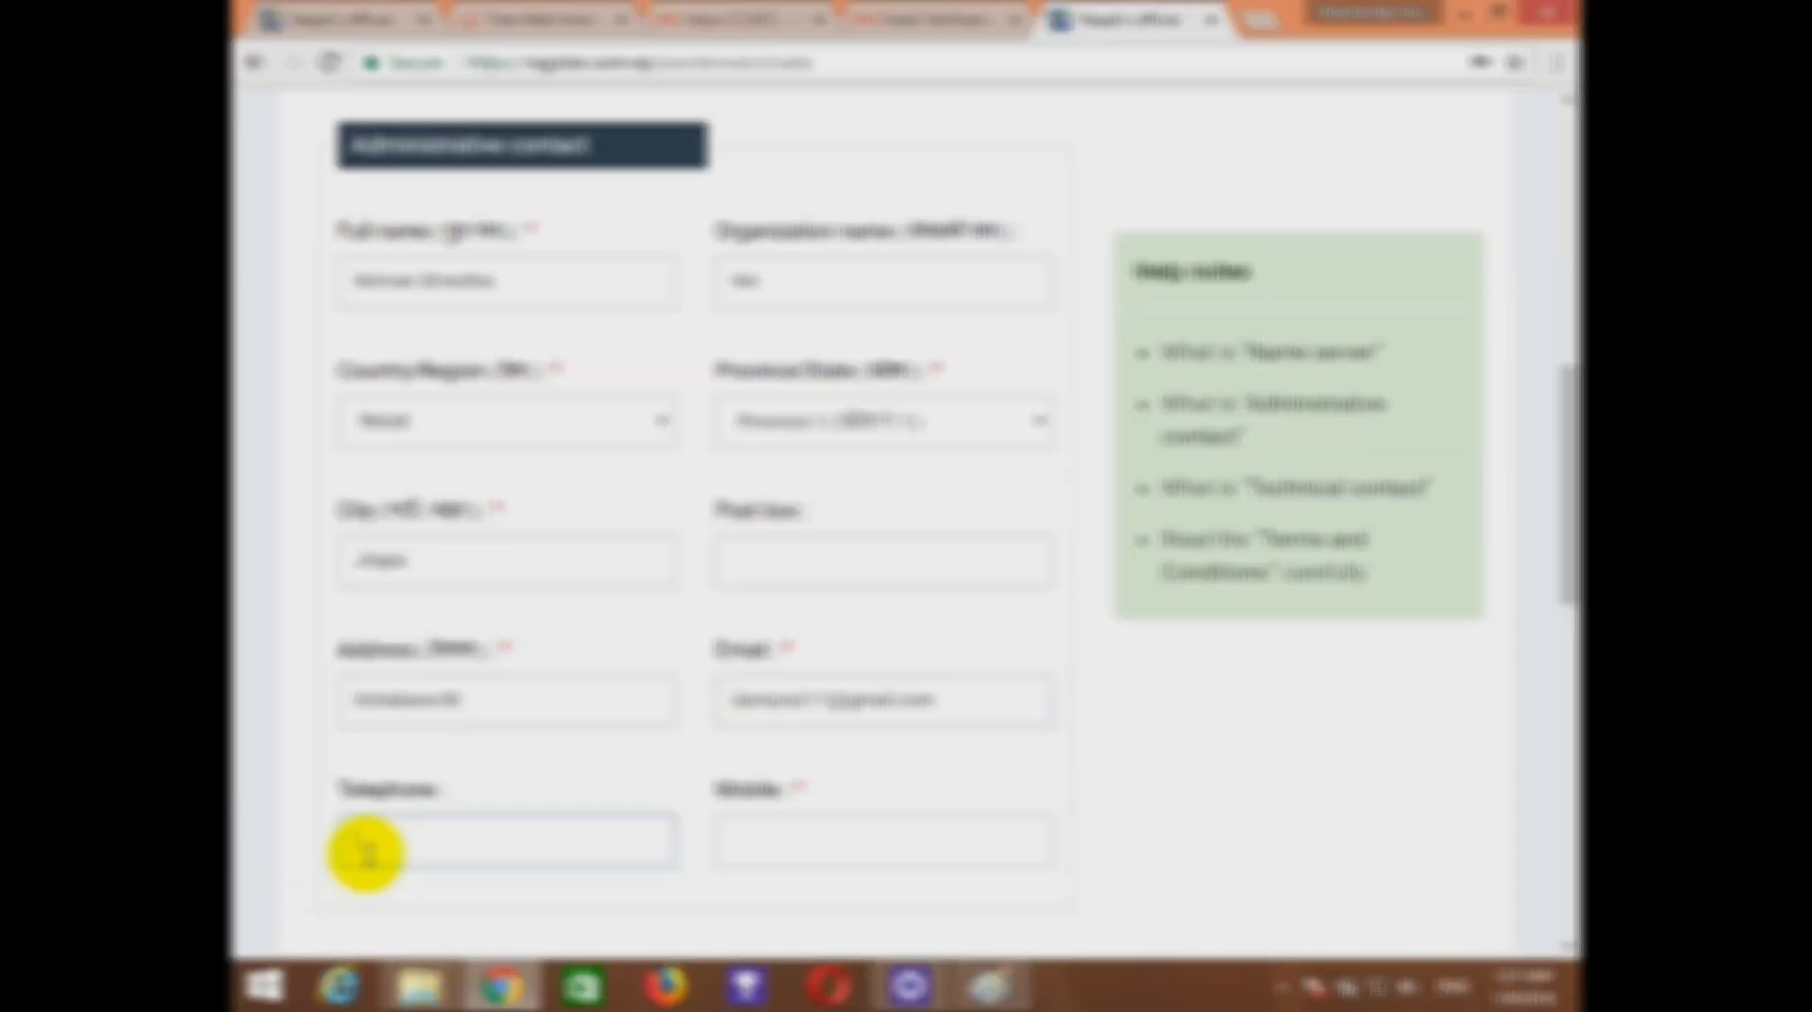
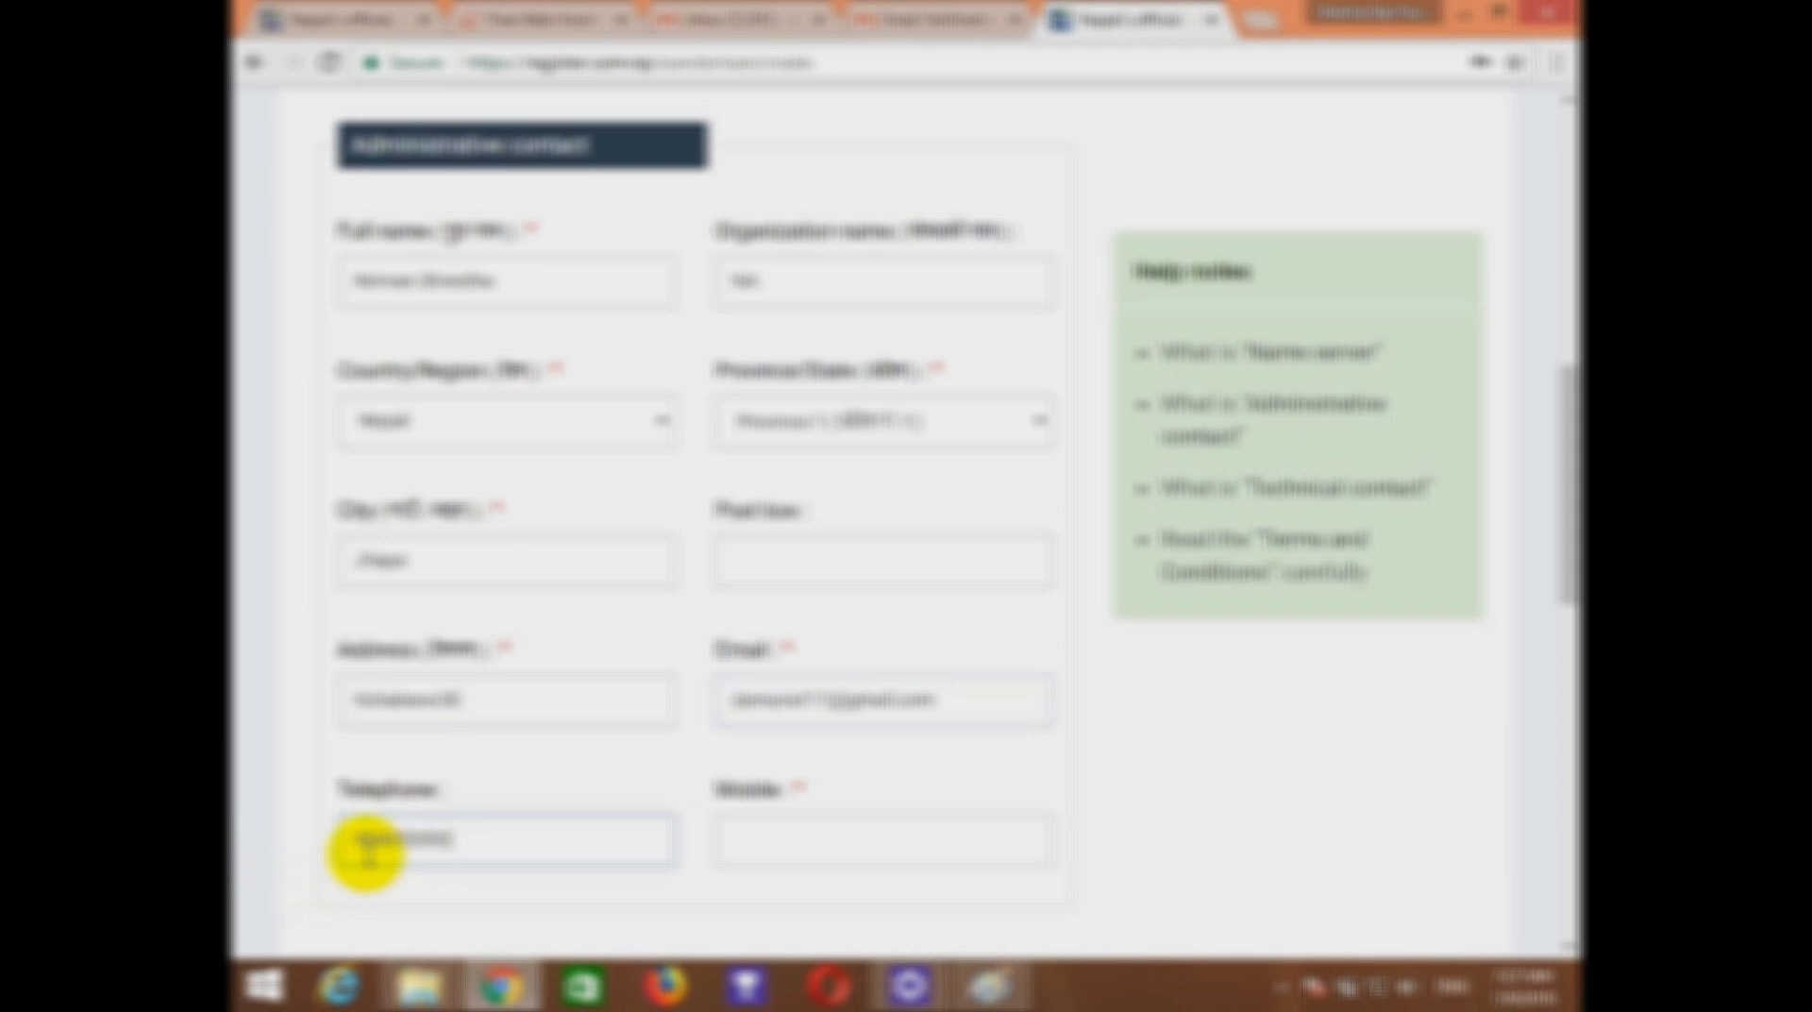
click(501, 850)
drag(500, 850, 243, 810)
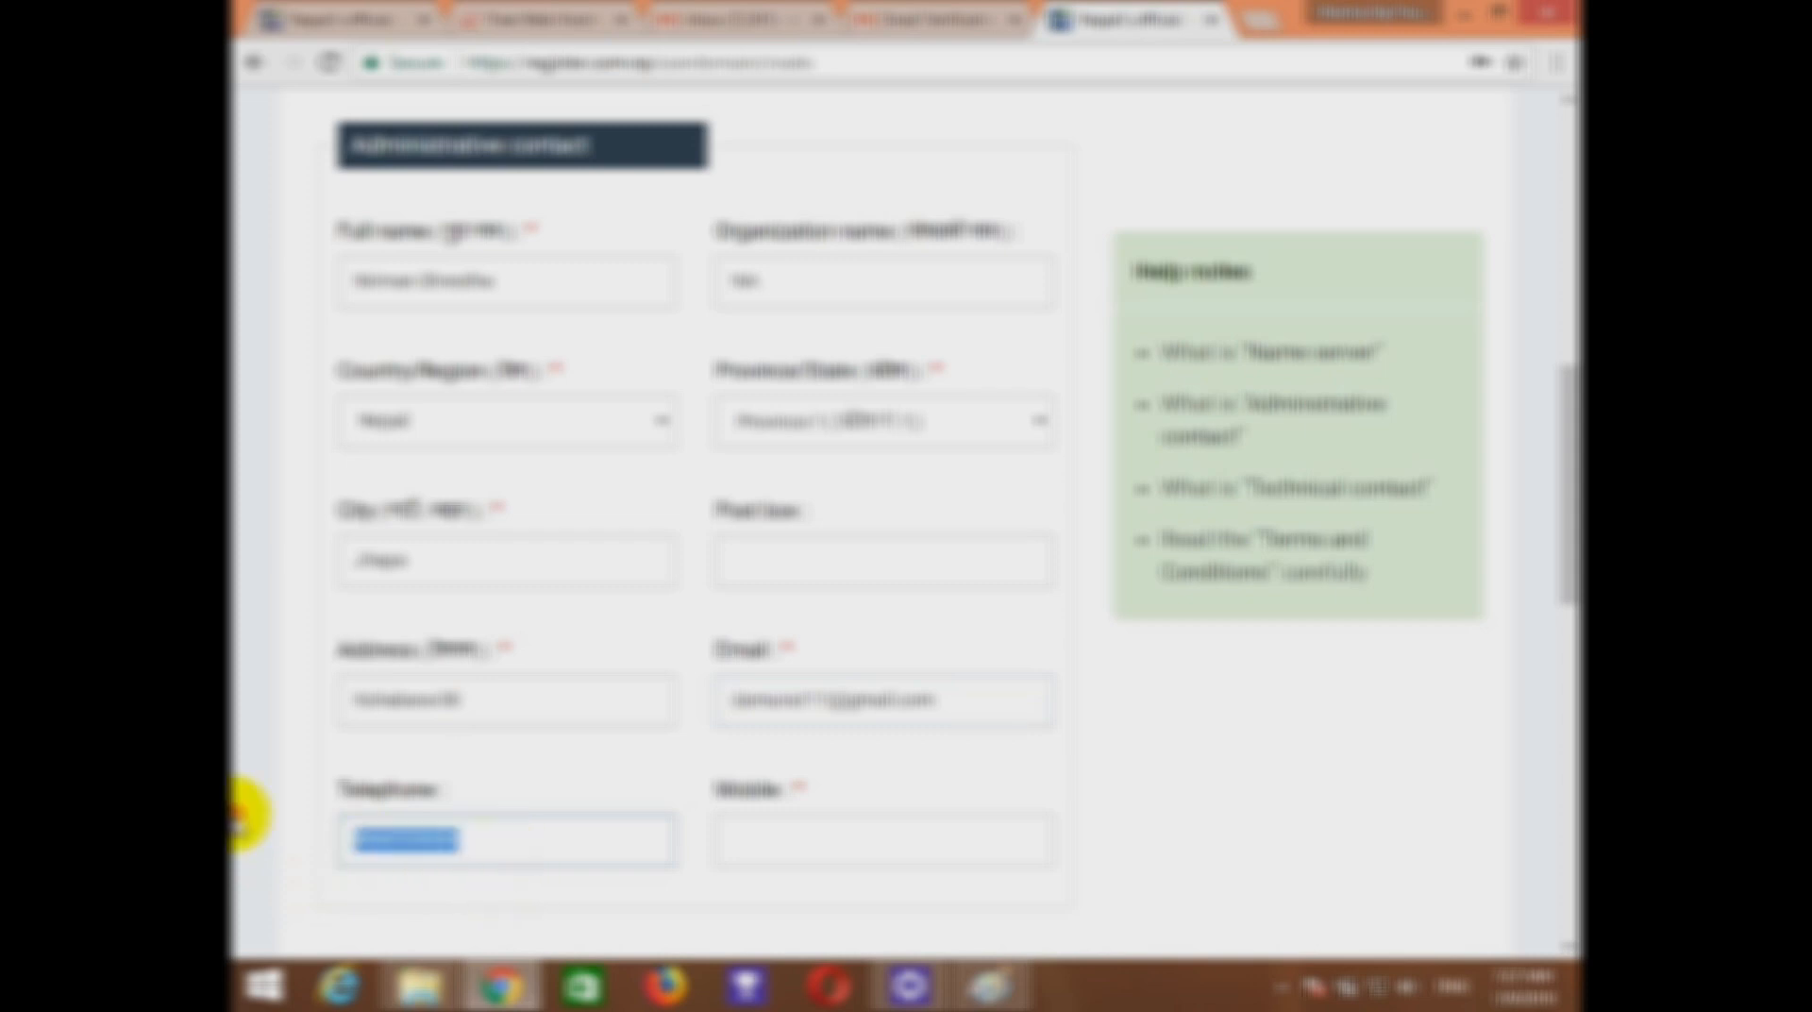
click(944, 833)
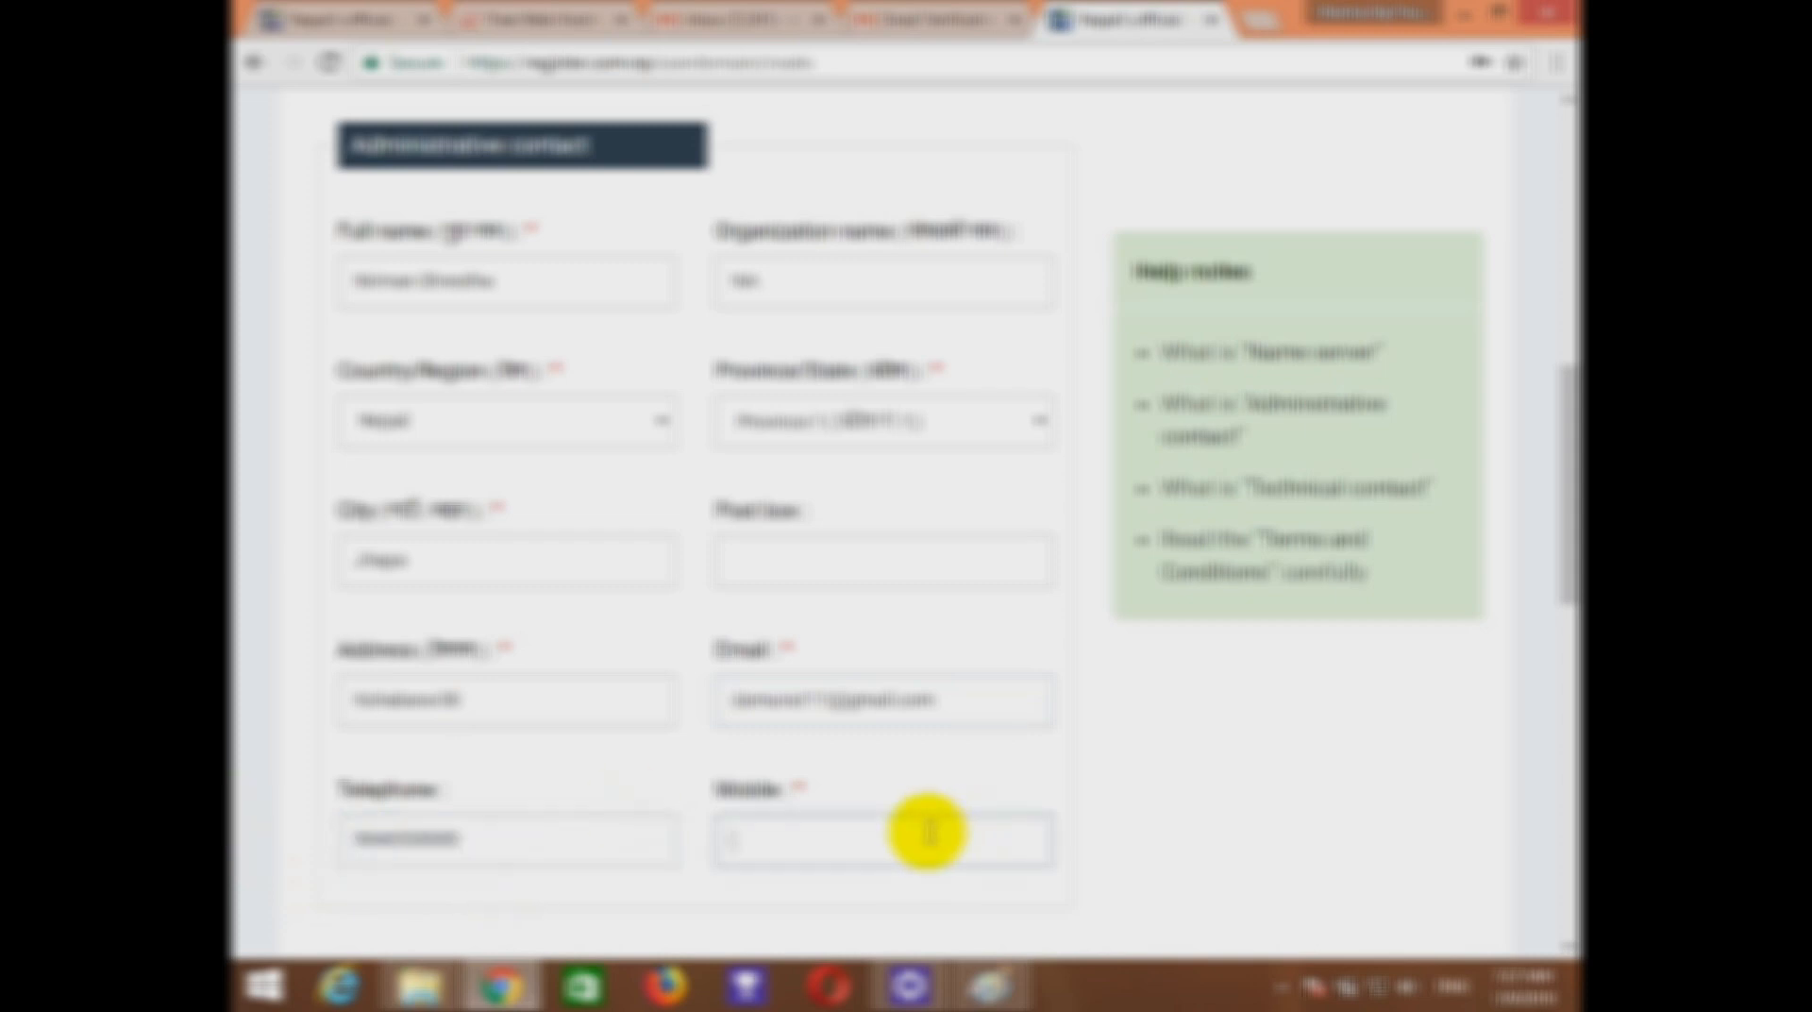
key(ctrl+v)
scroll(1085, 708, down, 4)
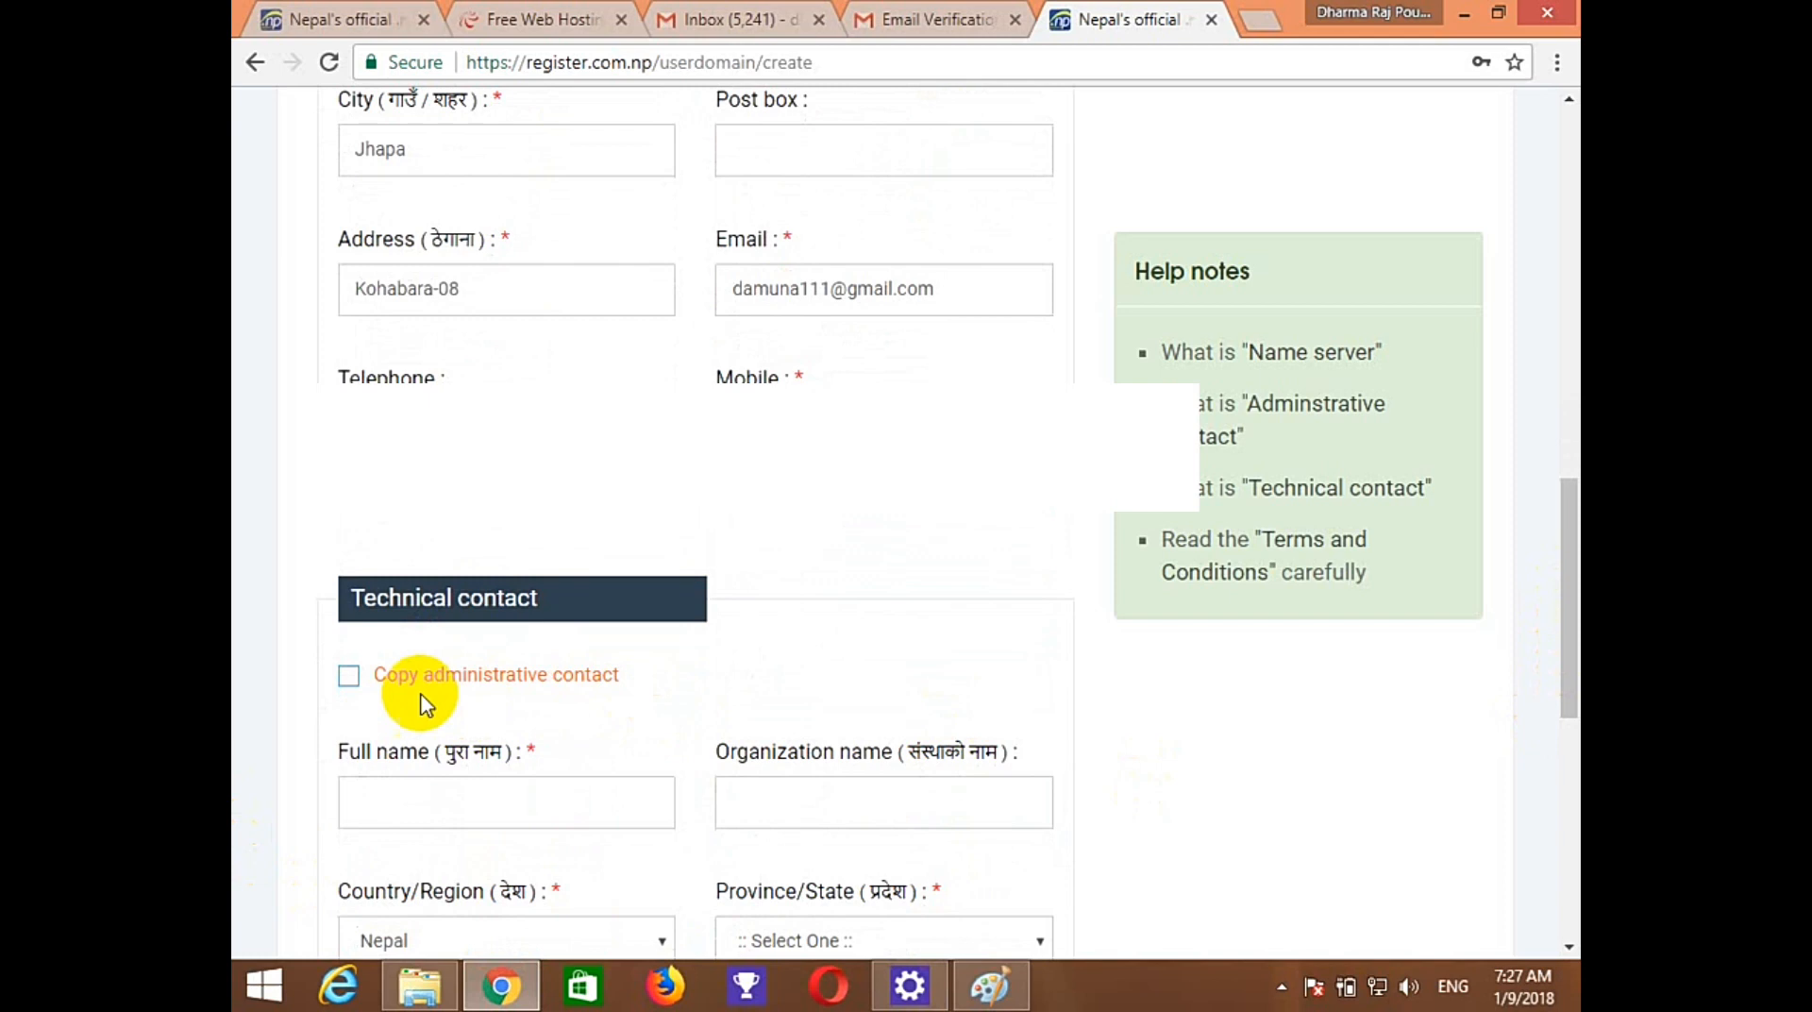
Copy the administrative contact into the technical contact and choose Save & Continue.
click(349, 676)
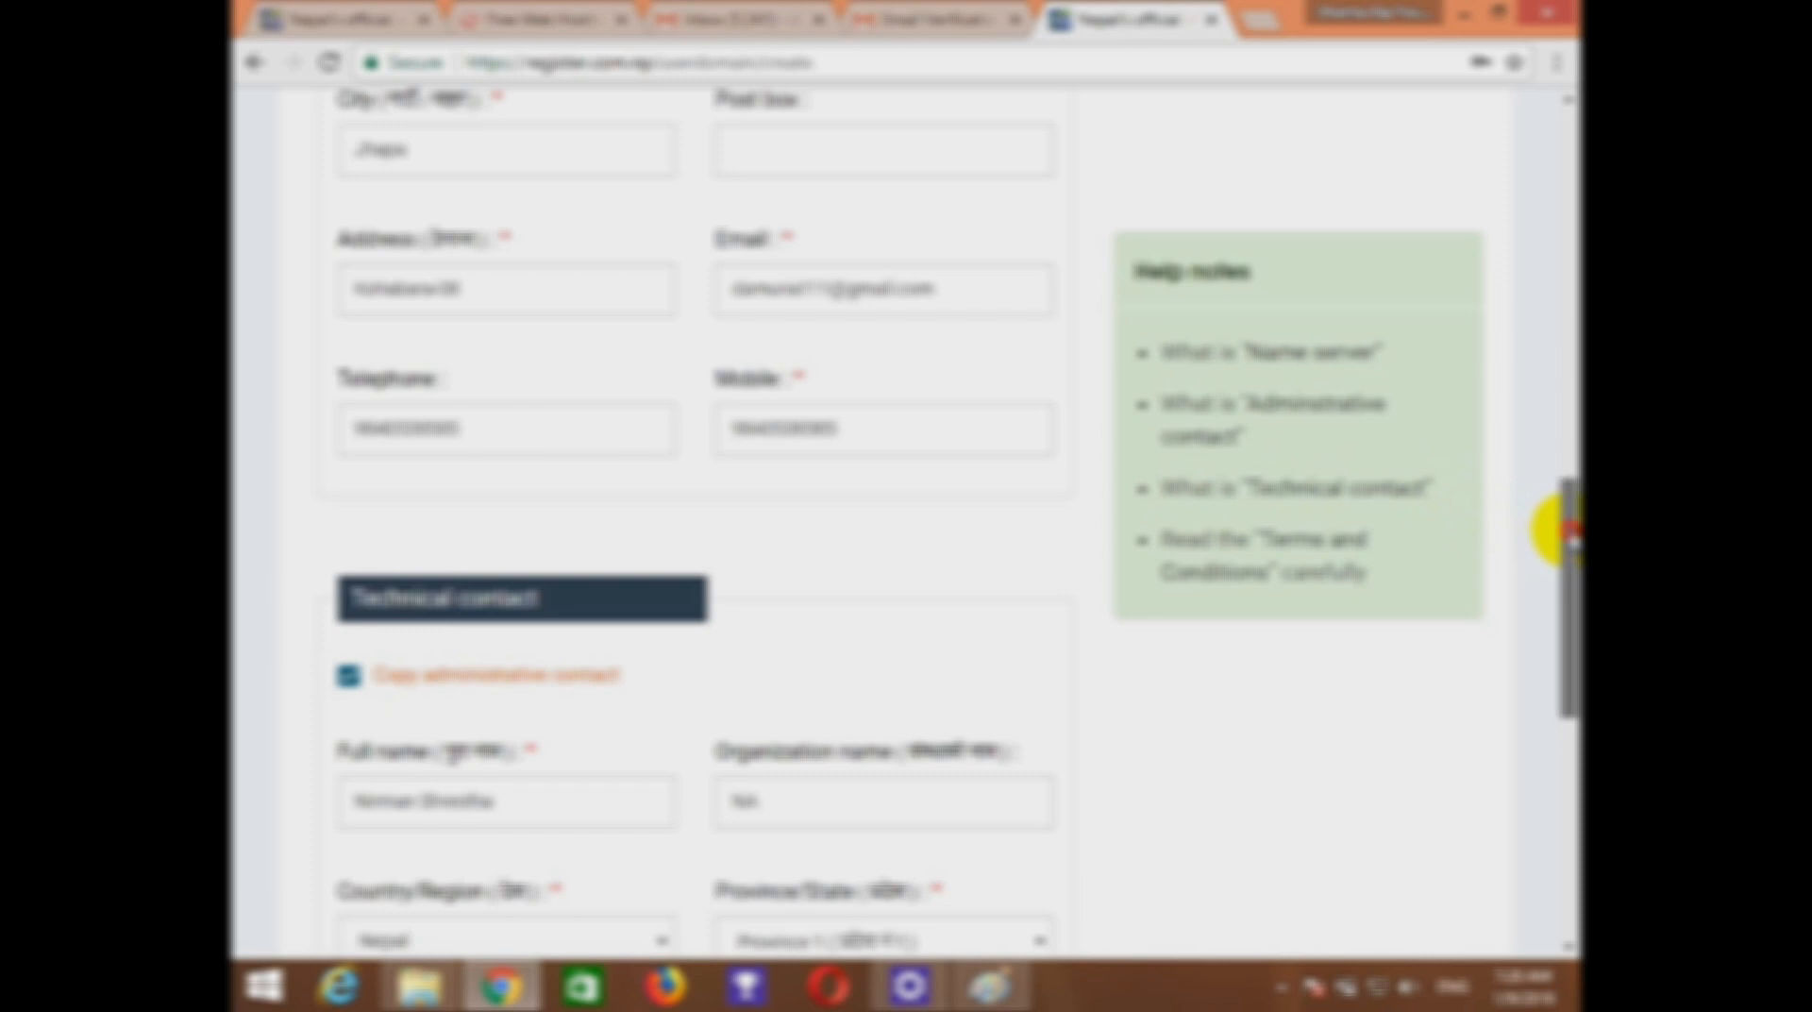
drag(1567, 521, 1548, 708)
scroll(554, 696, down, 1)
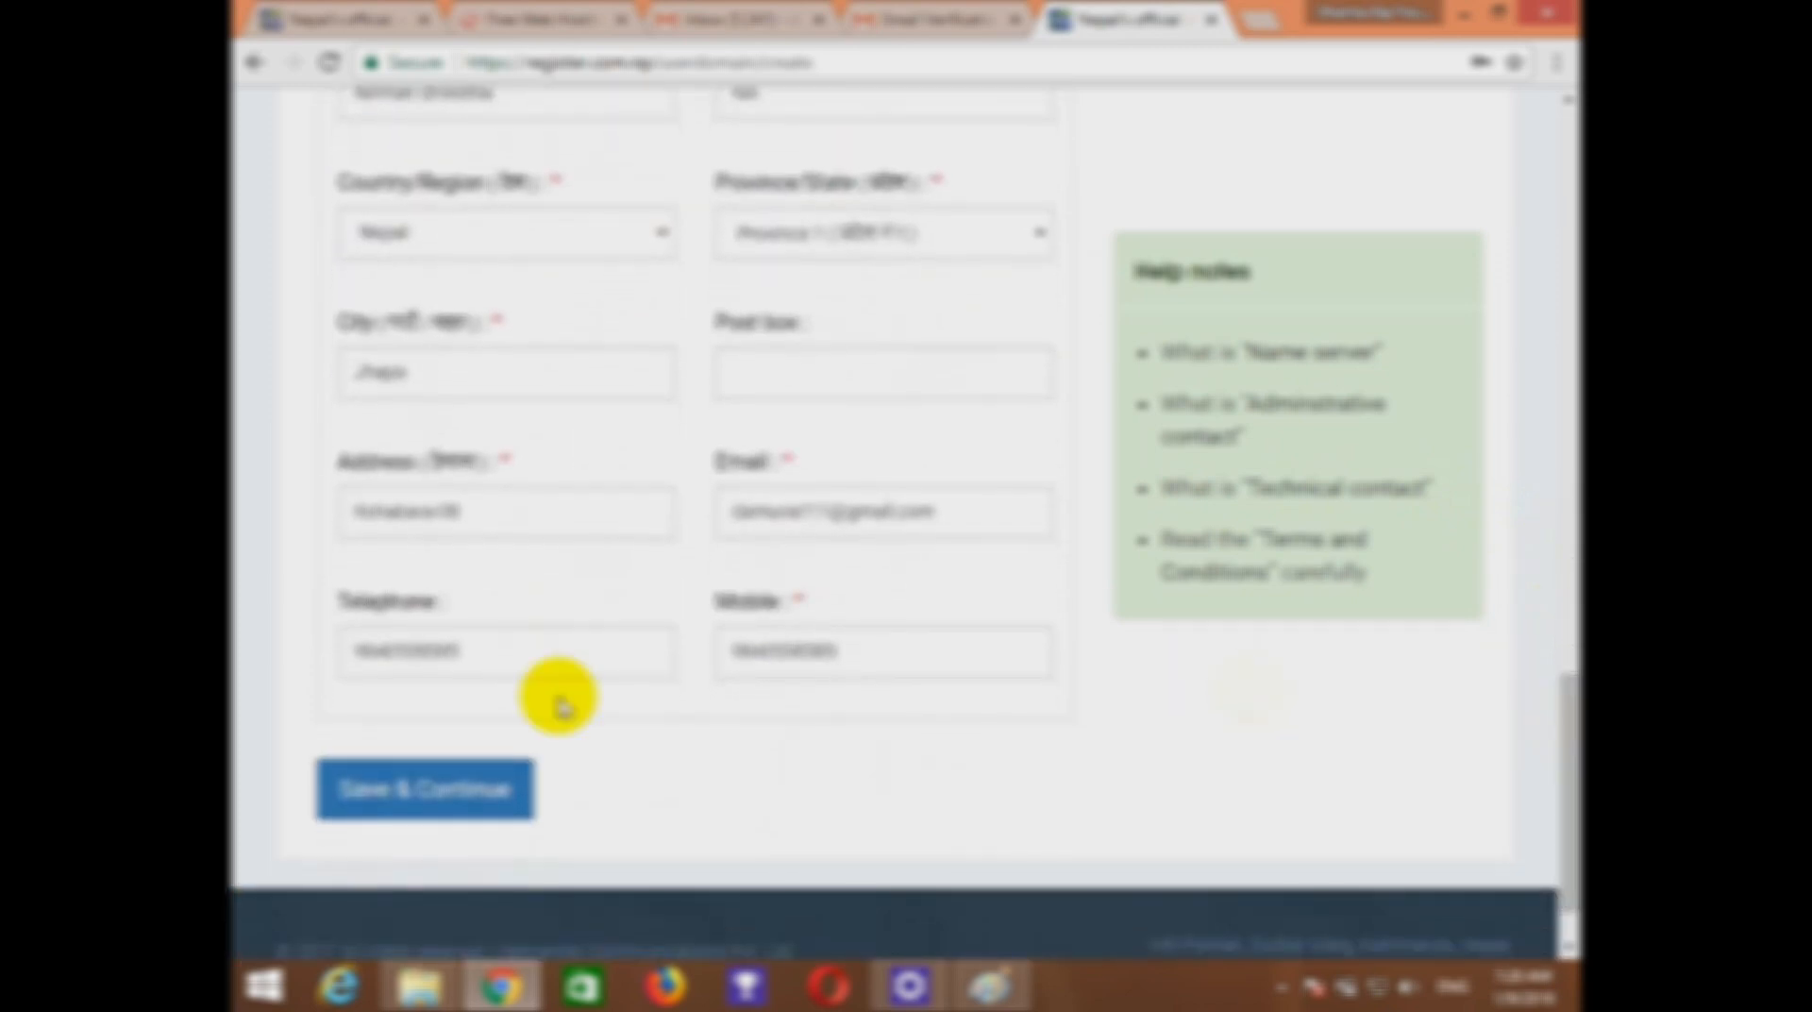
click(492, 771)
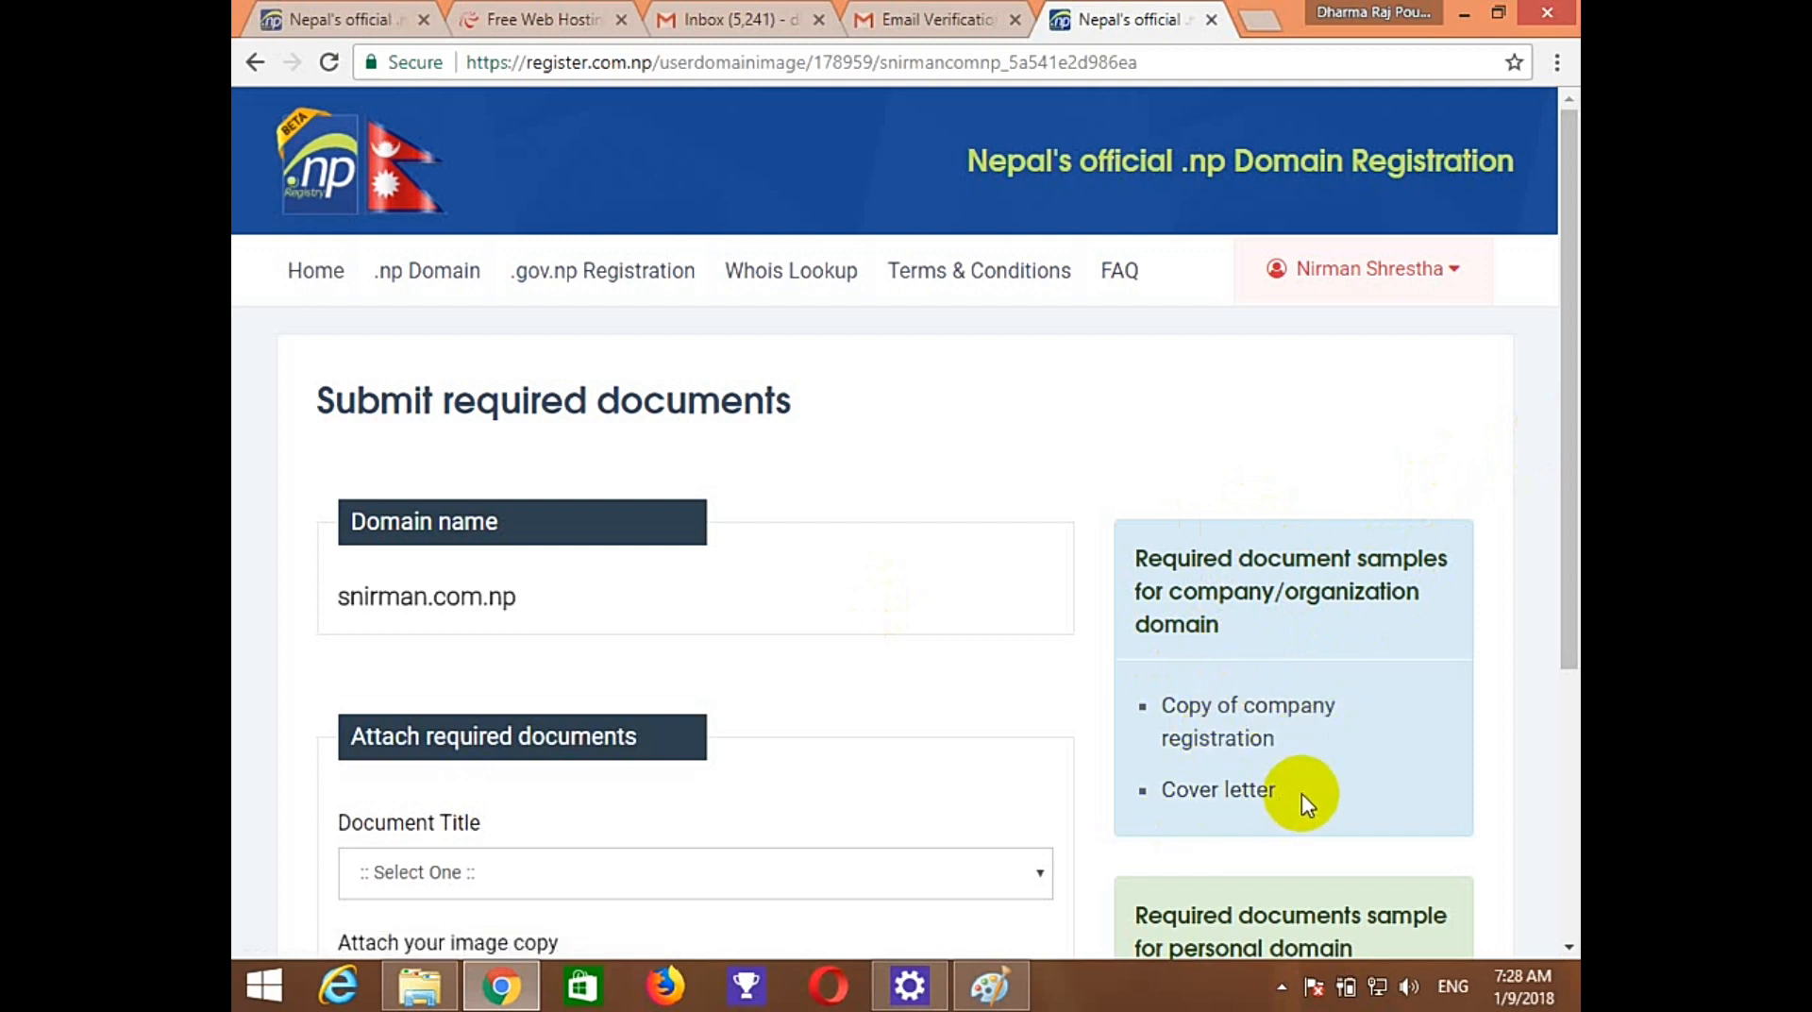
Choose Cover letter, attach snirman.com.np_Requrest_Letter from Documents and save the image.
drag(1557, 600, 1548, 760)
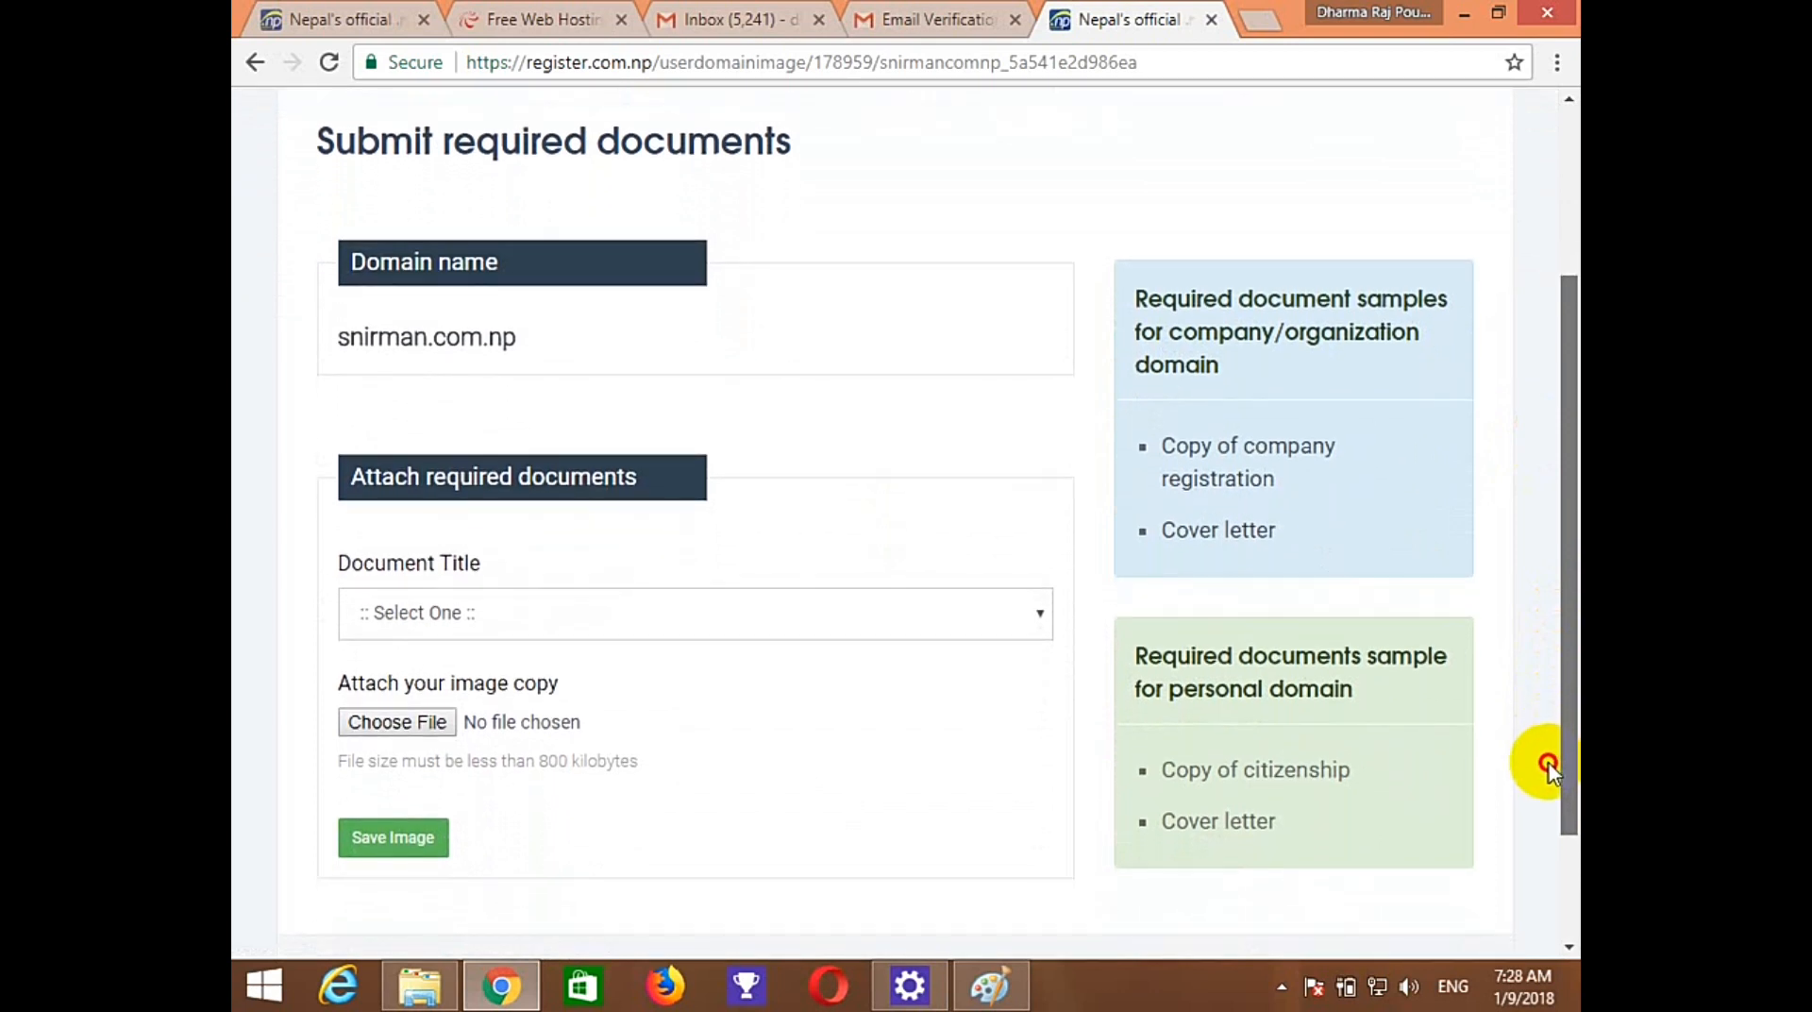
click(695, 623)
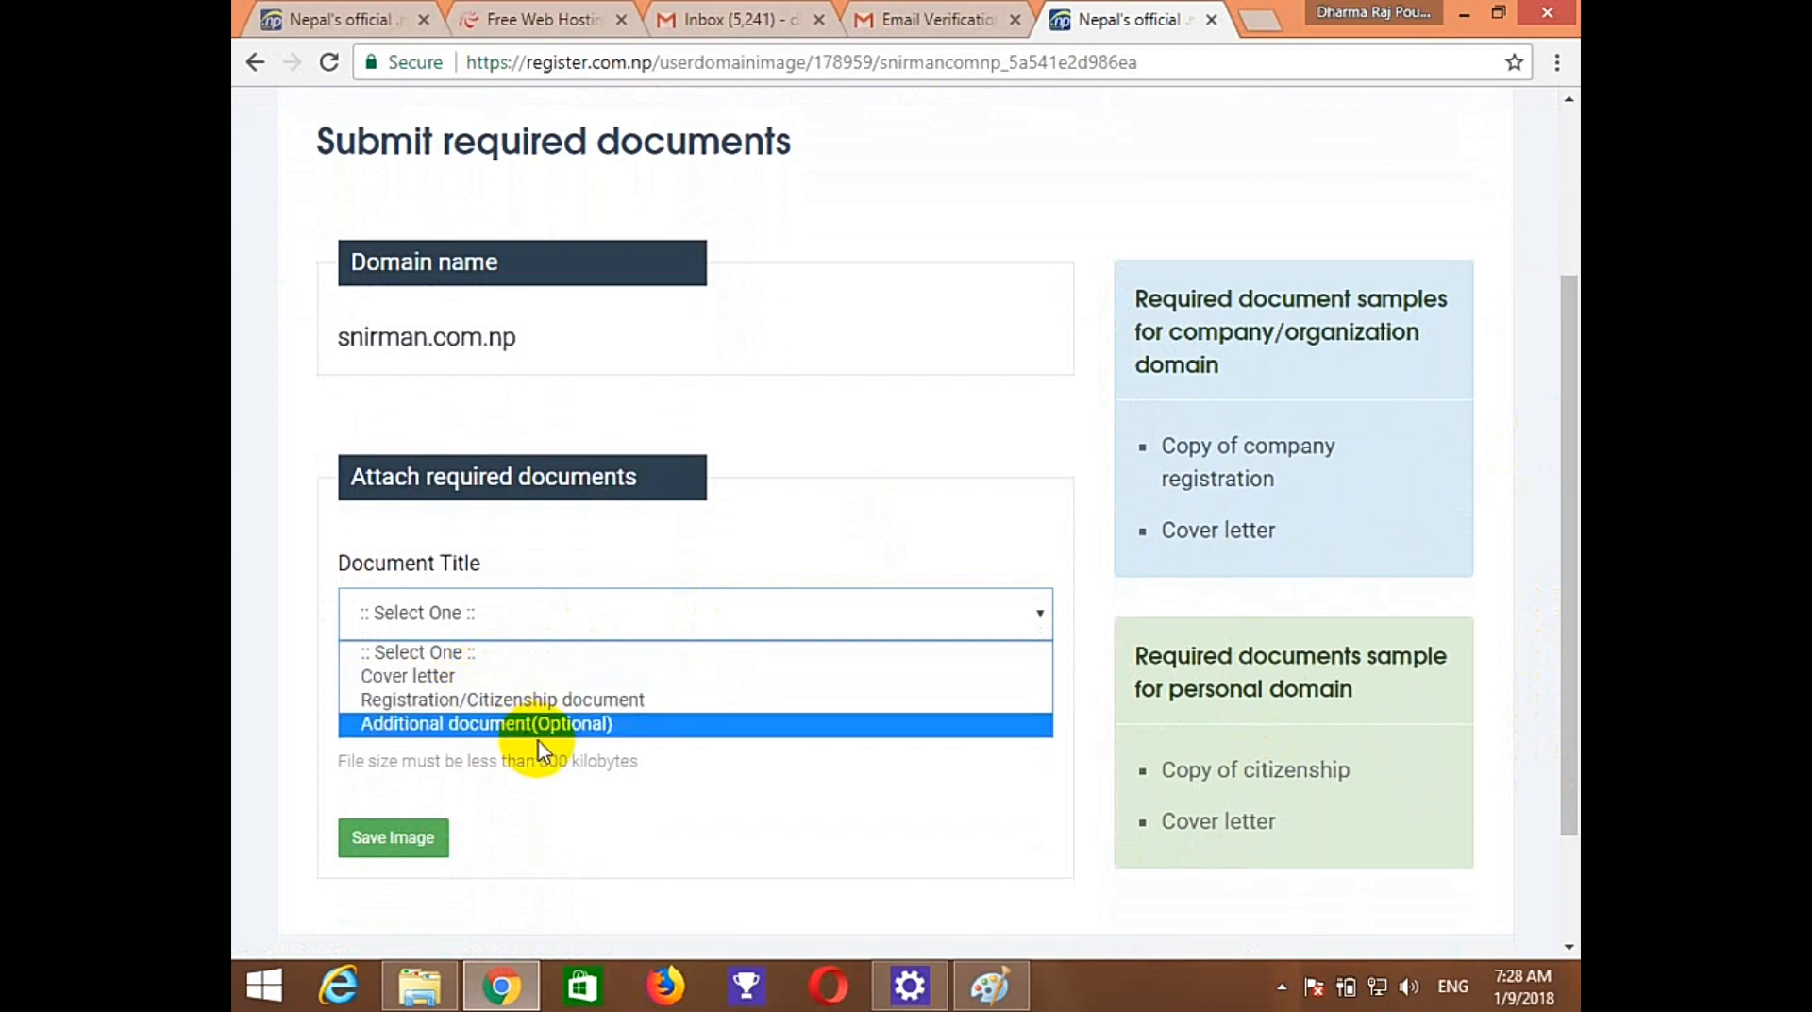
click(419, 676)
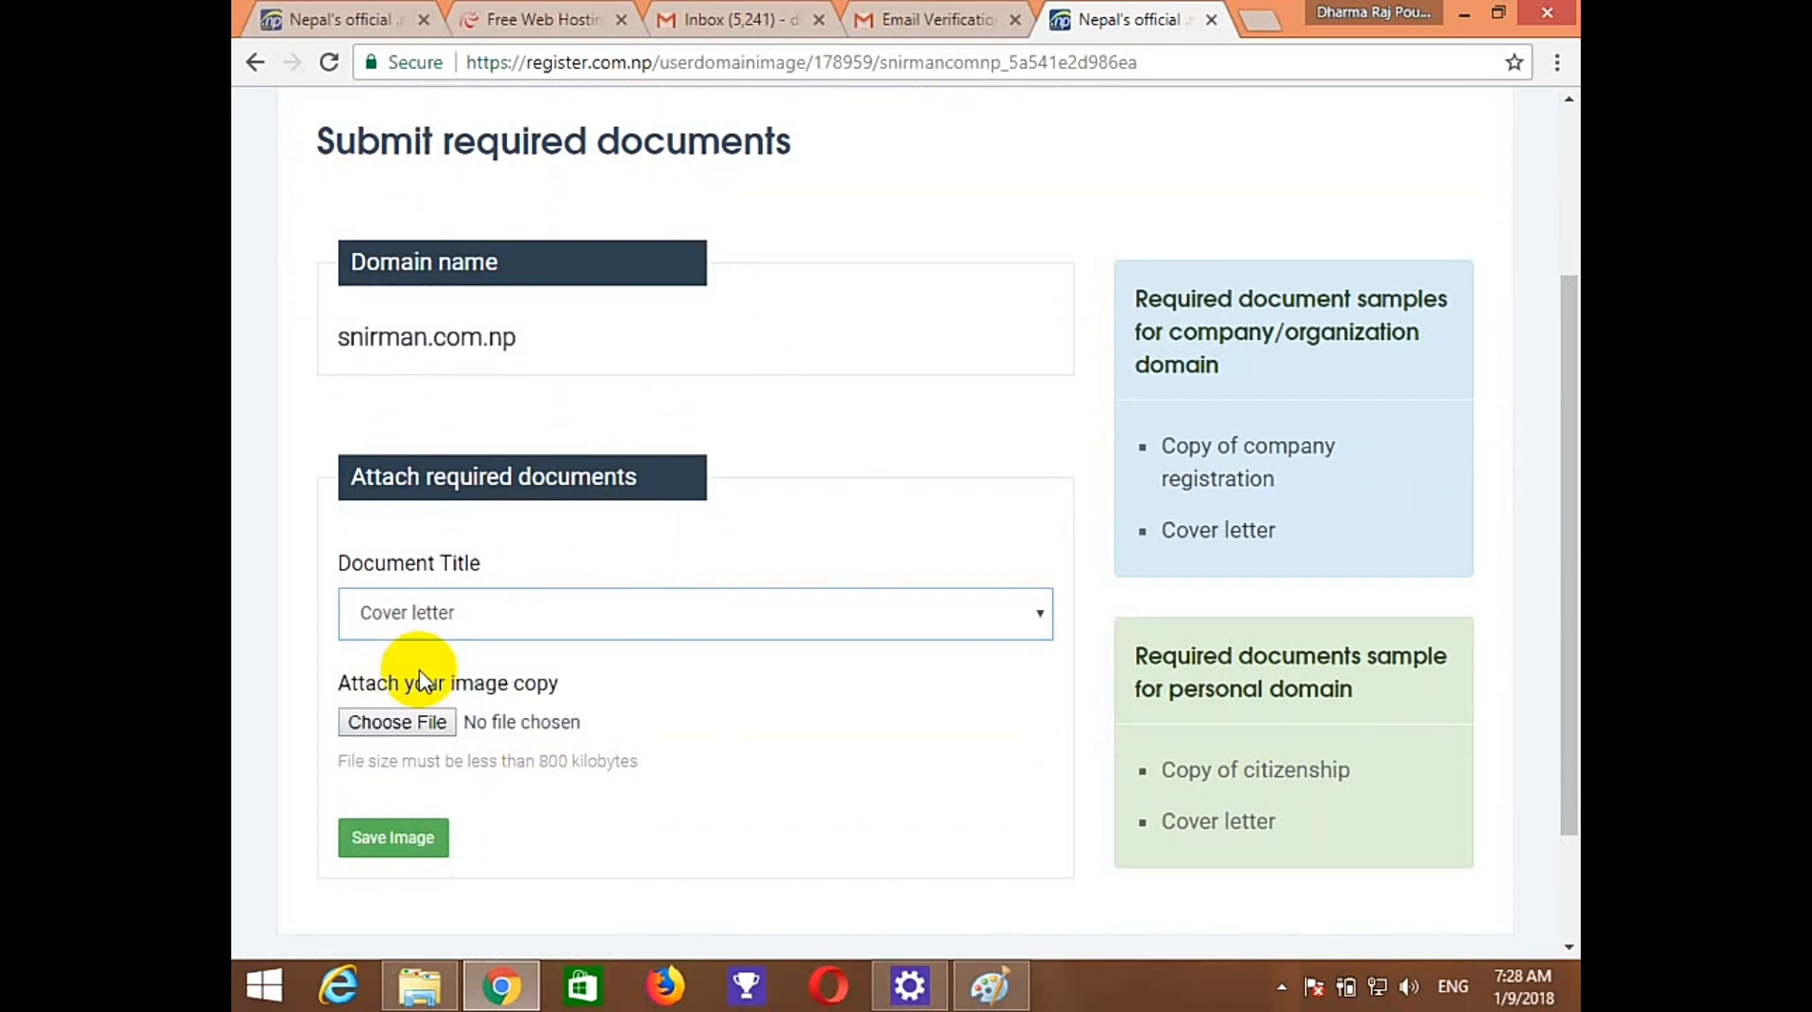
click(376, 729)
click(377, 723)
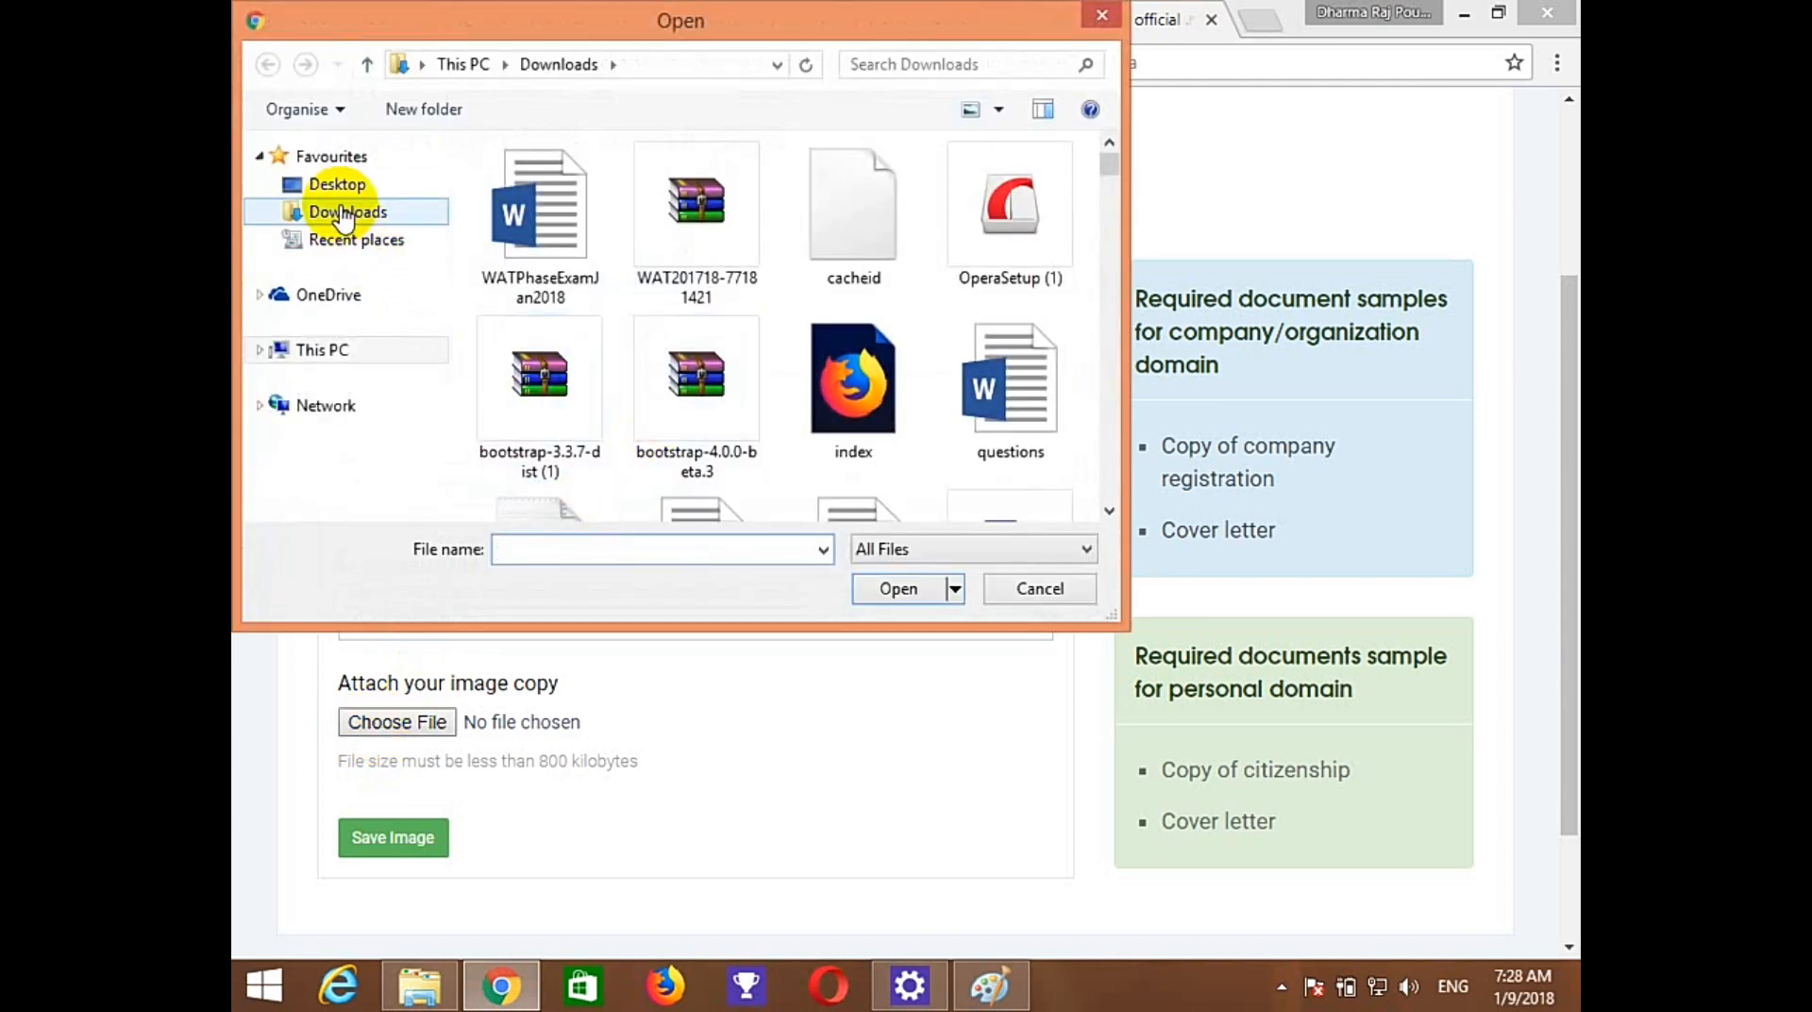
click(320, 357)
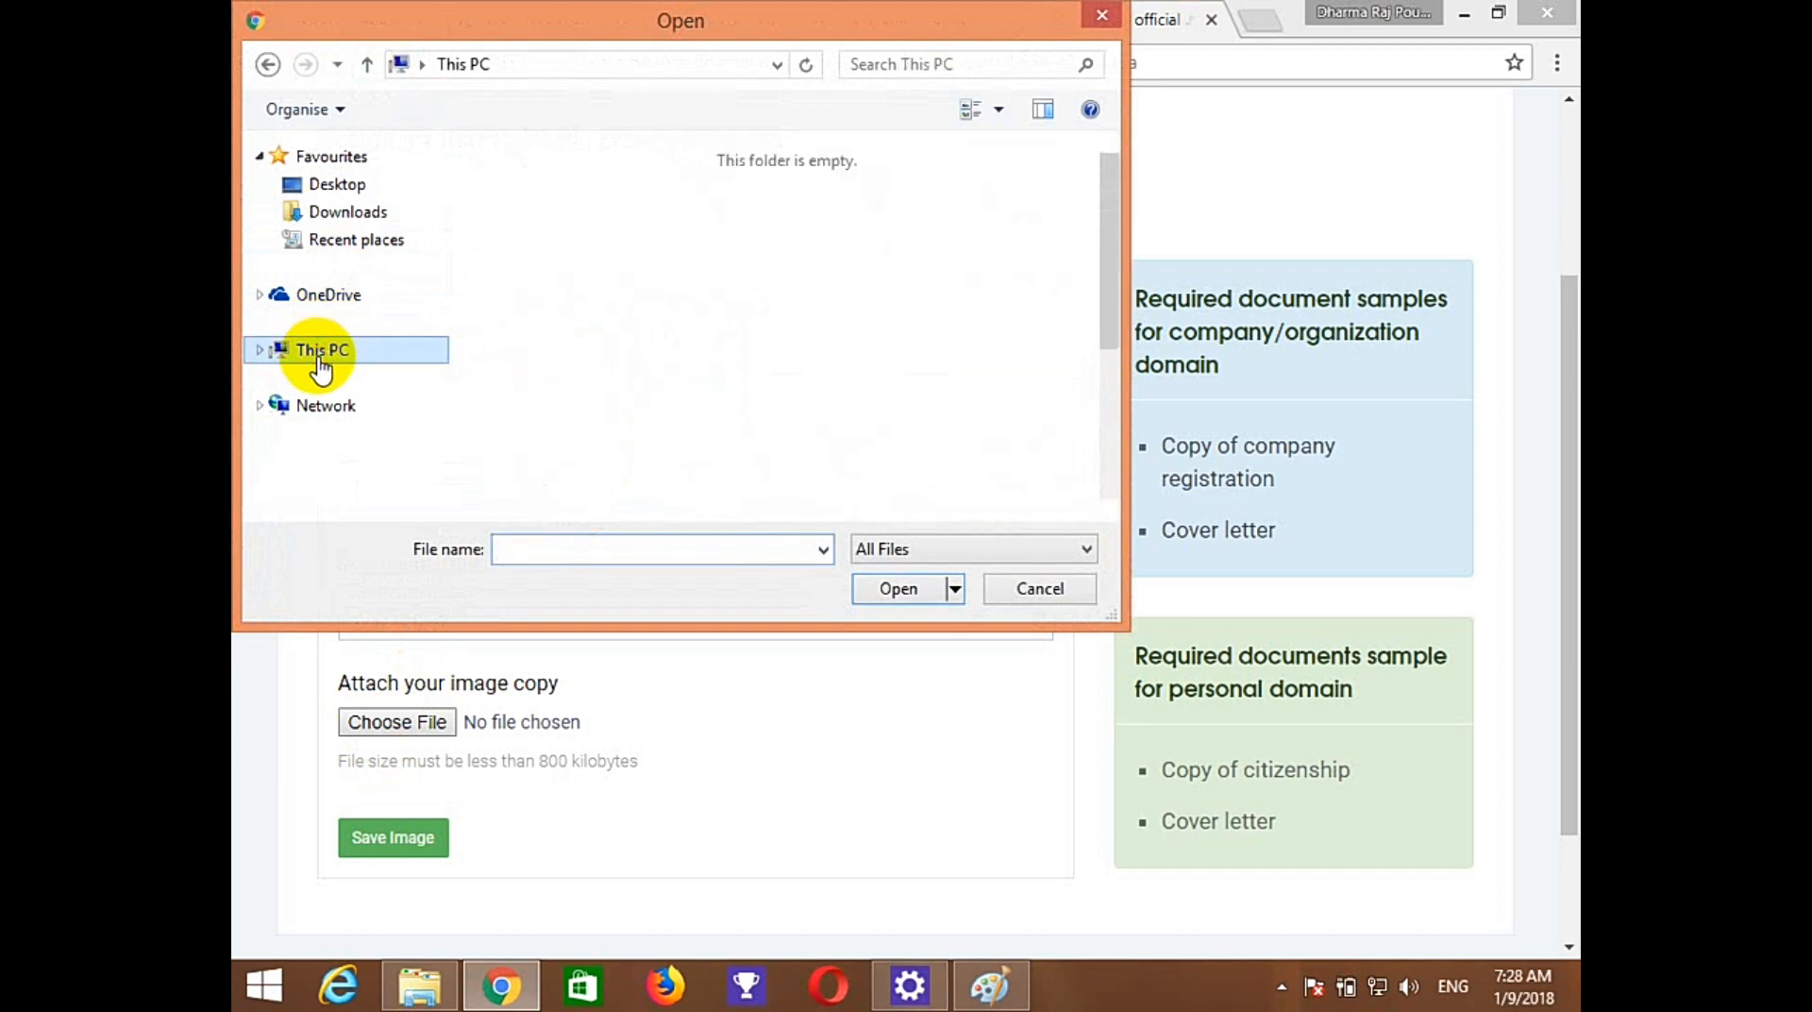
click(551, 283)
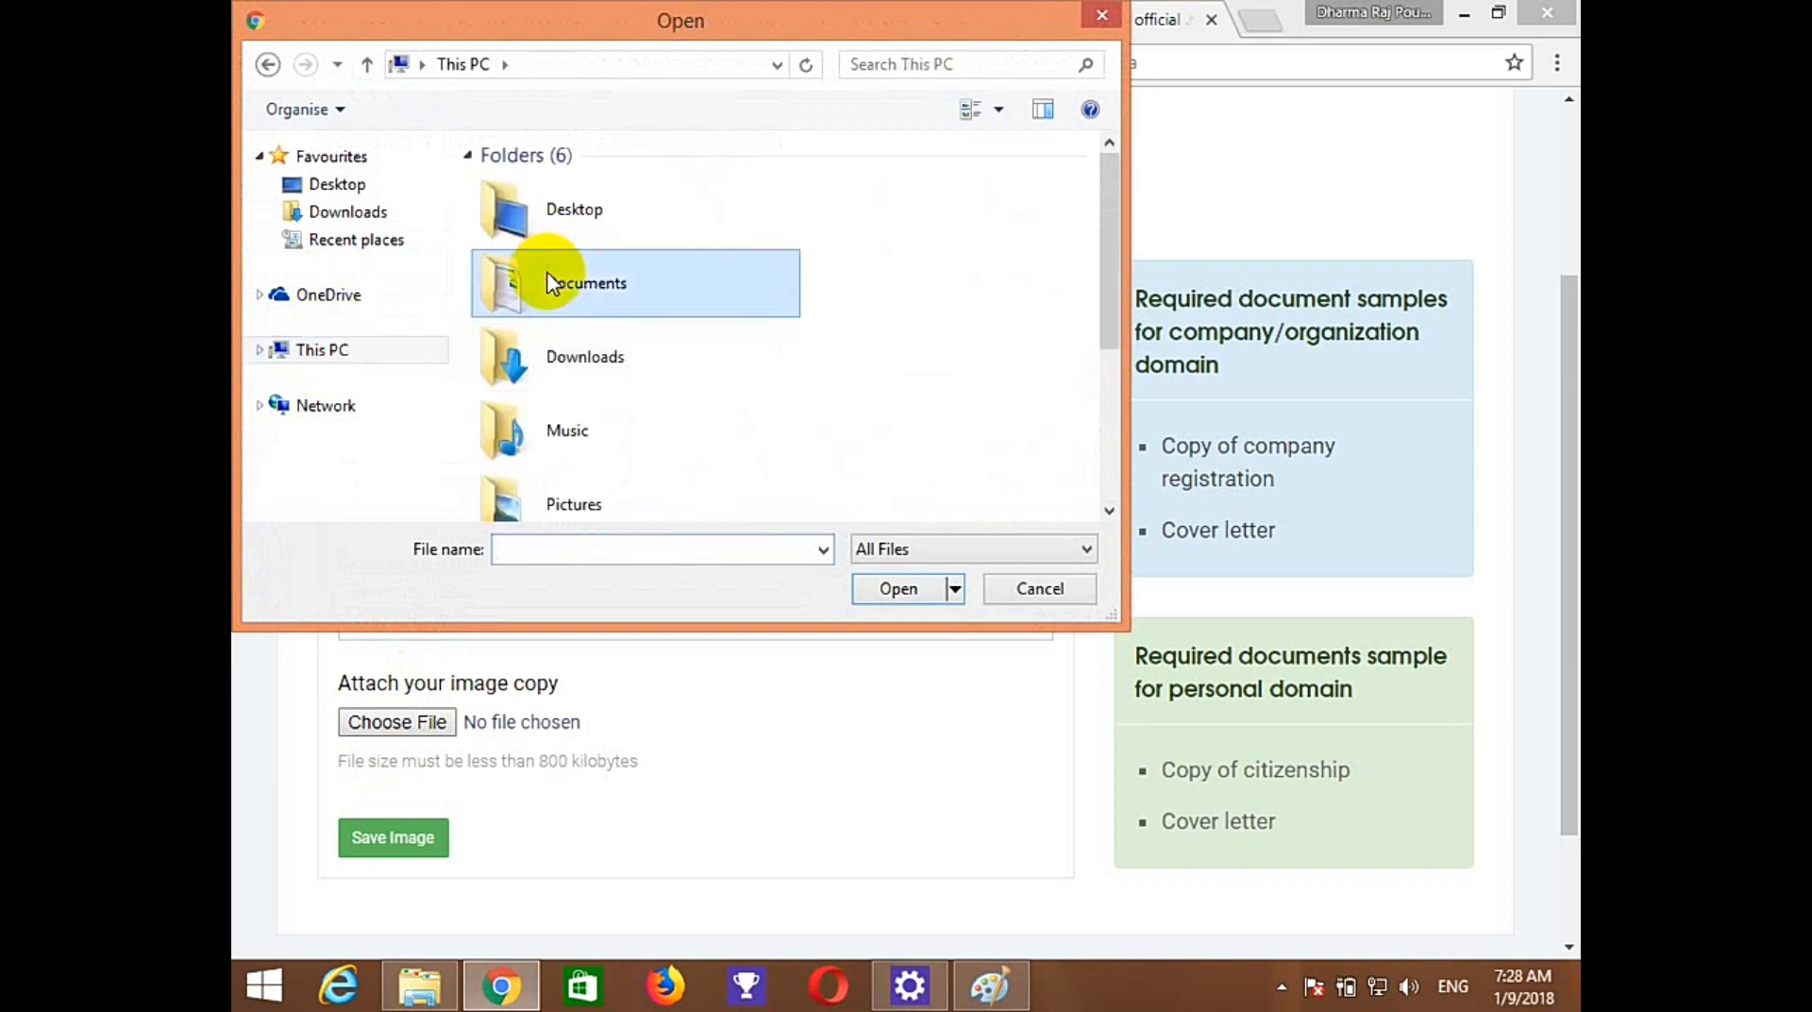
double_click(550, 283)
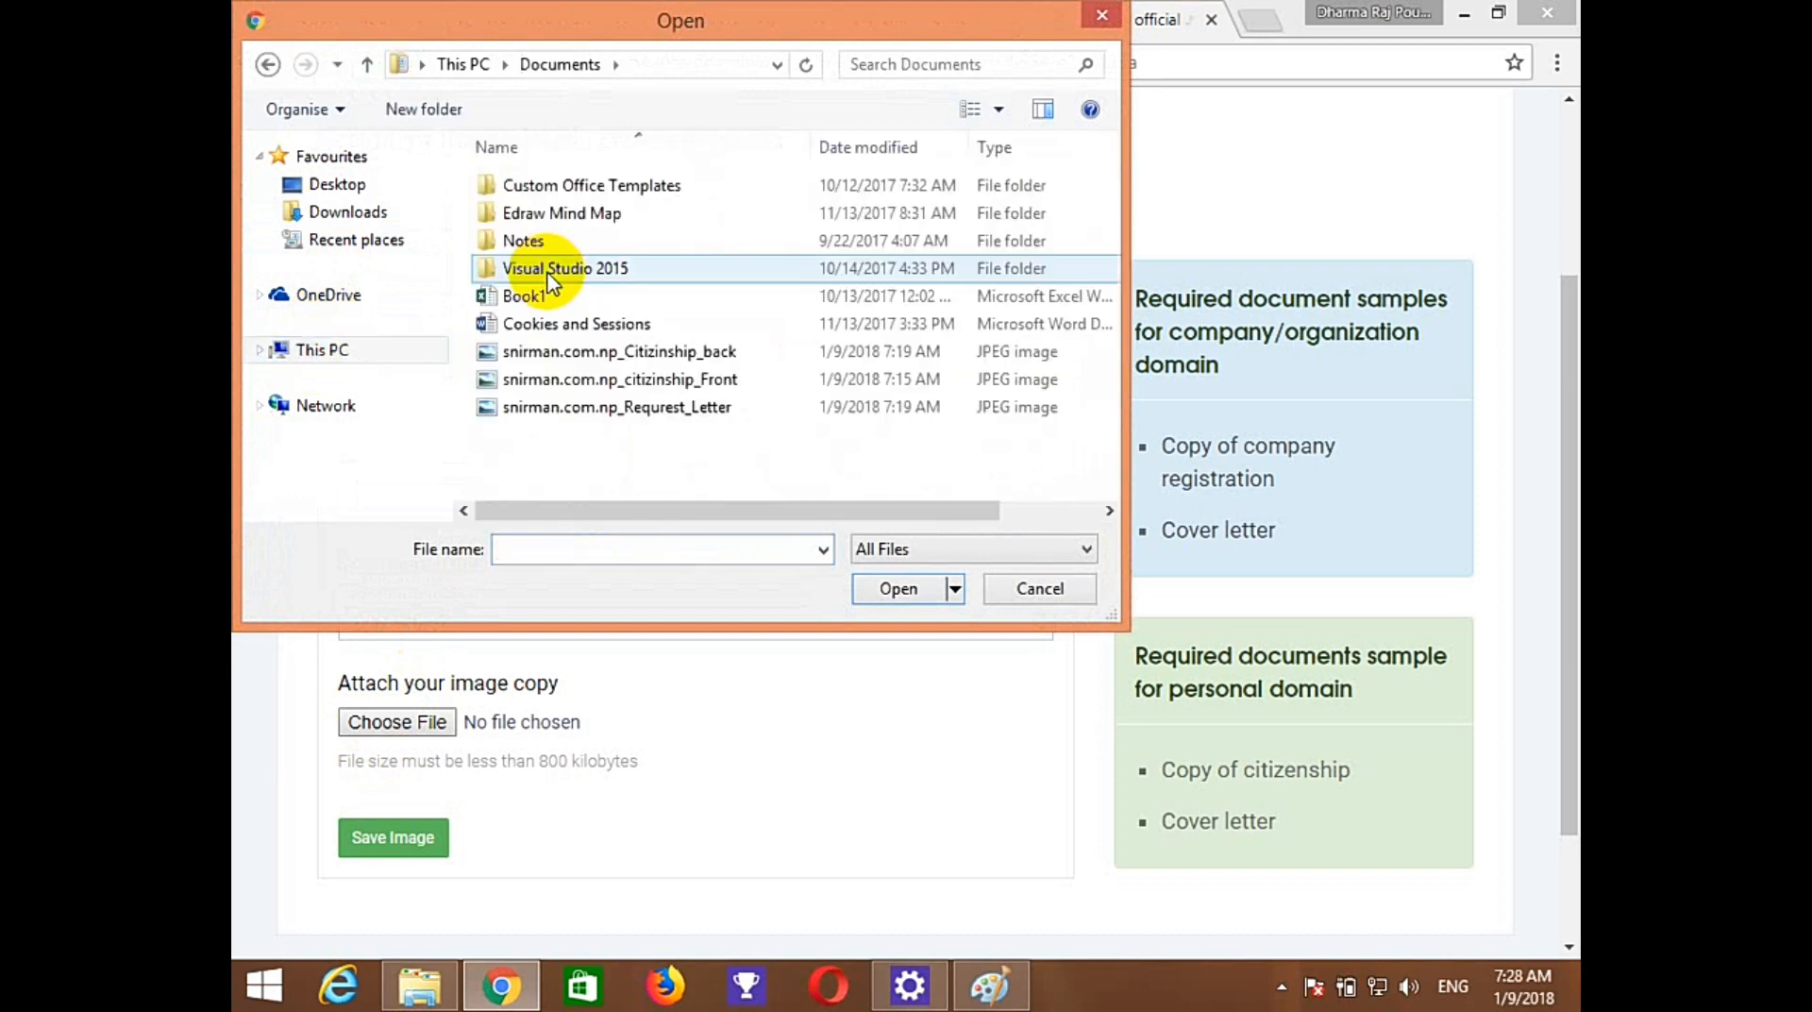
click(605, 359)
click(618, 407)
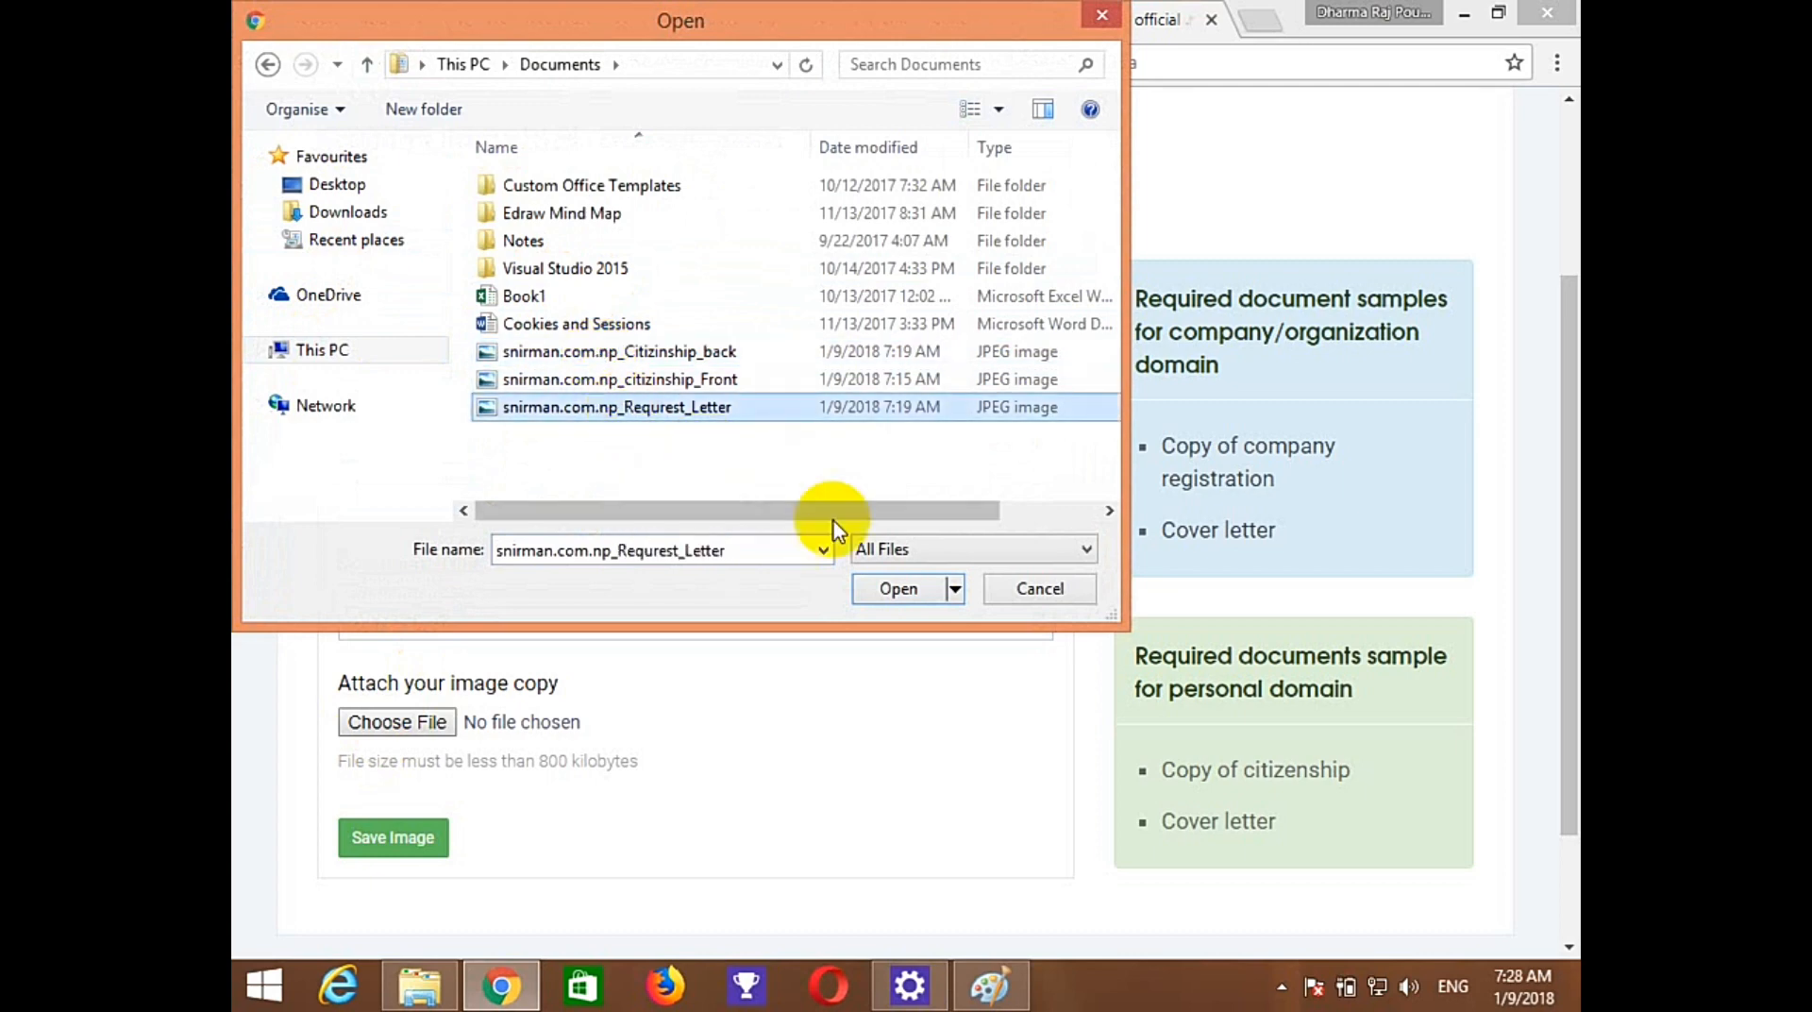
click(869, 590)
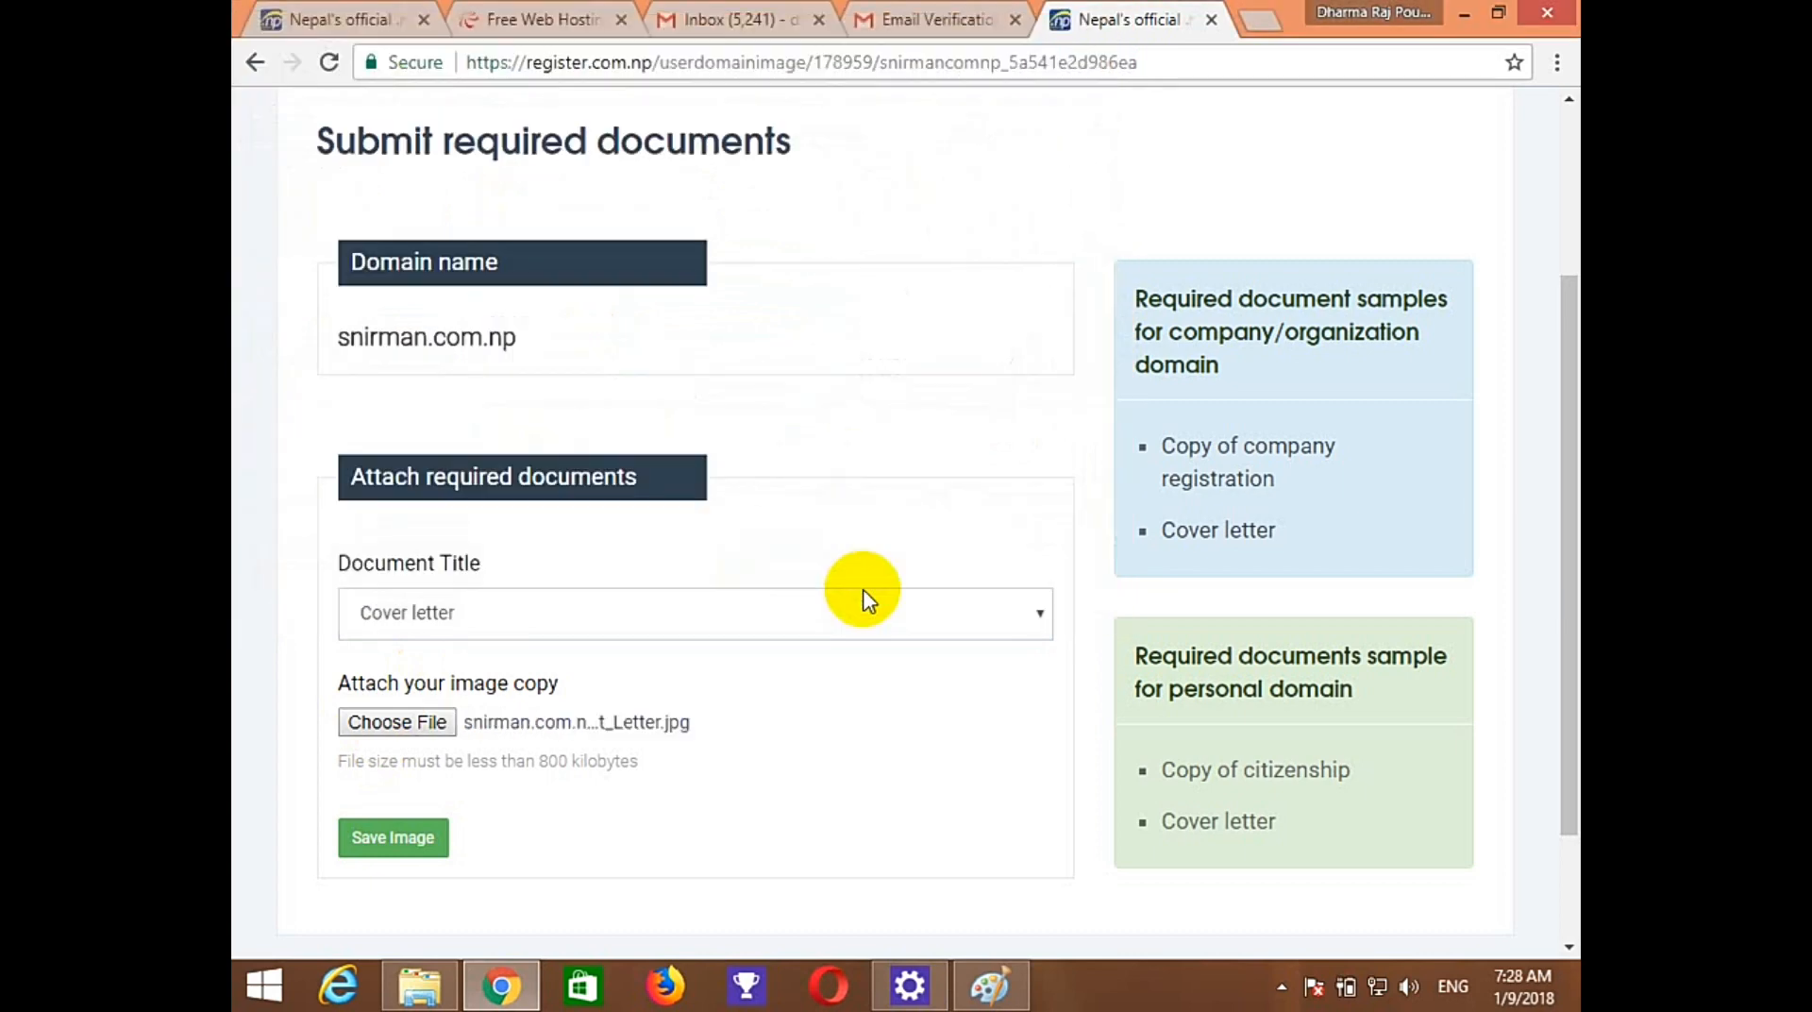
click(408, 854)
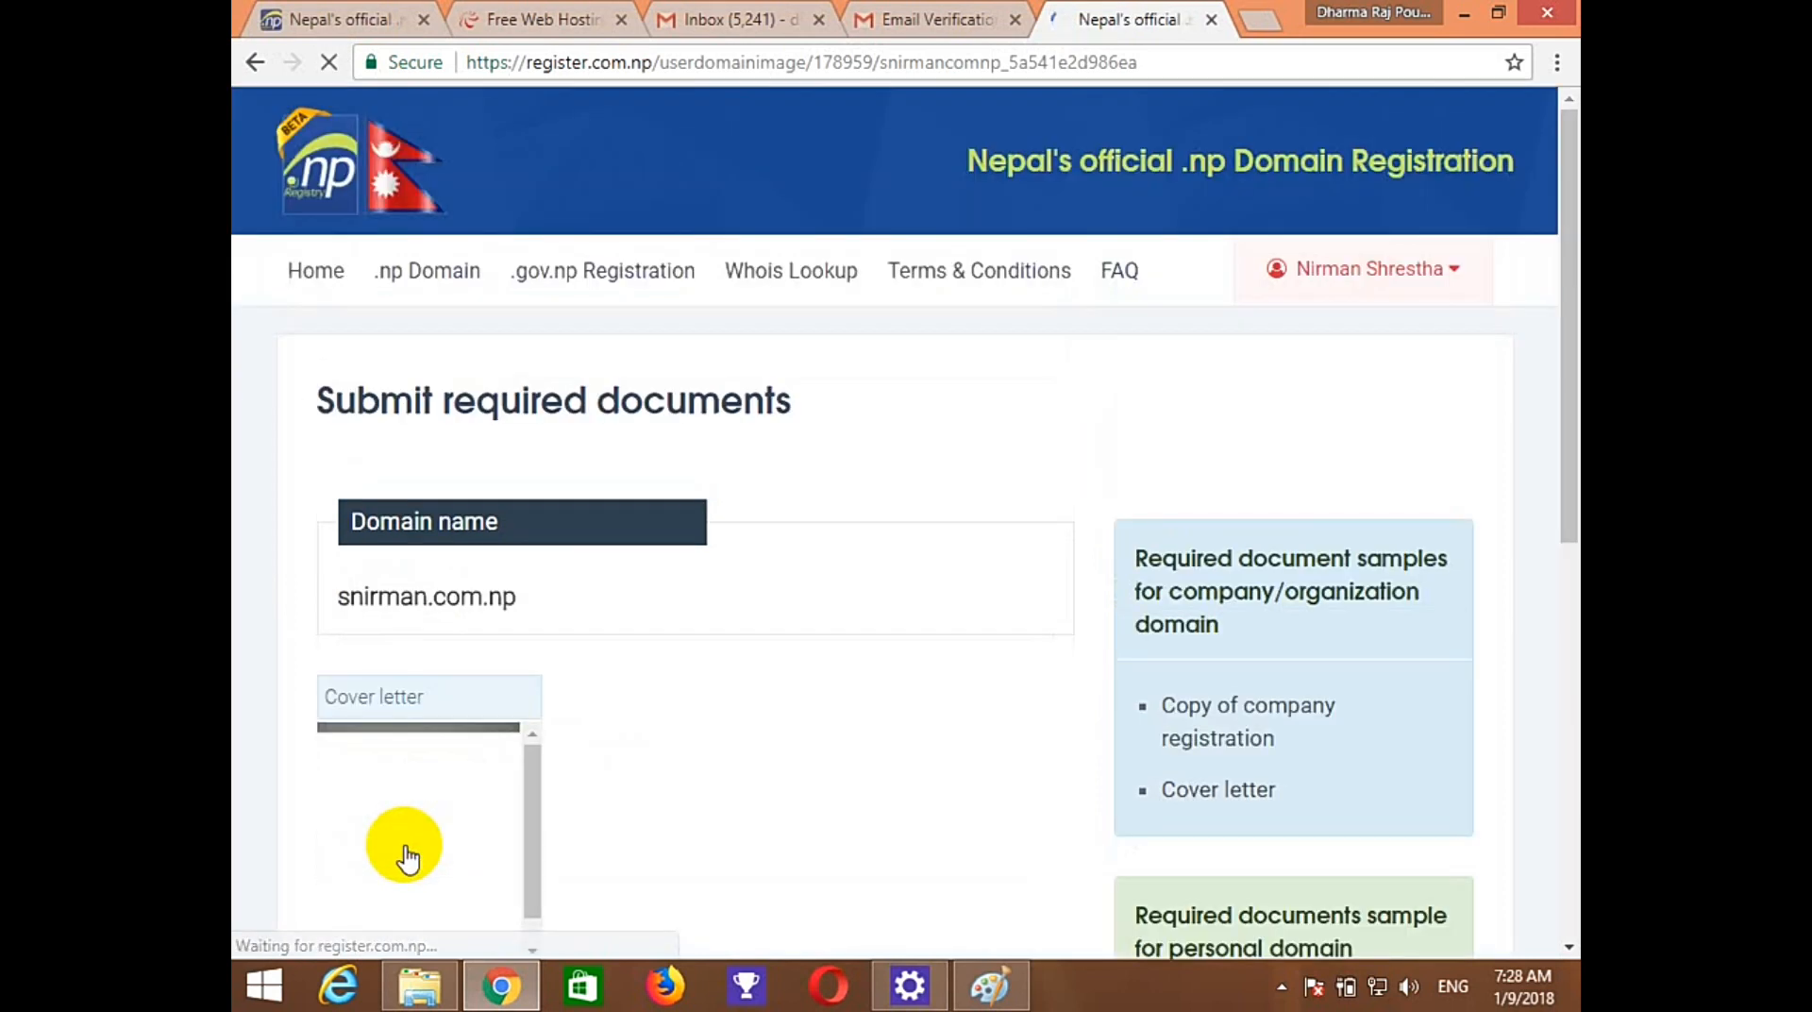
Upload the citizenship front scan titled 'Registration/Citizenship document'.
drag(1567, 422, 1551, 670)
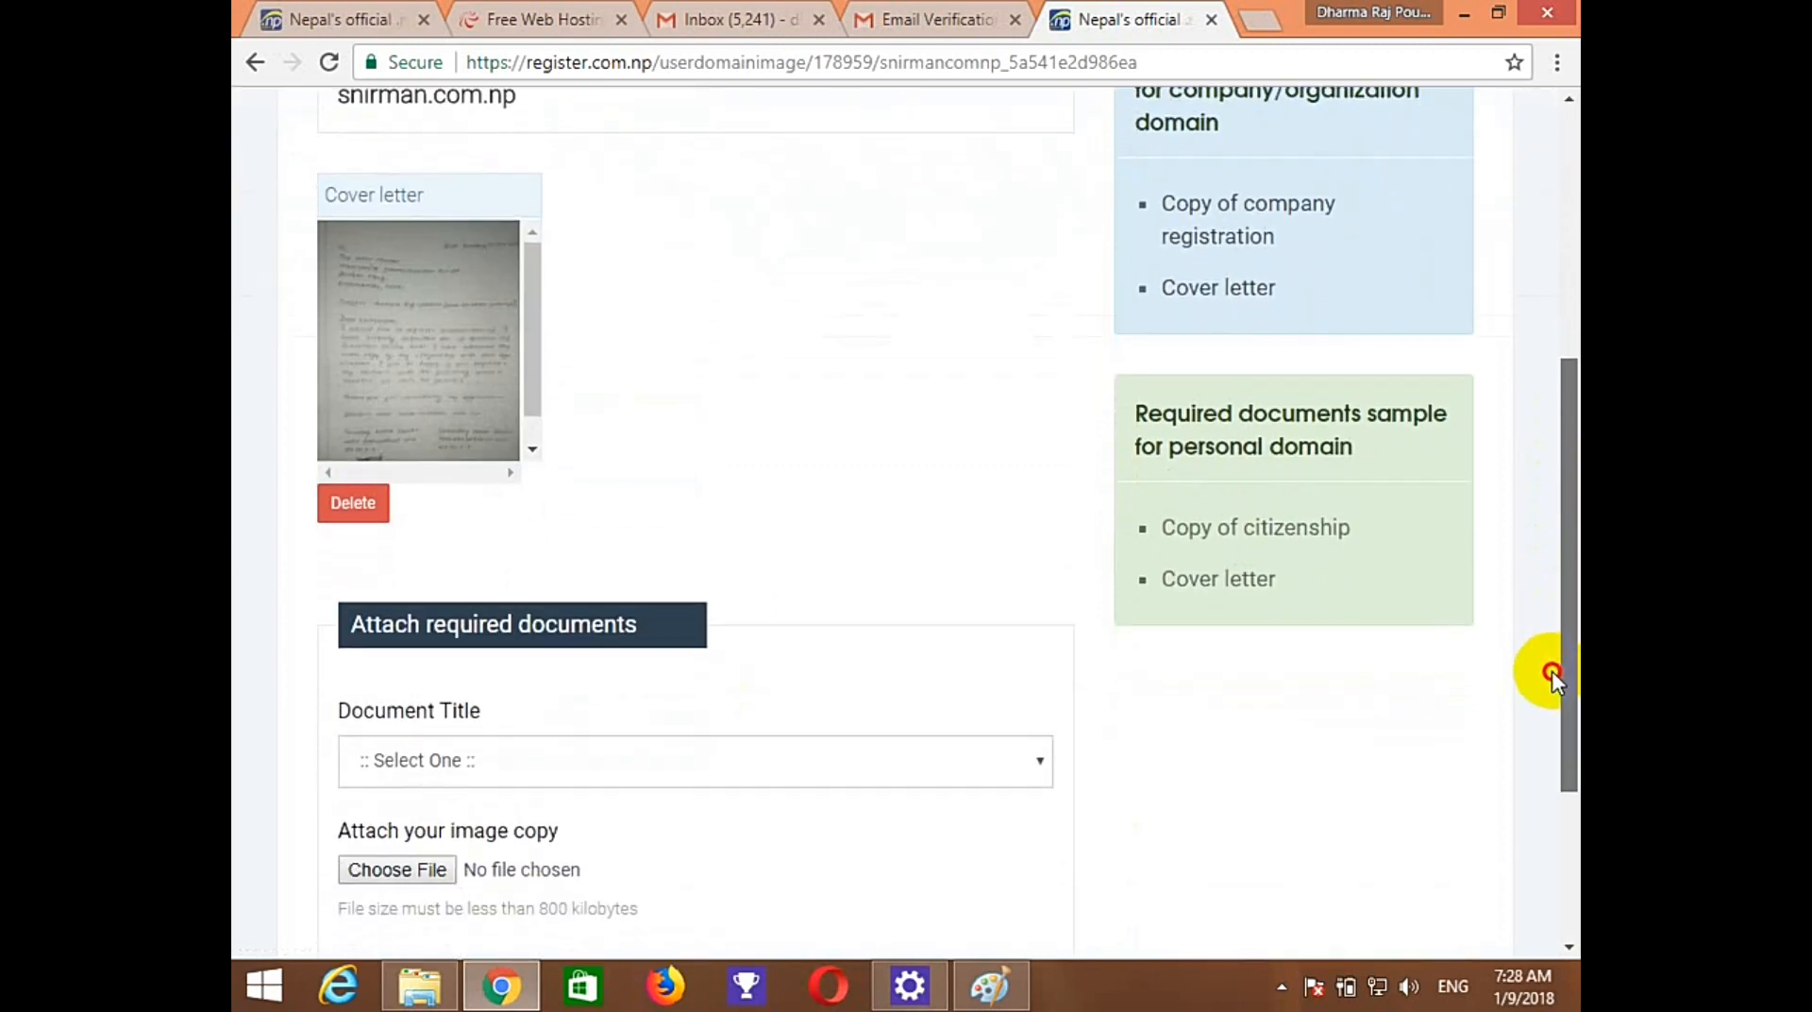
click(936, 741)
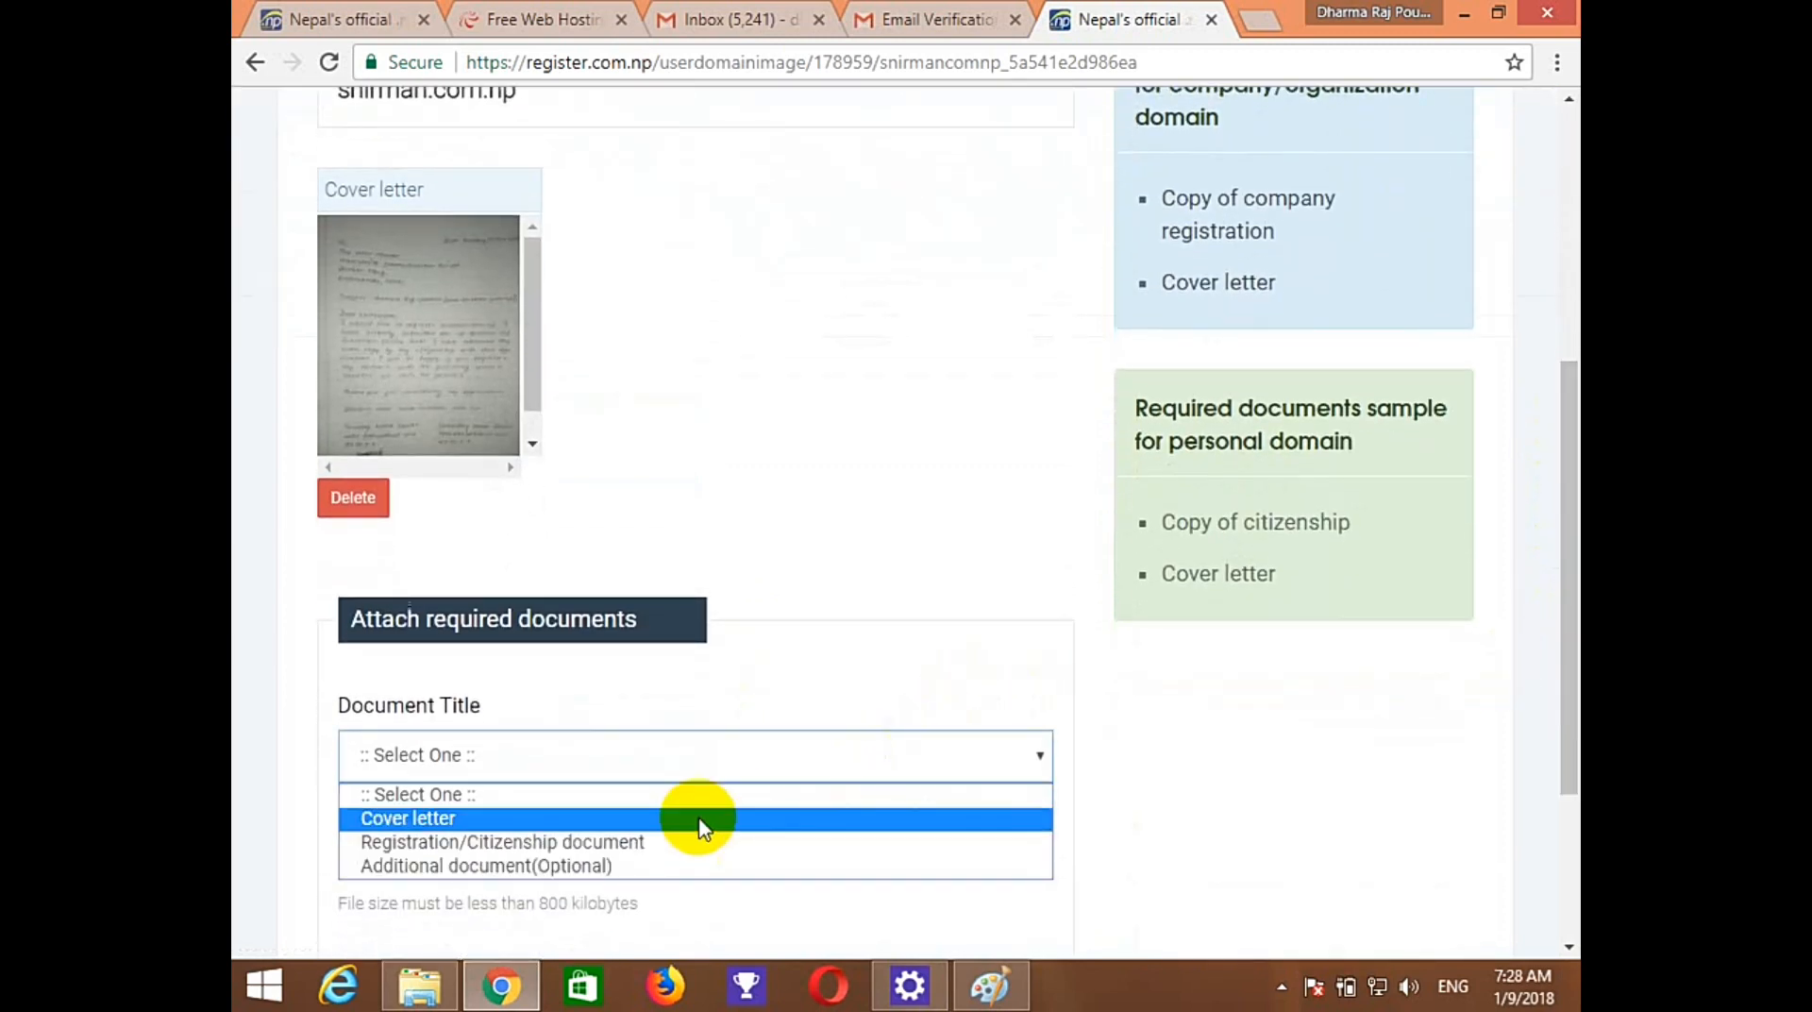
click(531, 842)
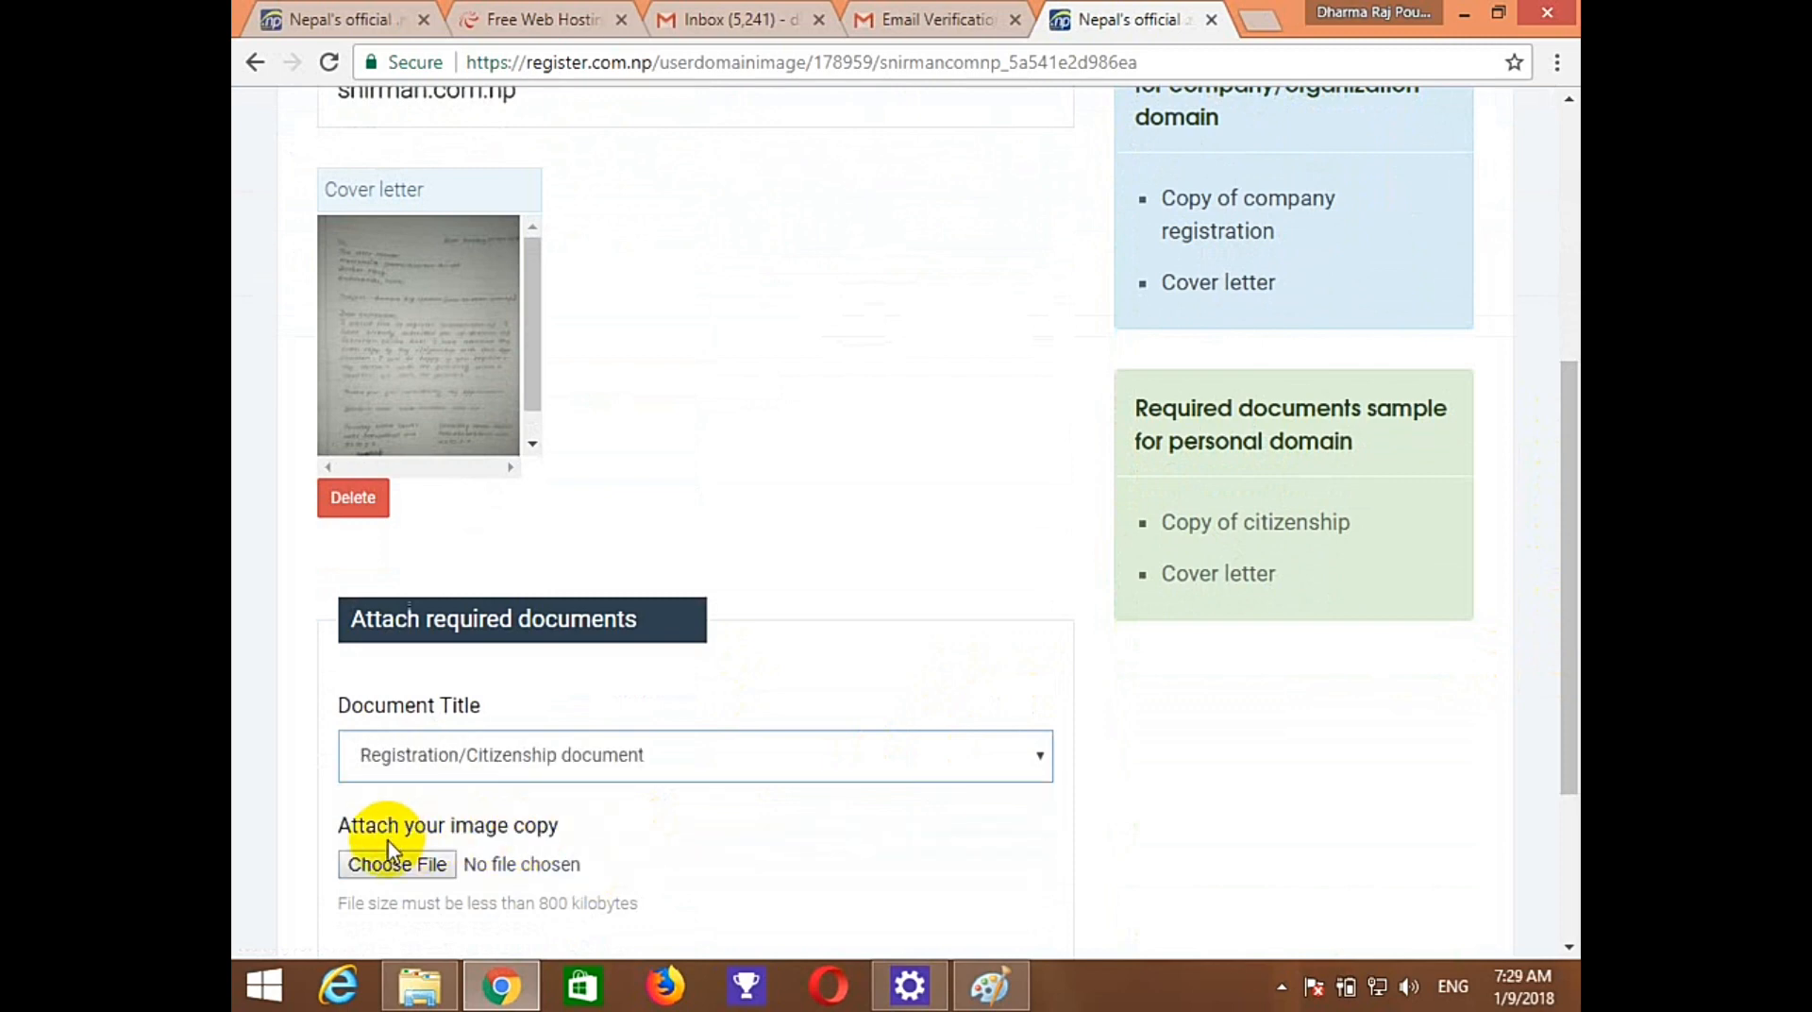
click(394, 864)
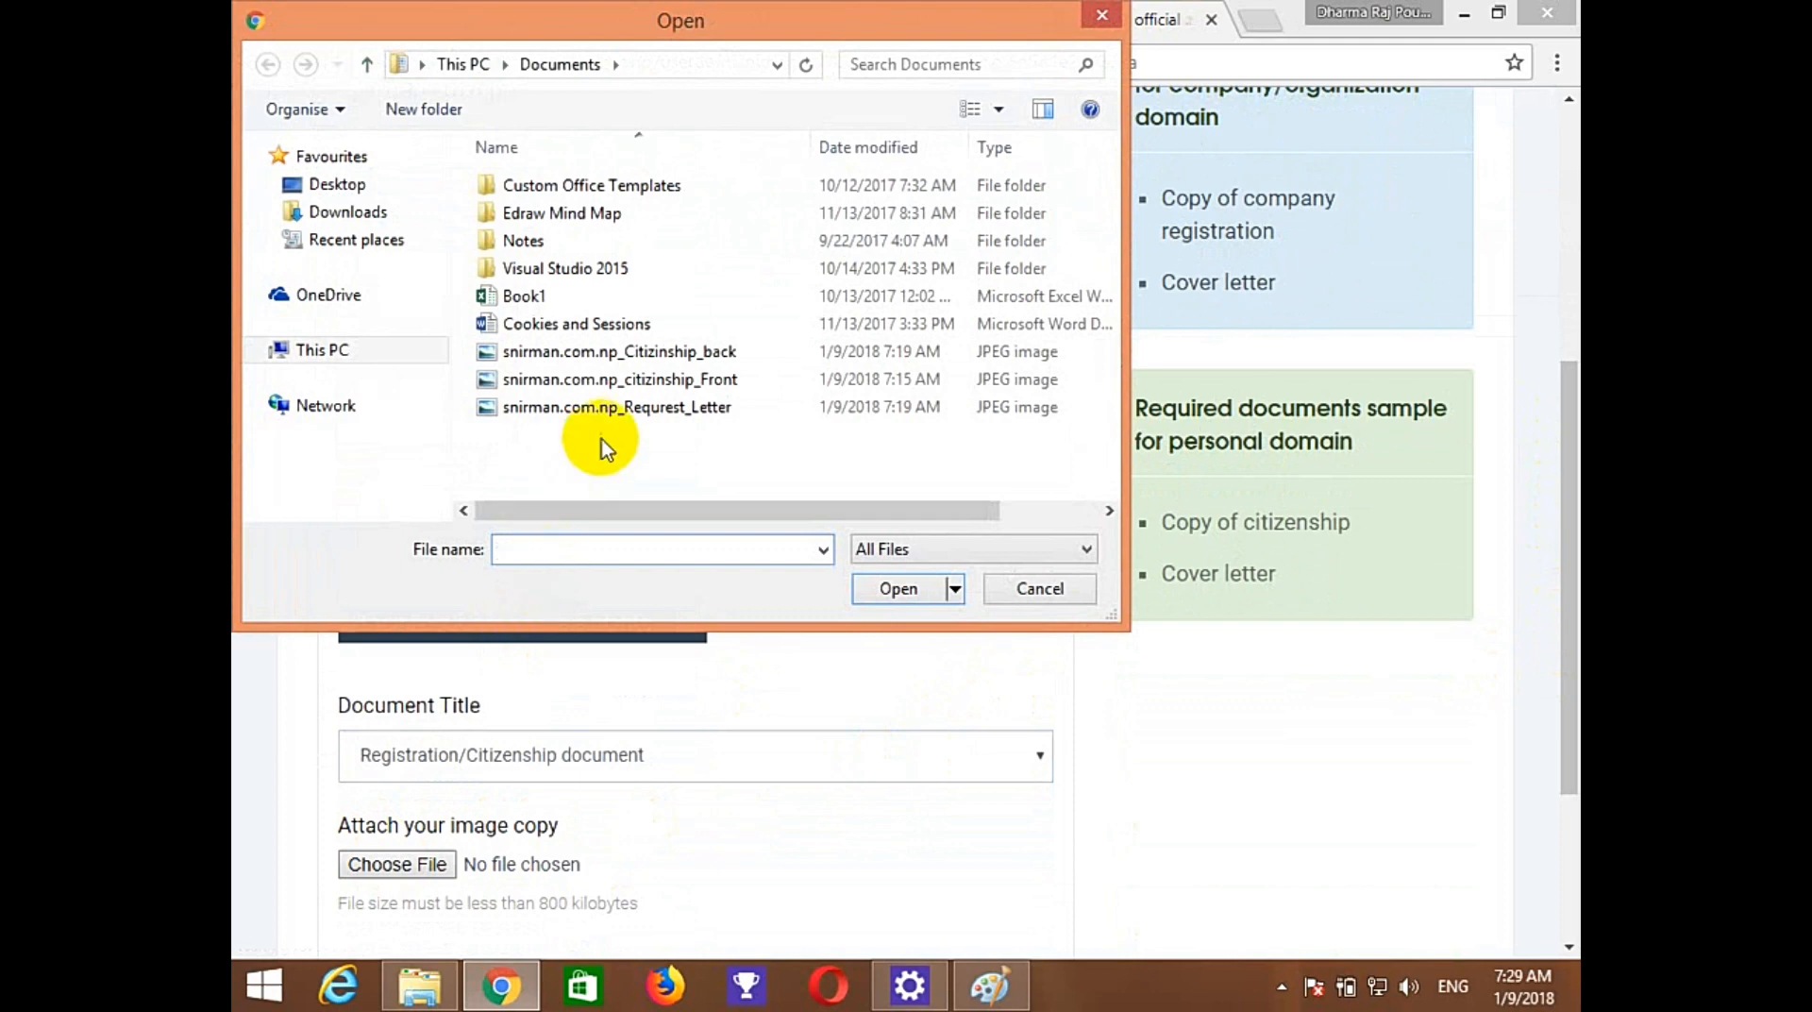
click(618, 381)
click(899, 589)
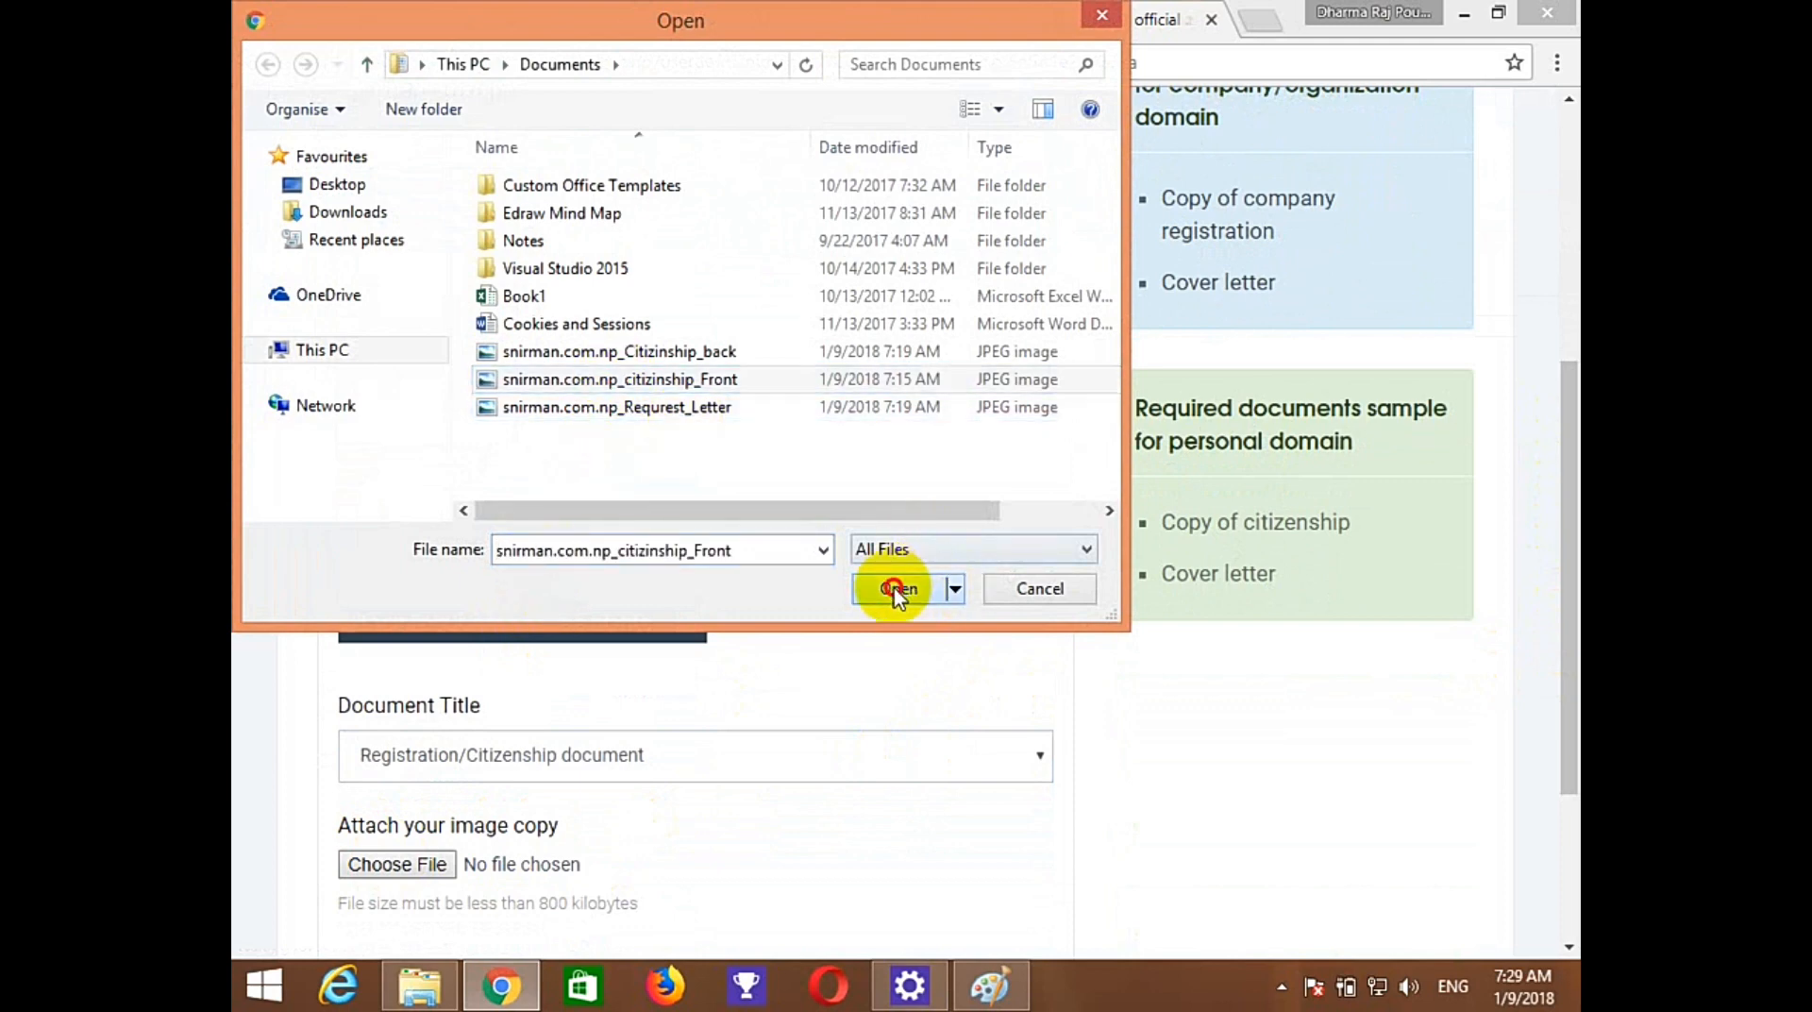
drag(1561, 546, 1553, 688)
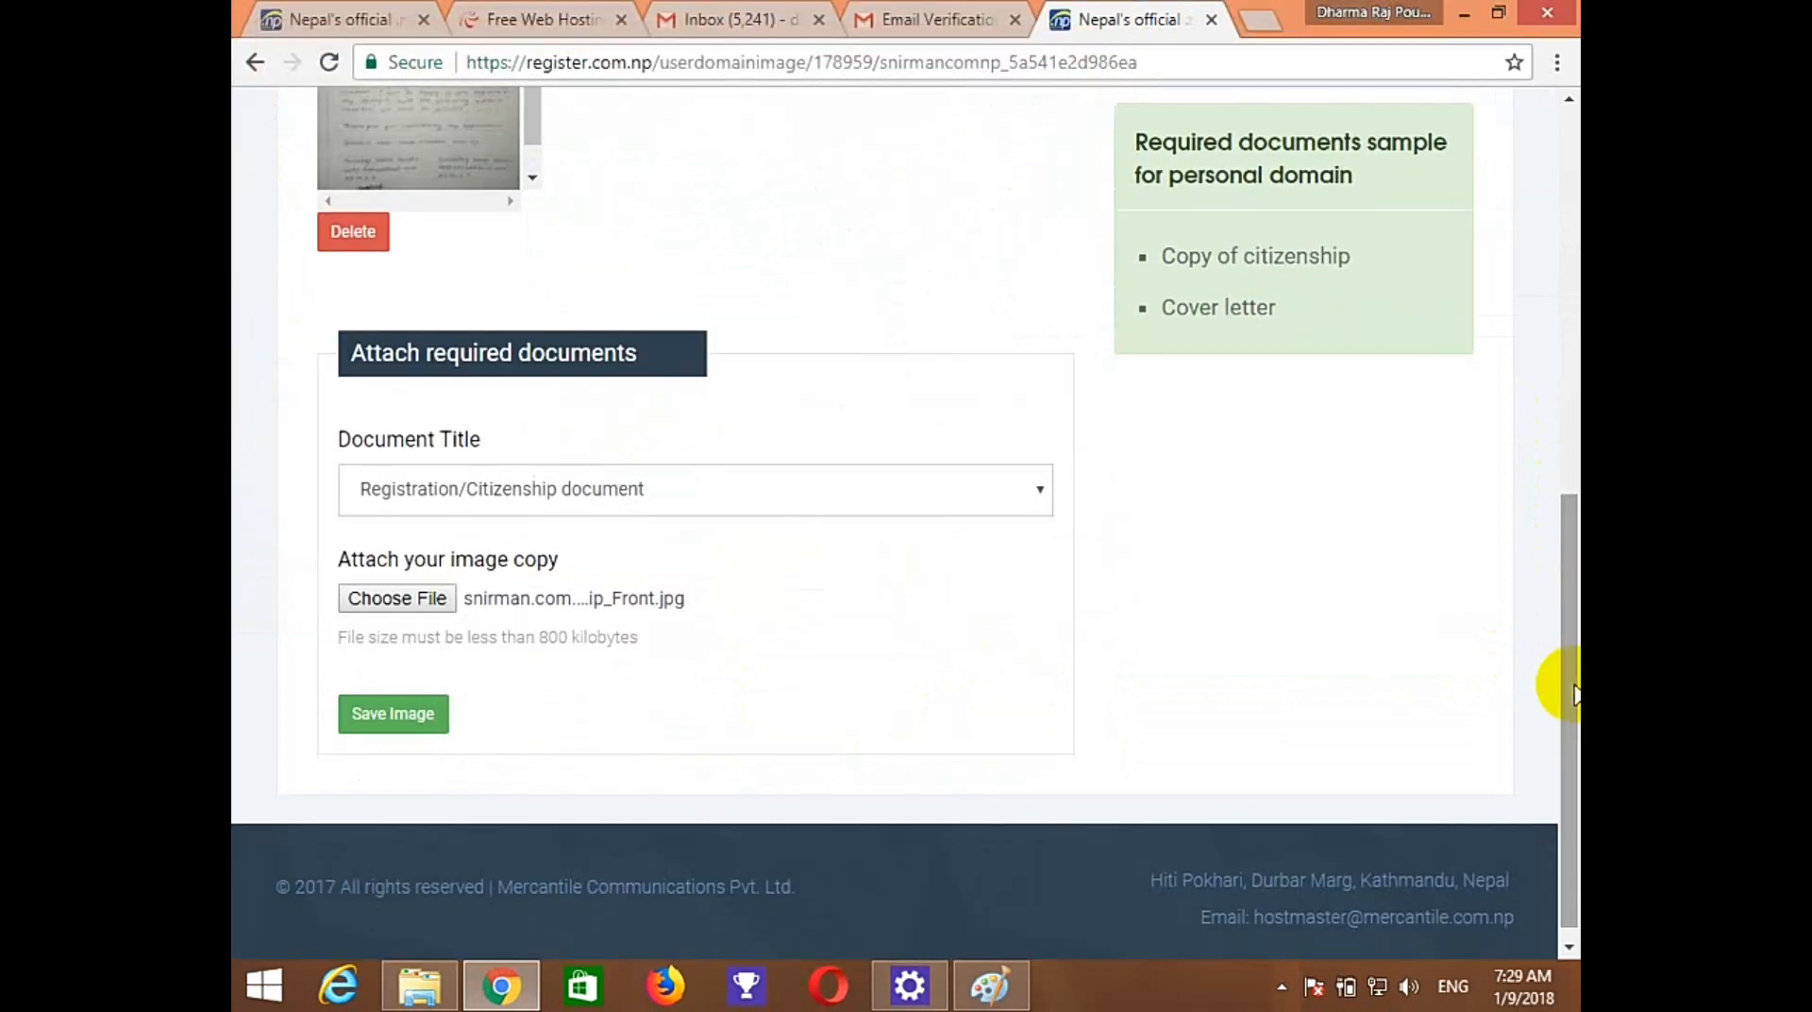
click(366, 712)
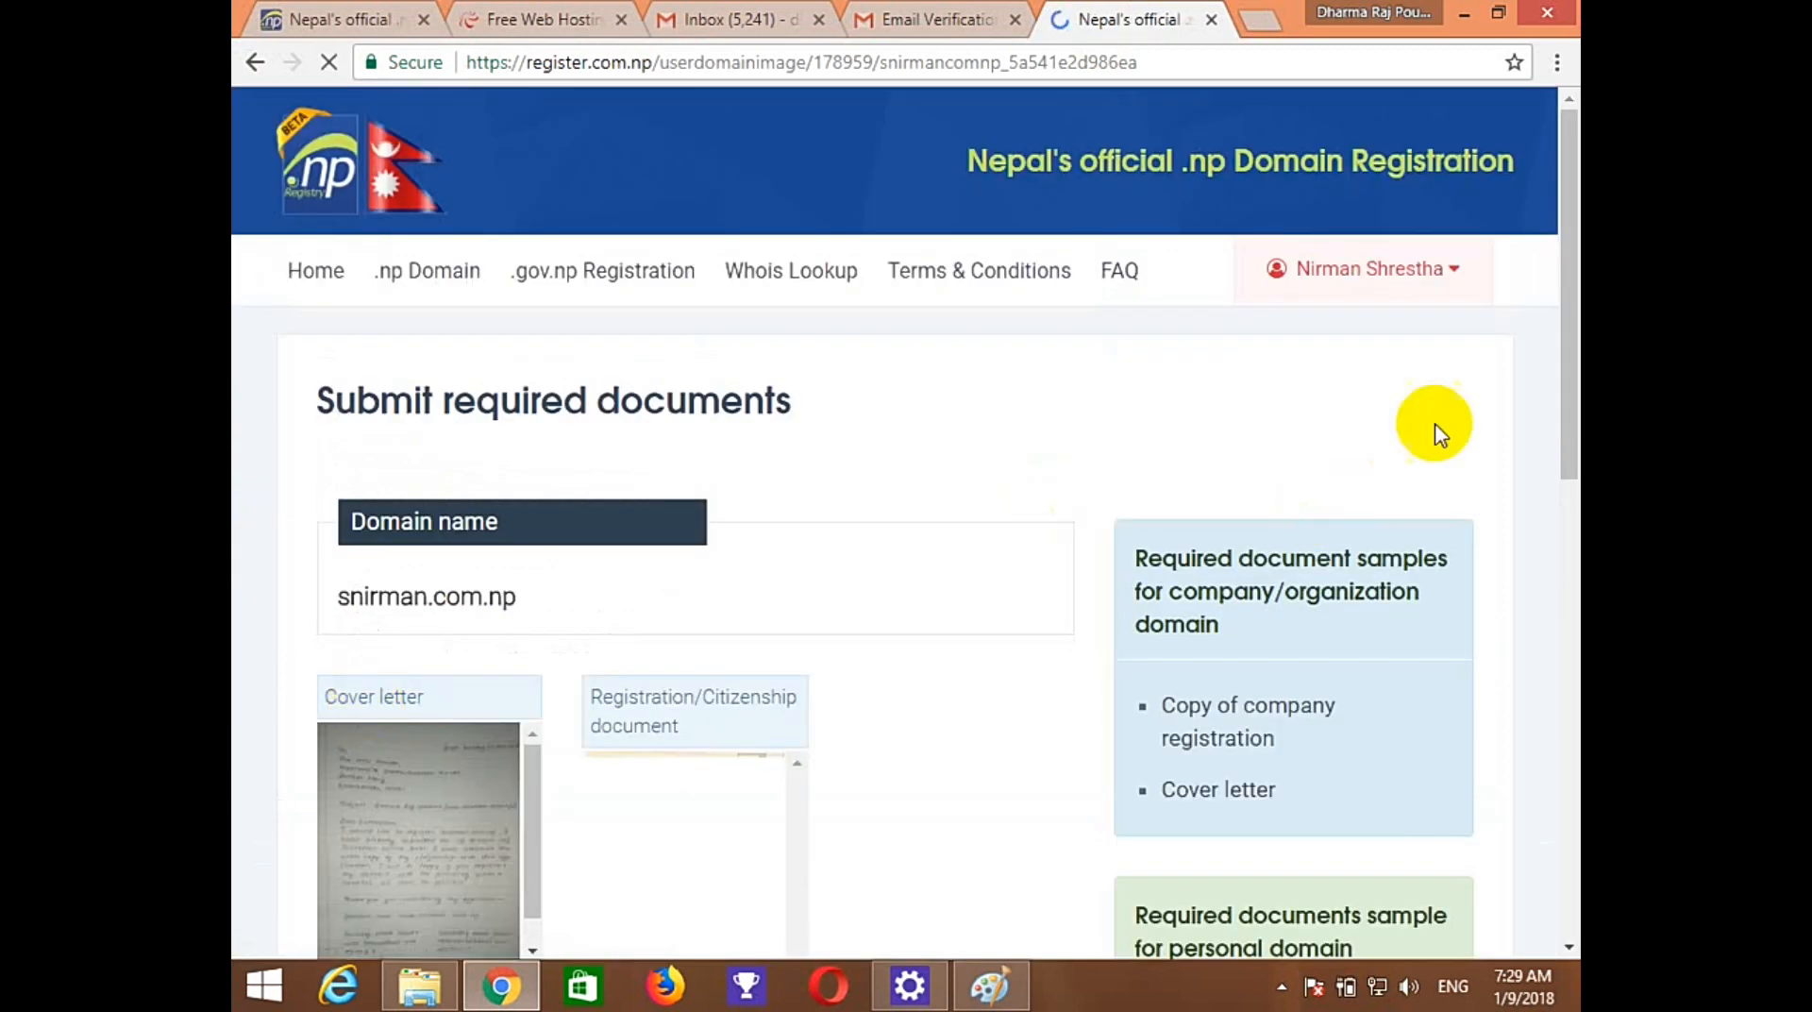
Upload the citizenship back scan, also titled 'Registration/Citizenship document'.
drag(1563, 365, 1517, 646)
click(571, 654)
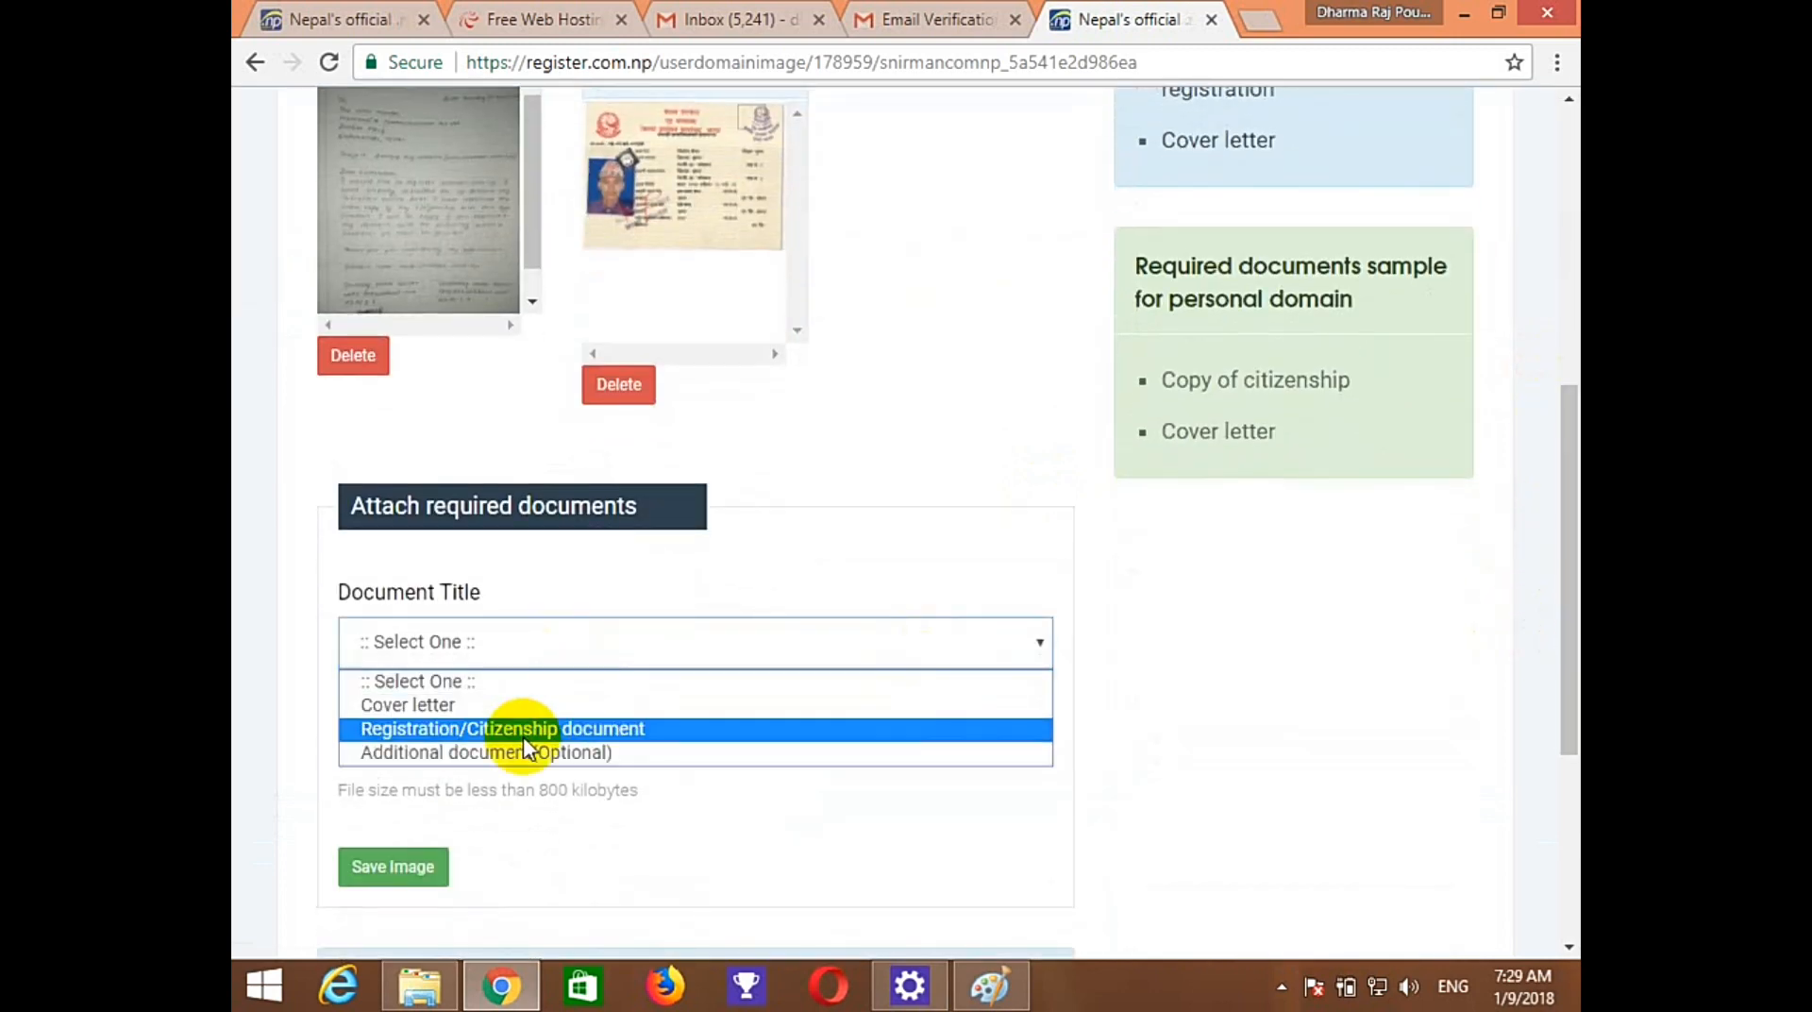
click(500, 729)
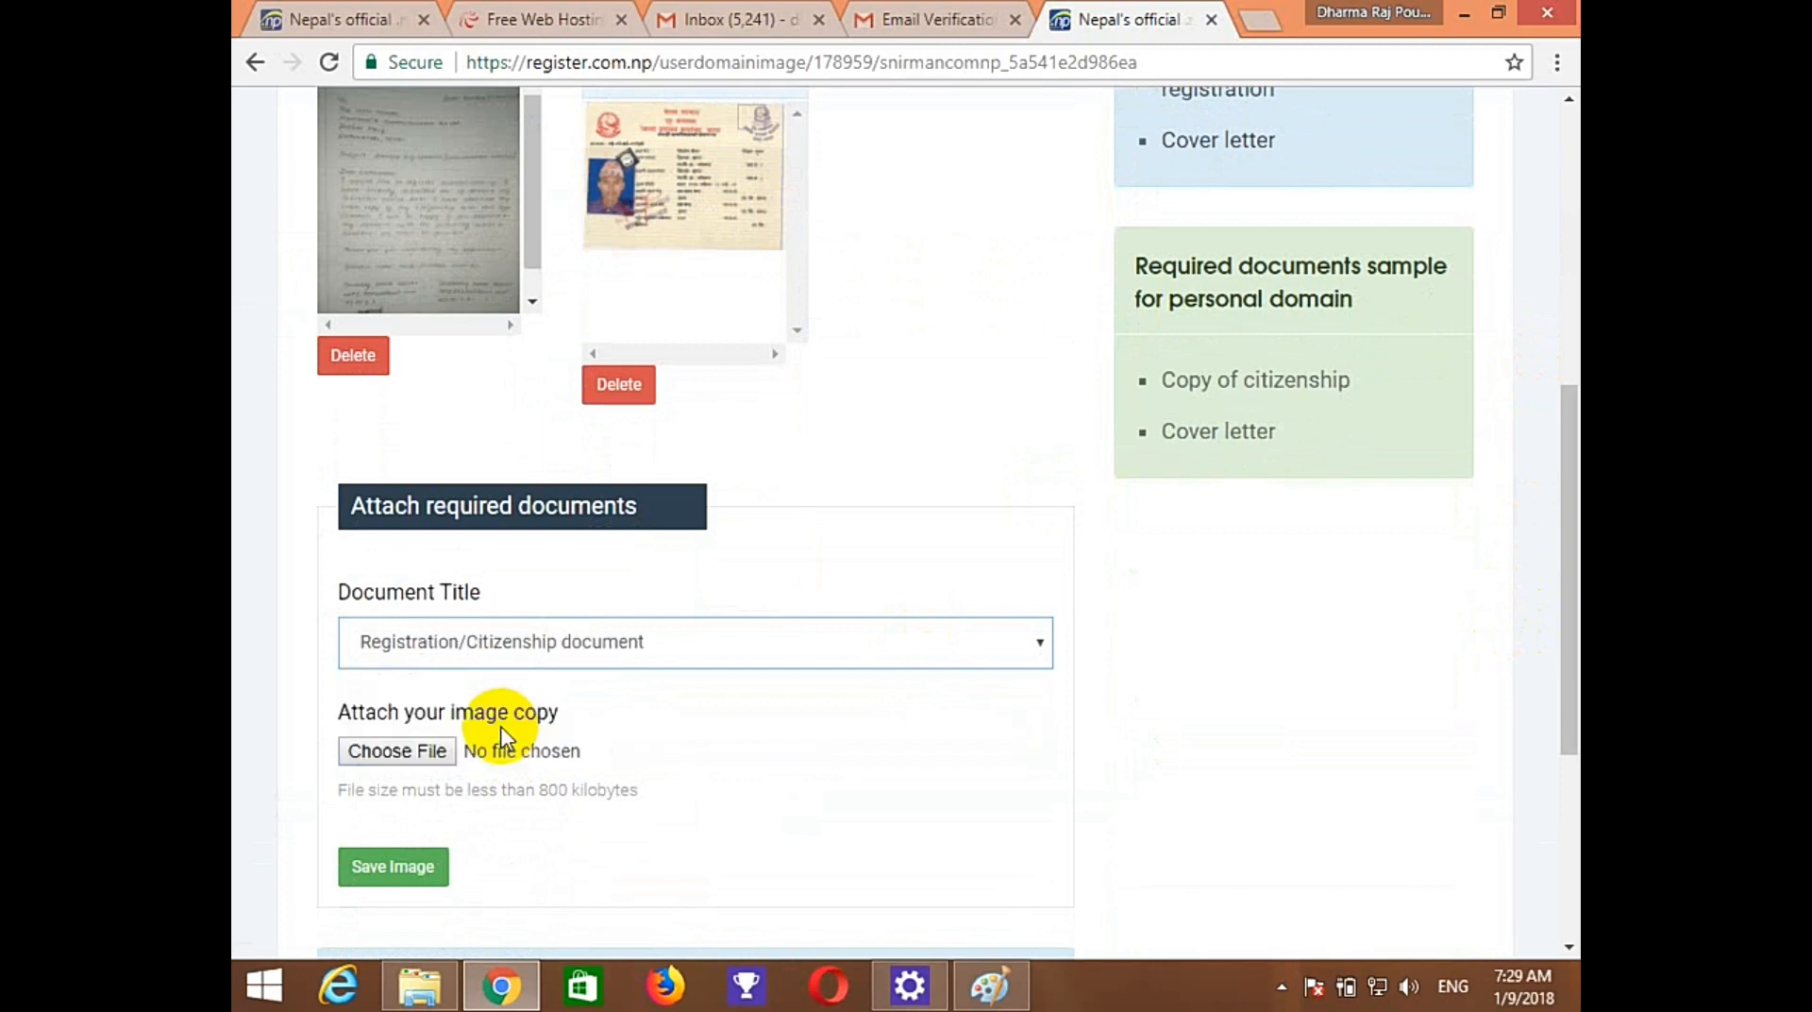
click(432, 760)
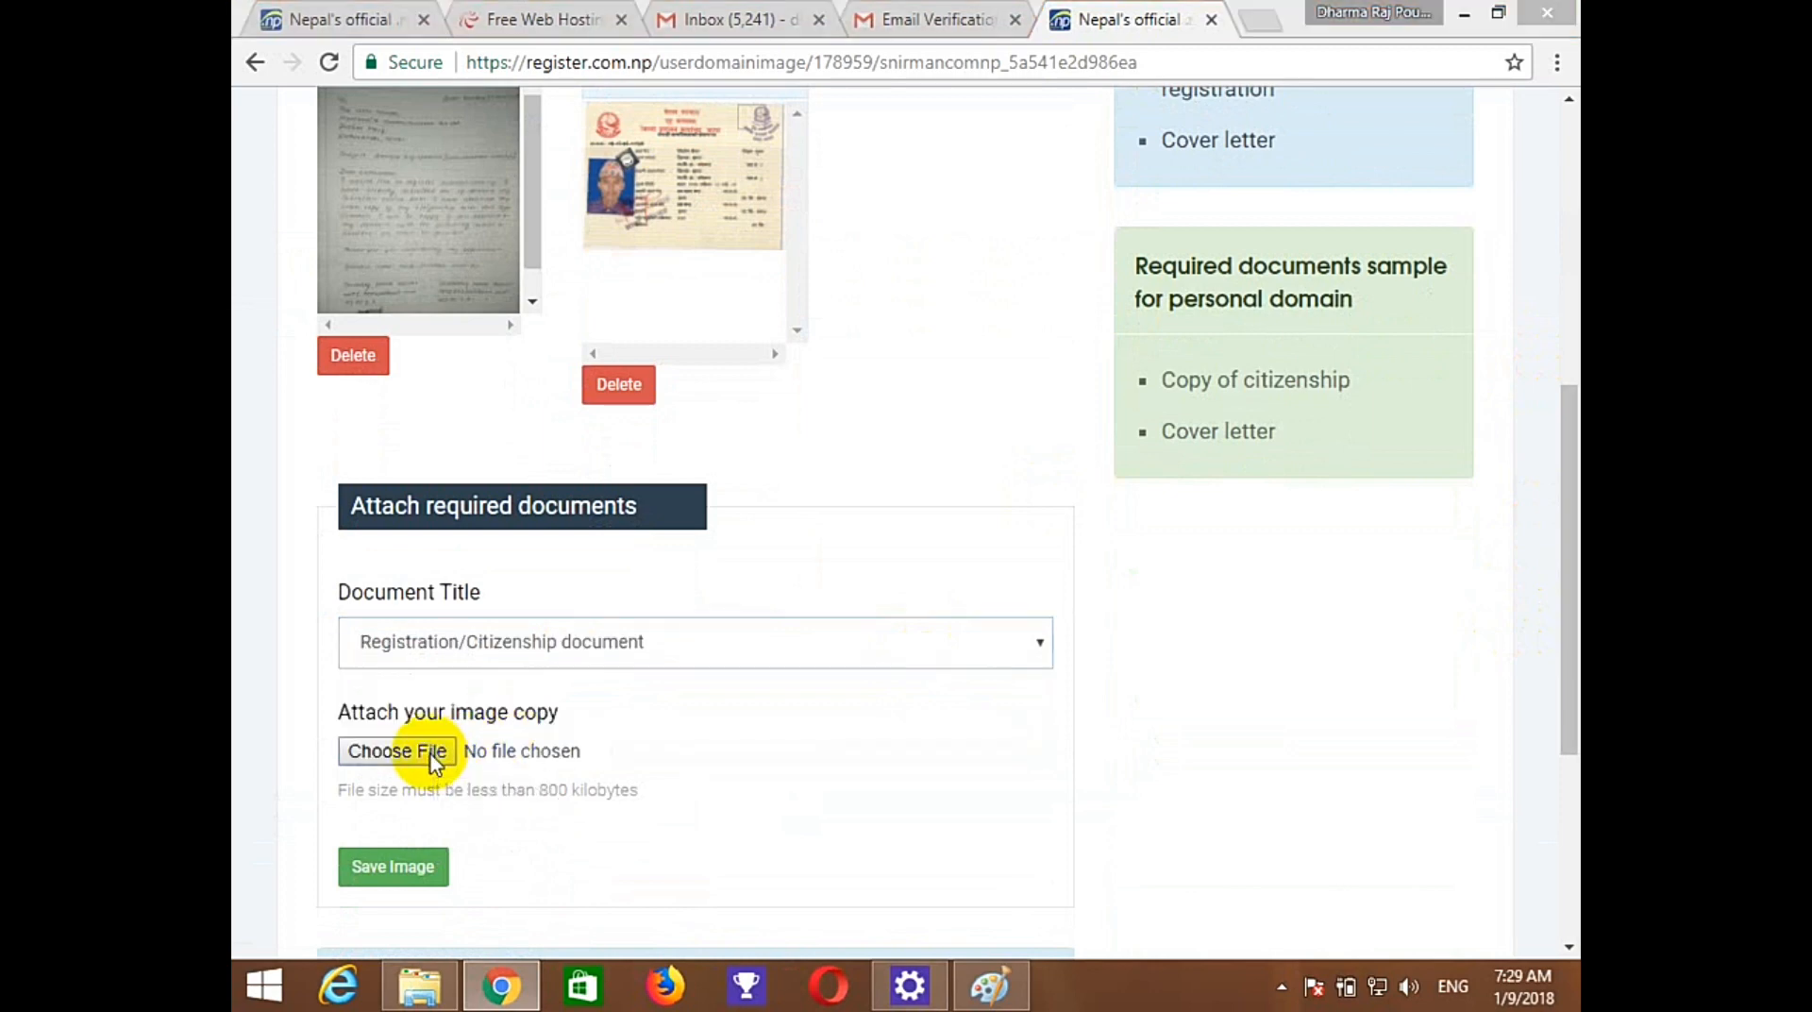
click(665, 408)
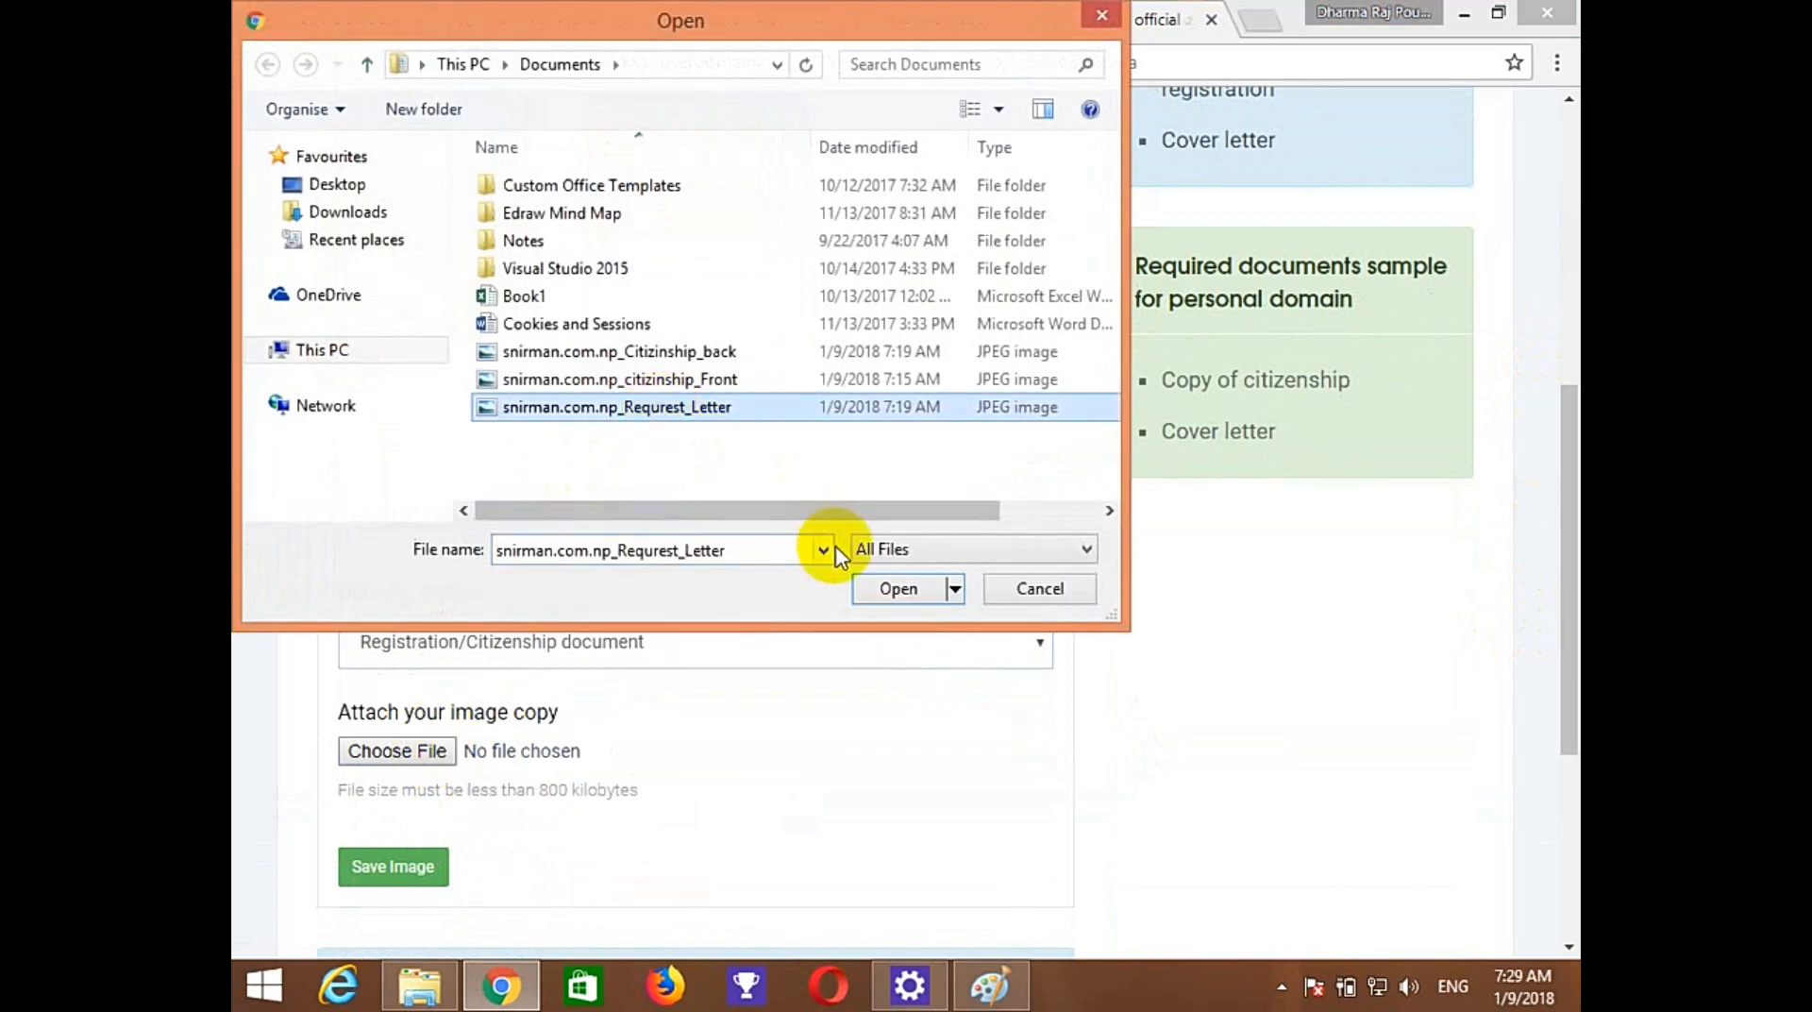
click(666, 382)
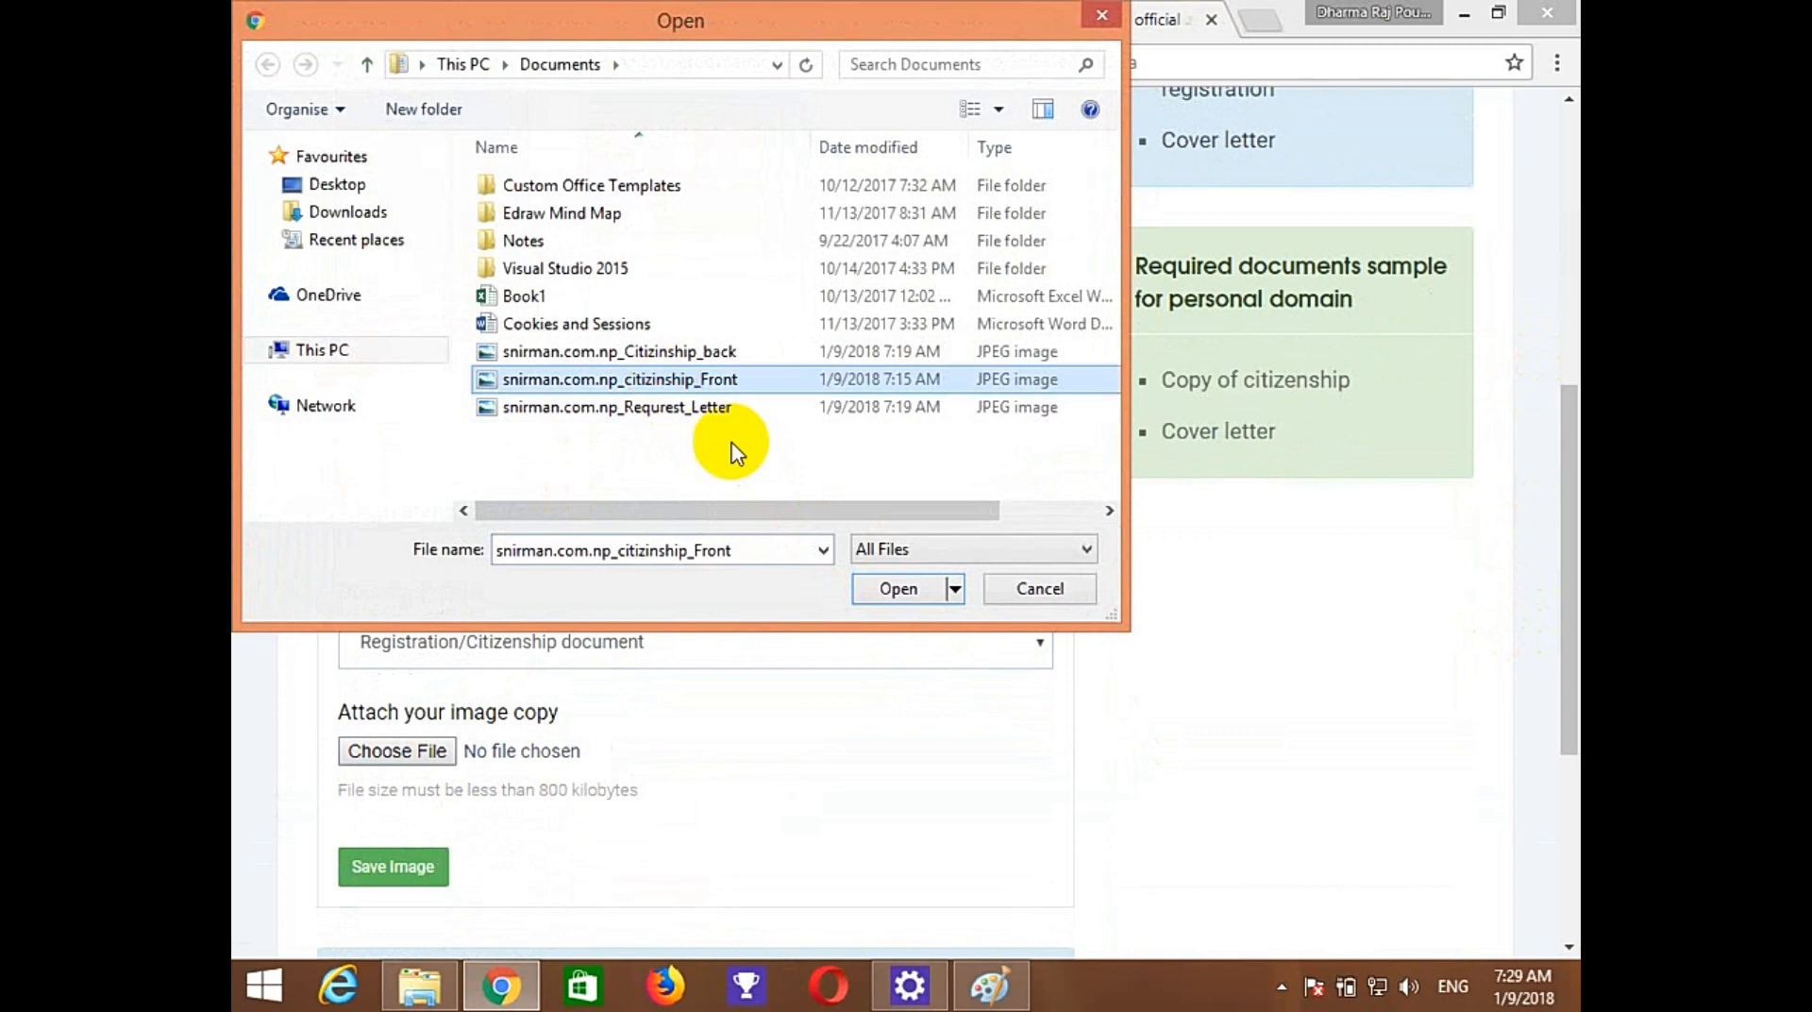
click(694, 353)
click(884, 589)
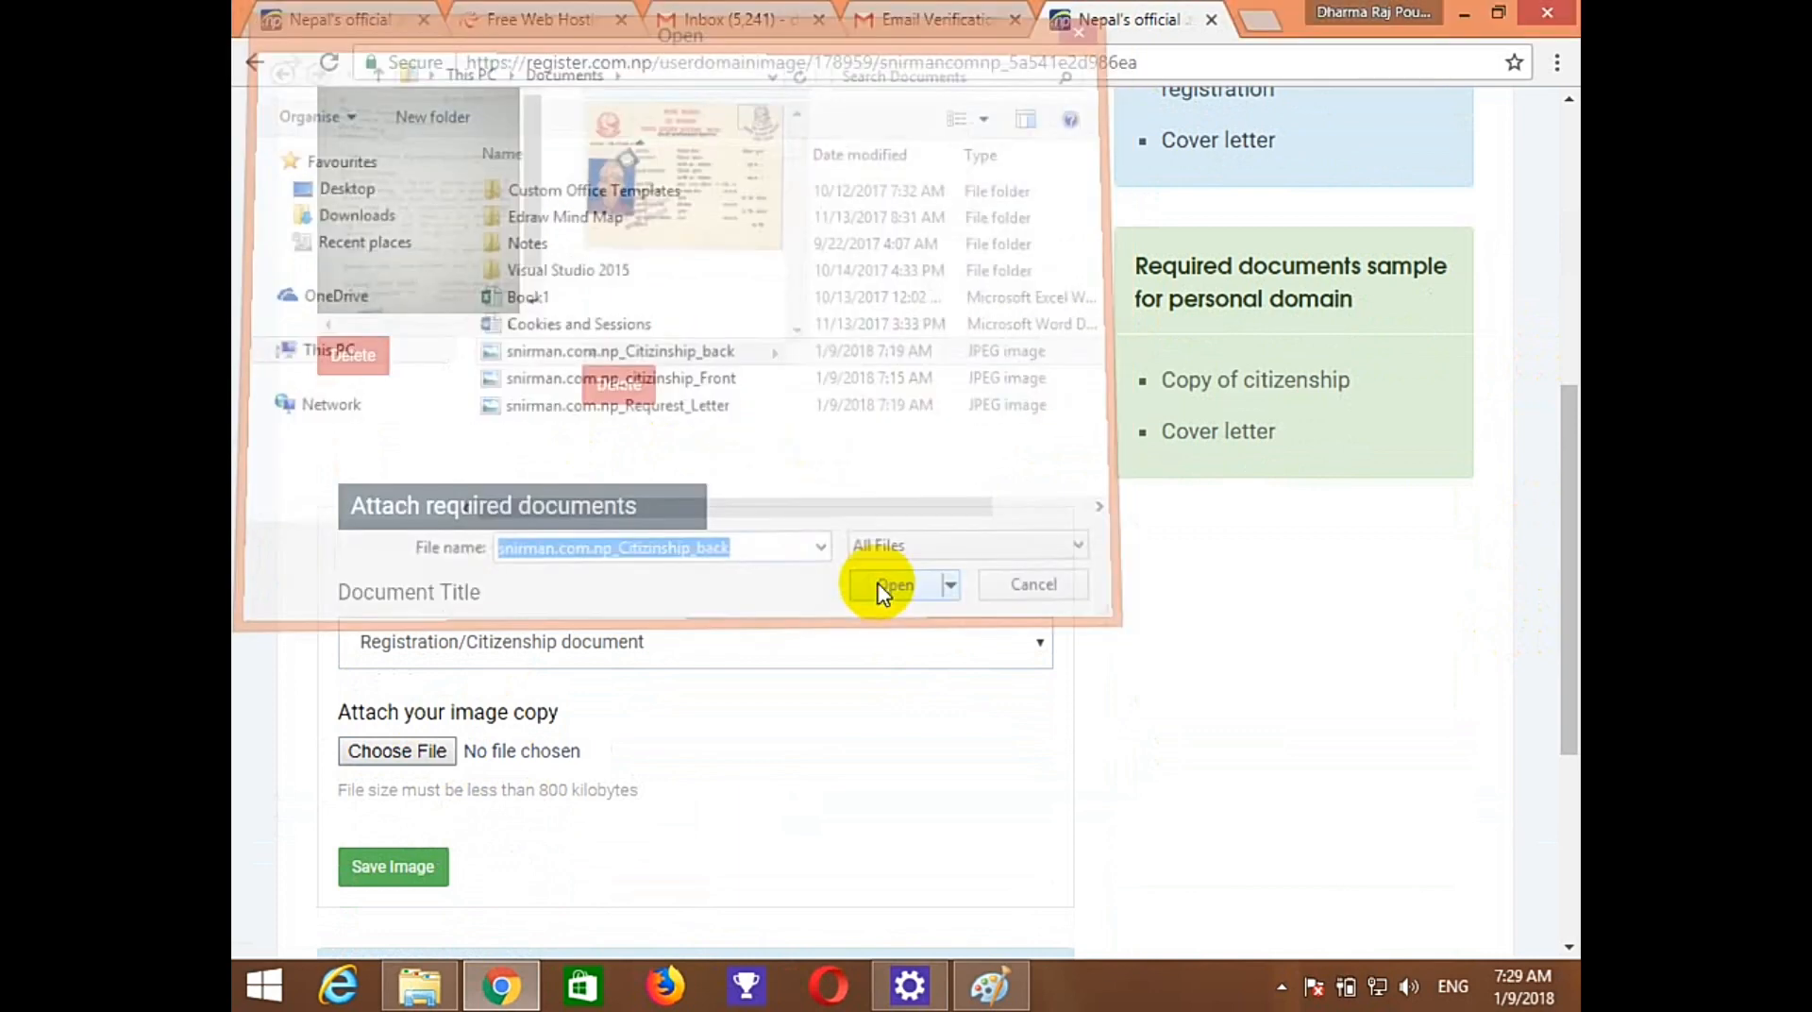
drag(1572, 553, 1558, 634)
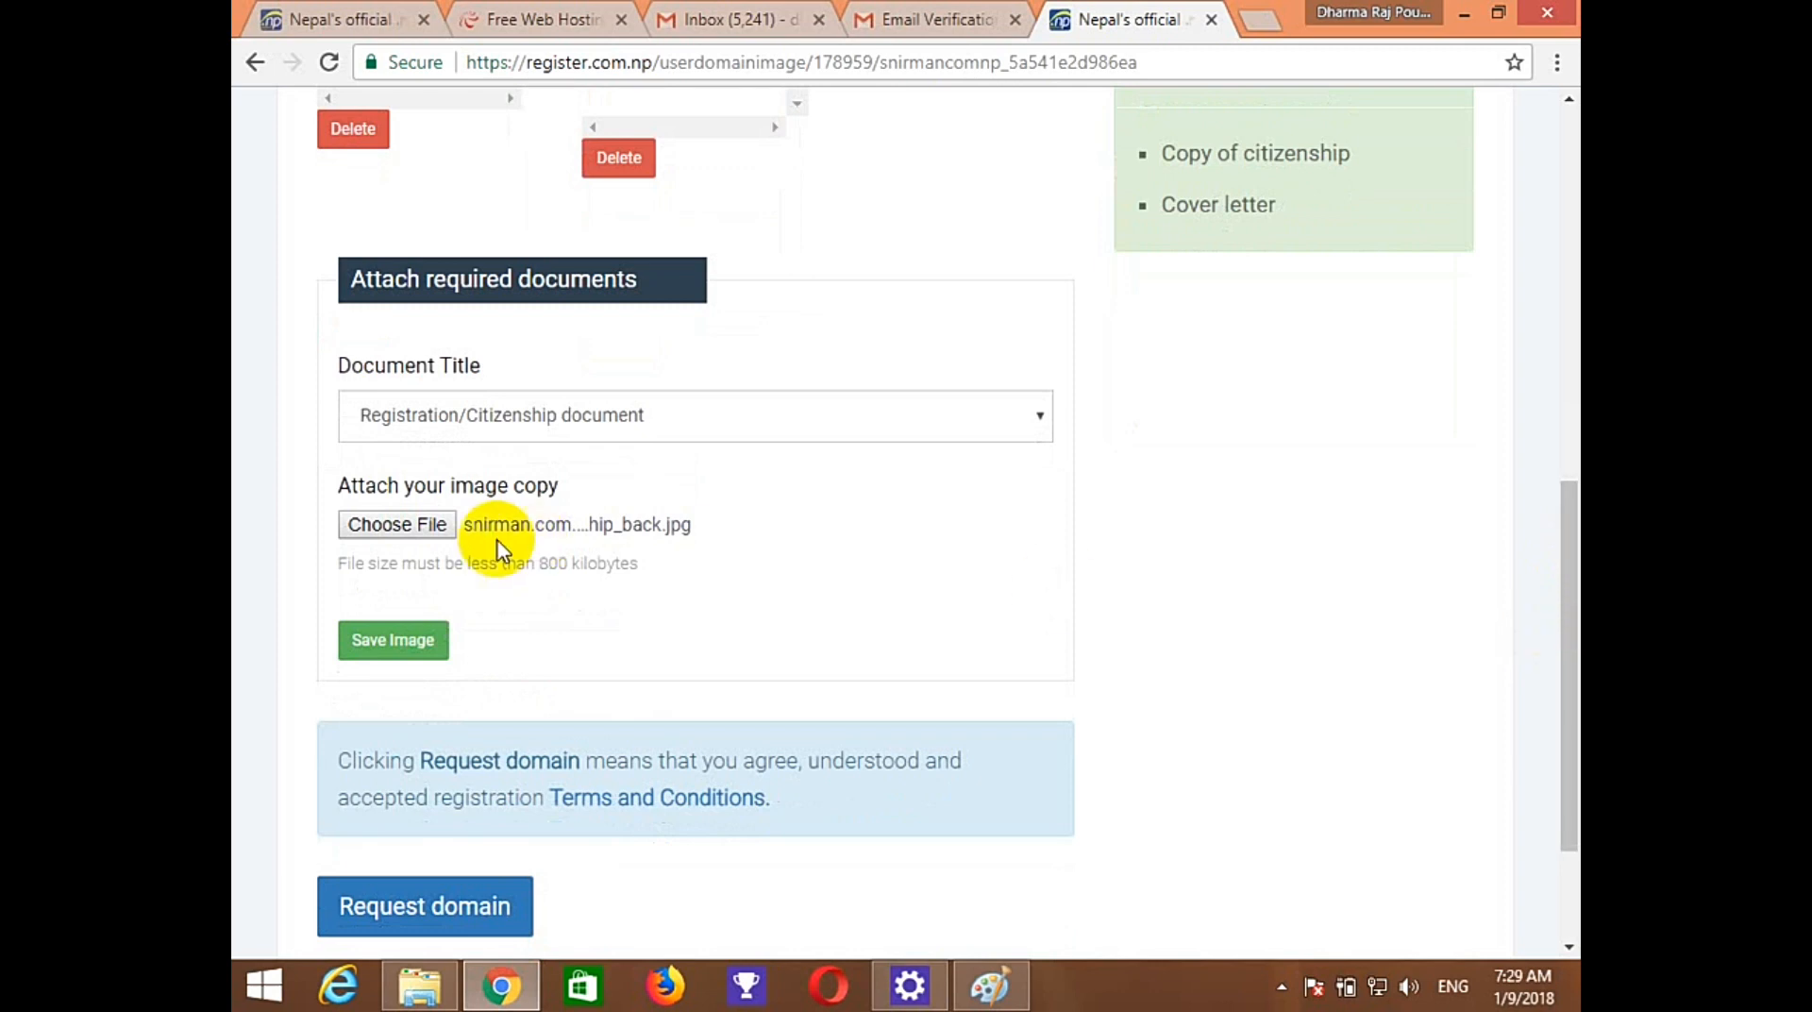
click(396, 655)
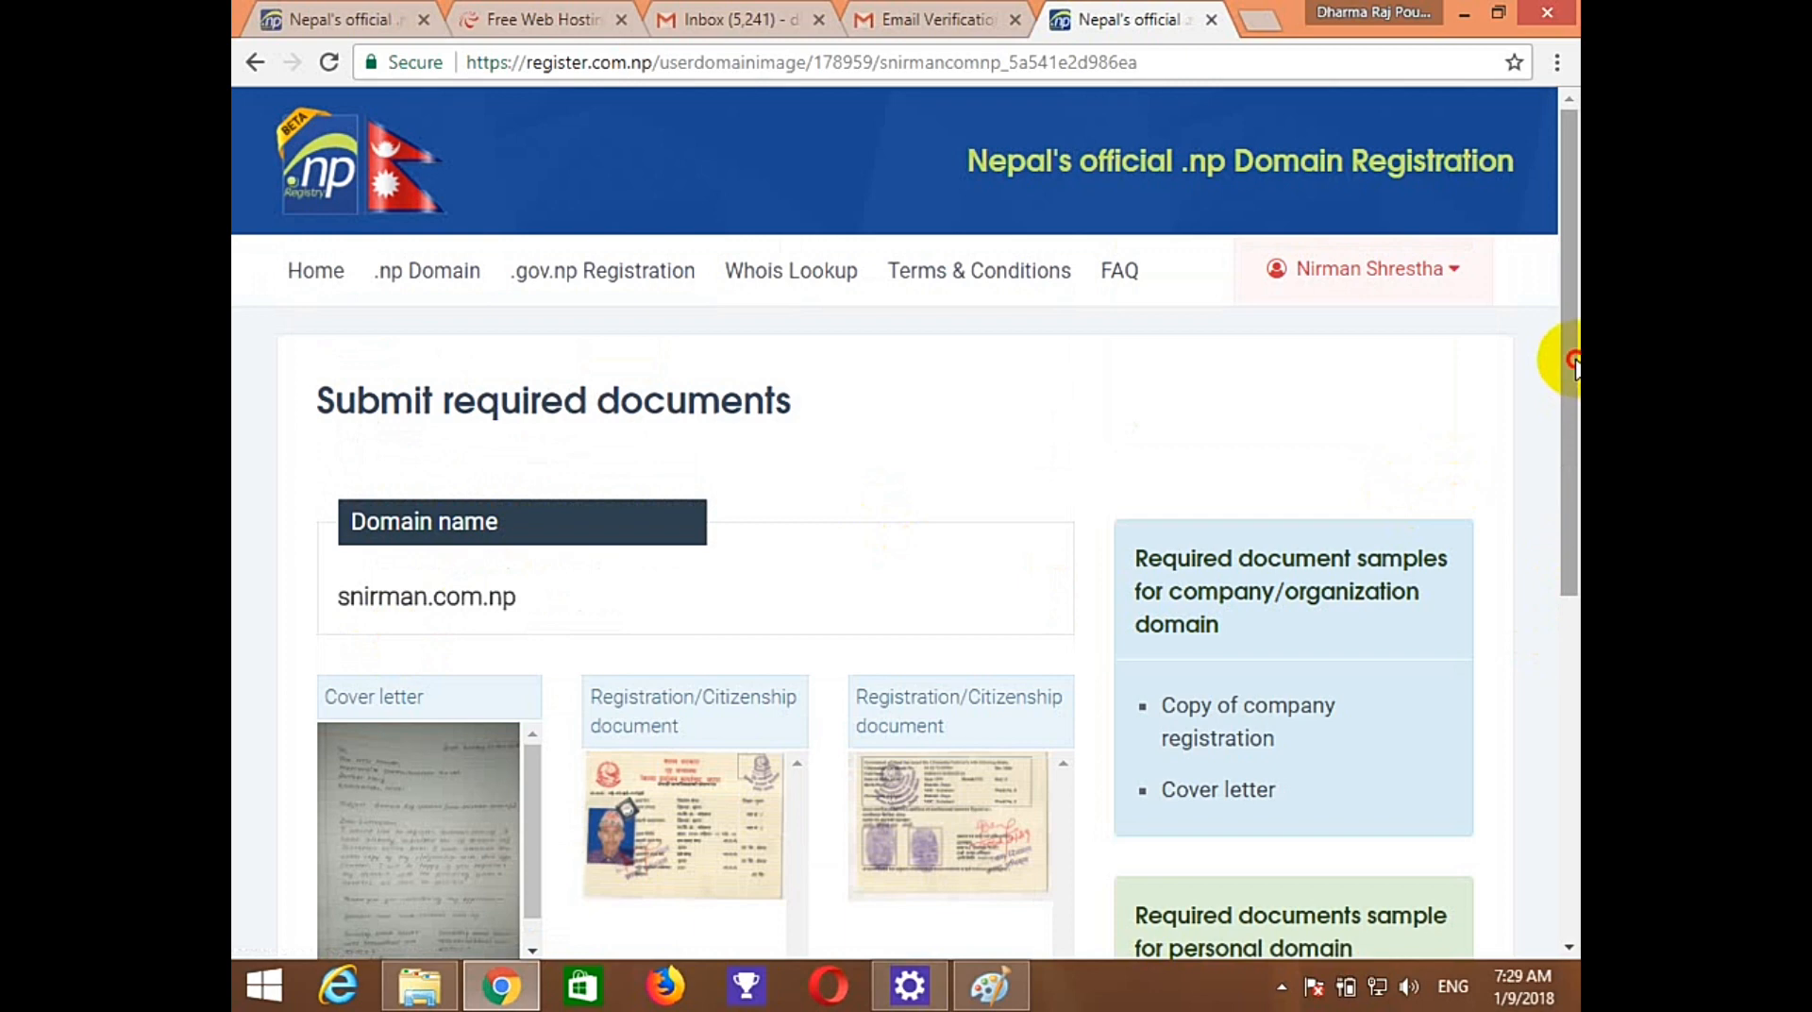
Submit the domain request for snirman.com.np.
drag(1574, 364, 1549, 695)
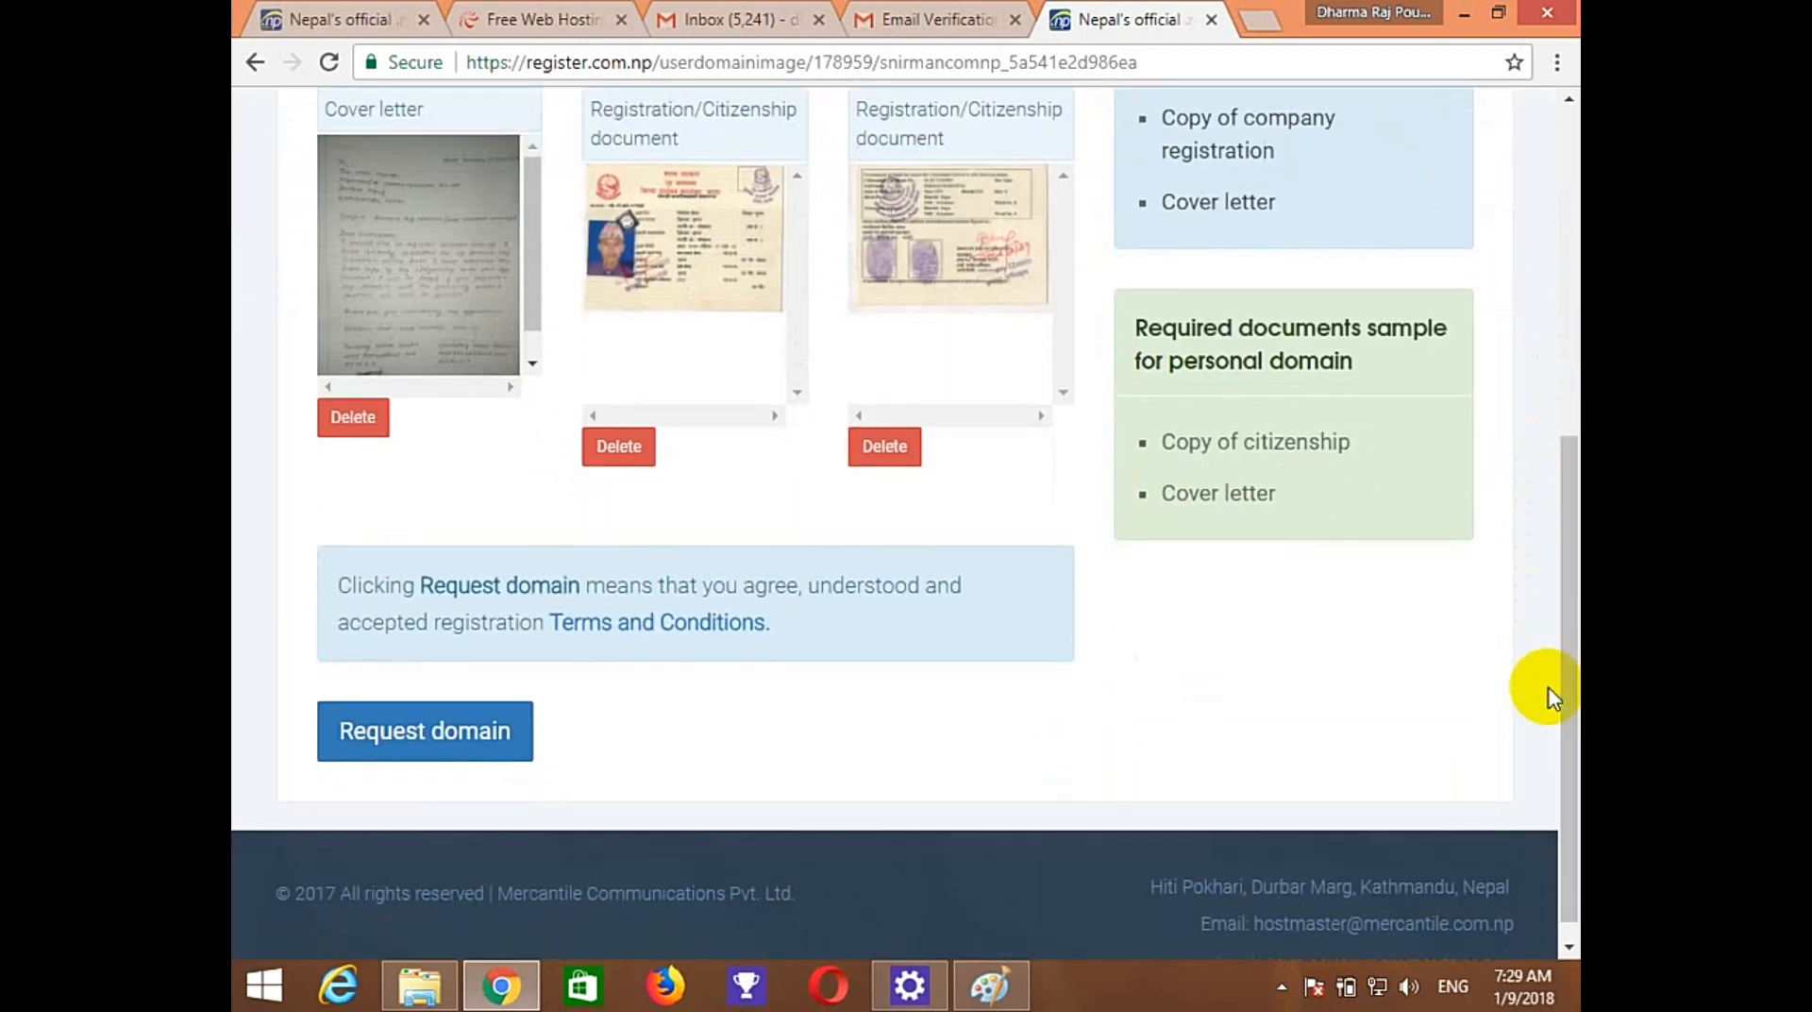
click(448, 758)
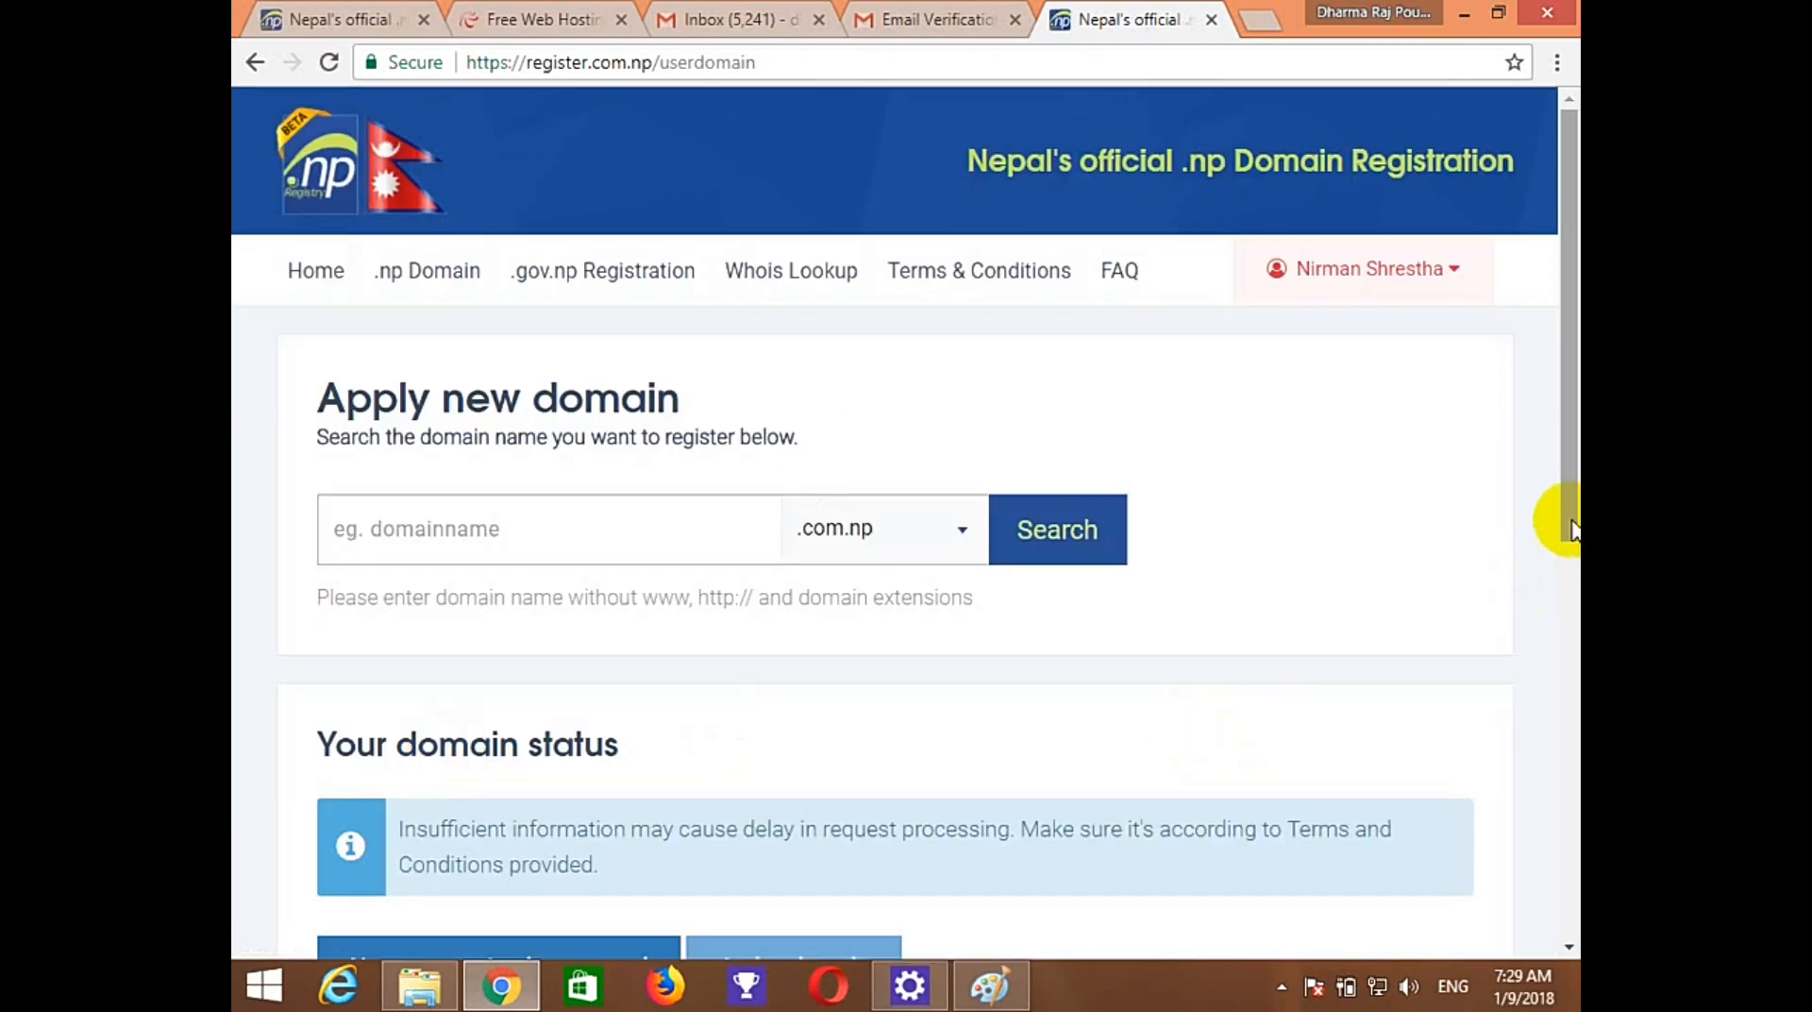
drag(1571, 500, 1551, 723)
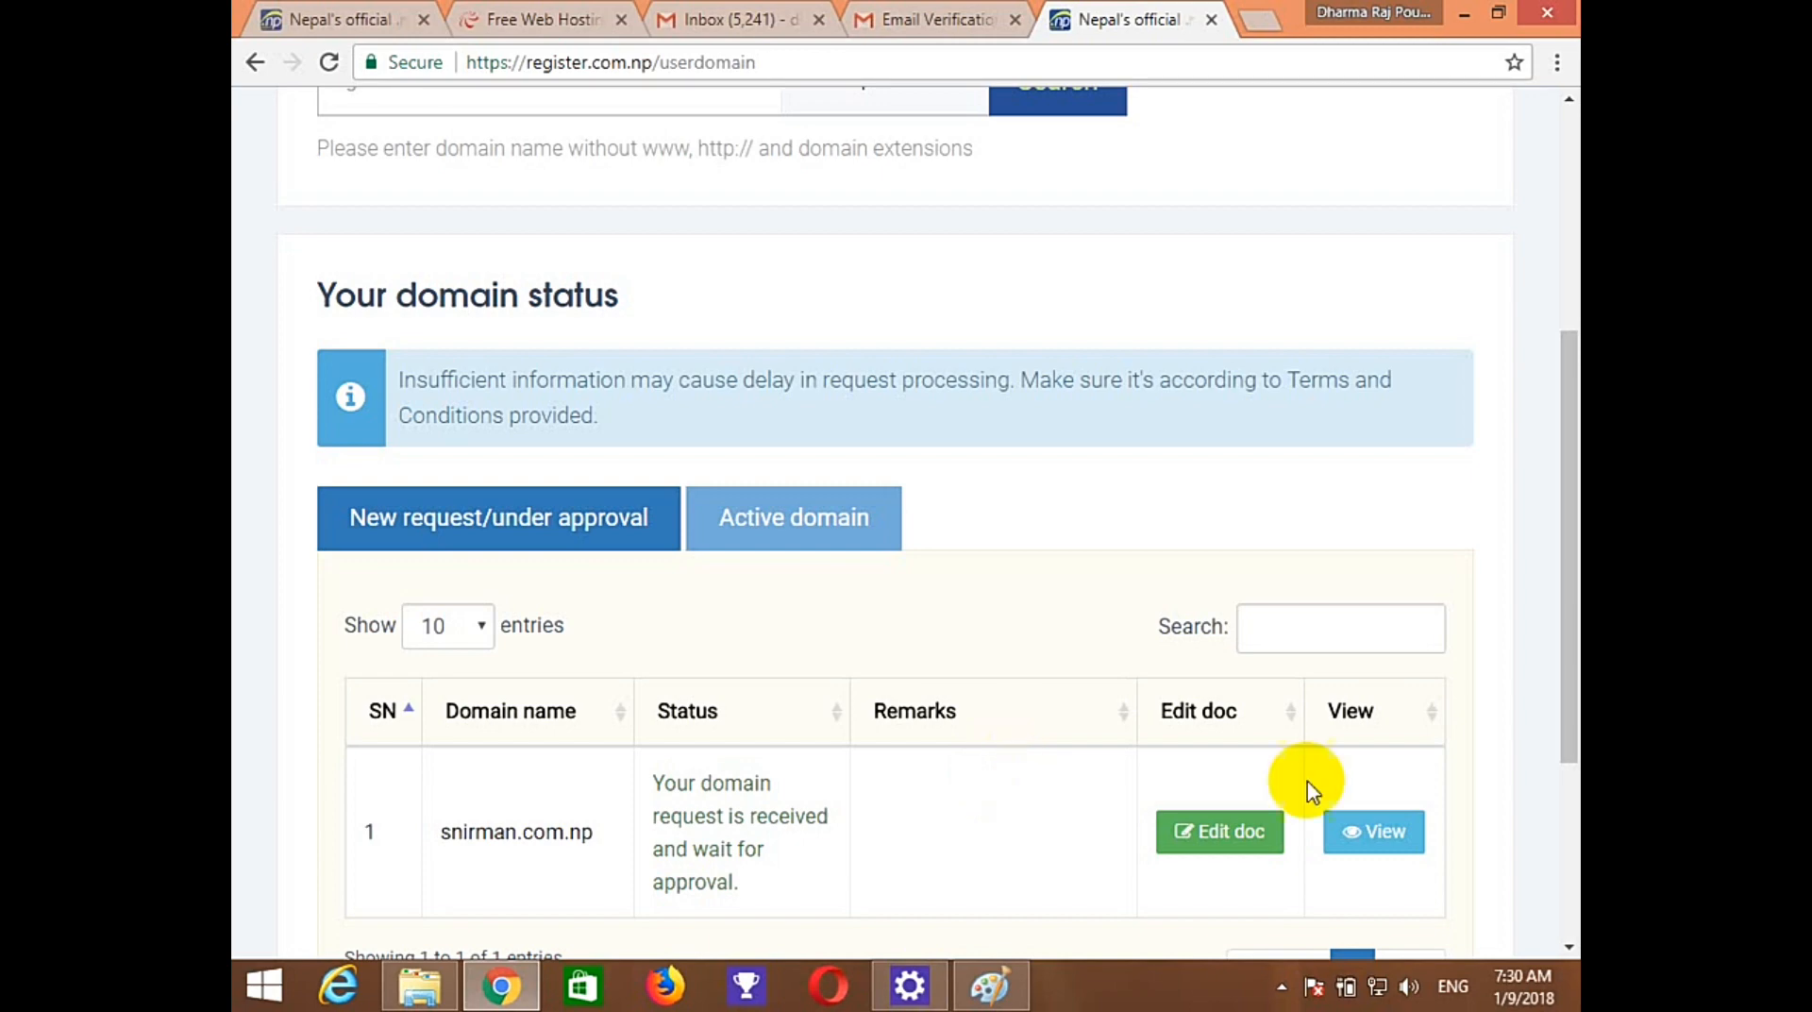
Check the Active domain list under Your domain status, then return to the Gmail inbox.
drag(1563, 649, 1529, 708)
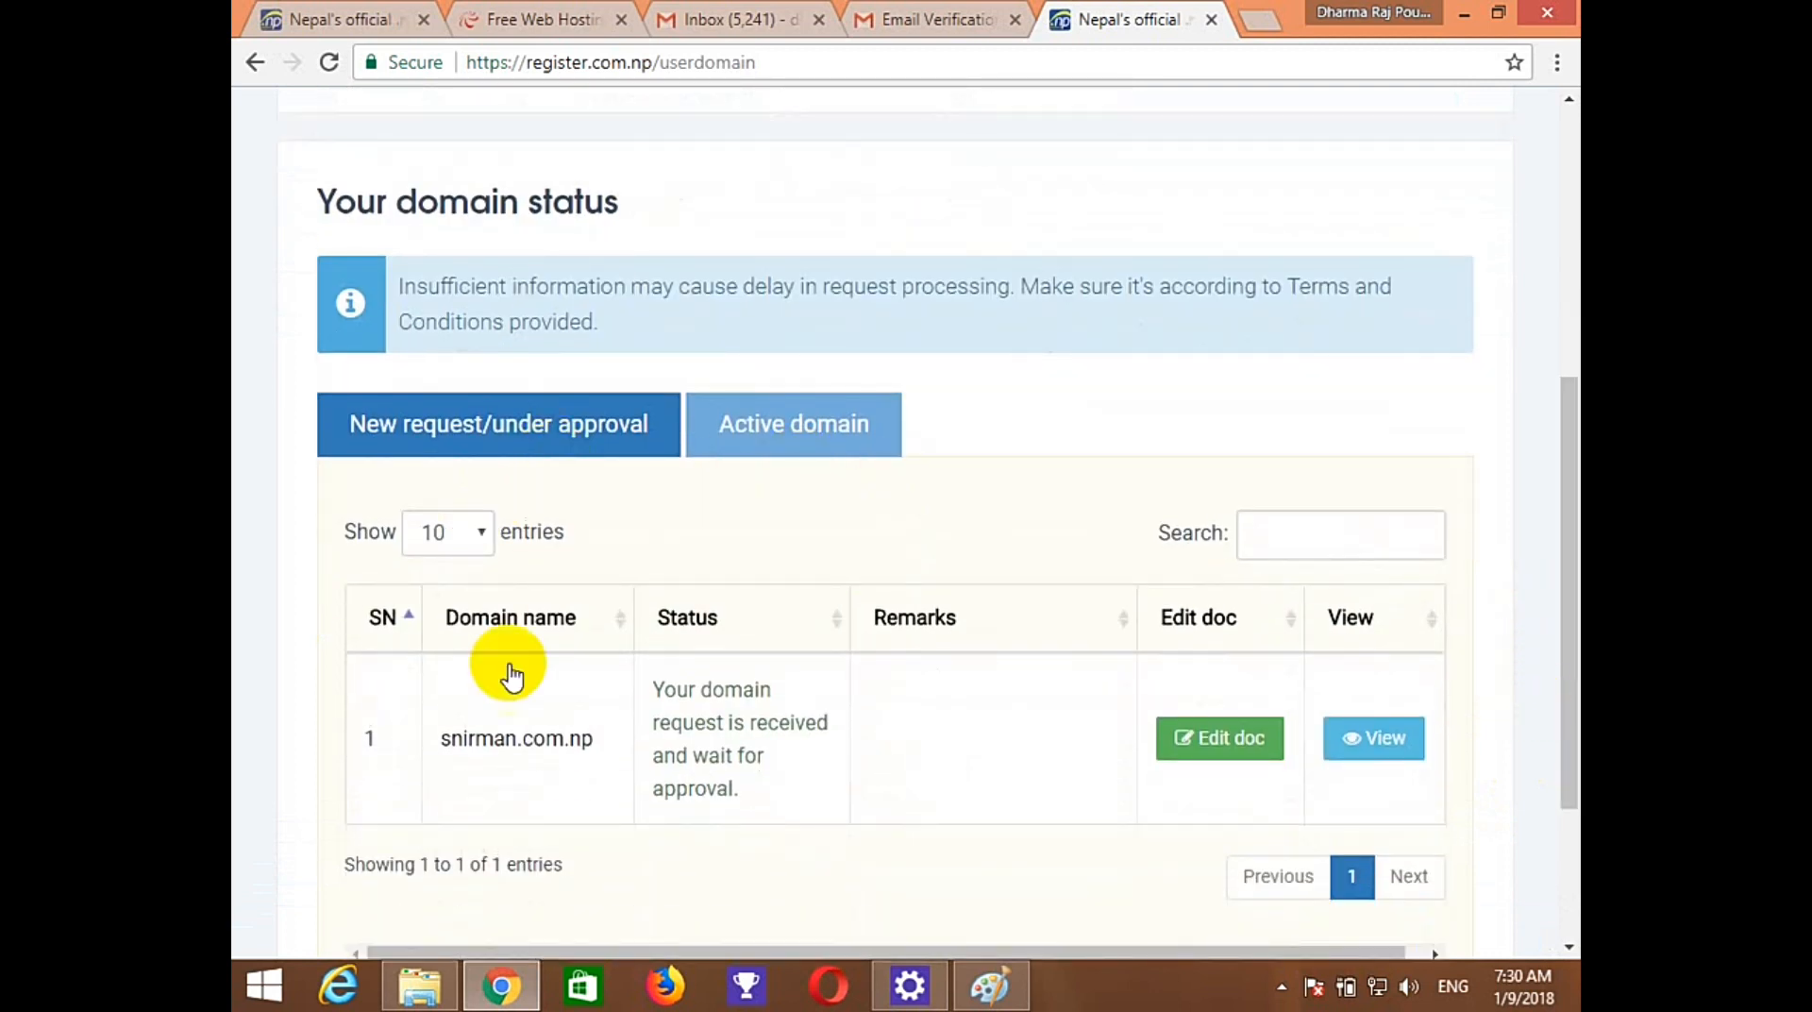
click(791, 434)
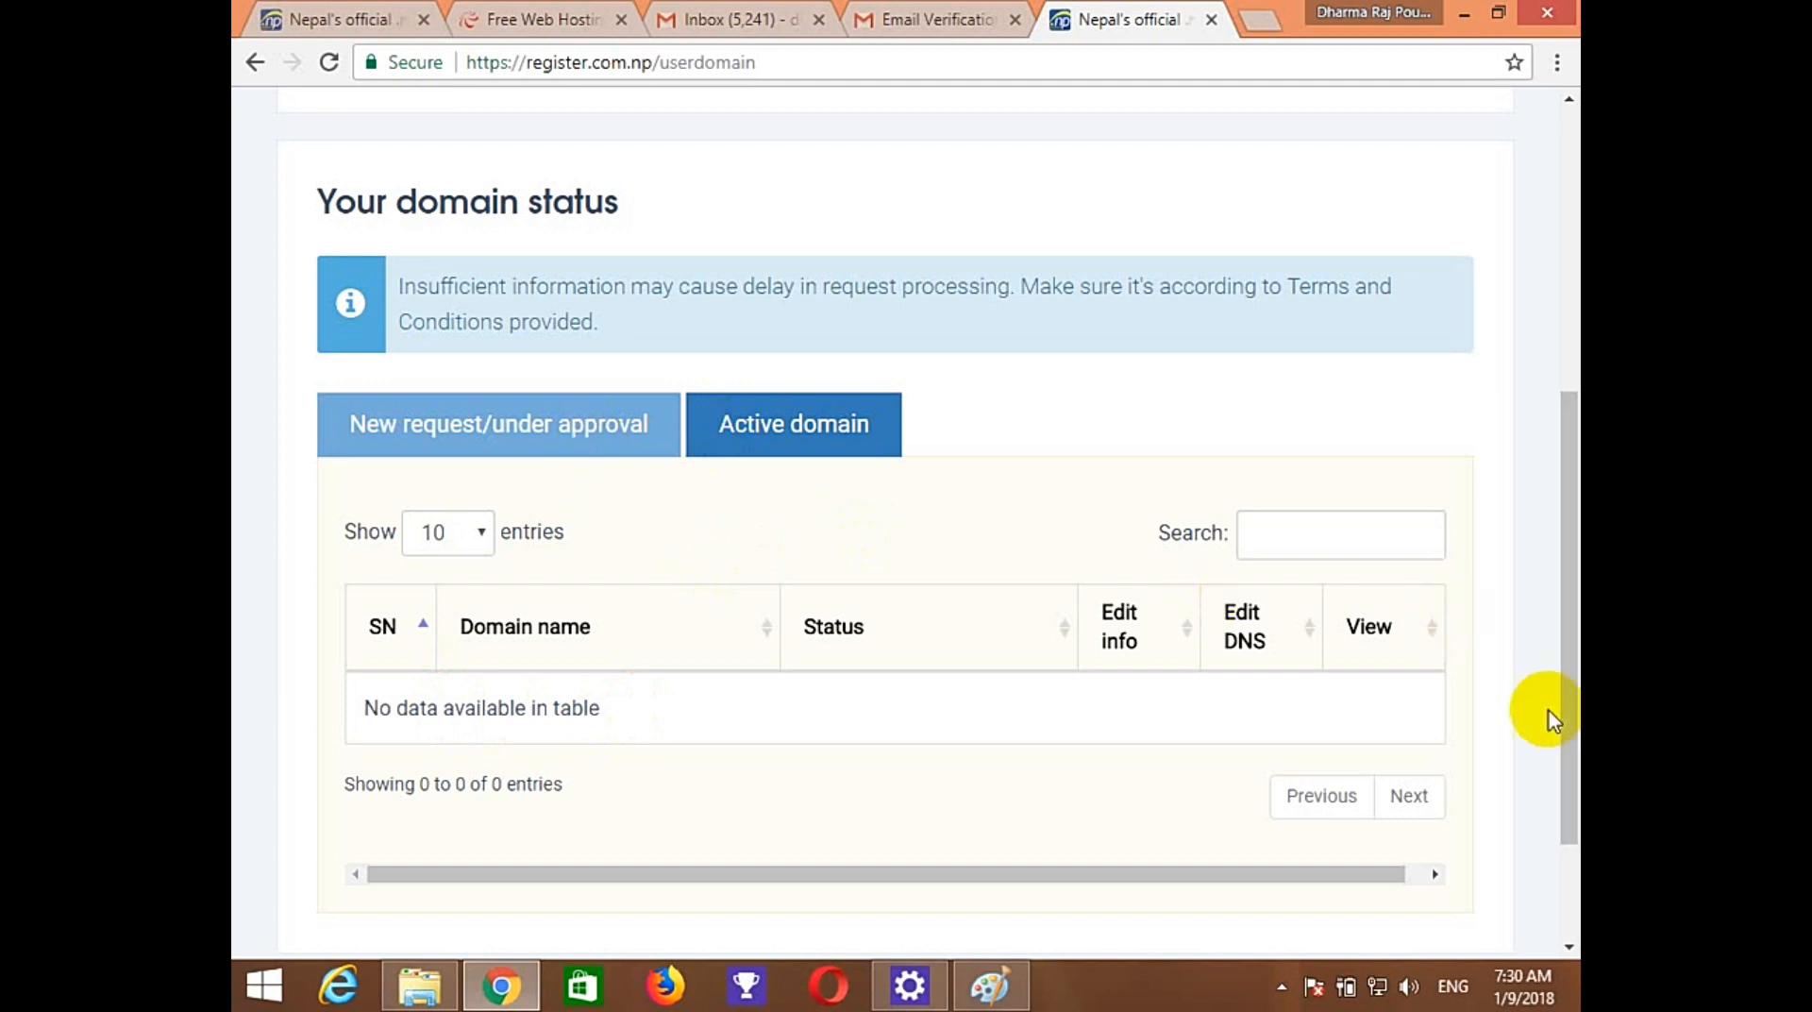
click(929, 19)
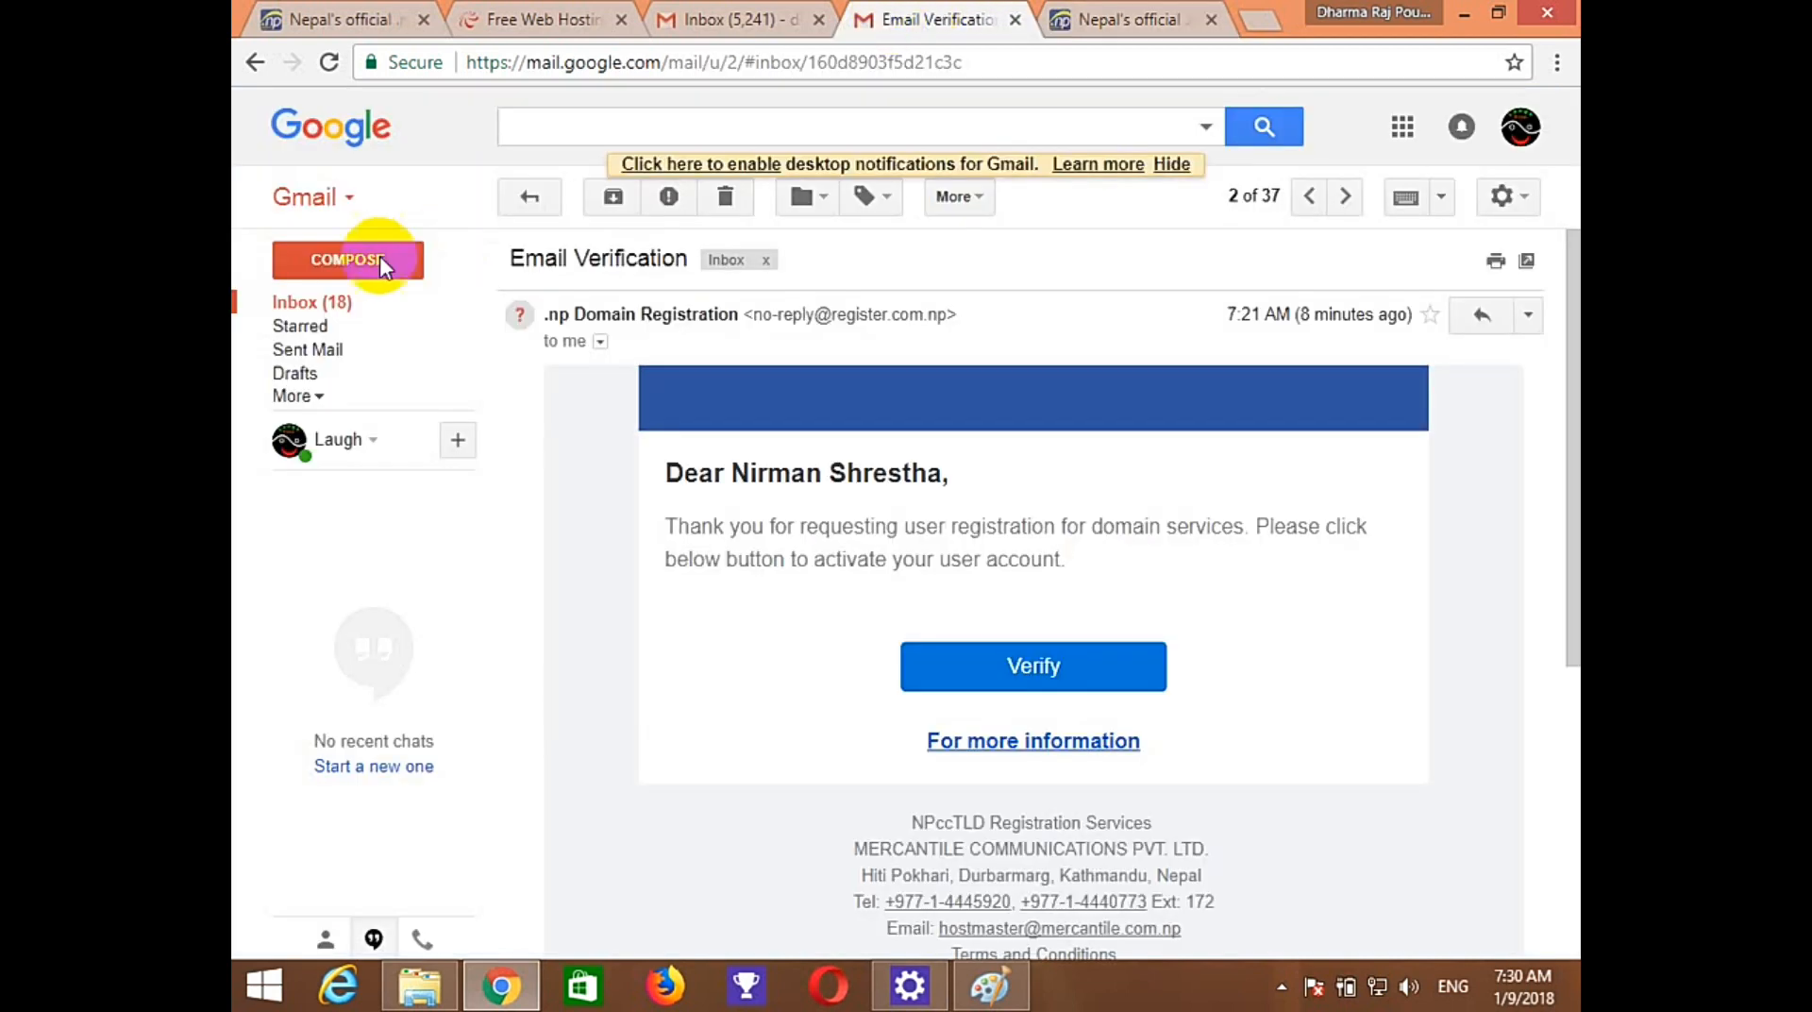
click(324, 306)
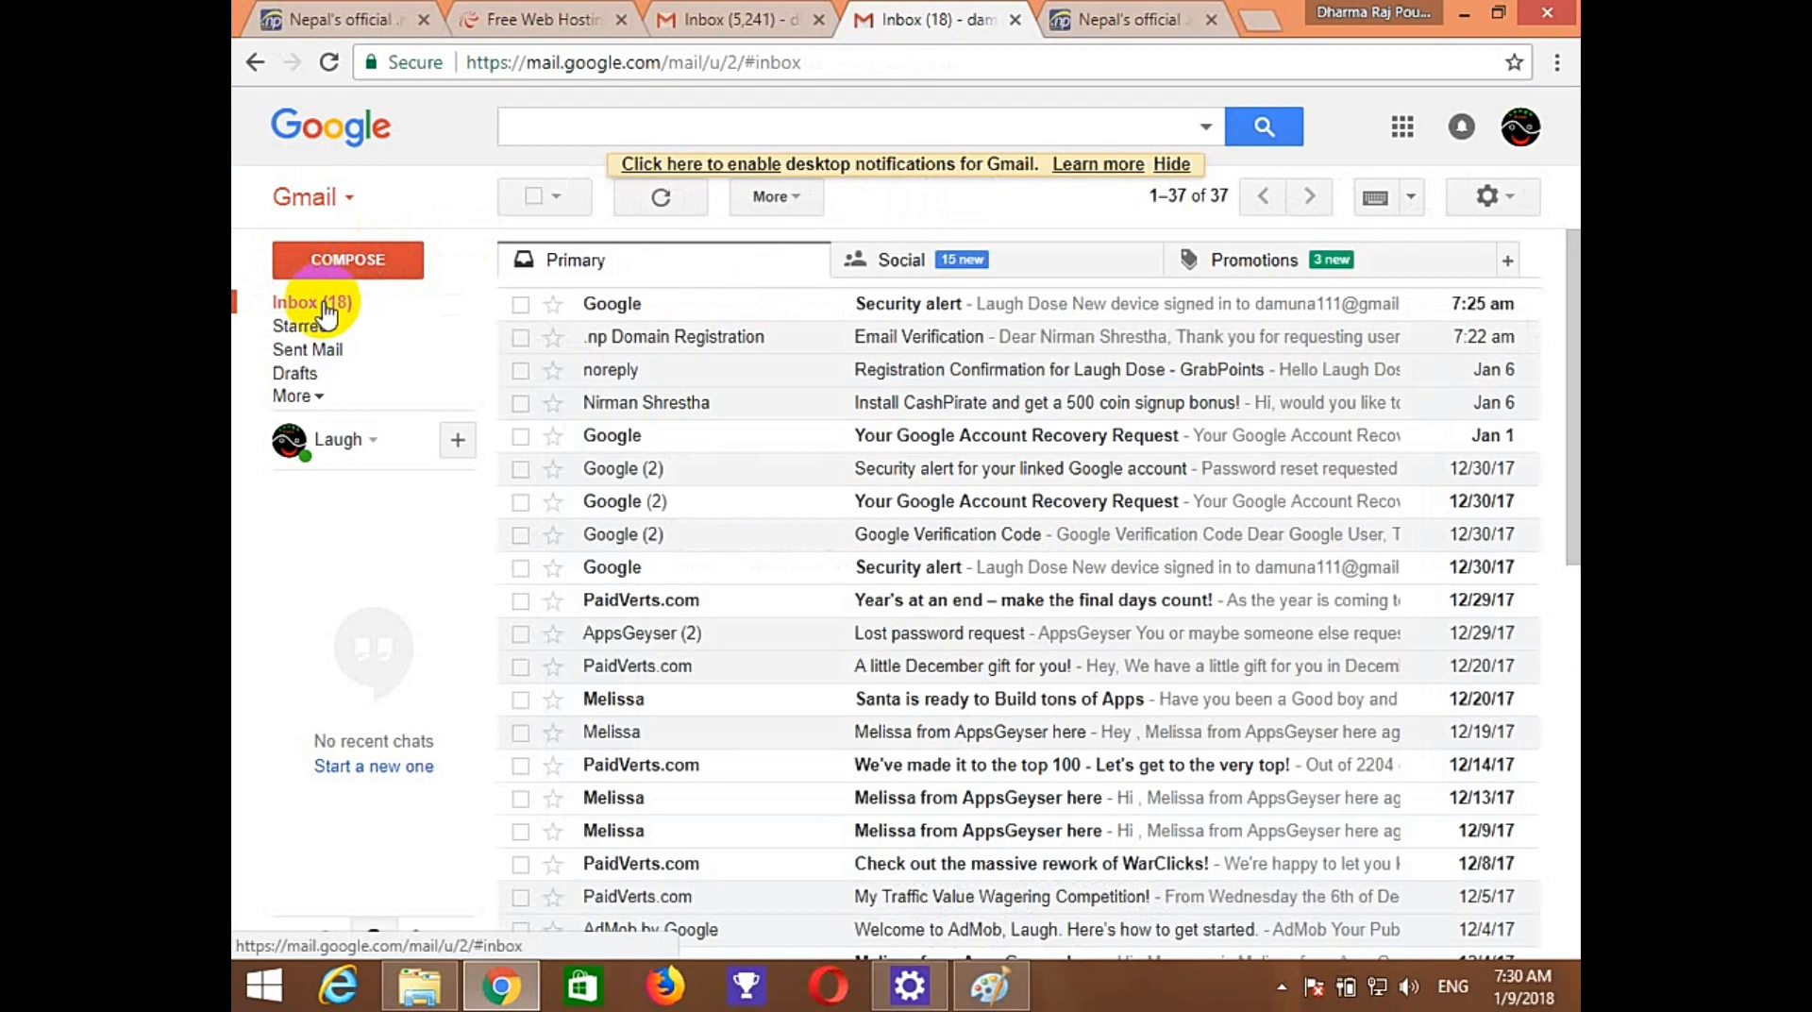